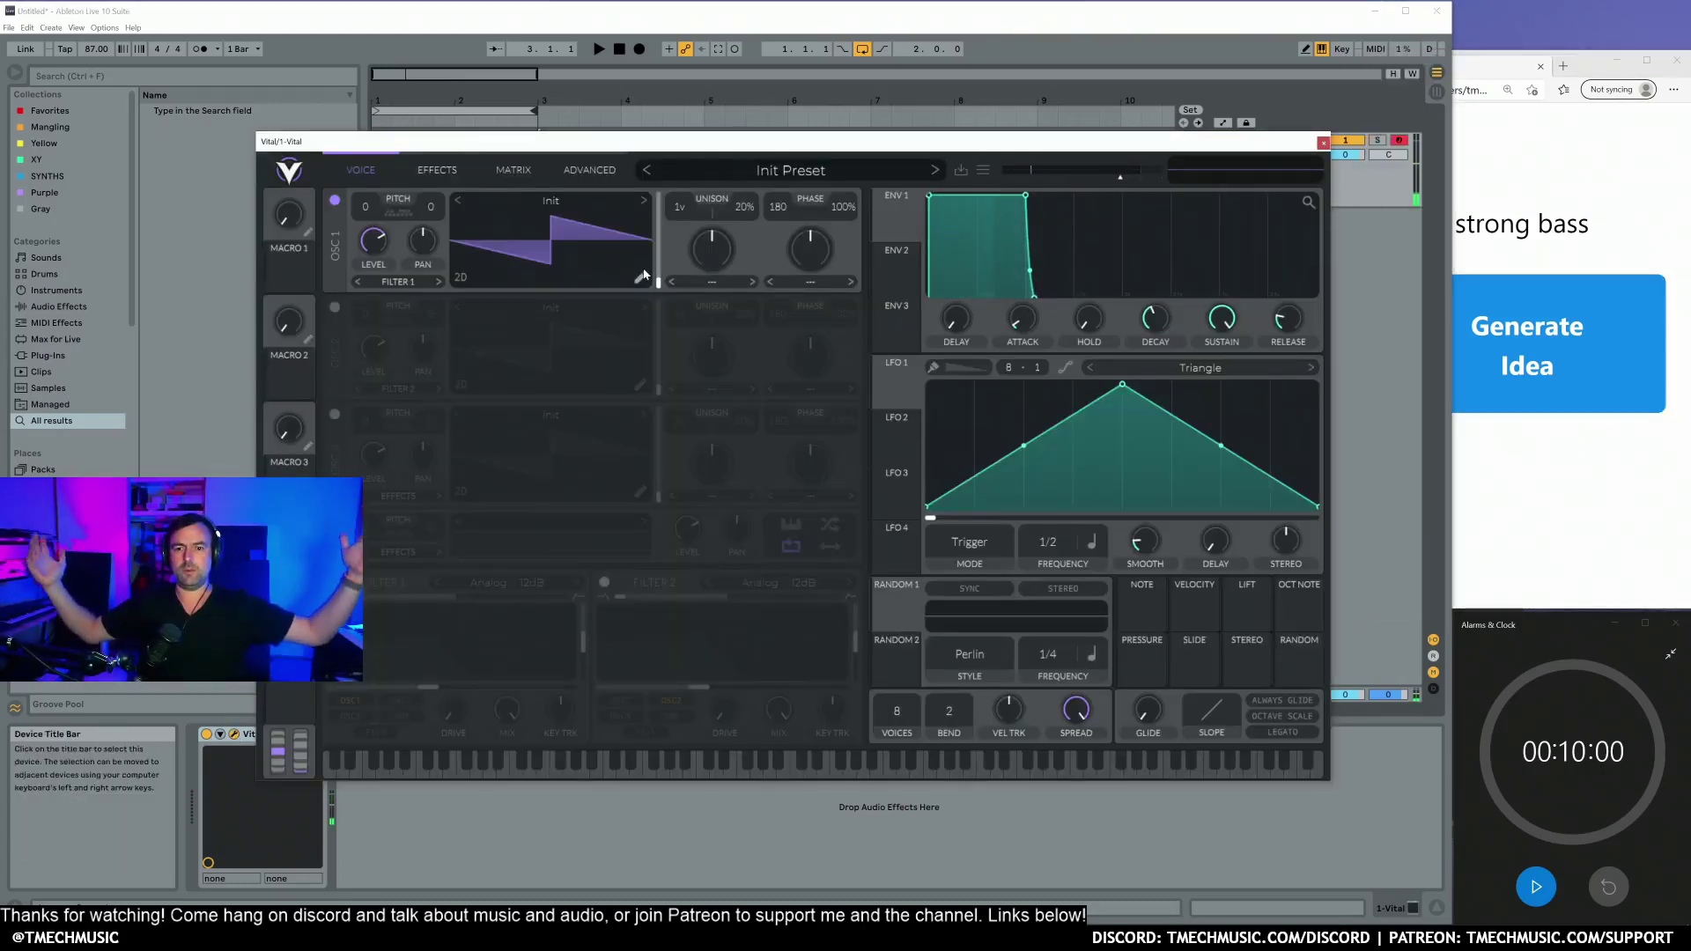
# Step: Start the 10-minute countdown timer and reposition the Vital synth window over the arrangement
pyautogui.click(1550, 889)
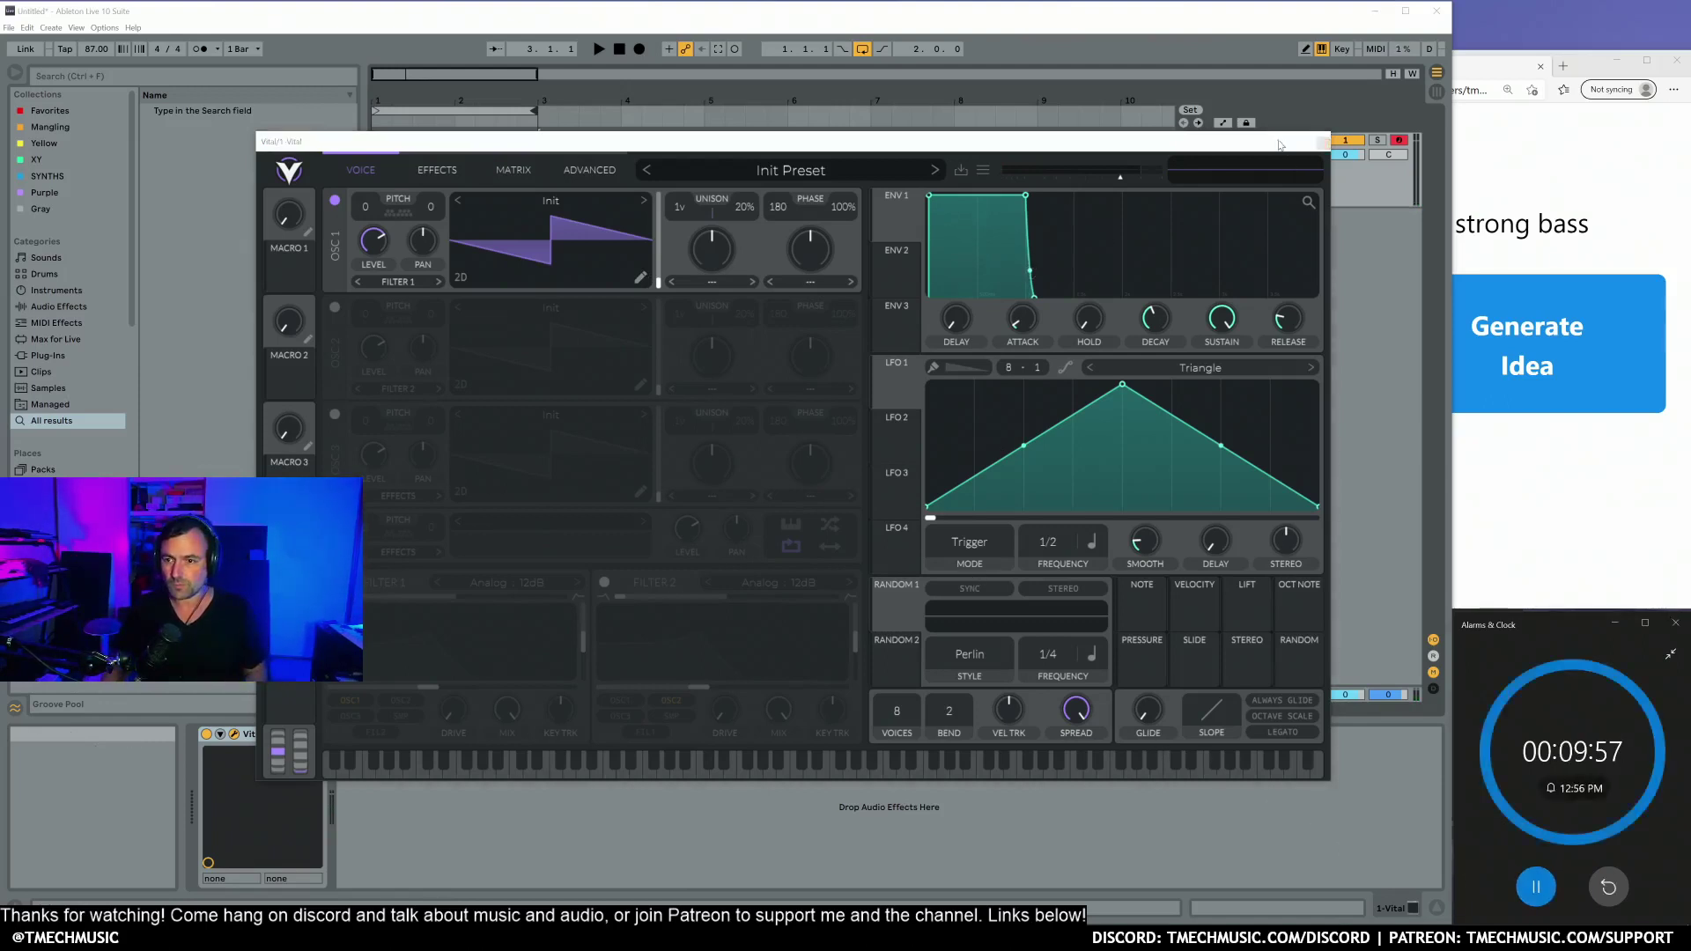
pyautogui.moveTo(1281, 145); pyautogui.dragTo(1249, 203)
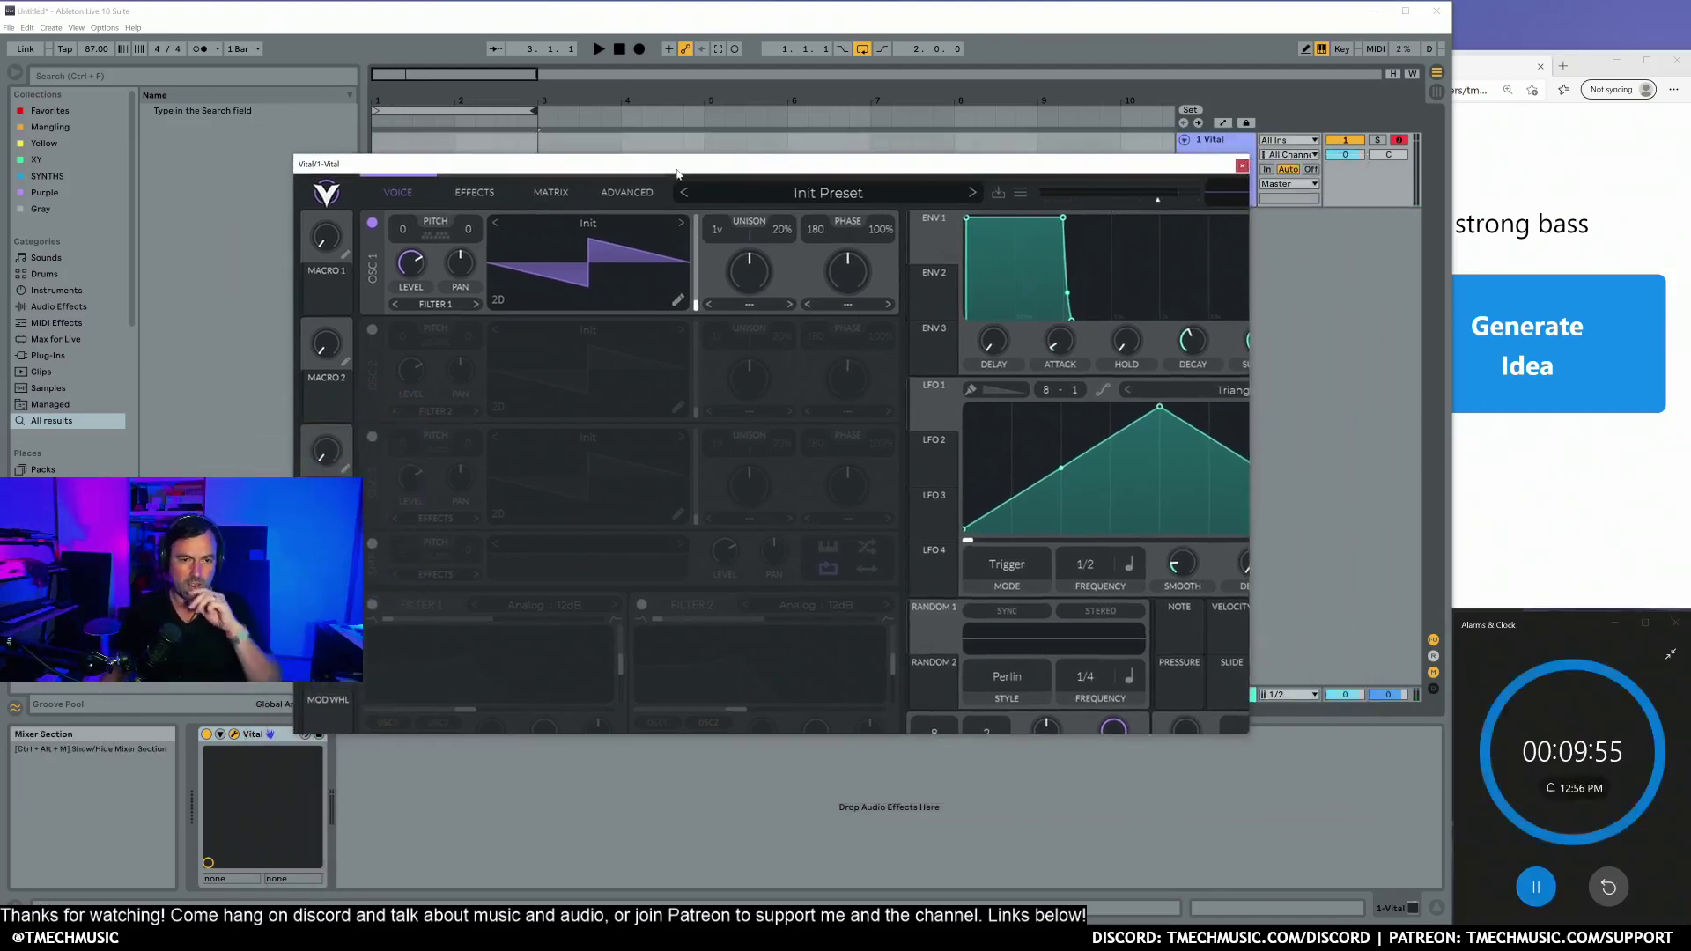
pyautogui.moveTo(693, 168); pyautogui.dragTo(728, 154)
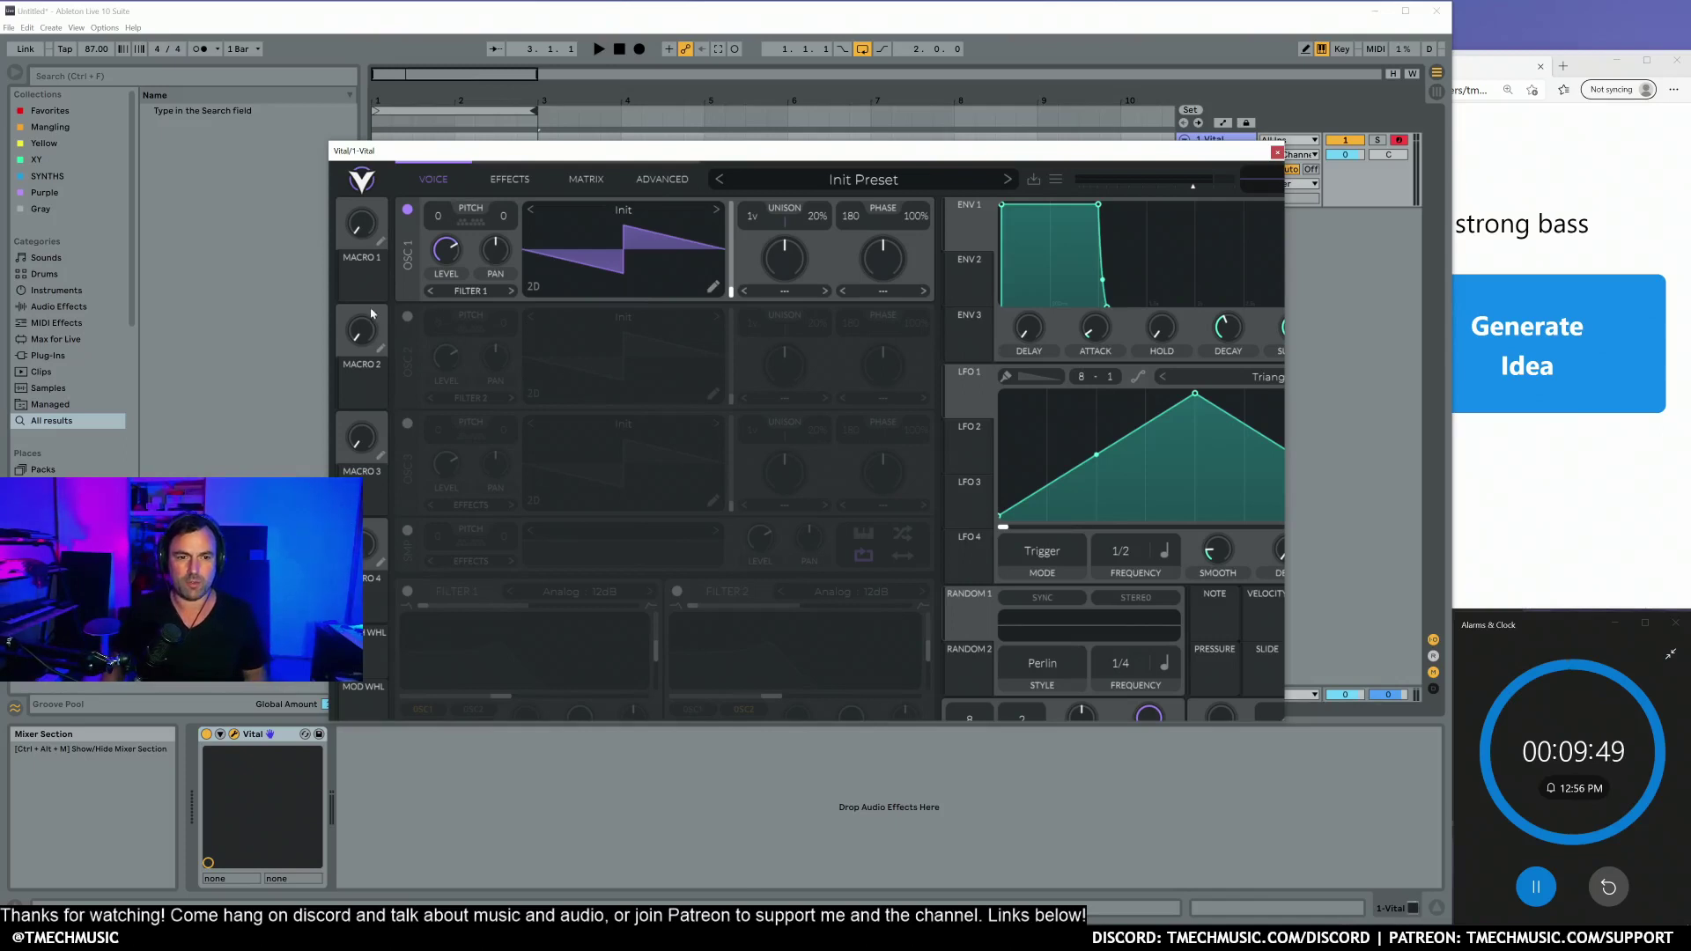
# Step: Enable oscillator 2 in Vital, set its pitch to 12 semitones and lower its level
pyautogui.click(408, 317)
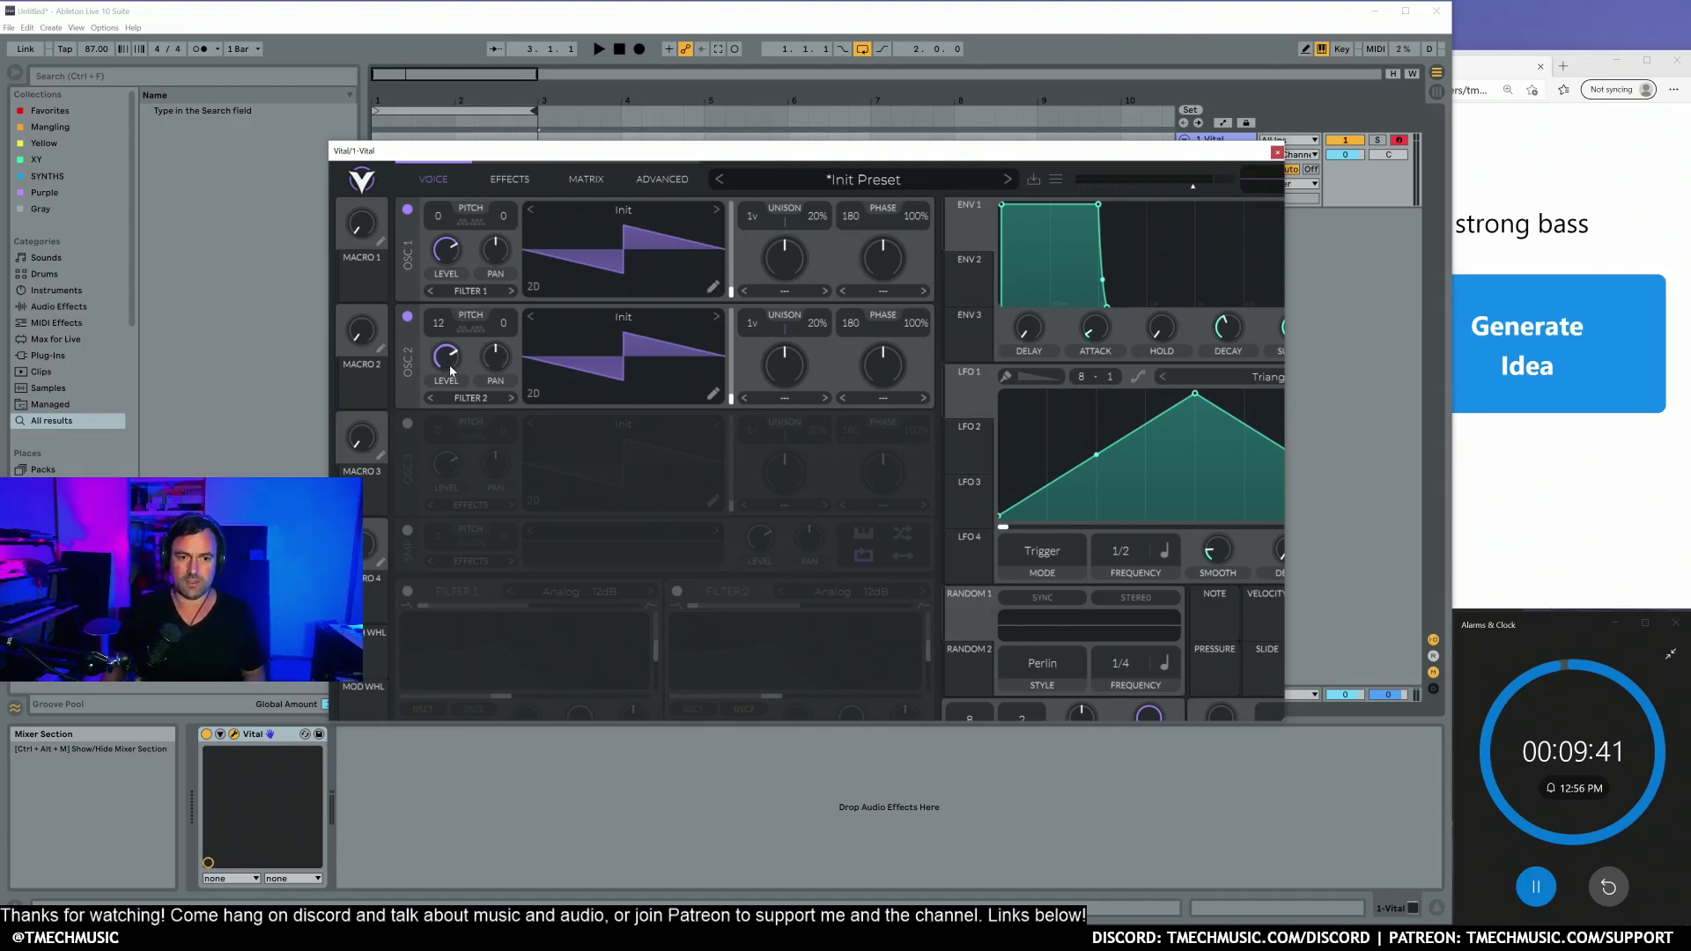
pyautogui.moveTo(449, 370); pyautogui.dragTo(451, 401)
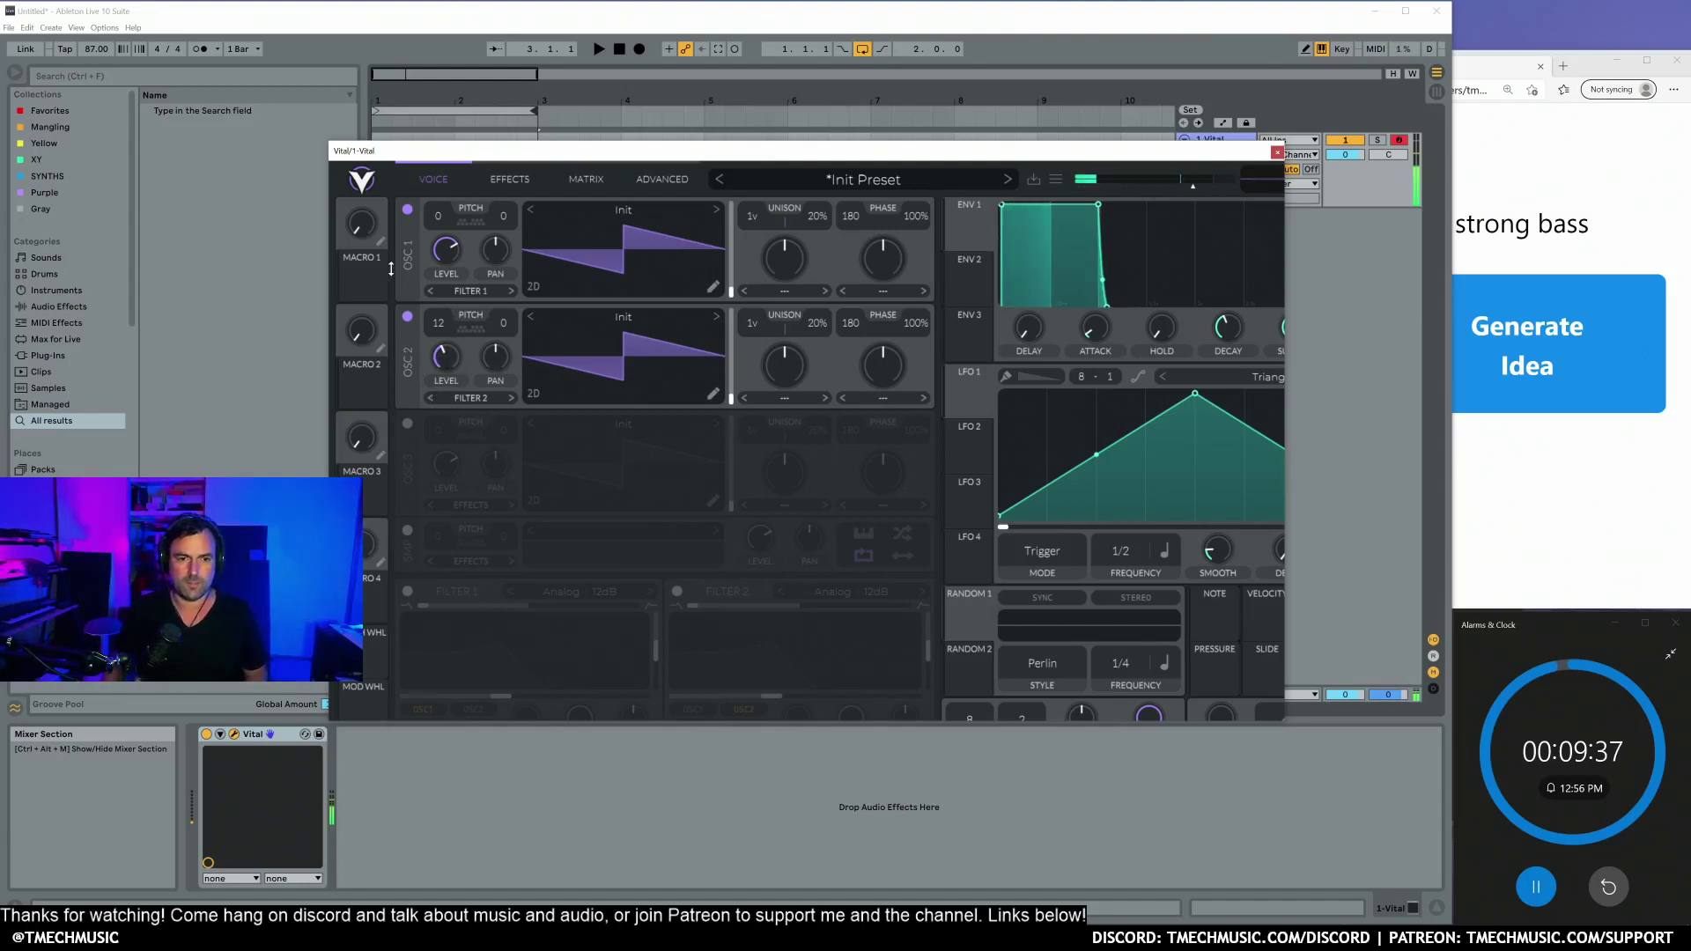
# Step: With oscillator 1 temporarily muted, set oscillator 2's unison to 5 voices with 15% detune
pyautogui.click(406, 211)
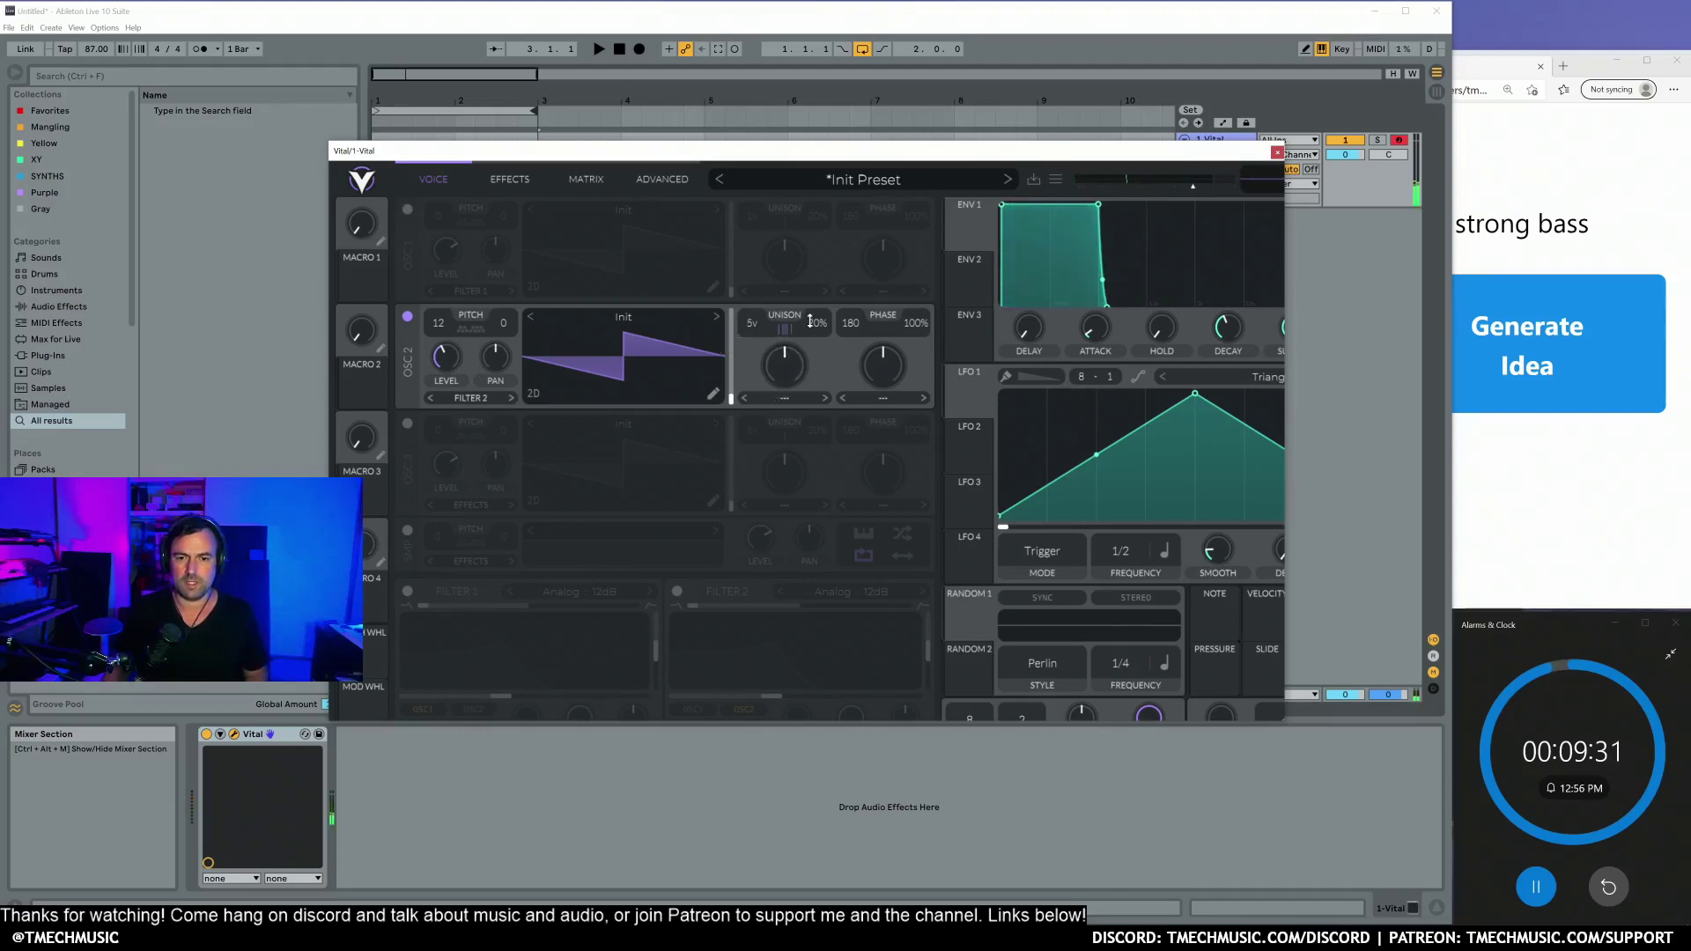
pyautogui.moveTo(817, 284); pyautogui.dragTo(818, 313)
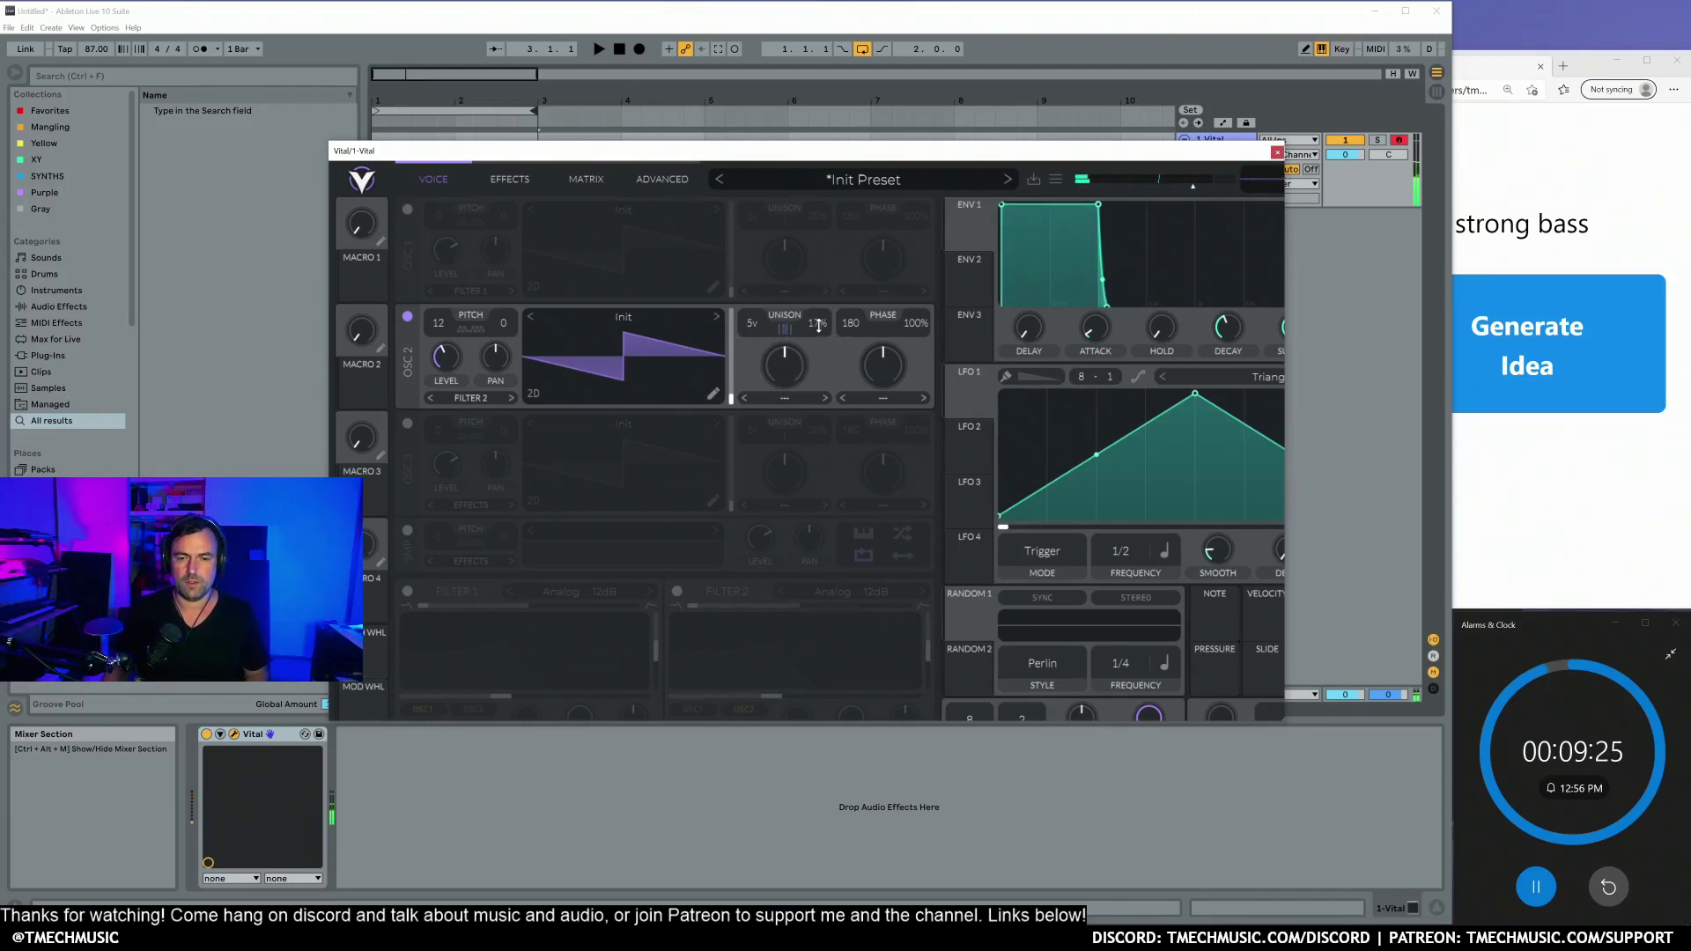
pyautogui.click(407, 208)
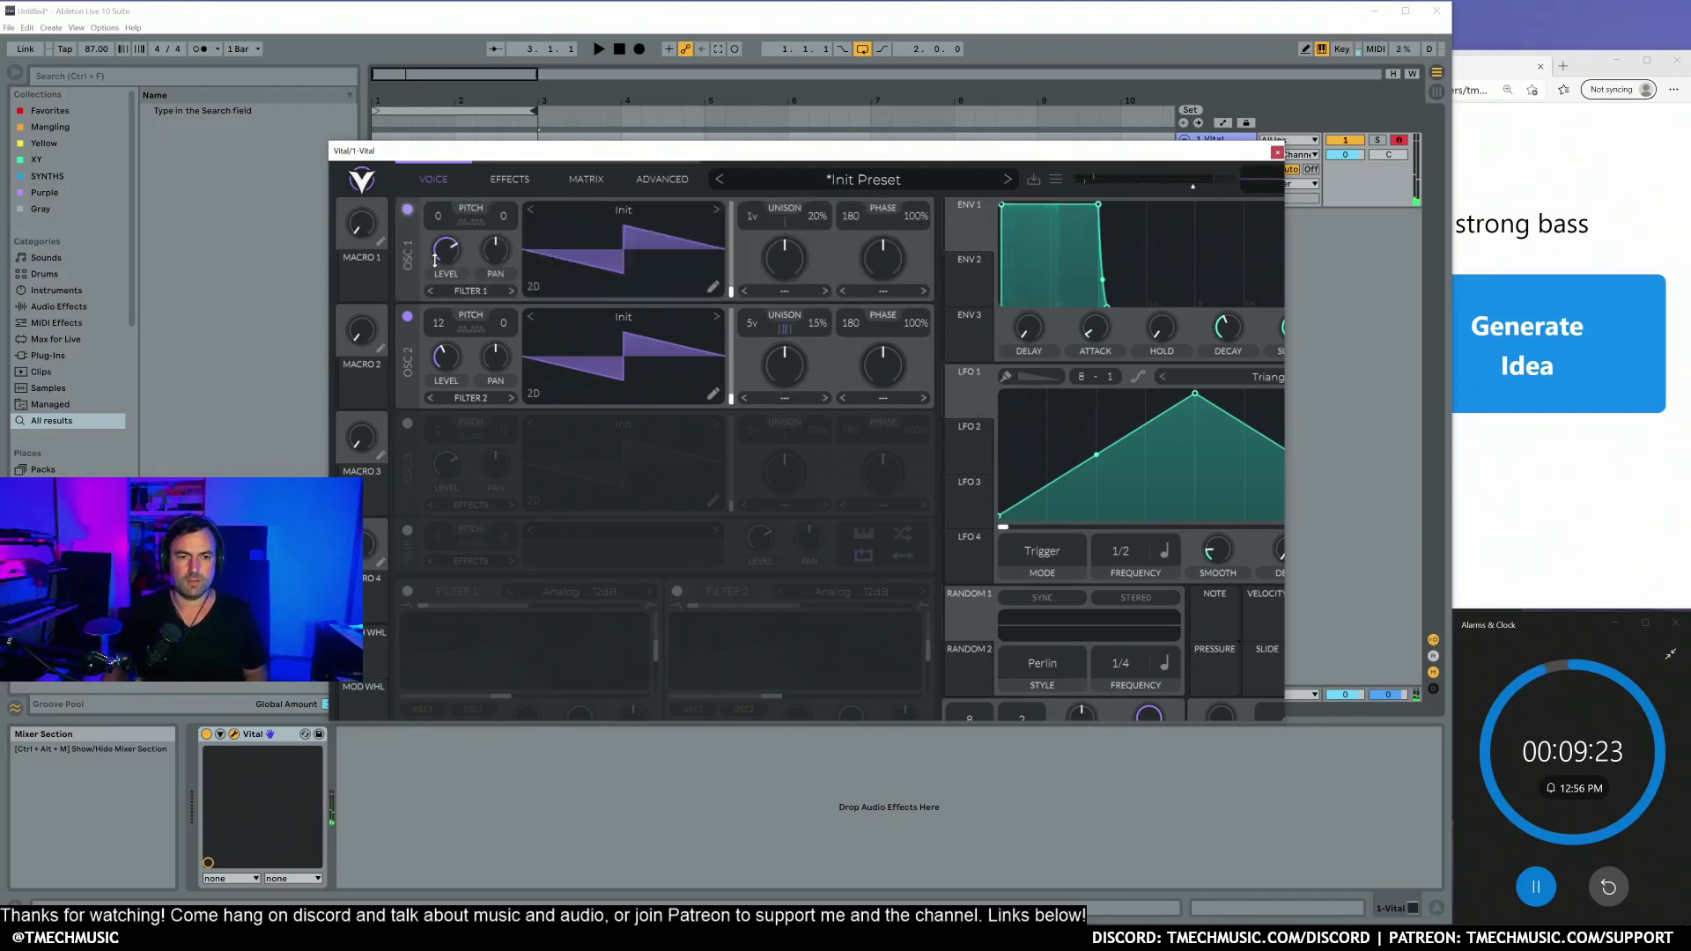
# Step: Compare the bass sound with and without oscillator 2, leaving the oscillator enabled
pyautogui.click(407, 316)
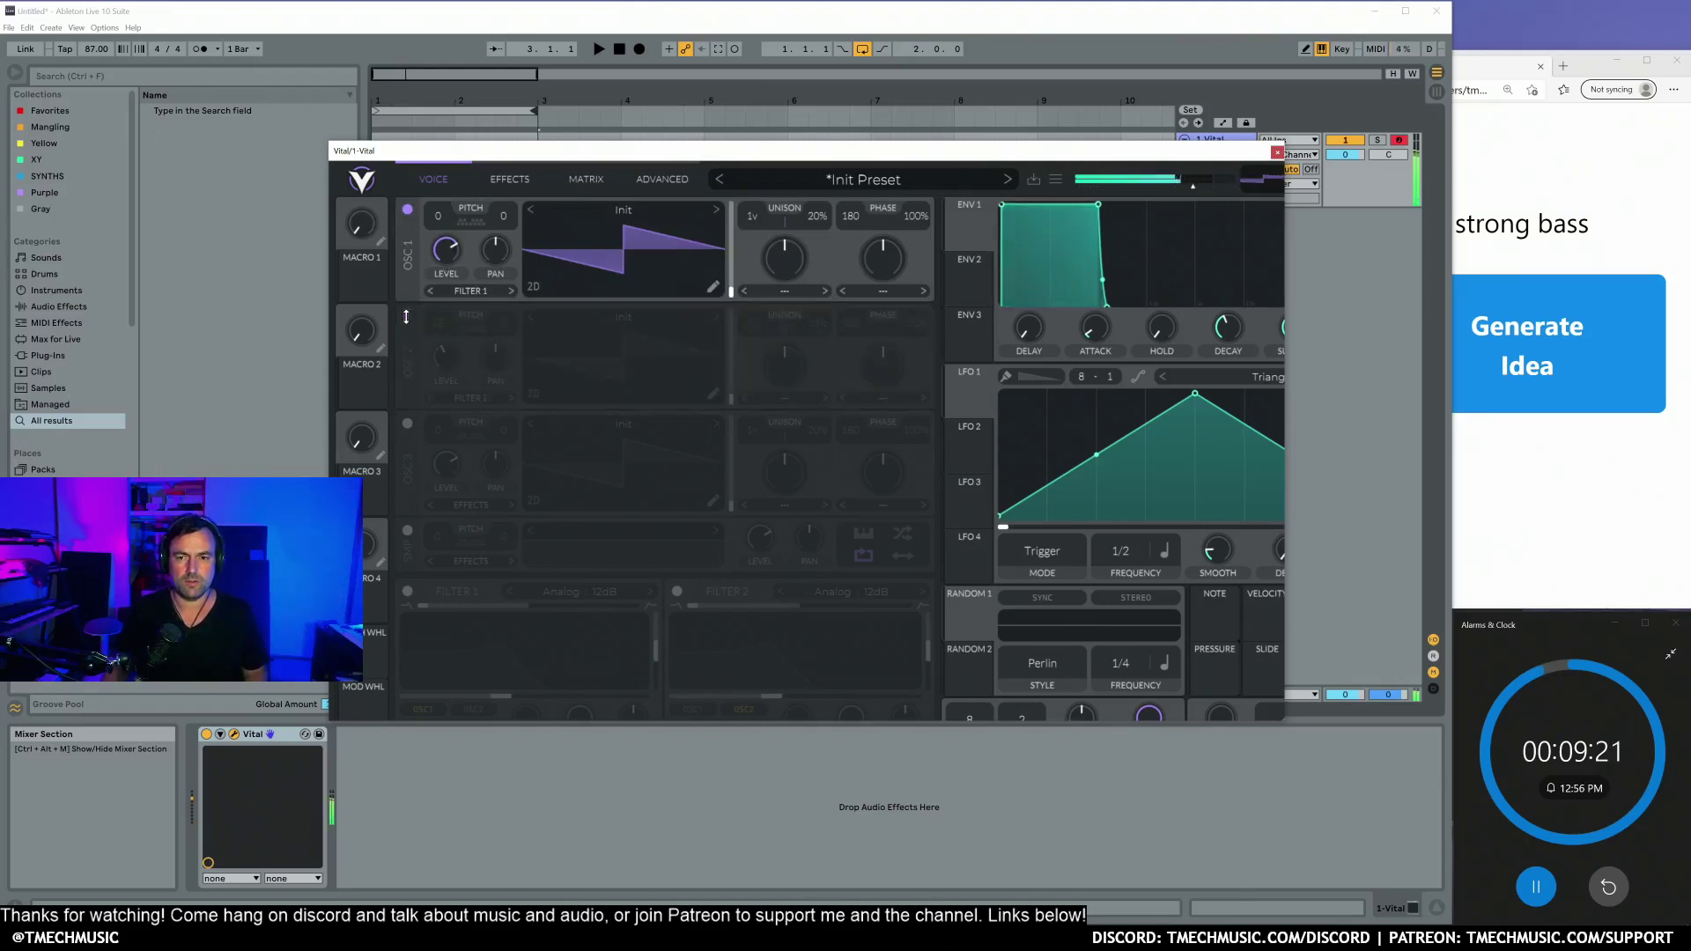
pyautogui.click(407, 316)
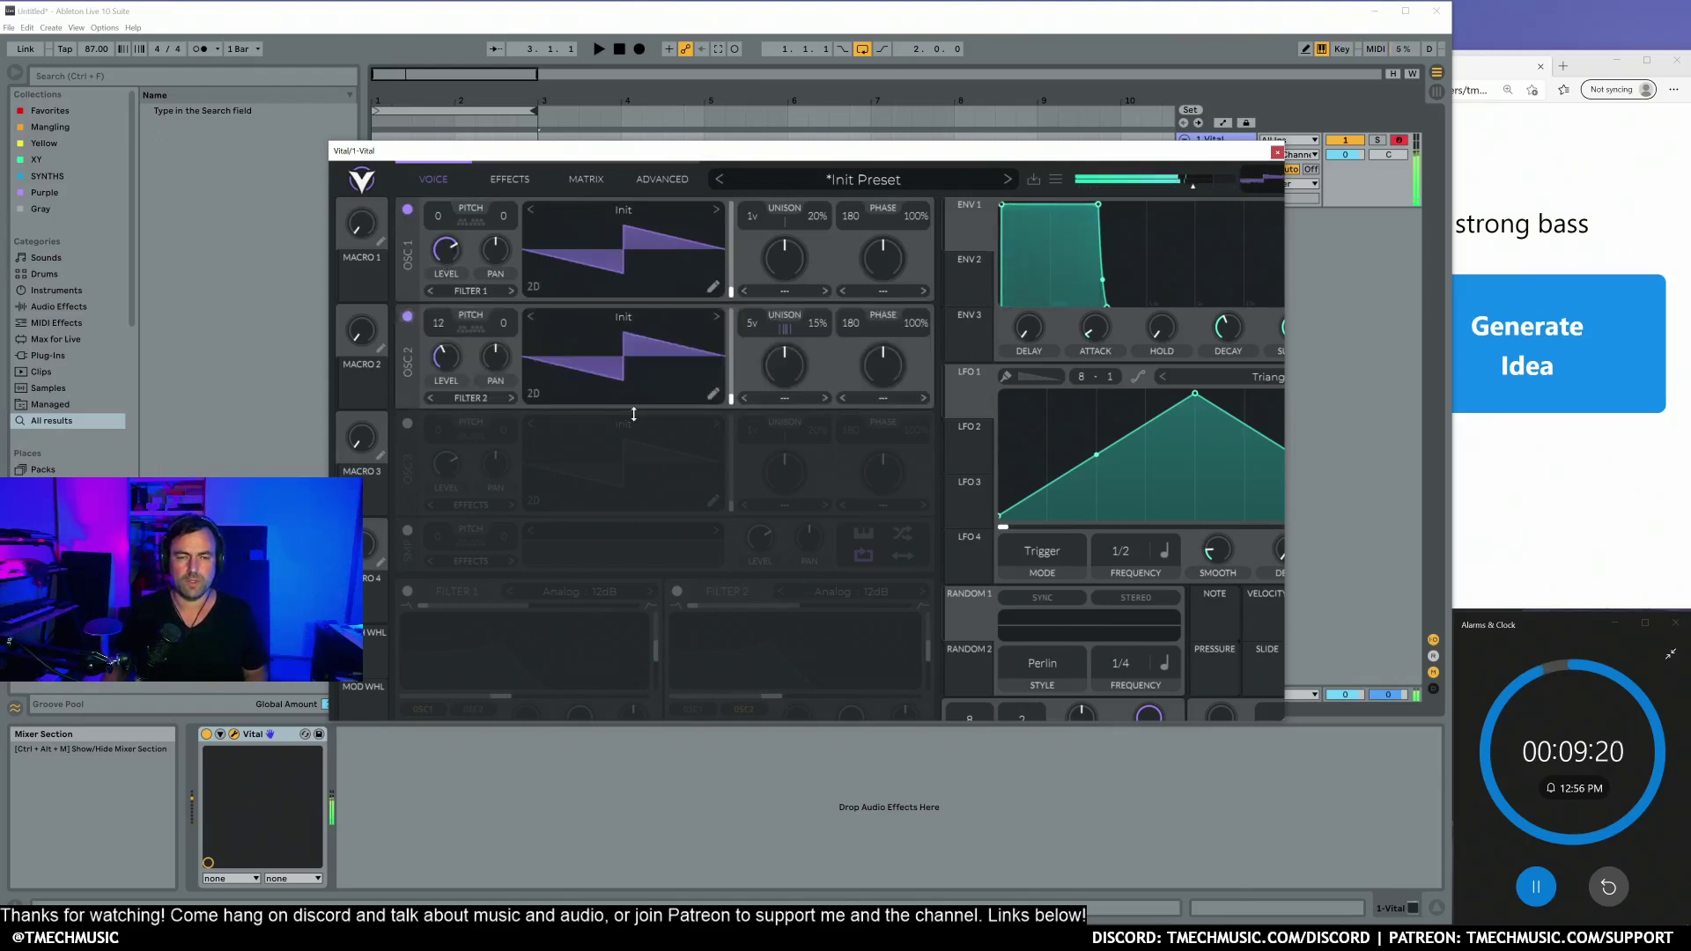
pyautogui.click(408, 317)
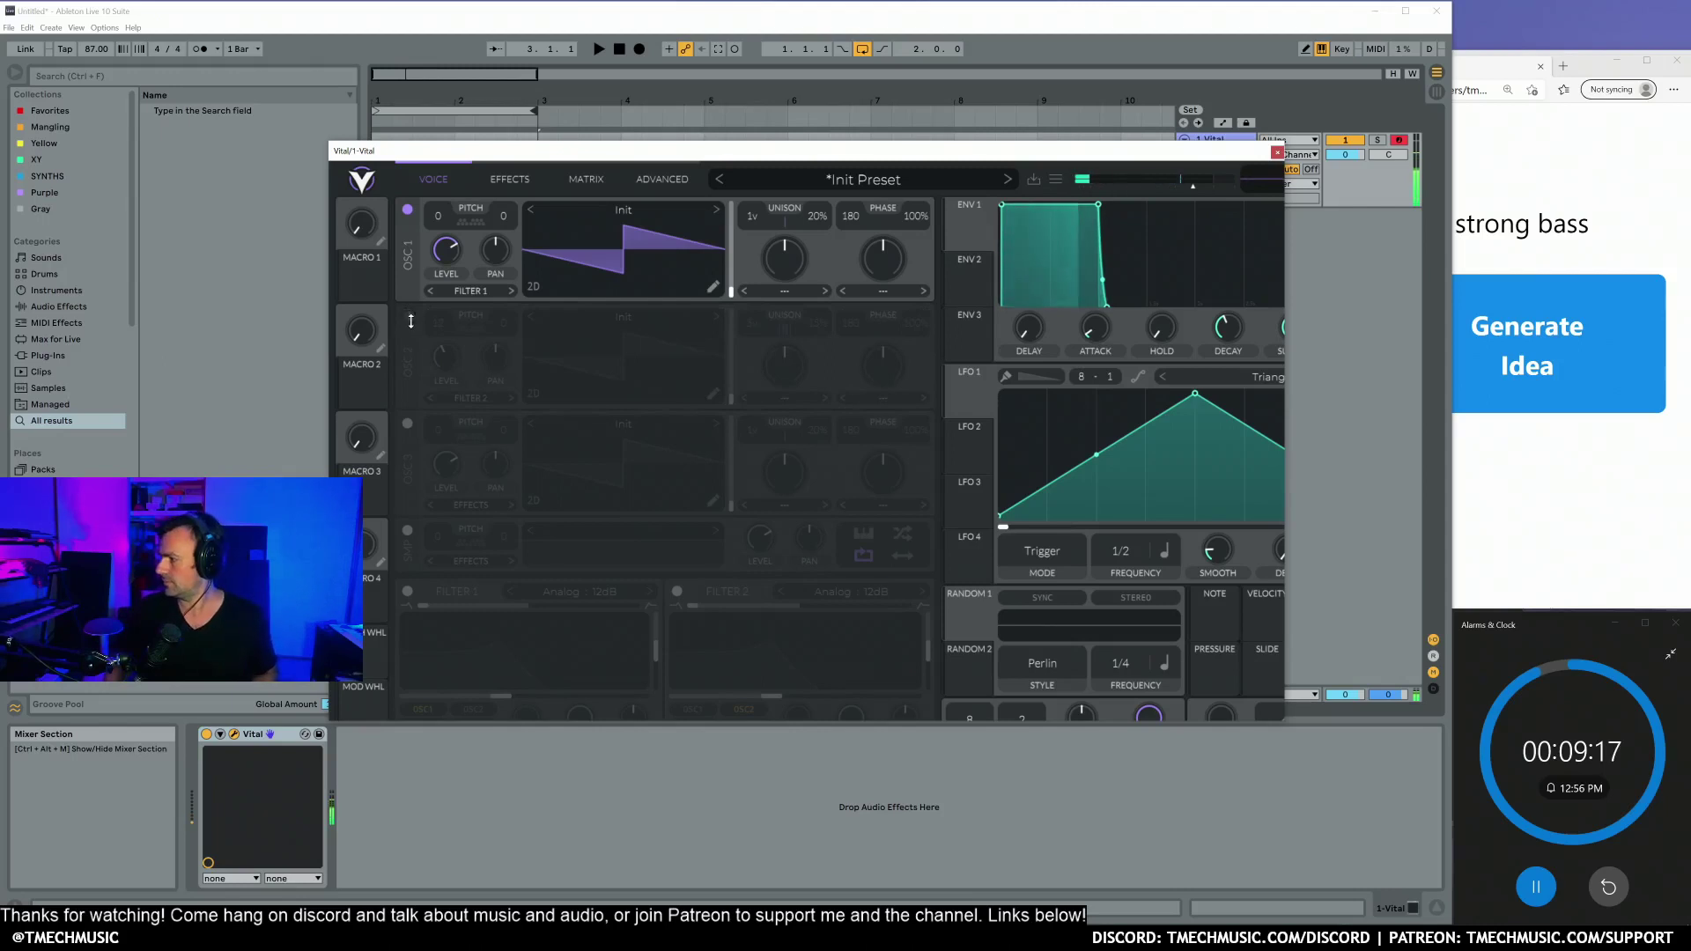
pyautogui.click(408, 317)
pyautogui.click(408, 317)
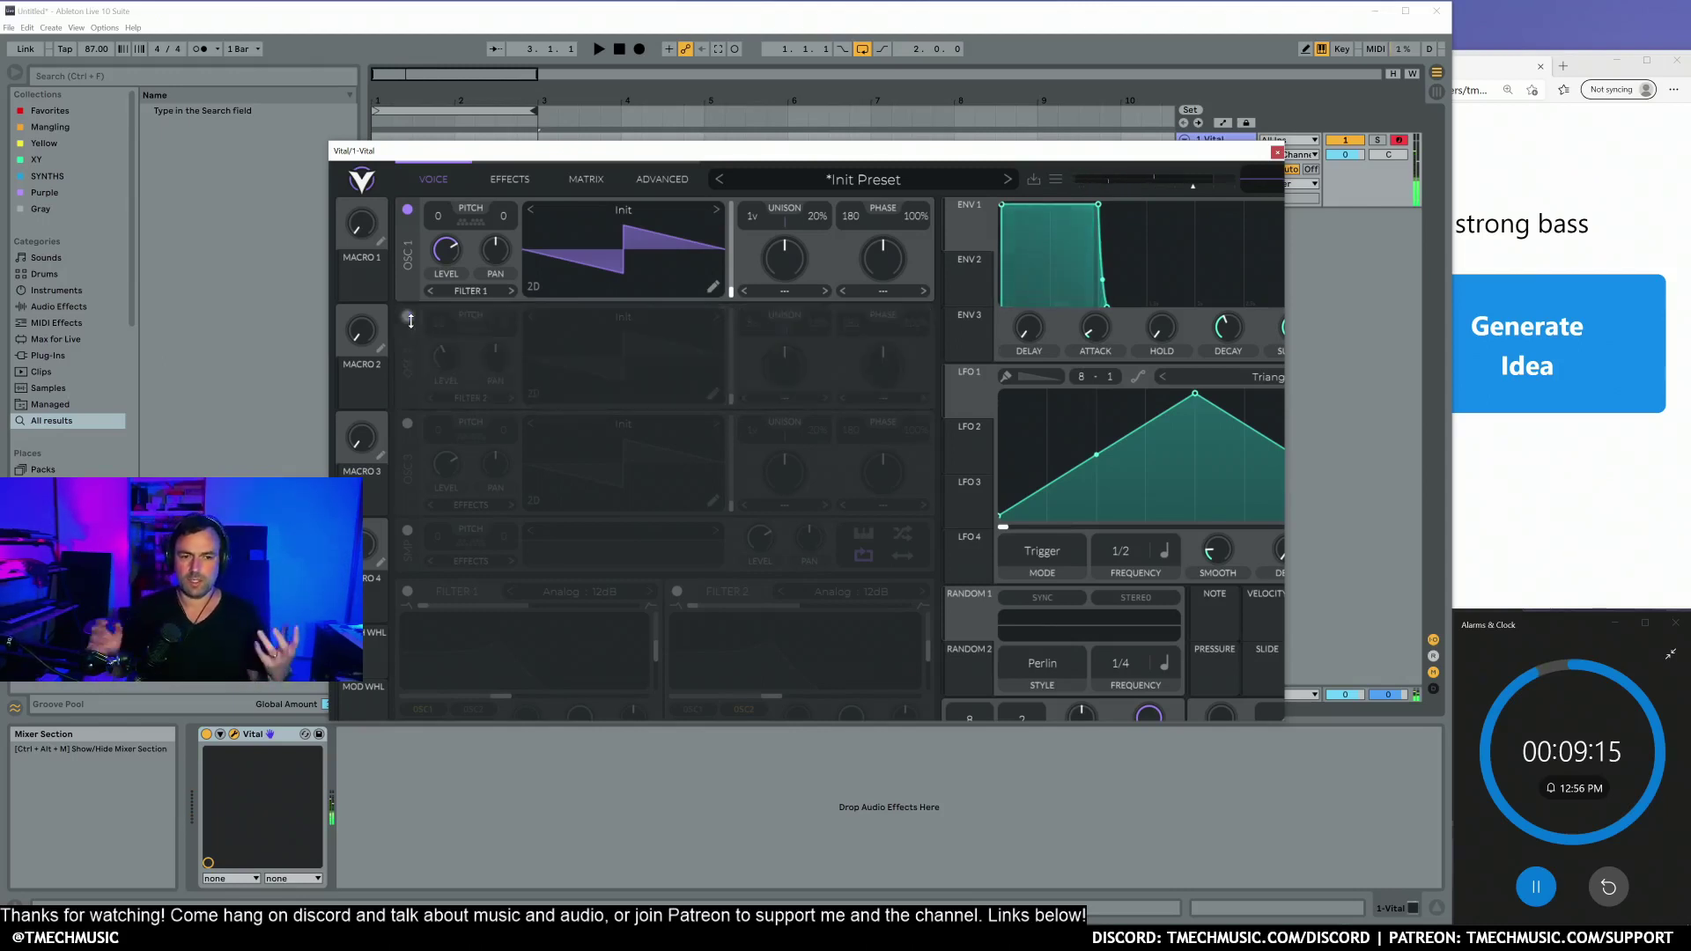
pyautogui.click(408, 317)
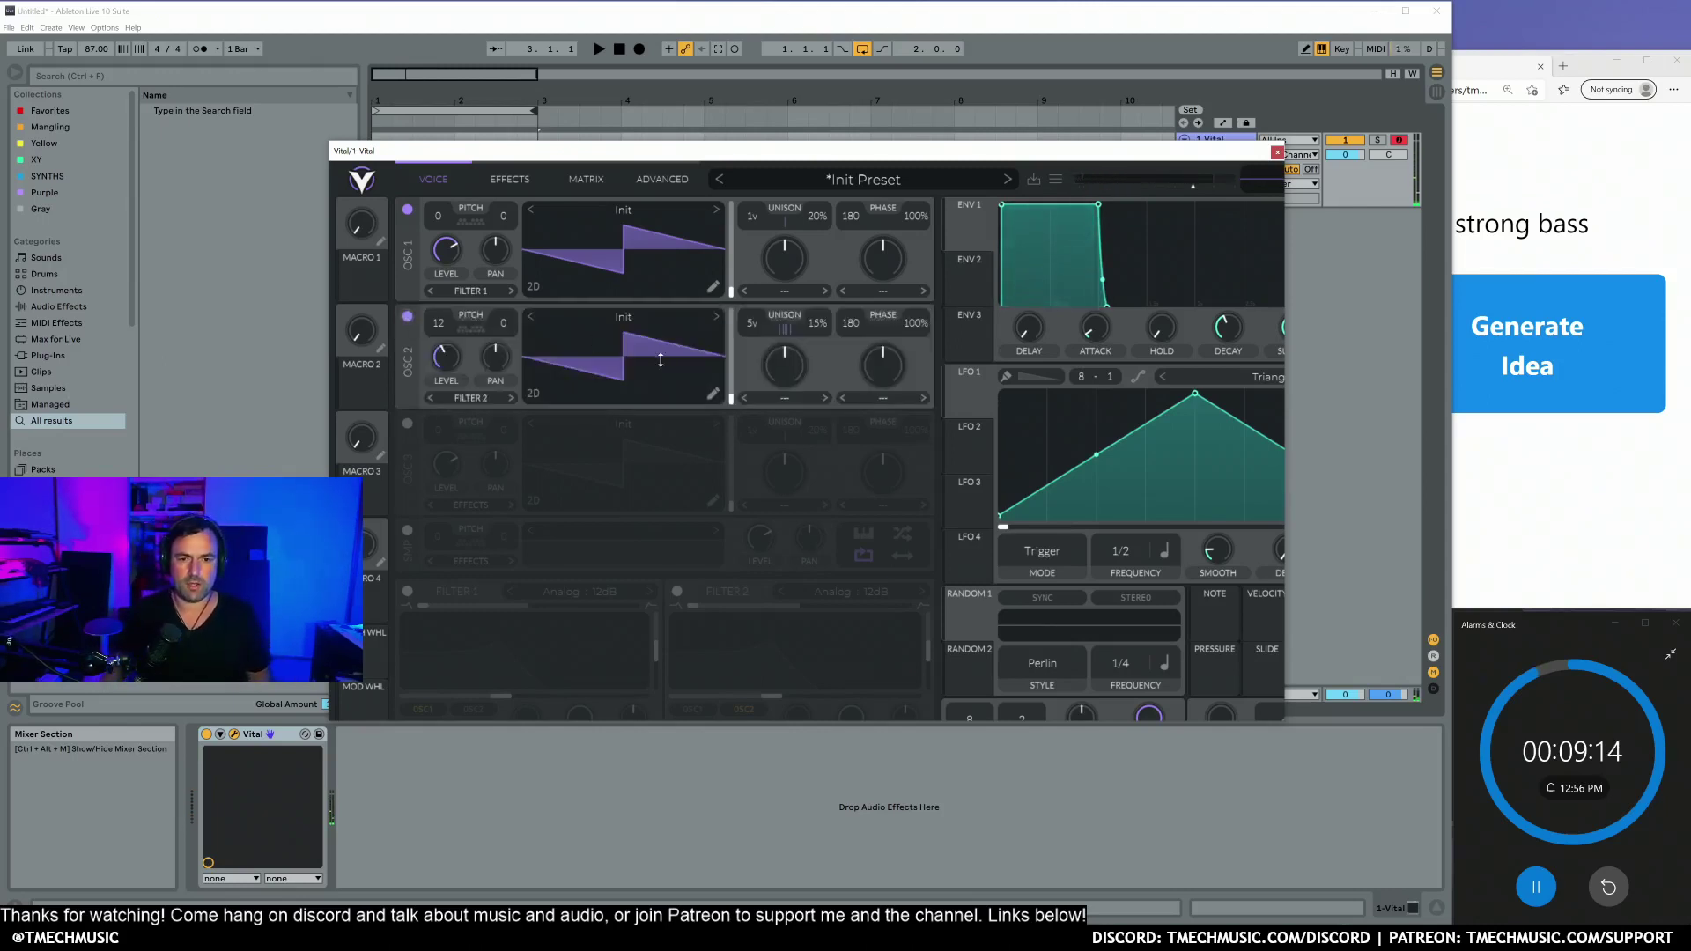
# Step: Set oscillator 2's spectral morph to High Pass, mute oscillator 1 and reduce the morph amount
pyautogui.click(784, 398)
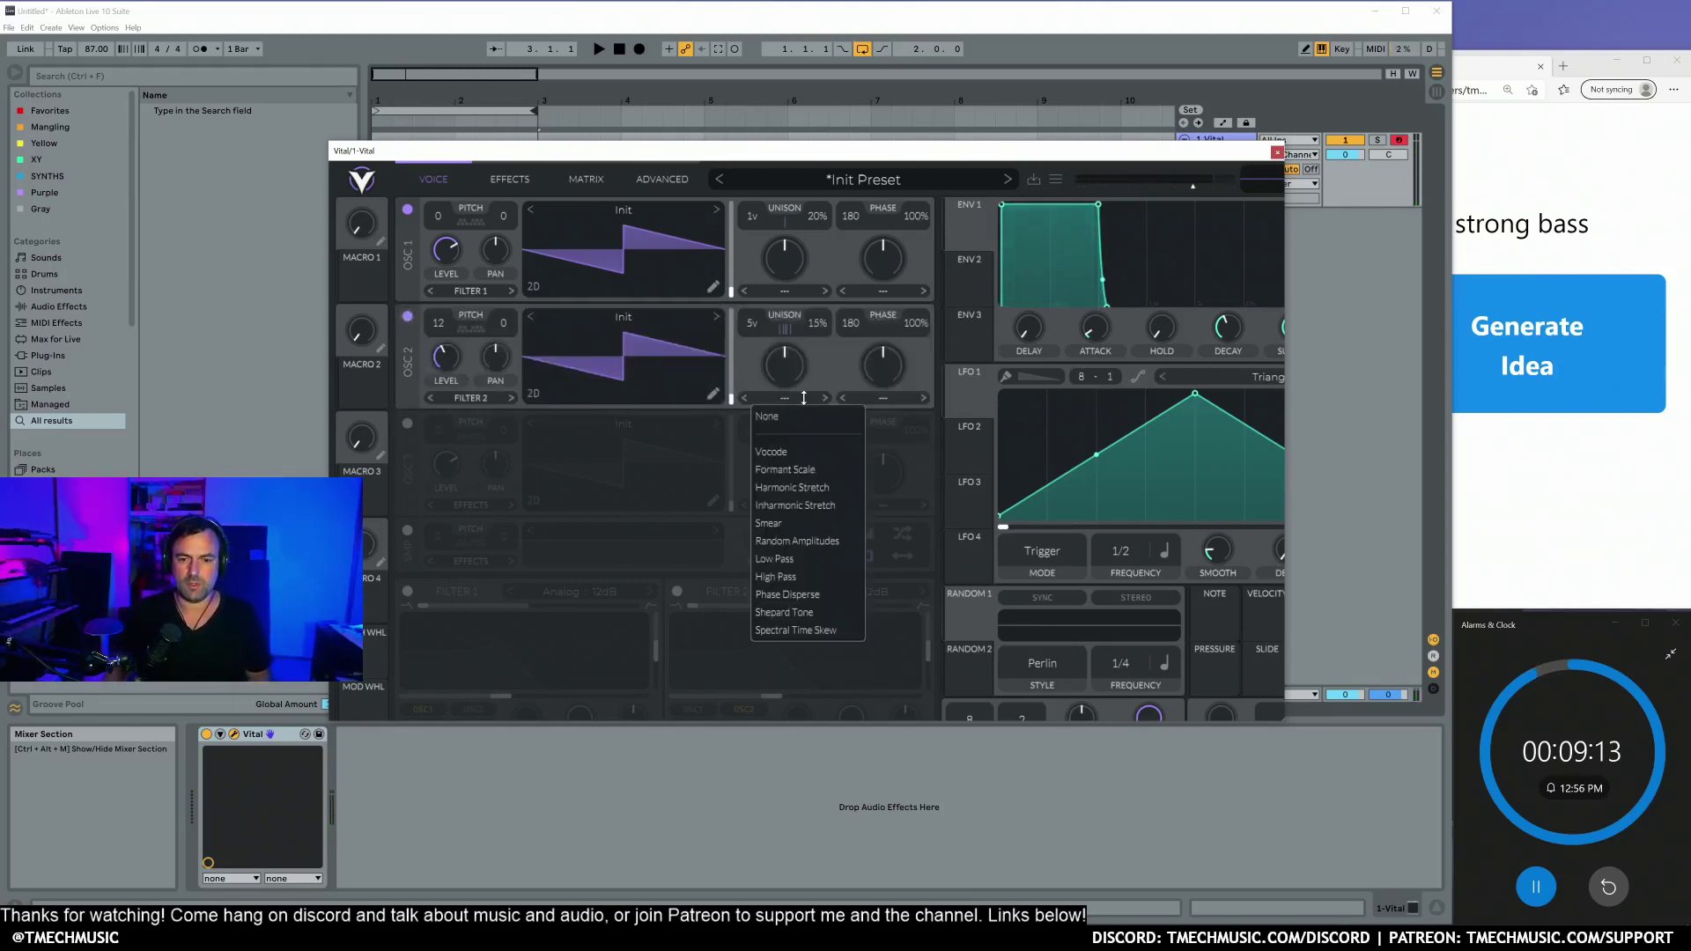
pyautogui.click(797, 577)
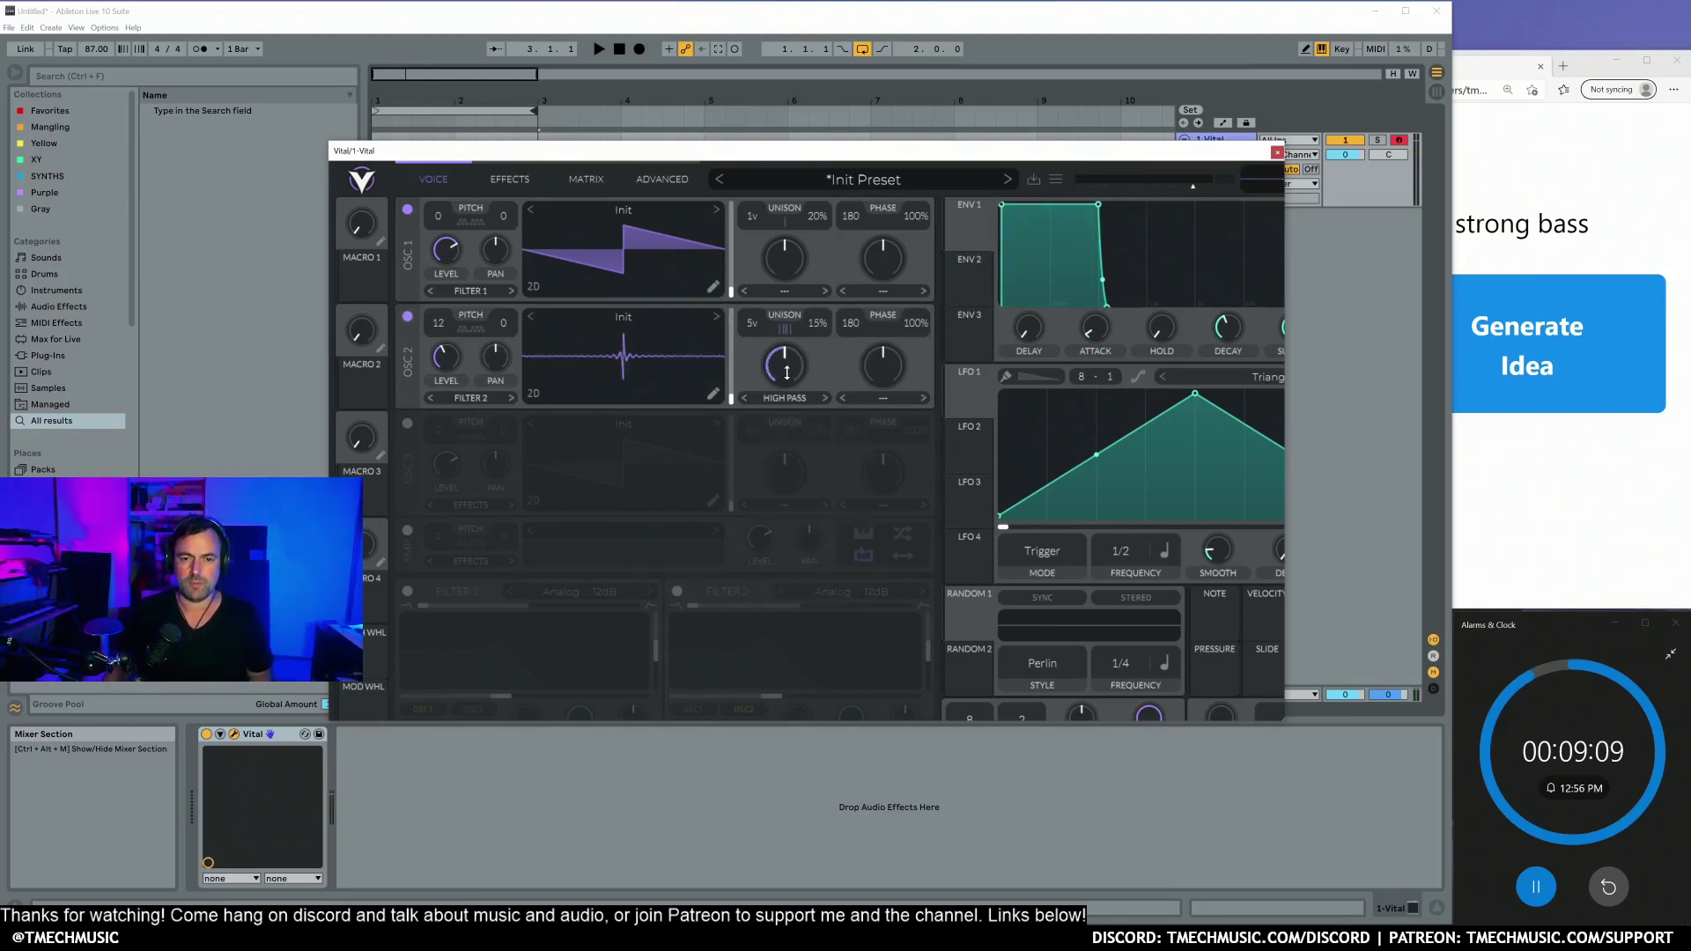
pyautogui.click(406, 208)
pyautogui.moveTo(799, 365); pyautogui.dragTo(804, 417)
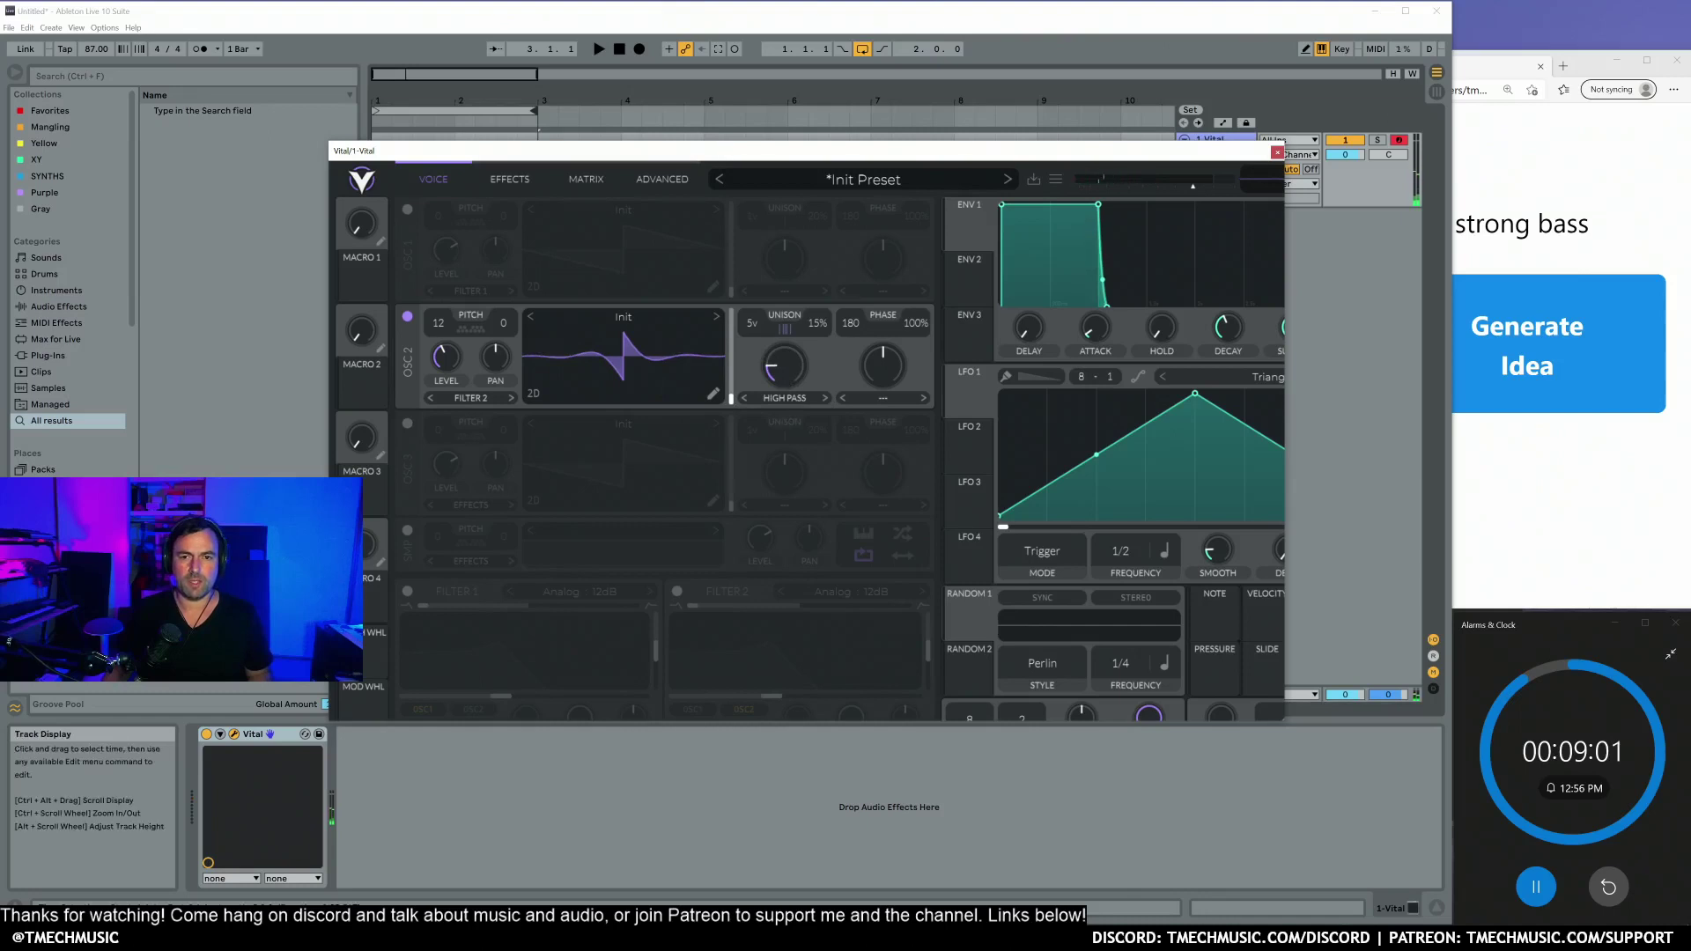
# Step: Find EQ Eight in the browser and add it after Vital in the track's device chain
pyautogui.moveTo(698, 151); pyautogui.dragTo(758, 92)
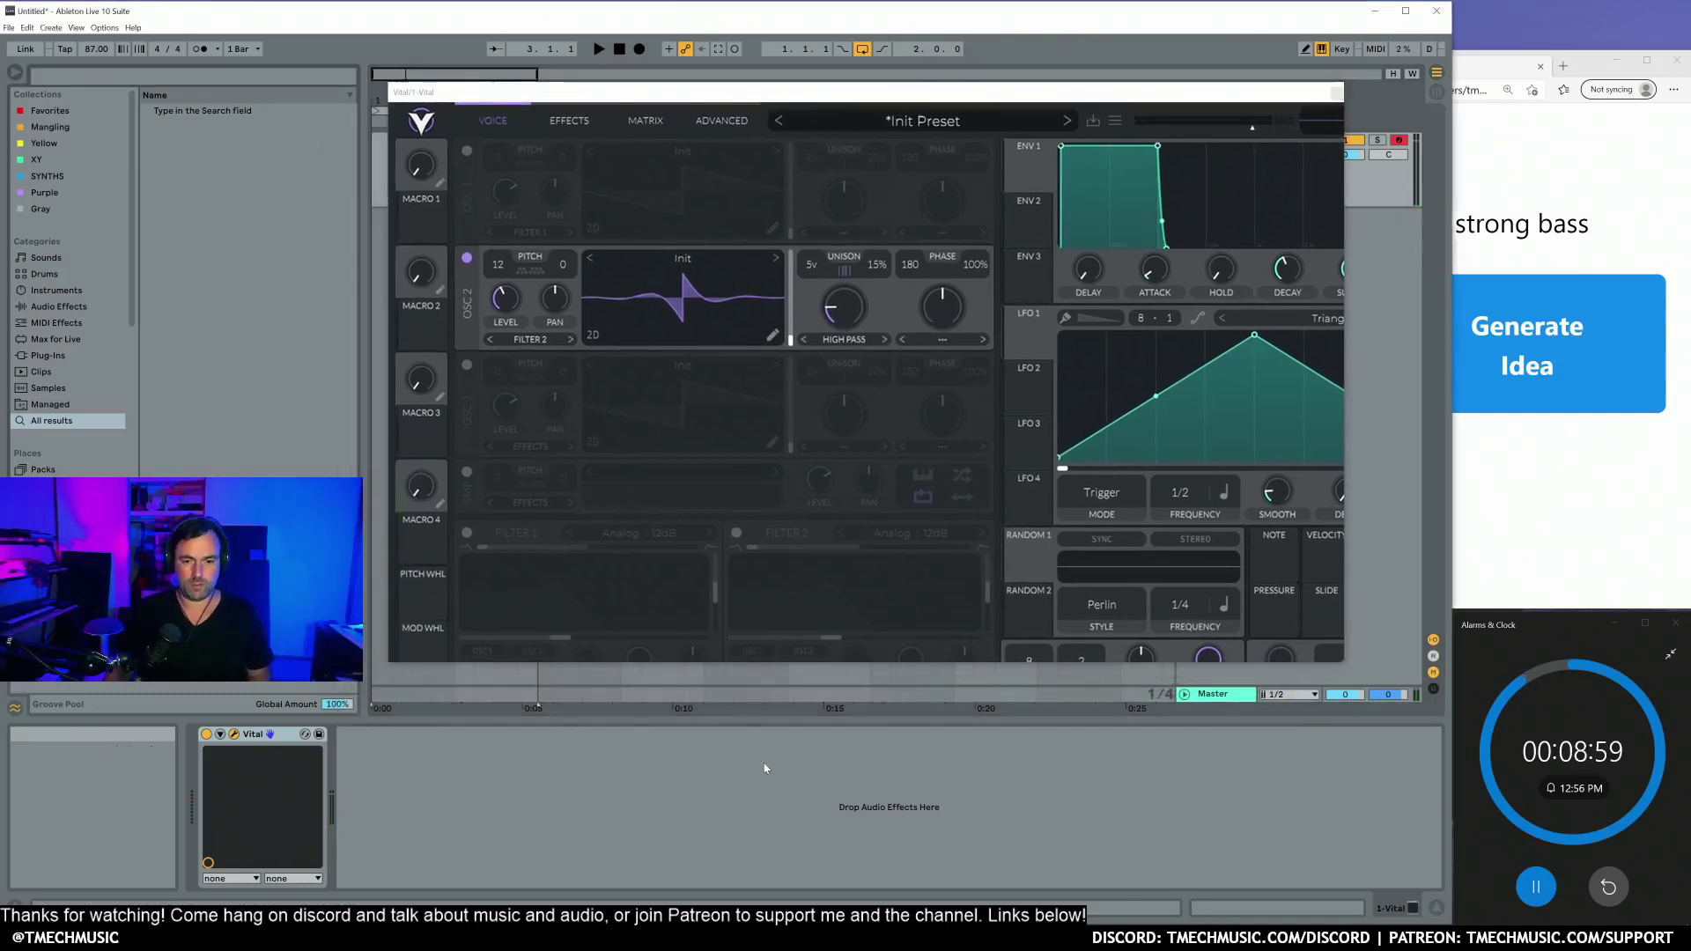
pyautogui.hotkey('ctrl', 'f')
pyautogui.write('eq')
pyautogui.moveTo(175, 129); pyautogui.dragTo(597, 817)
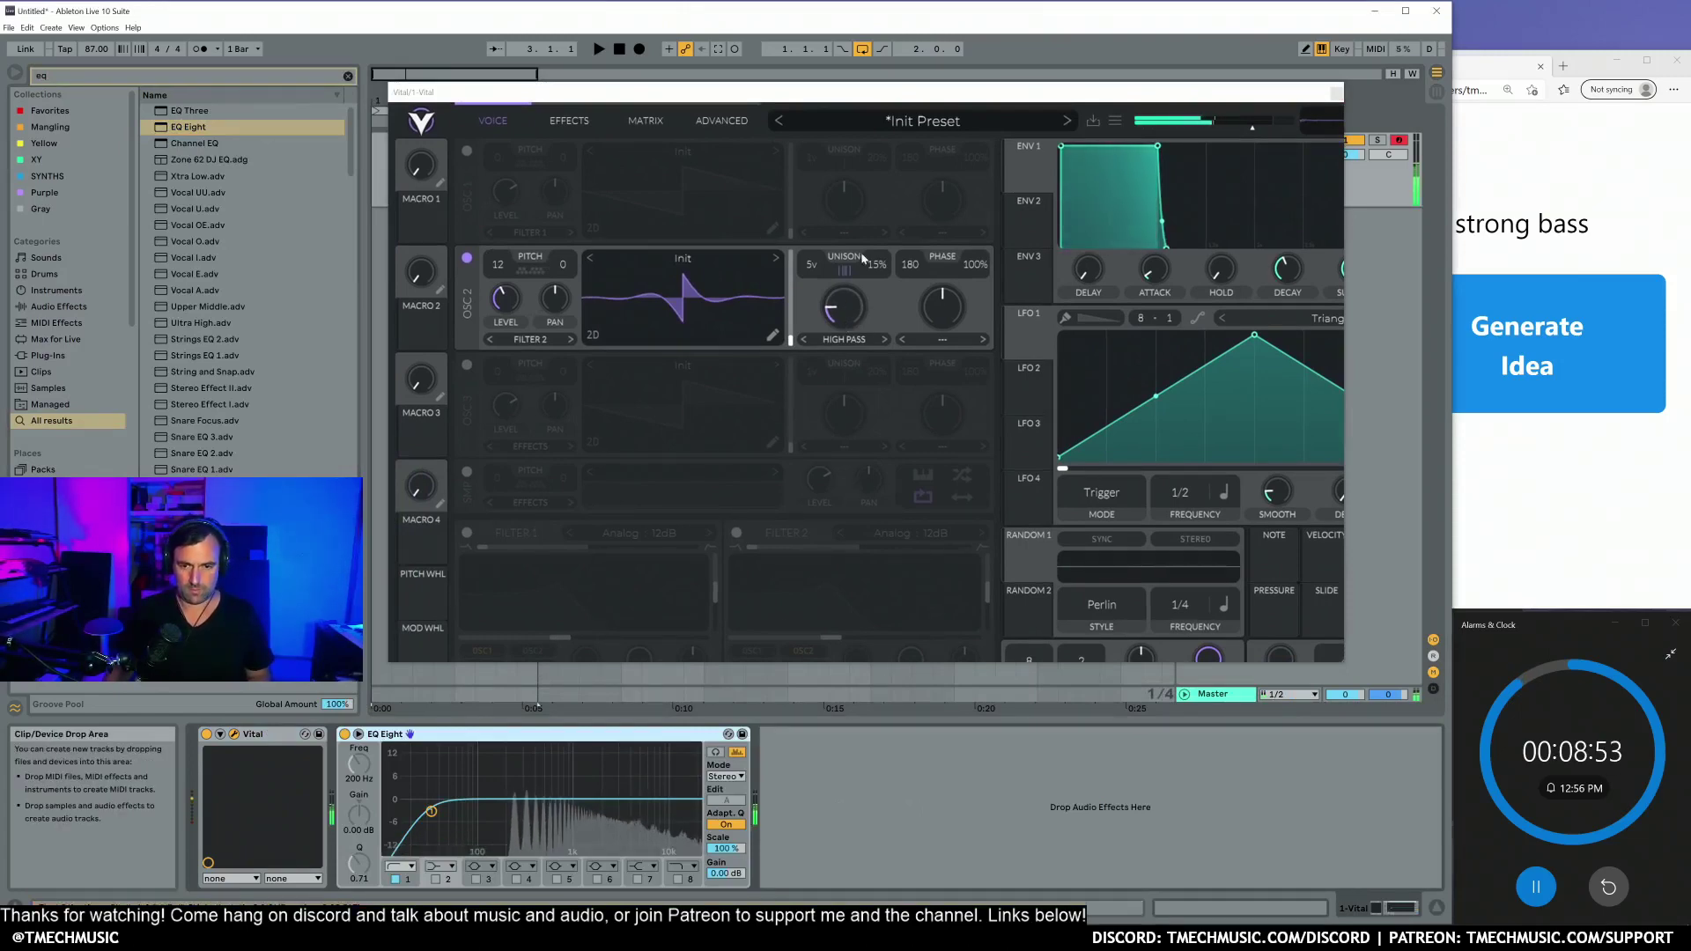
# Step: Readjust oscillator 2's High Pass morph with EQ Eight's low cut lowered to 12.4 Hz, and re-enable oscillator 1
pyautogui.click(848, 306)
pyautogui.moveTo(851, 264); pyautogui.dragTo(843, 302)
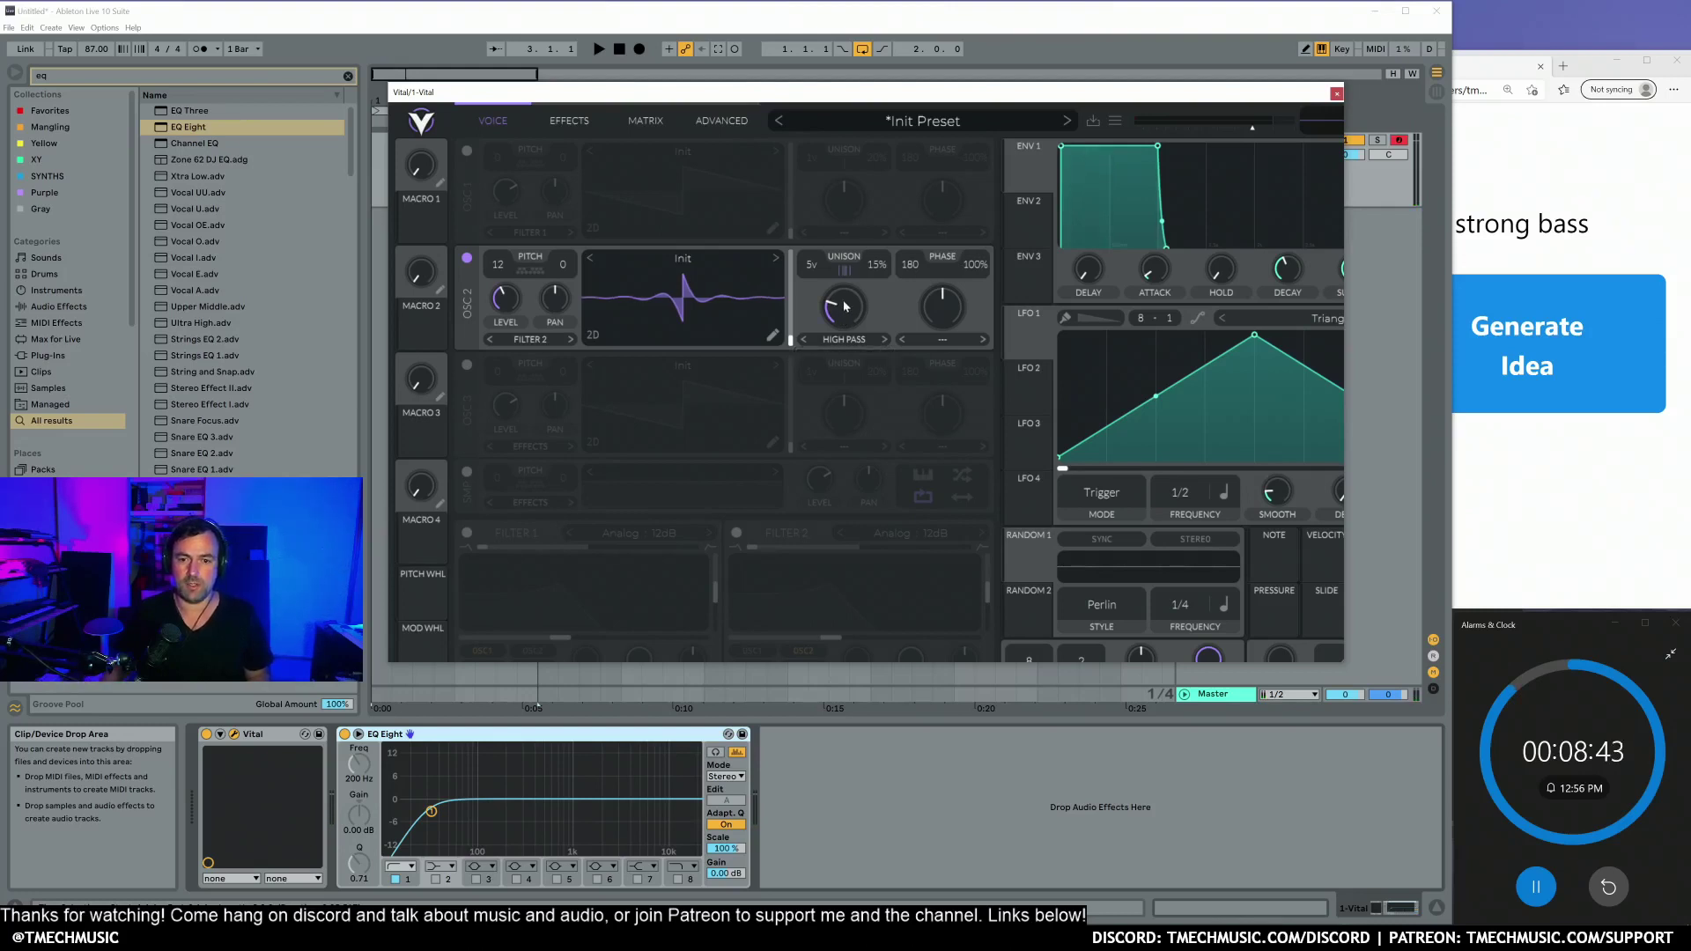
pyautogui.moveTo(844, 305); pyautogui.dragTo(845, 353)
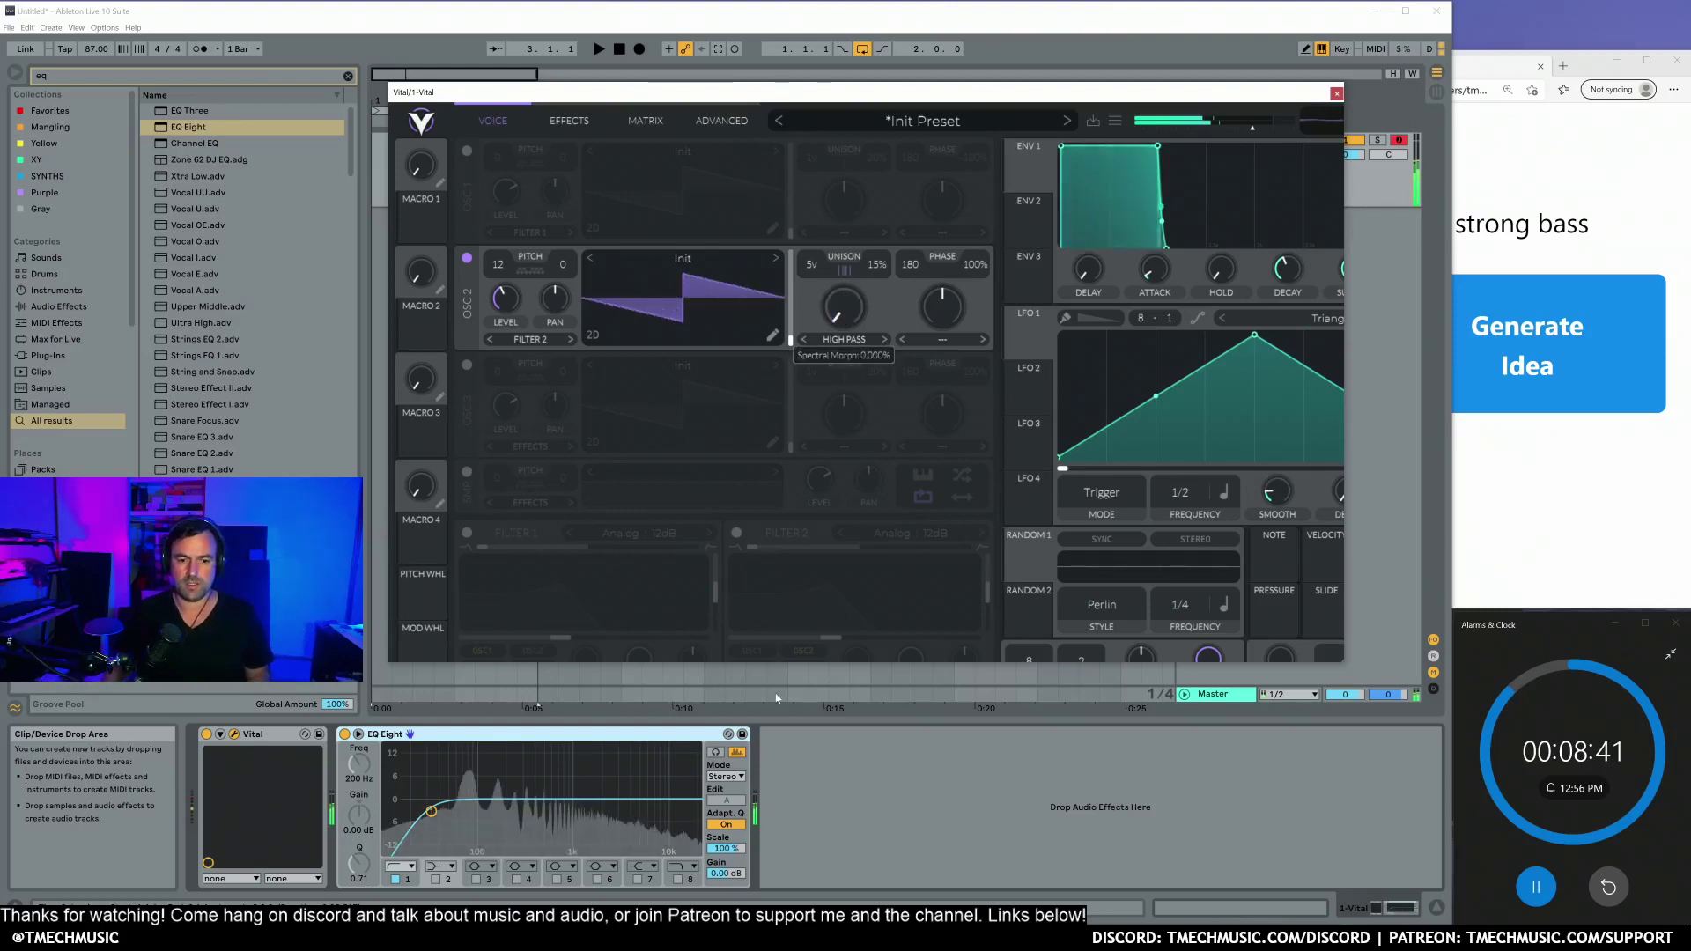
pyautogui.moveTo(430, 811); pyautogui.dragTo(396, 812)
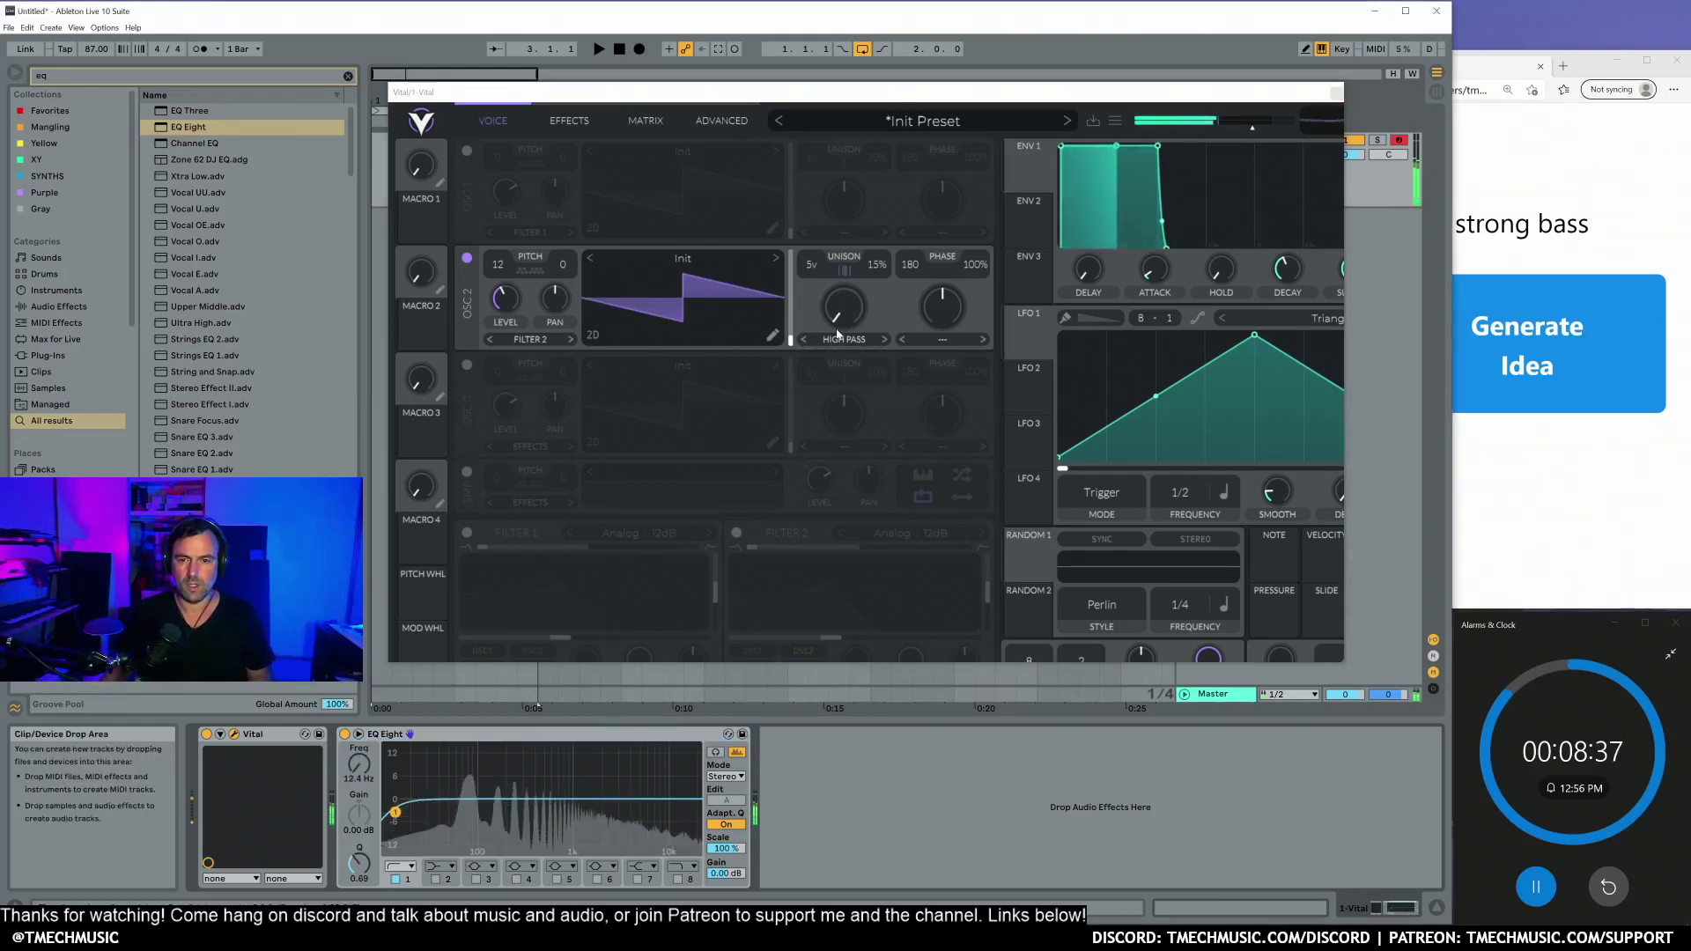
pyautogui.moveTo(844, 304)
pyautogui.mouseDown()
pyautogui.moveTo(828, 274)
pyautogui.moveTo(847, 305)
pyautogui.mouseUp()
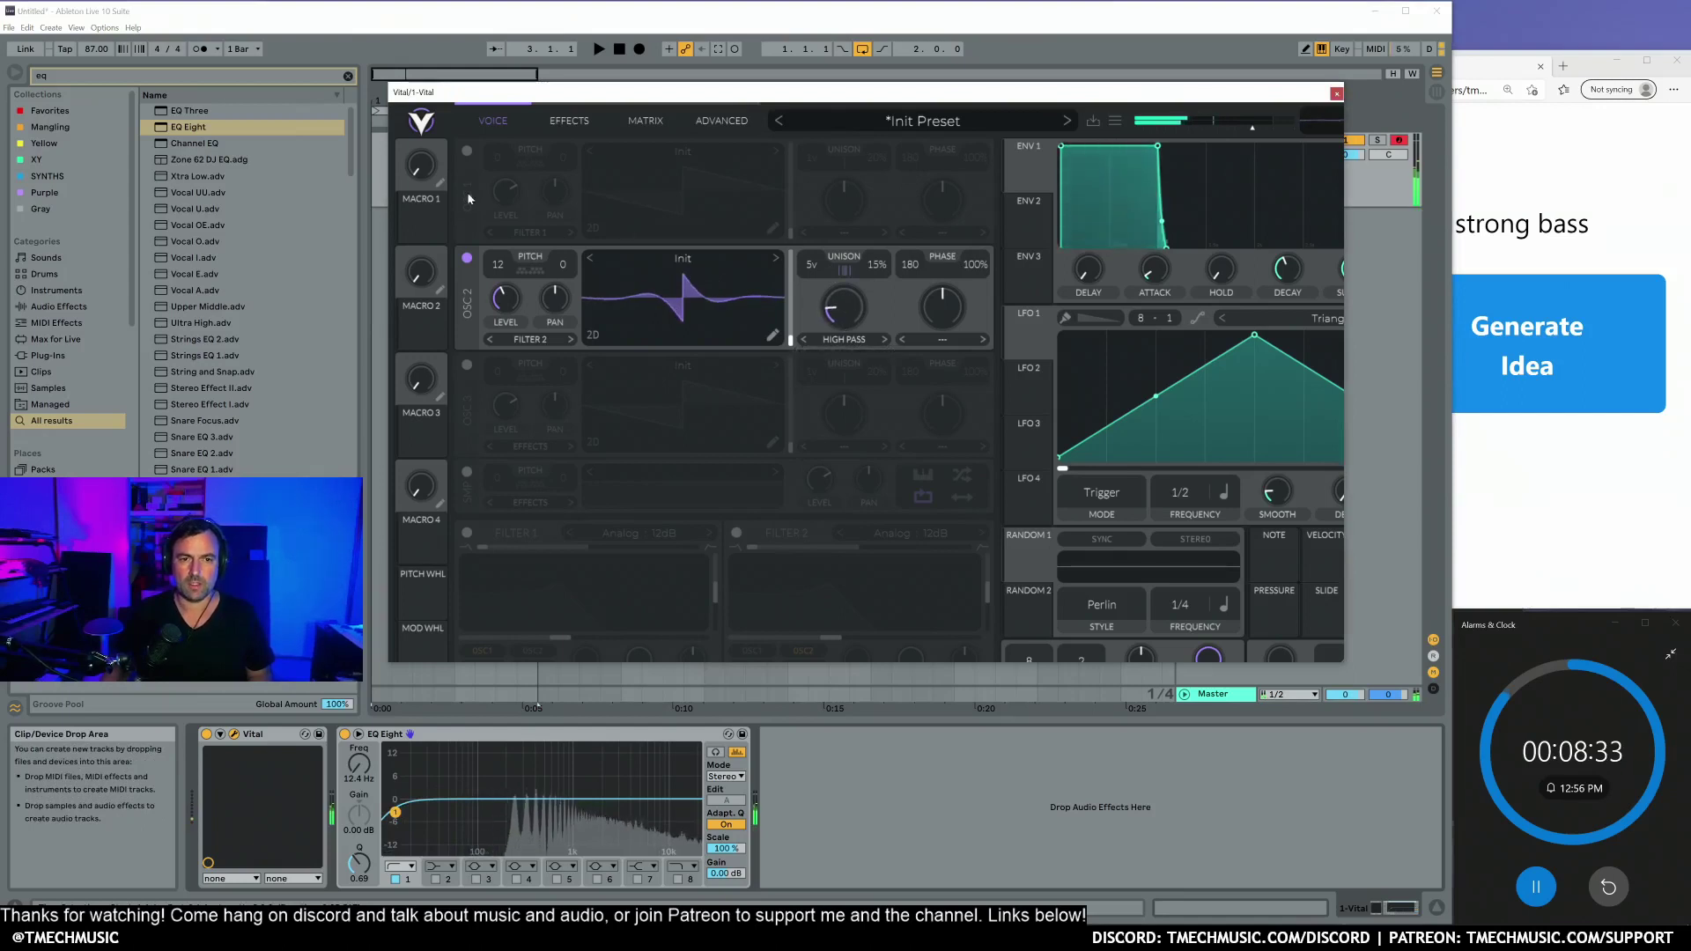
pyautogui.click(465, 150)
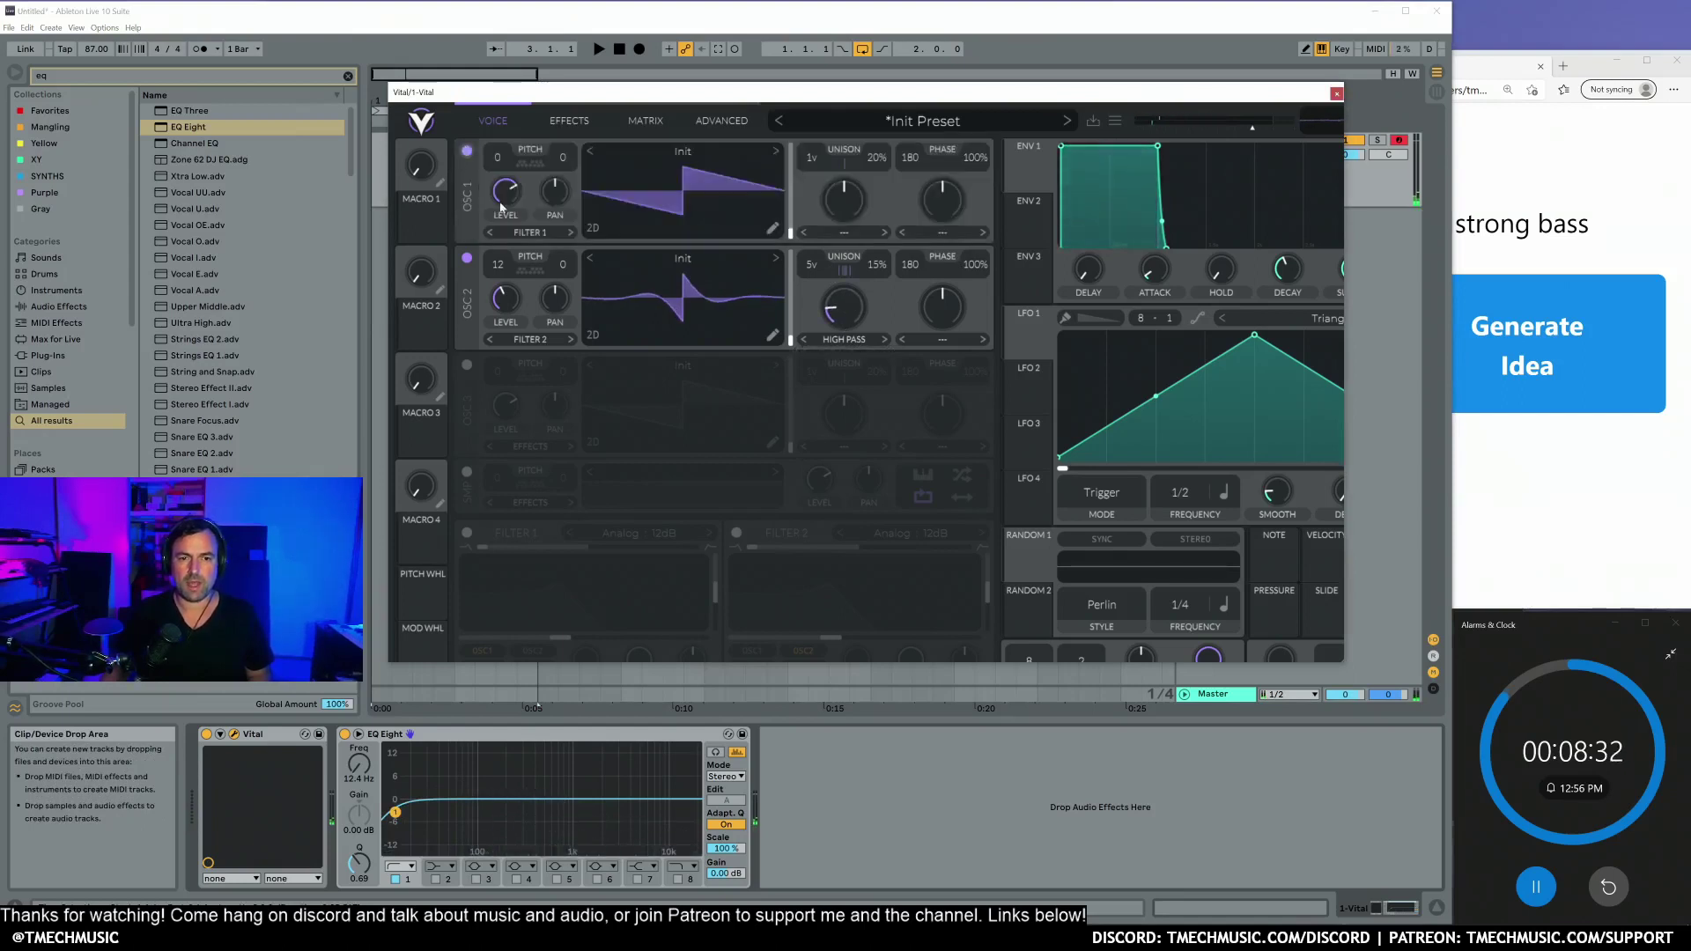
# Step: Try a 21% Low Pass spectral morph on oscillator 1, reset its type to None, and switch oscillator 3 on and off again
pyautogui.click(854, 234)
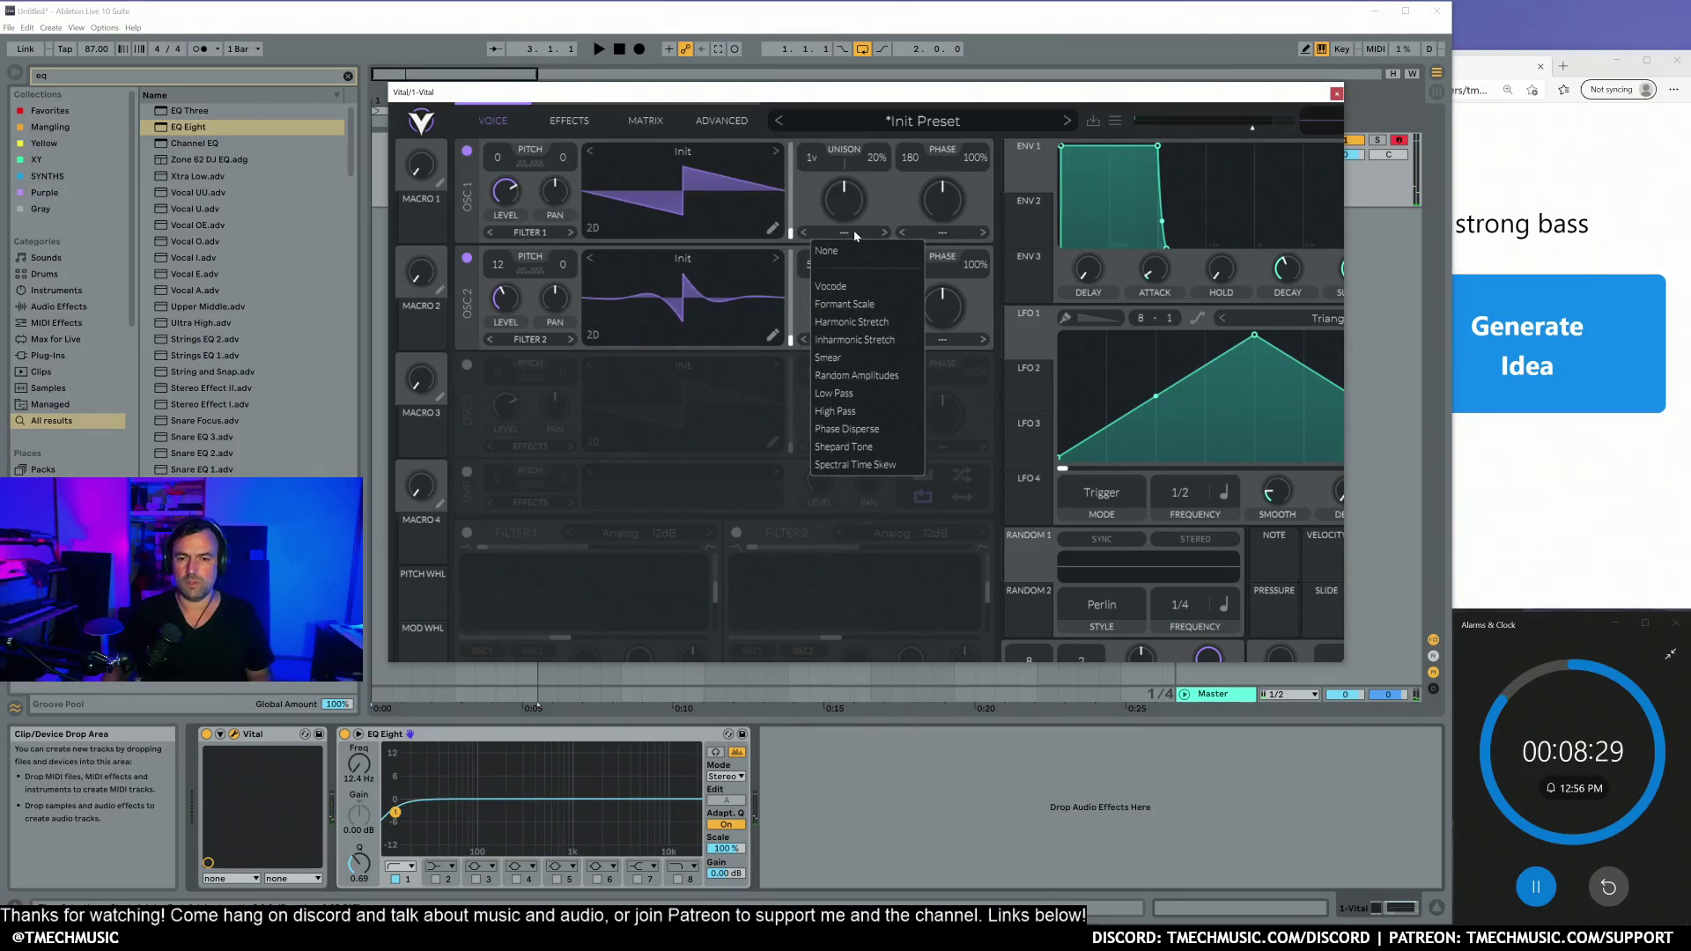
pyautogui.click(833, 393)
pyautogui.moveTo(844, 209)
pyautogui.mouseDown()
pyautogui.moveTo(846, 250)
pyautogui.moveTo(848, 204)
pyautogui.mouseUp()
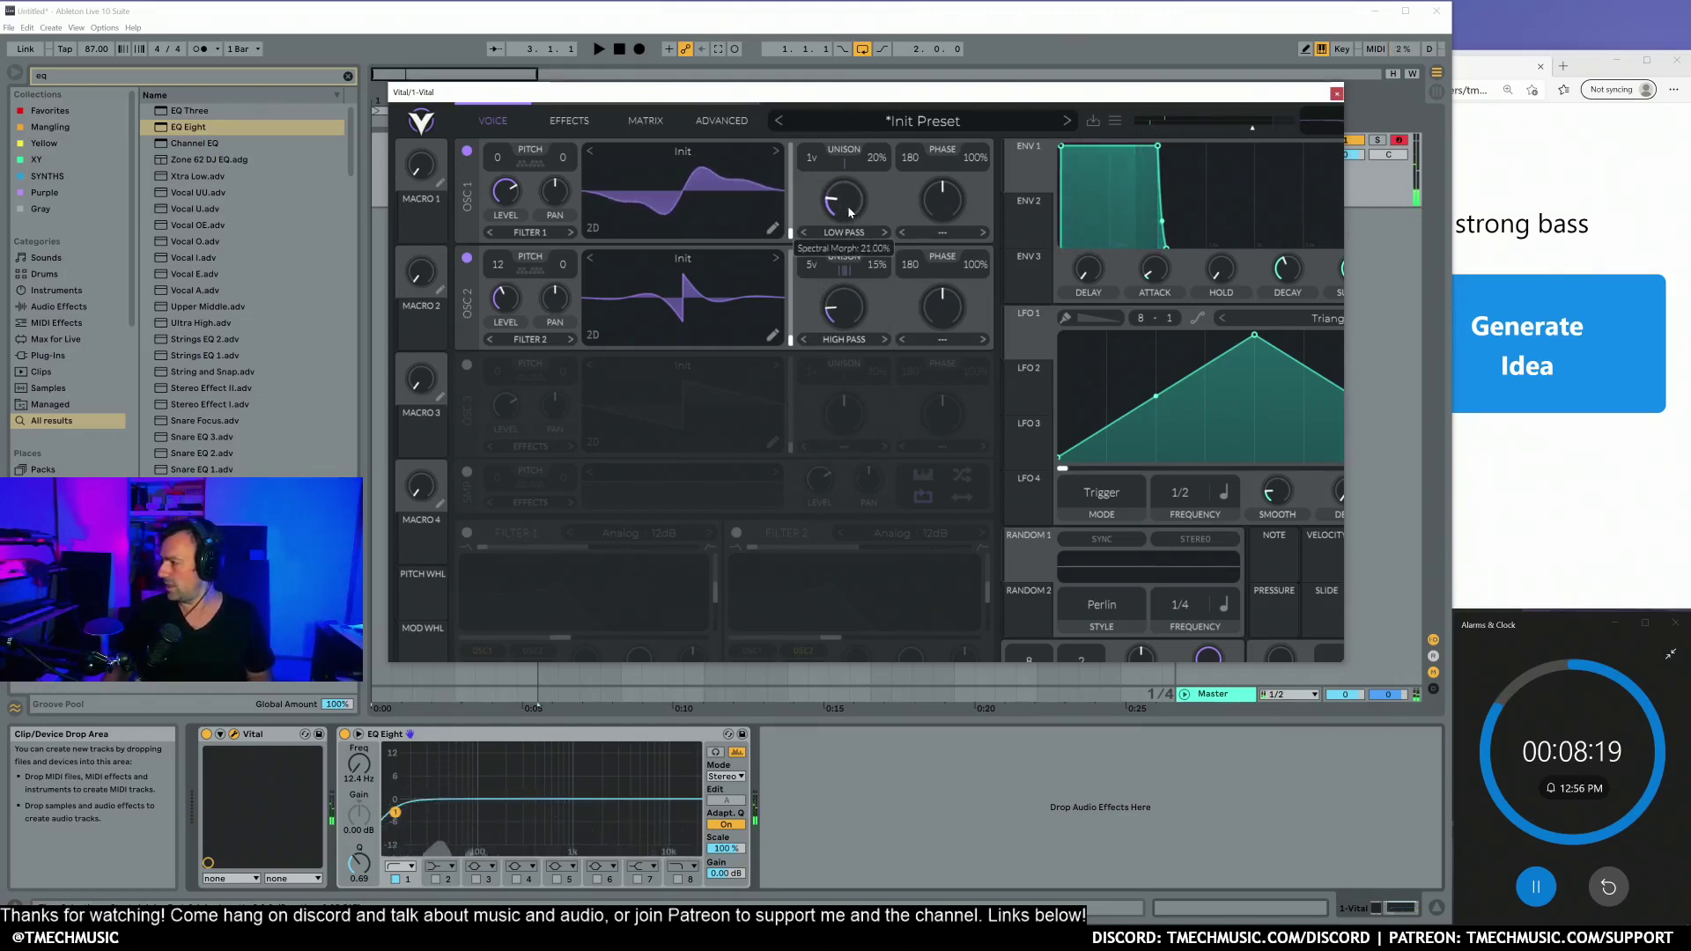
pyautogui.click(845, 233)
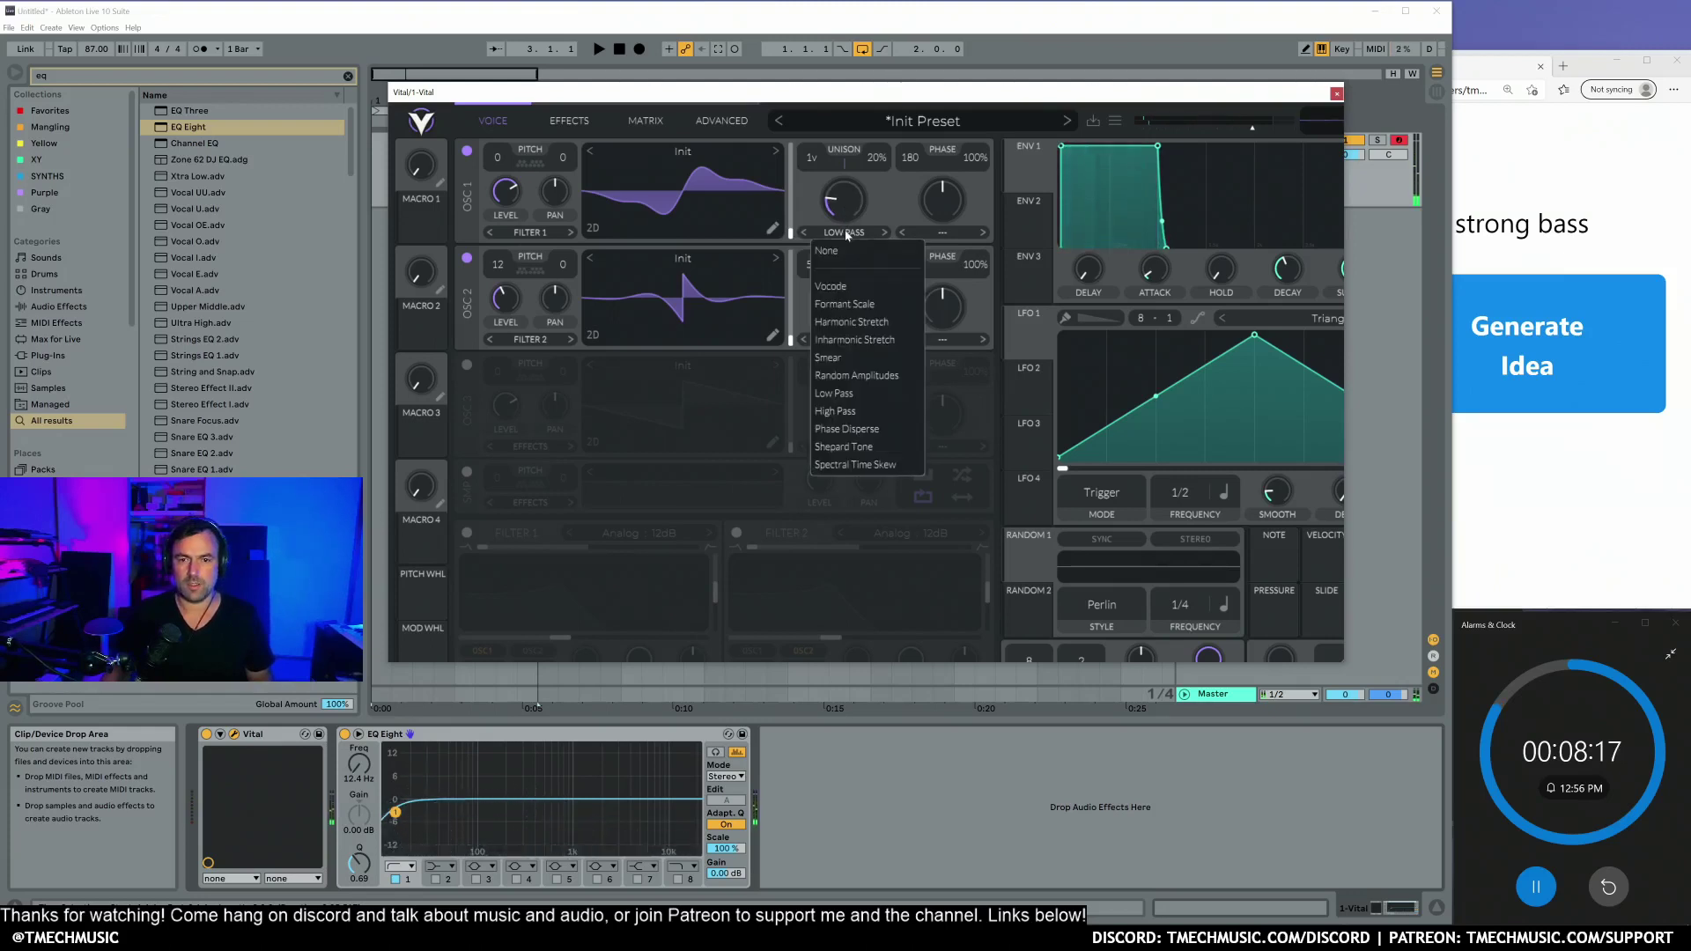
pyautogui.click(844, 252)
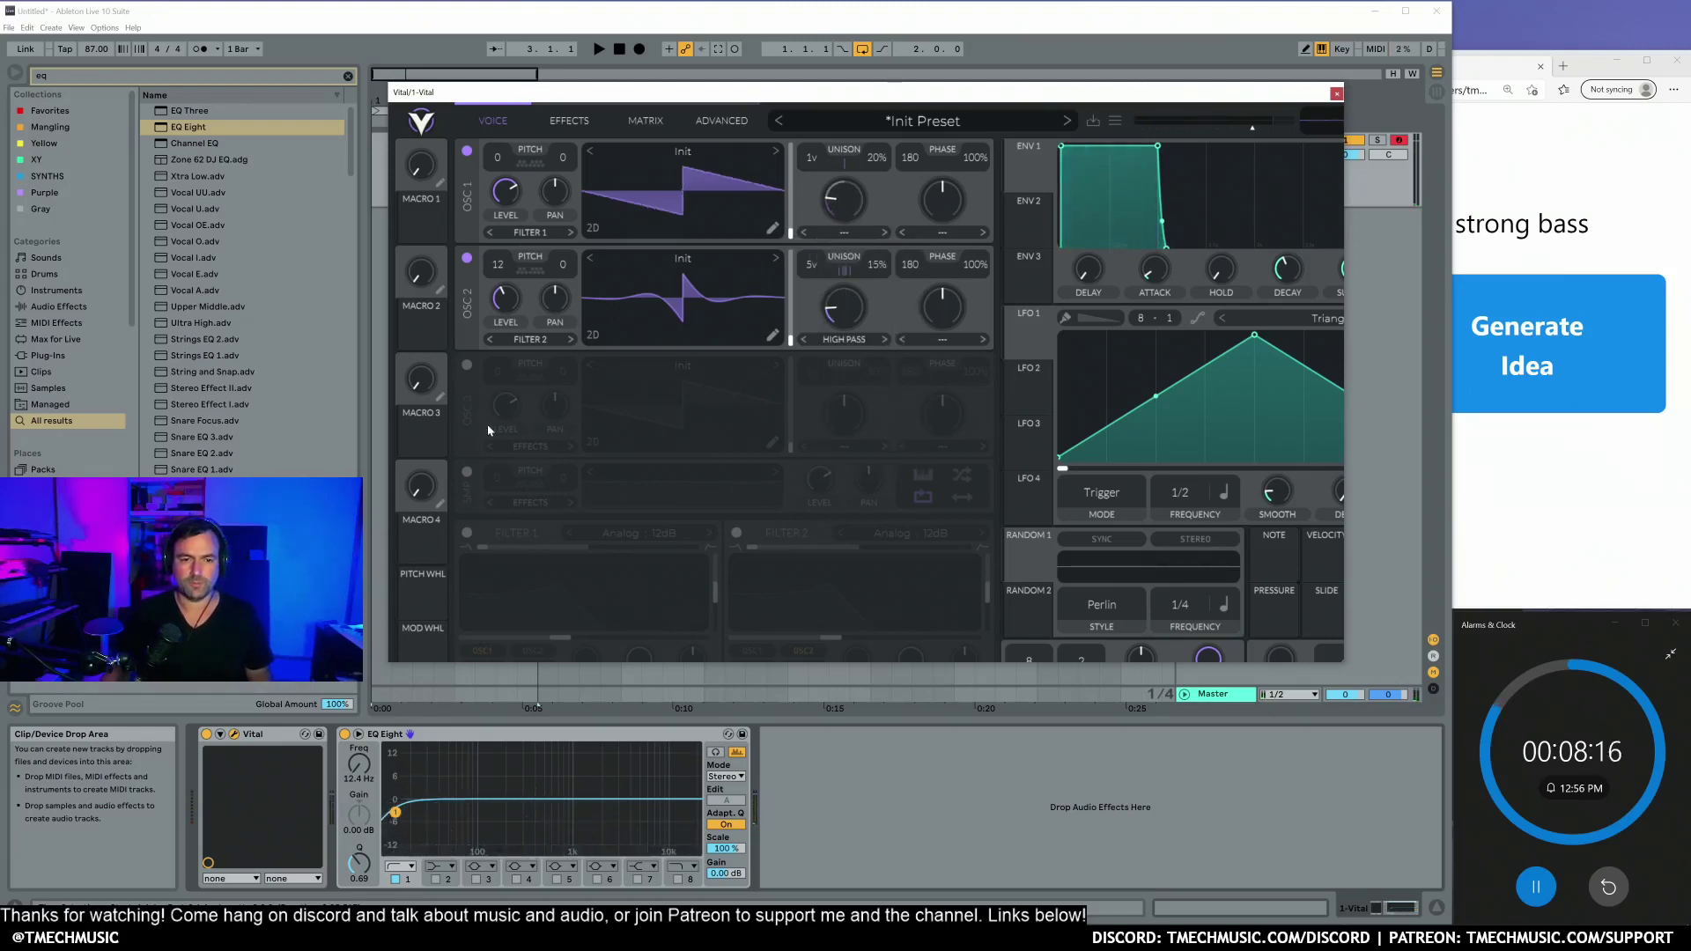
pyautogui.click(467, 364)
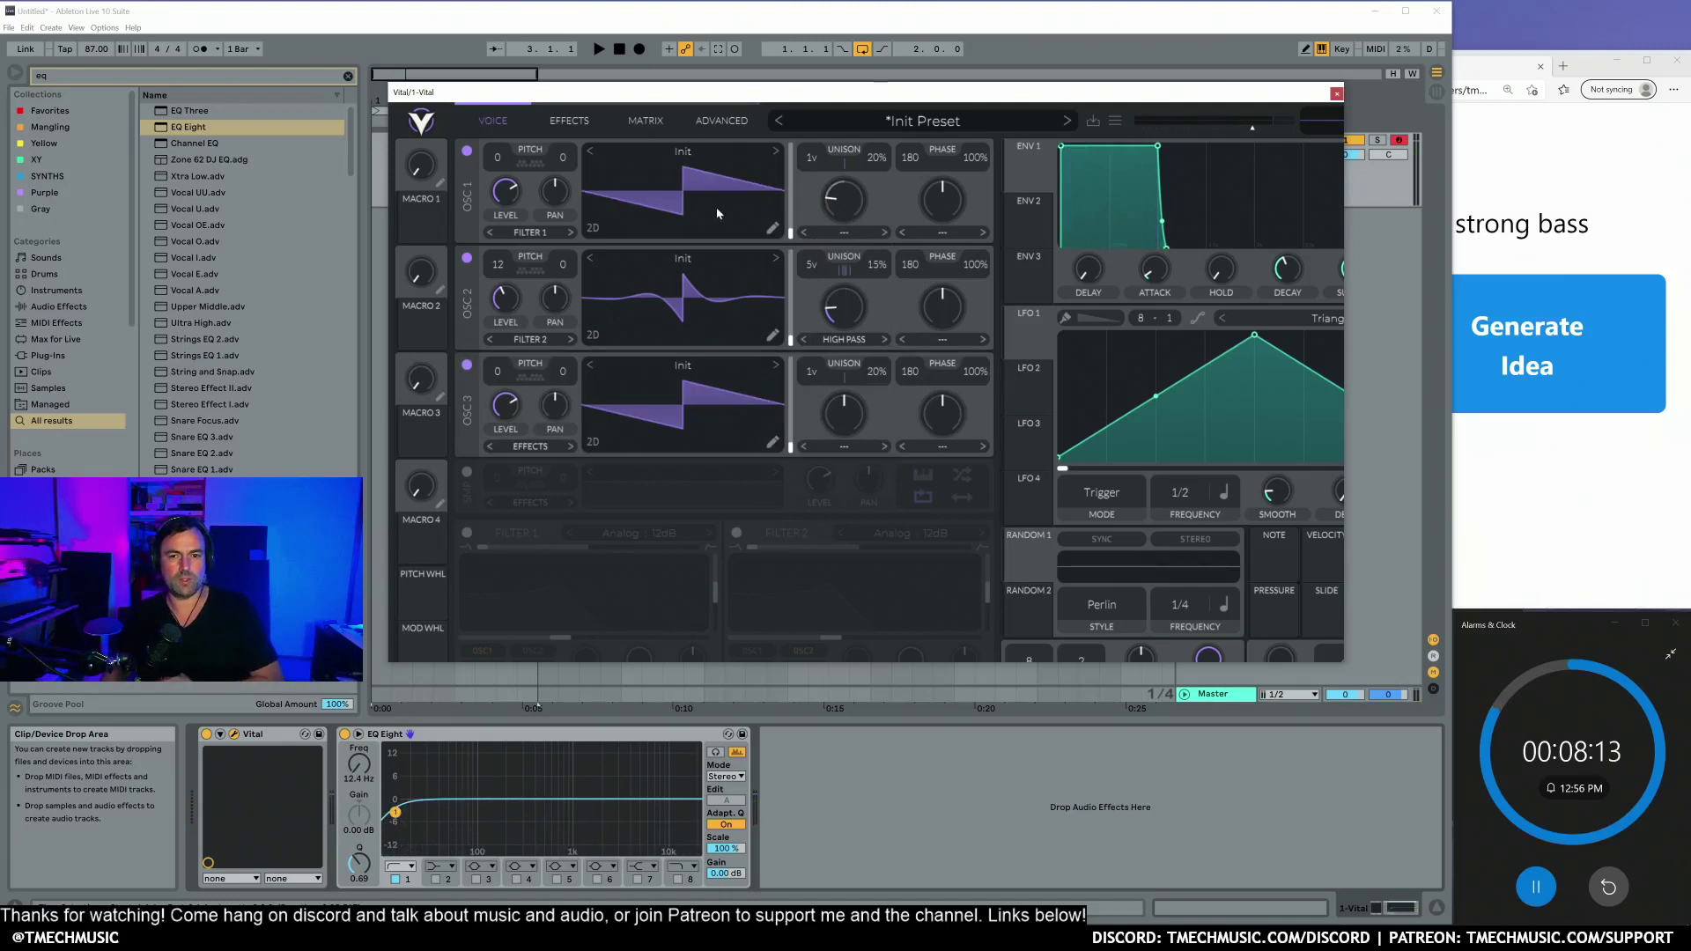
pyautogui.click(467, 365)
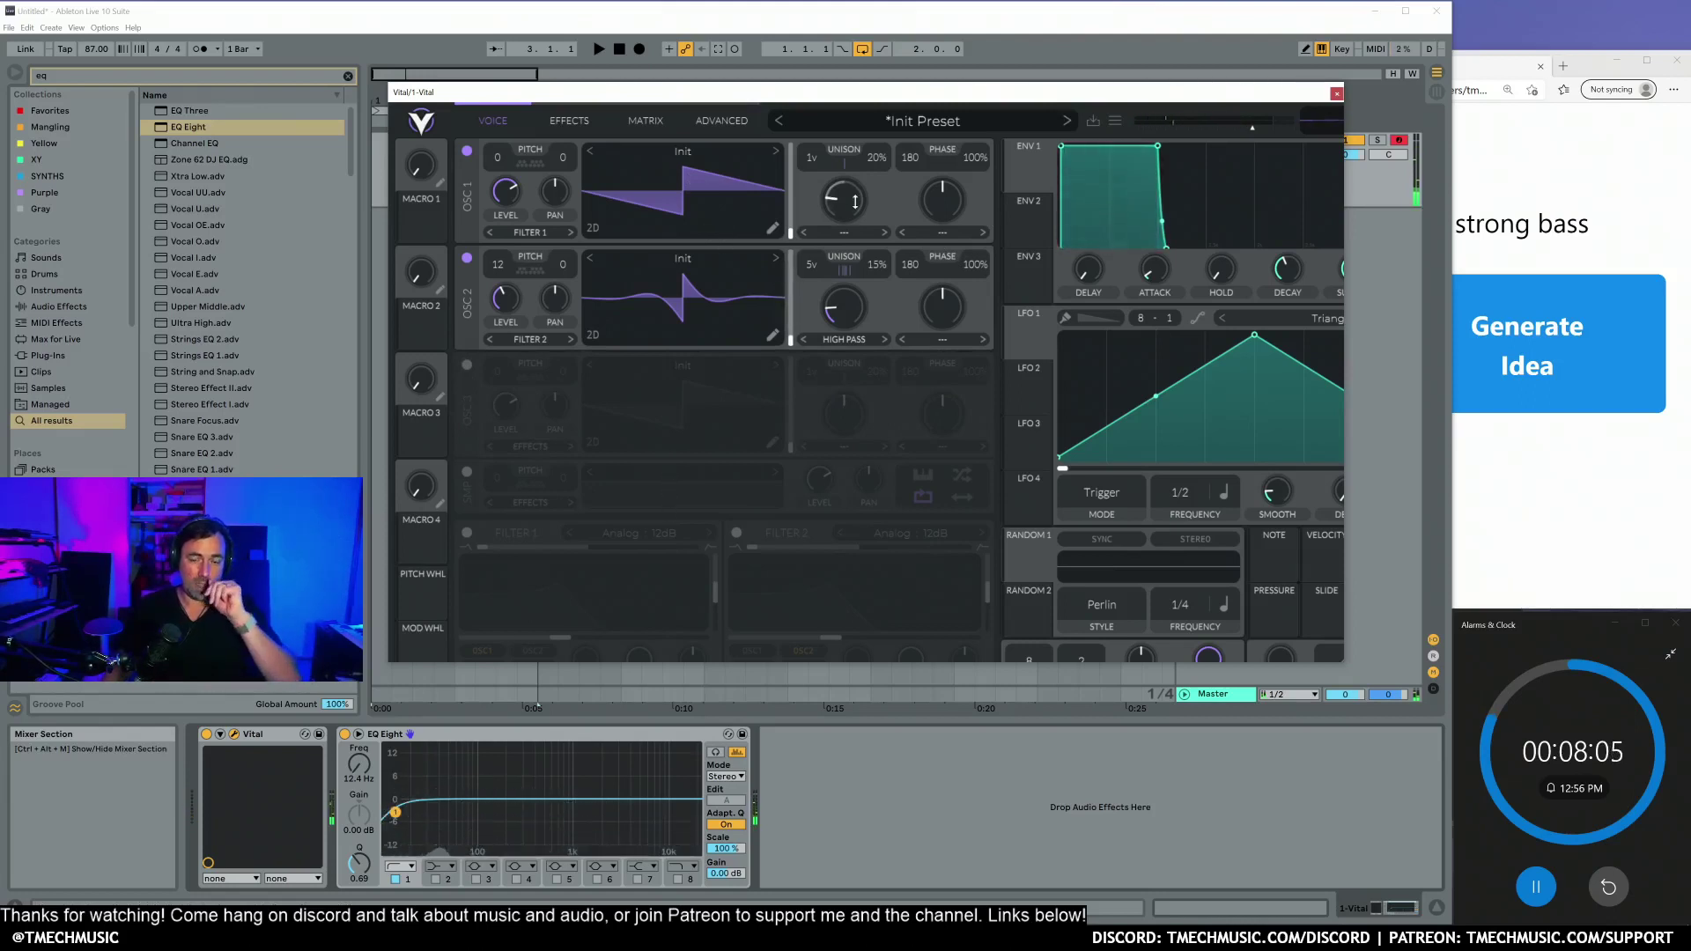
# Step: Set oscillator 1's spectral morph to Smear and adjust its amount to a moderate level below the midpoint
pyautogui.click(845, 232)
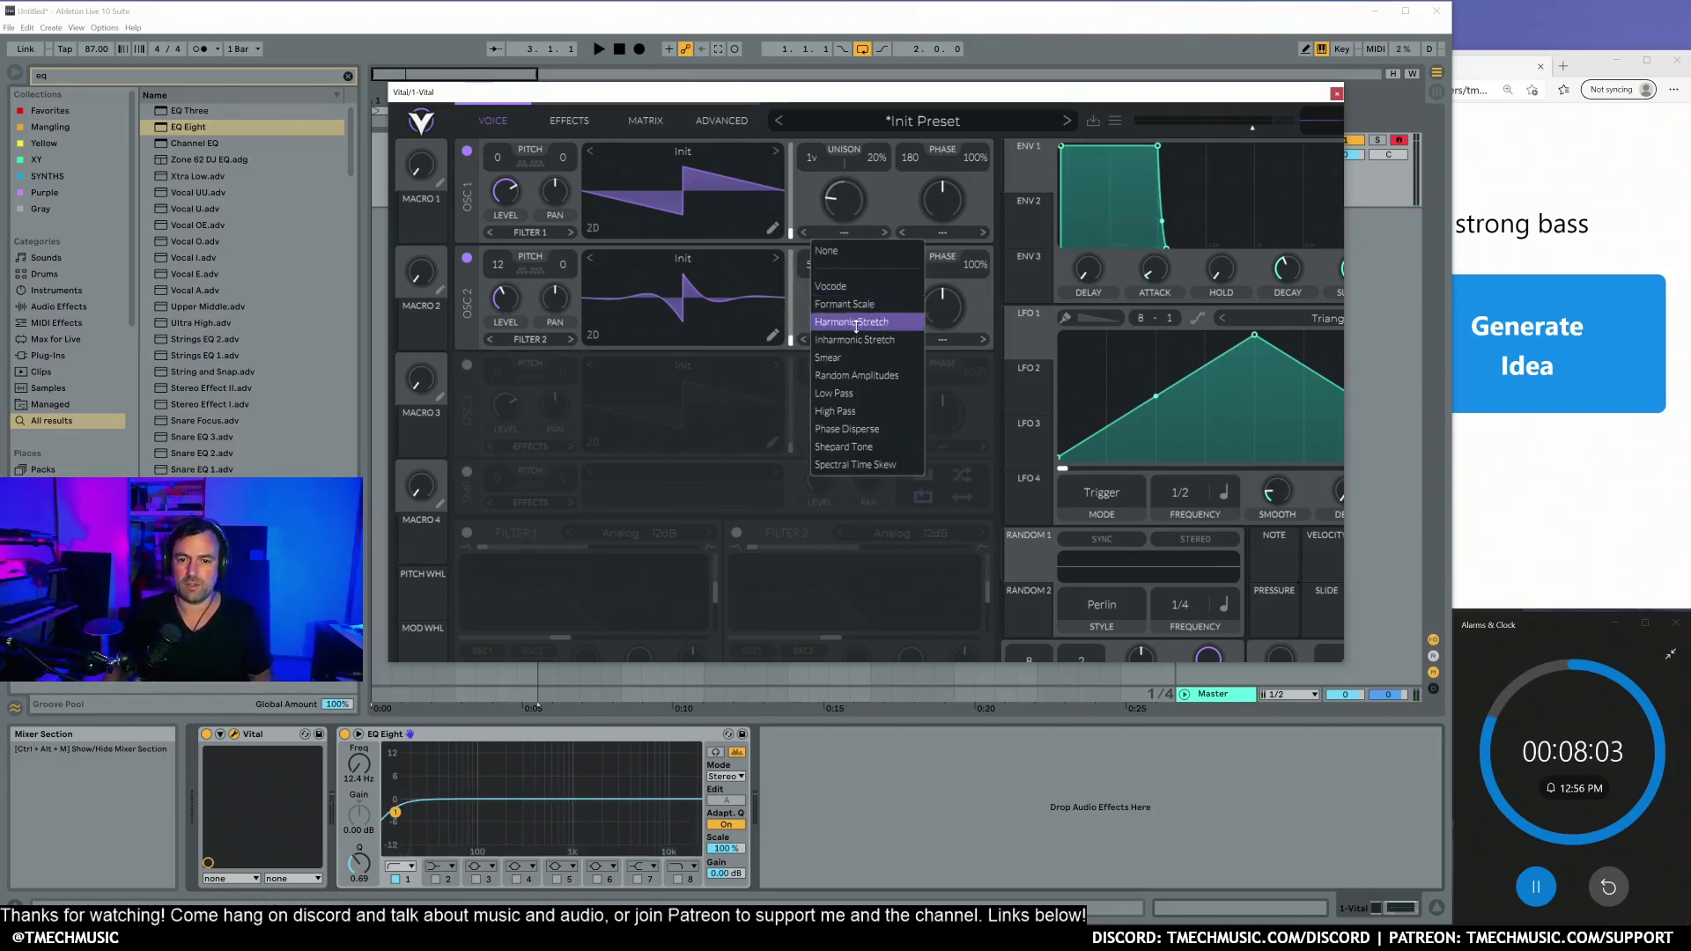
pyautogui.click(859, 358)
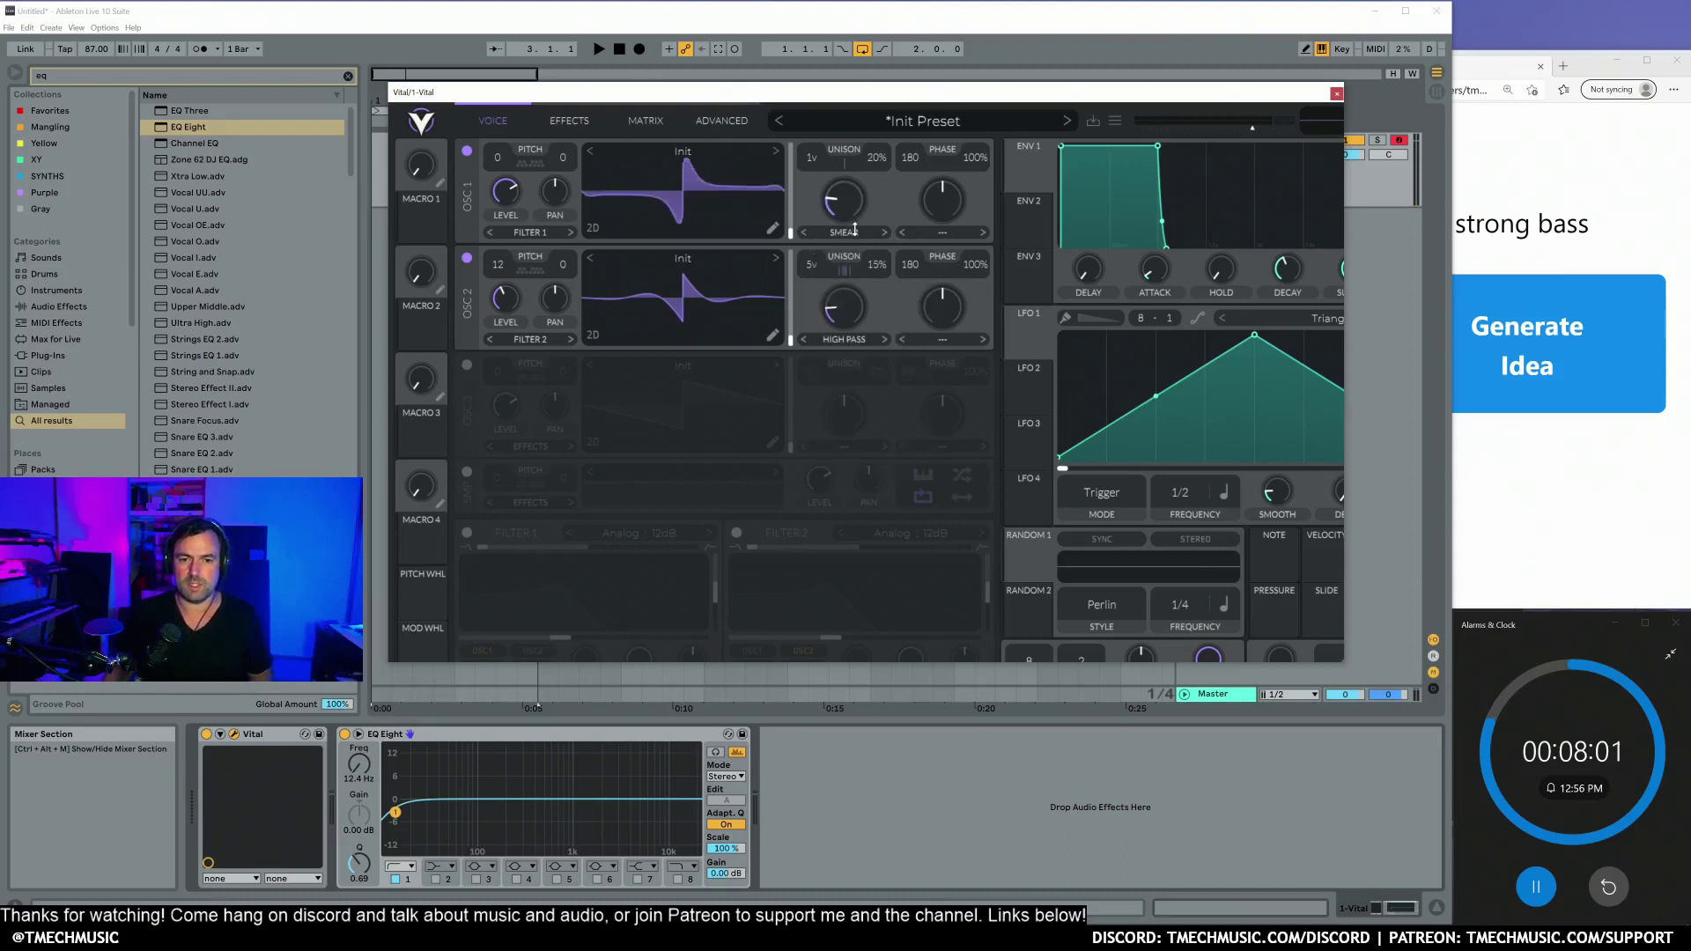
pyautogui.moveTo(848, 203); pyautogui.dragTo(870, 231)
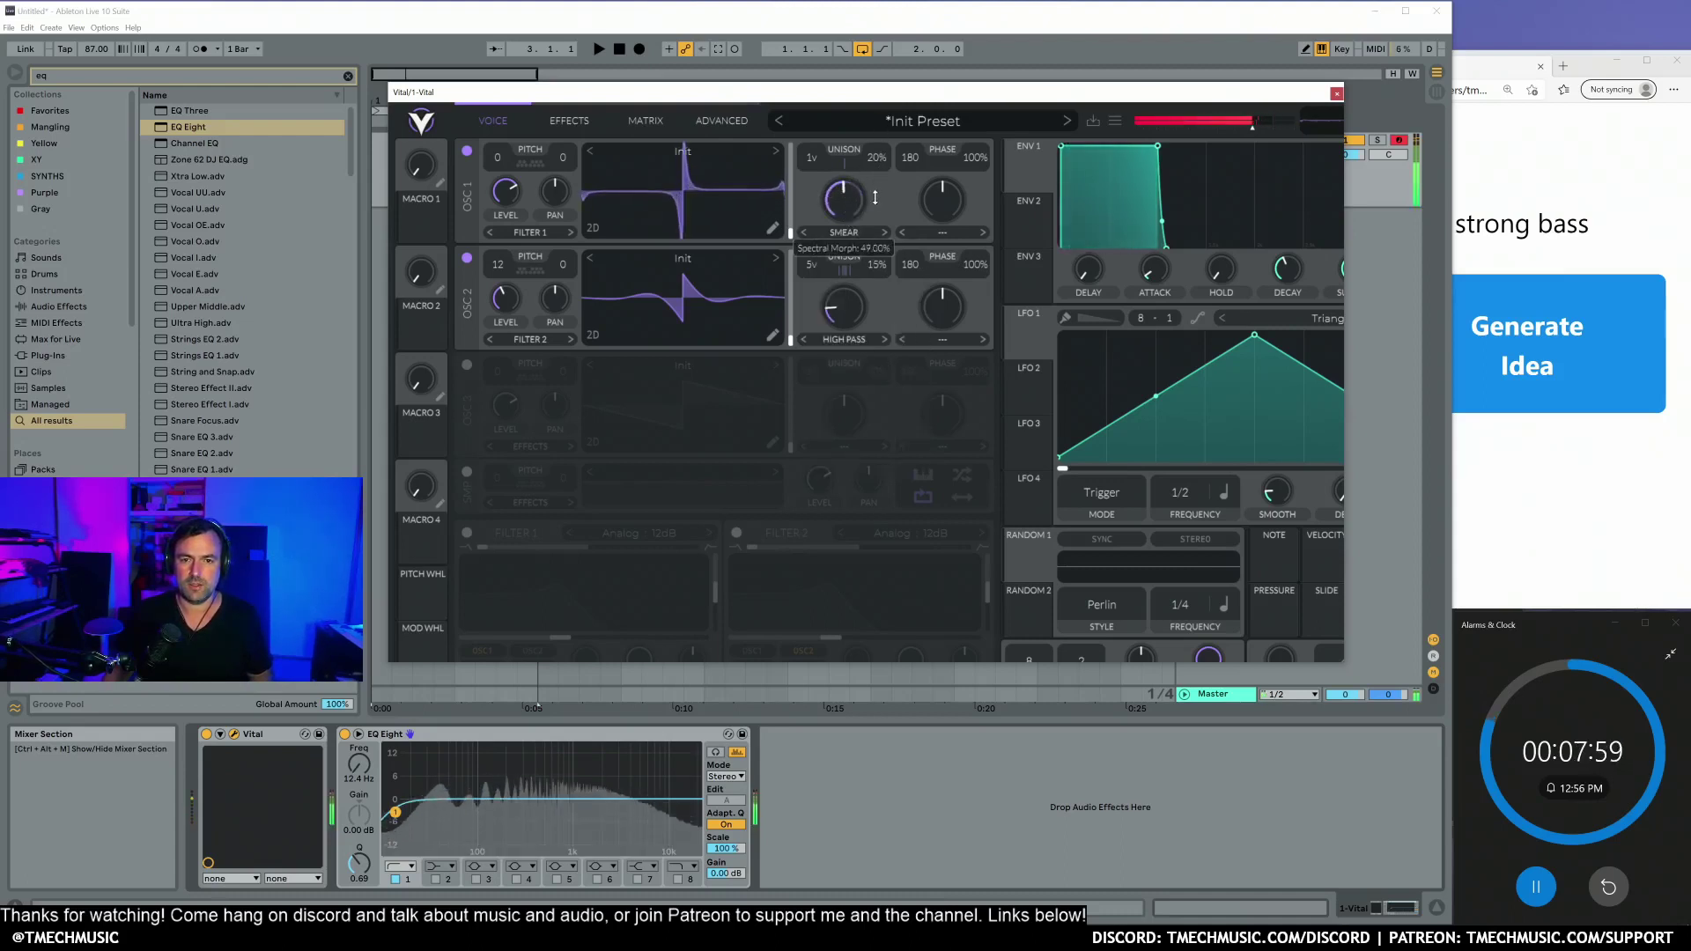
pyautogui.click(870, 231)
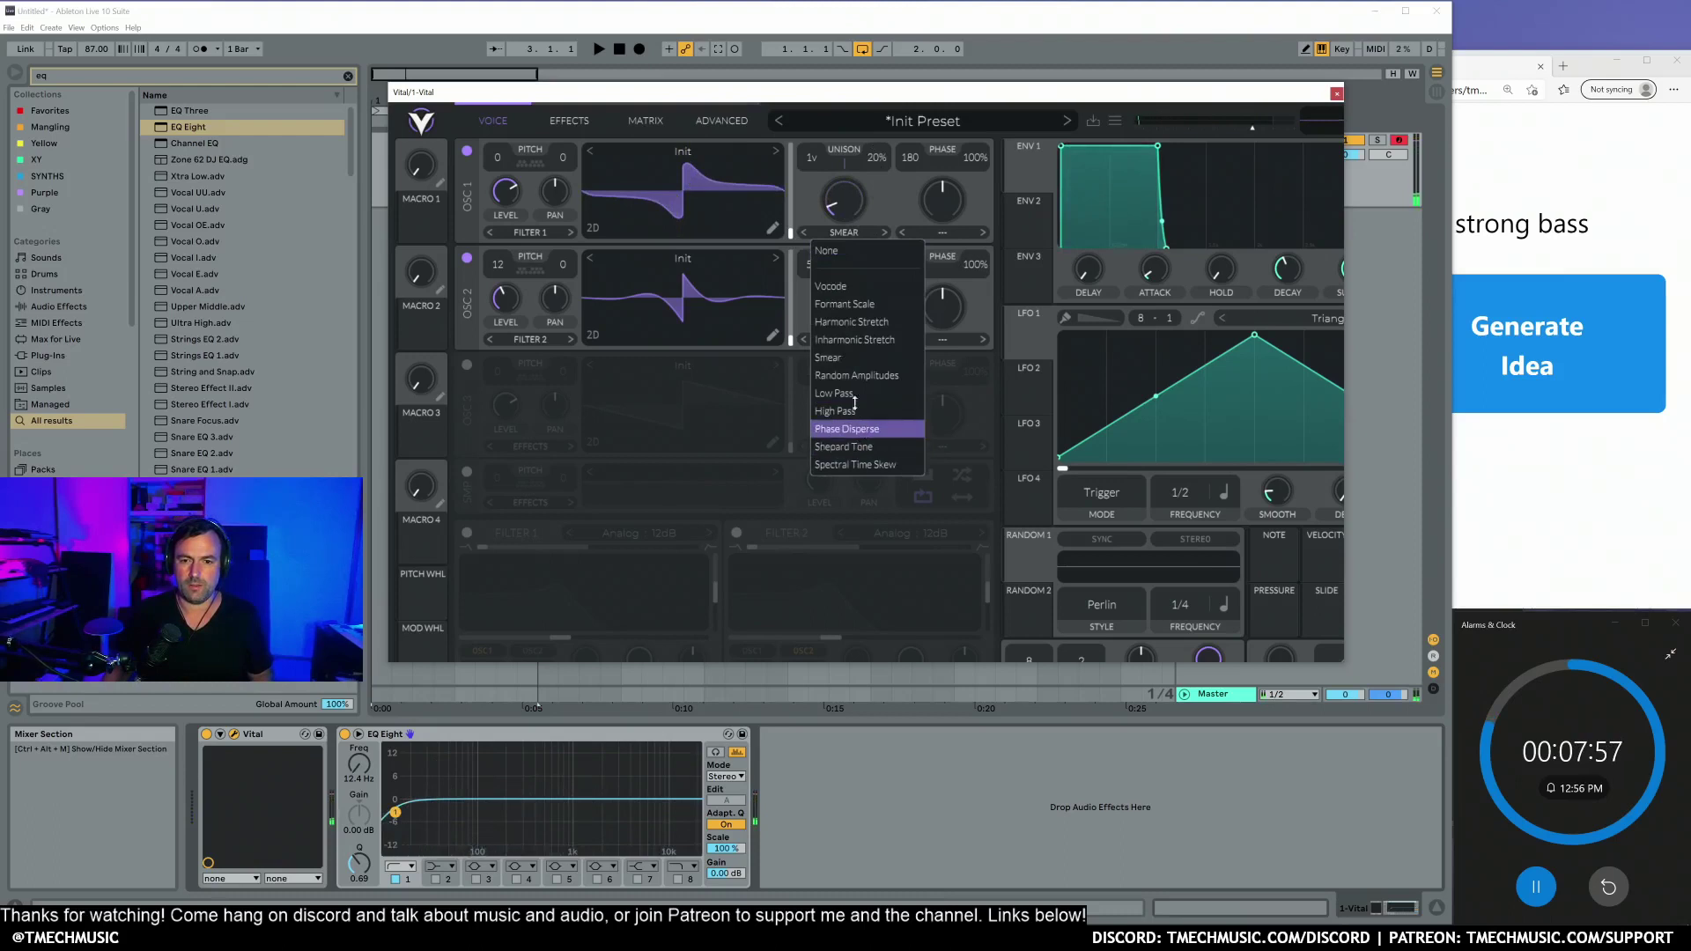
pyautogui.click(880, 177)
pyautogui.moveTo(858, 208)
pyautogui.mouseDown()
pyautogui.moveTo(867, 164)
pyautogui.moveTo(843, 232)
pyautogui.mouseUp()
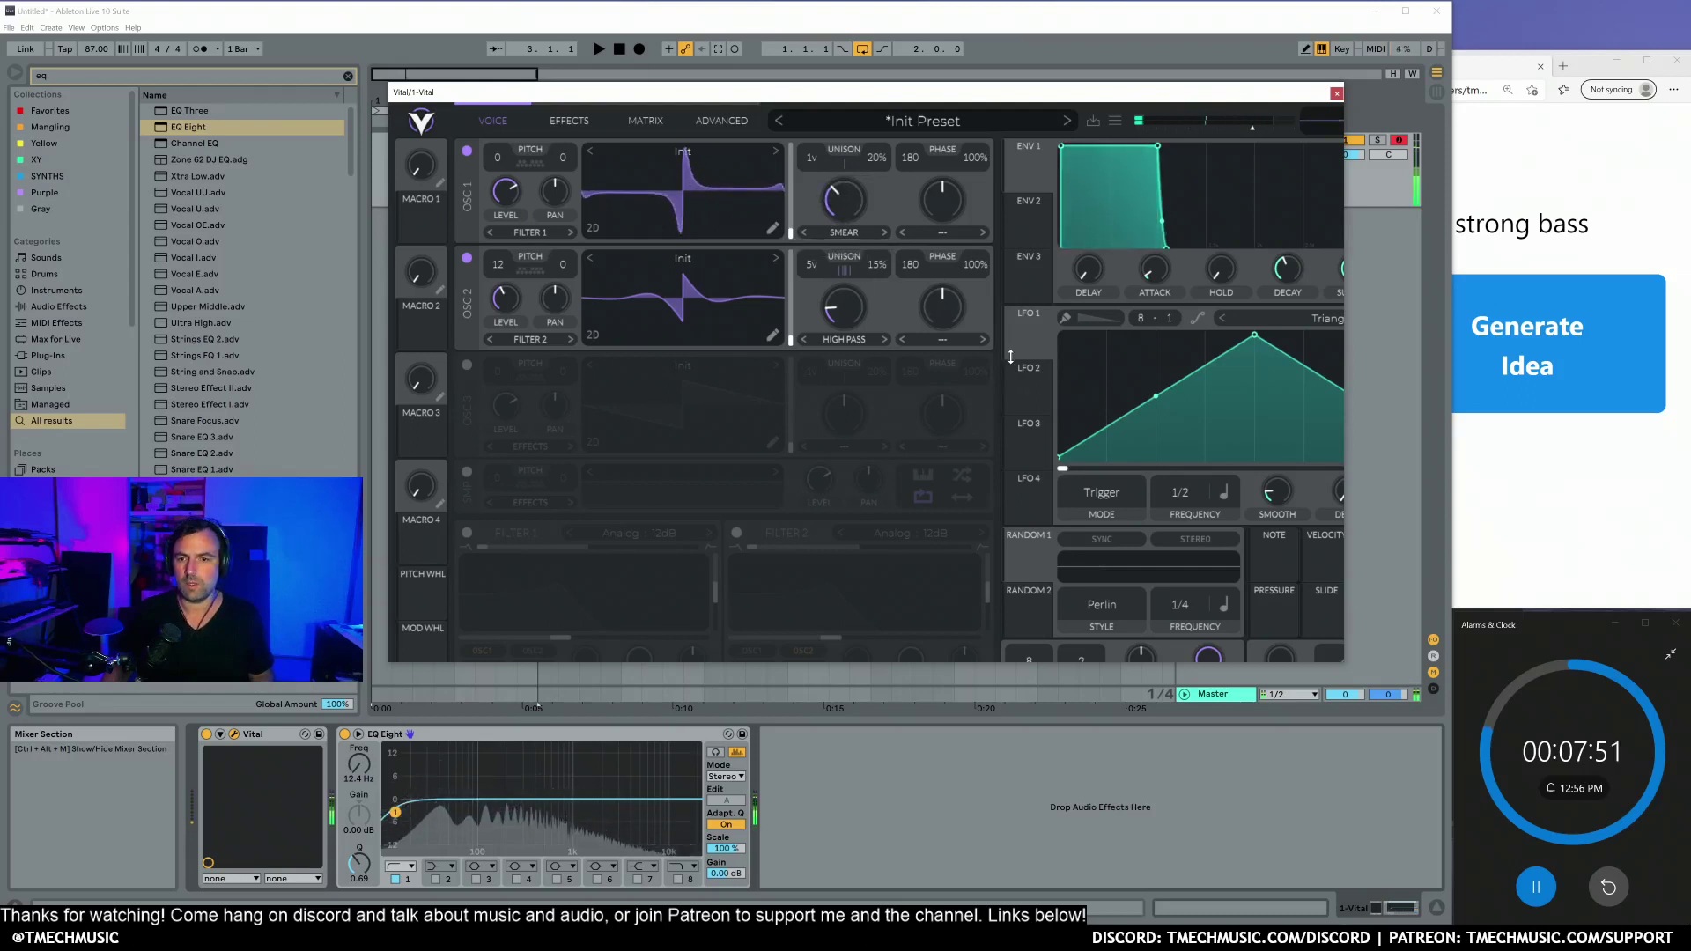
# Step: Modulate oscillator 1's Smear amount with LFO 1 at a 1/4 rate, and adjust the modulation depth and base amount
pyautogui.moveTo(1014, 337); pyautogui.dragTo(844, 213)
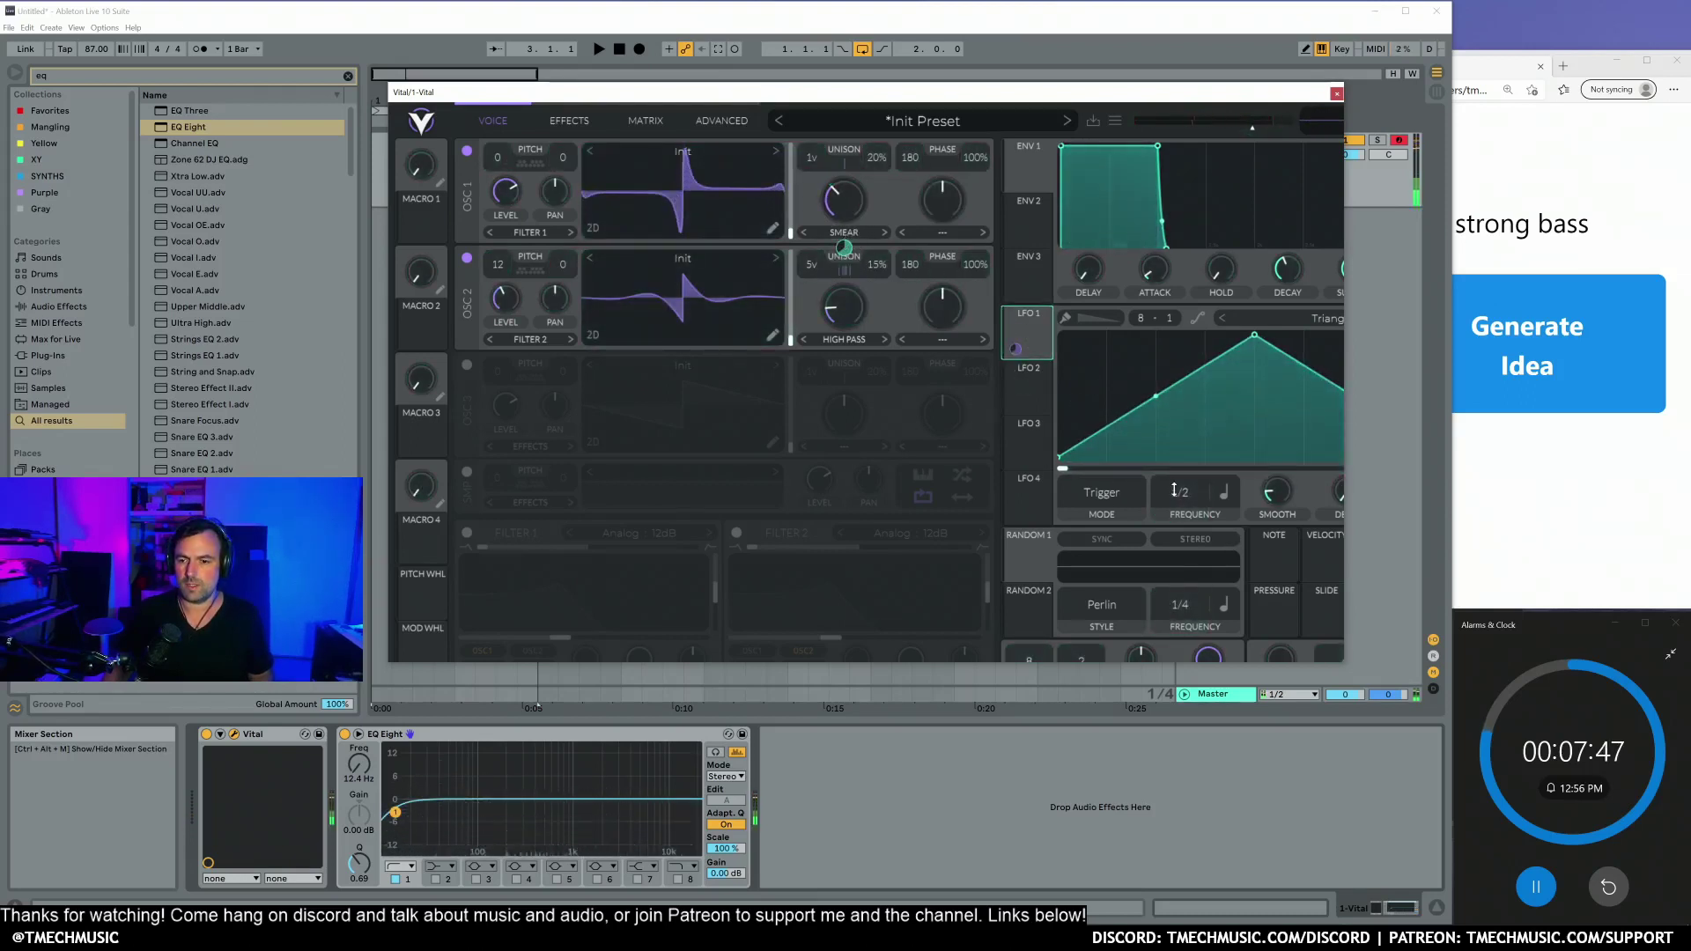
pyautogui.moveTo(1174, 491)
pyautogui.mouseDown()
pyautogui.moveTo(1174, 446)
pyautogui.moveTo(1186, 508)
pyautogui.mouseUp()
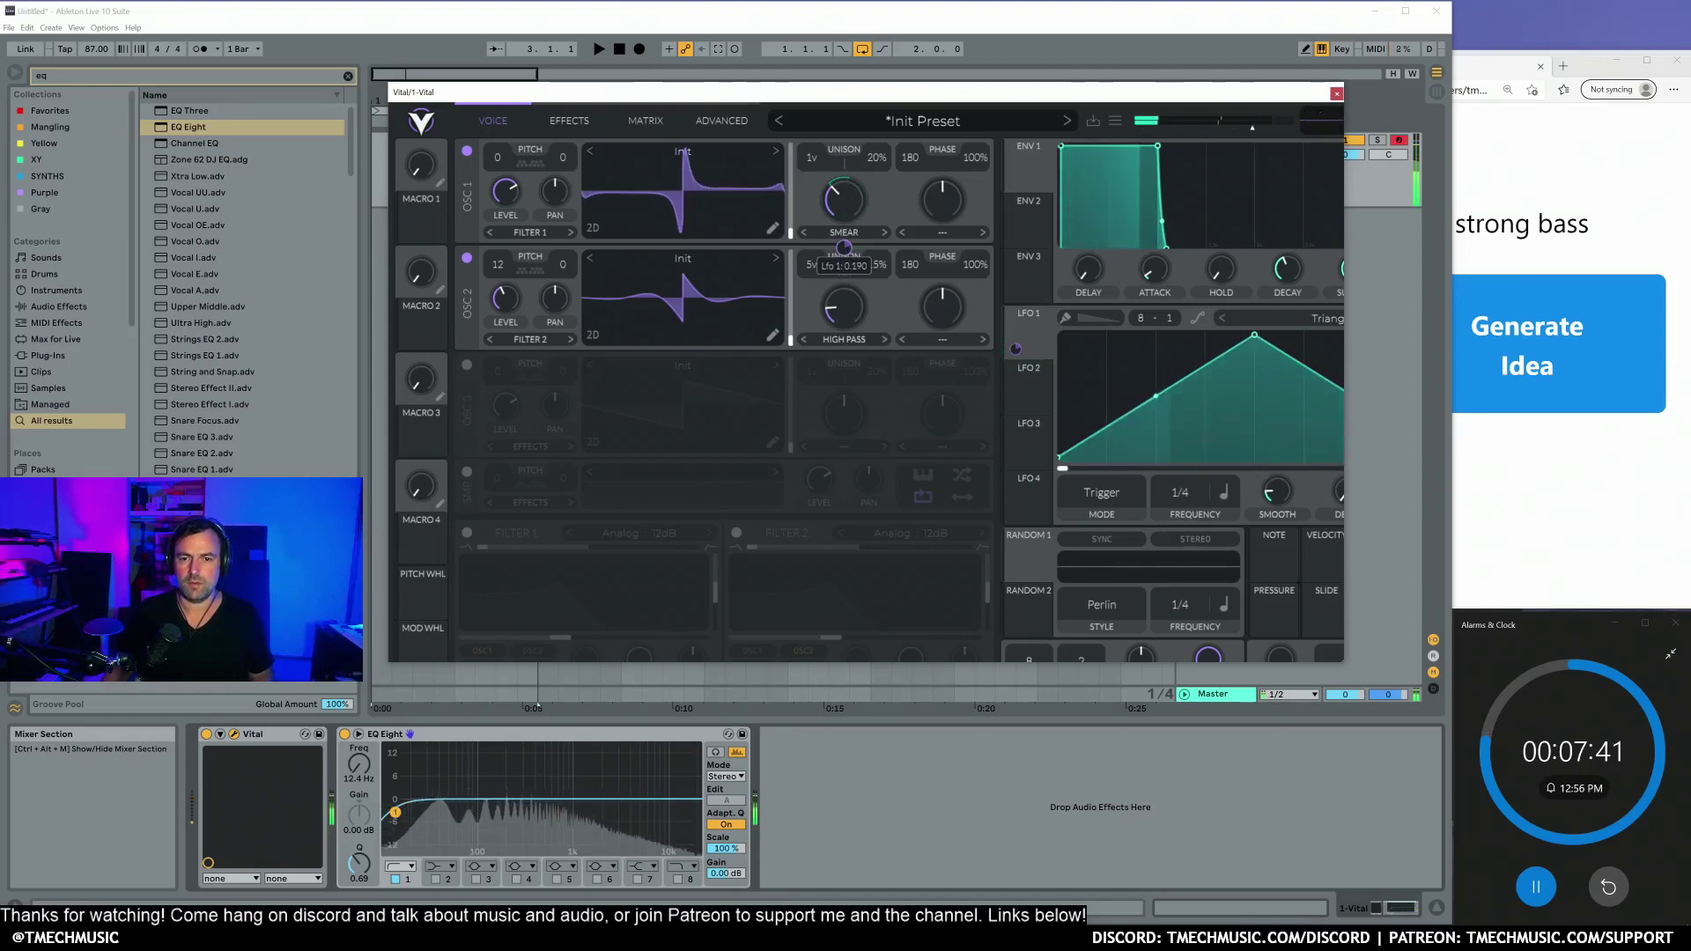
pyautogui.moveTo(844, 248); pyautogui.dragTo(844, 259)
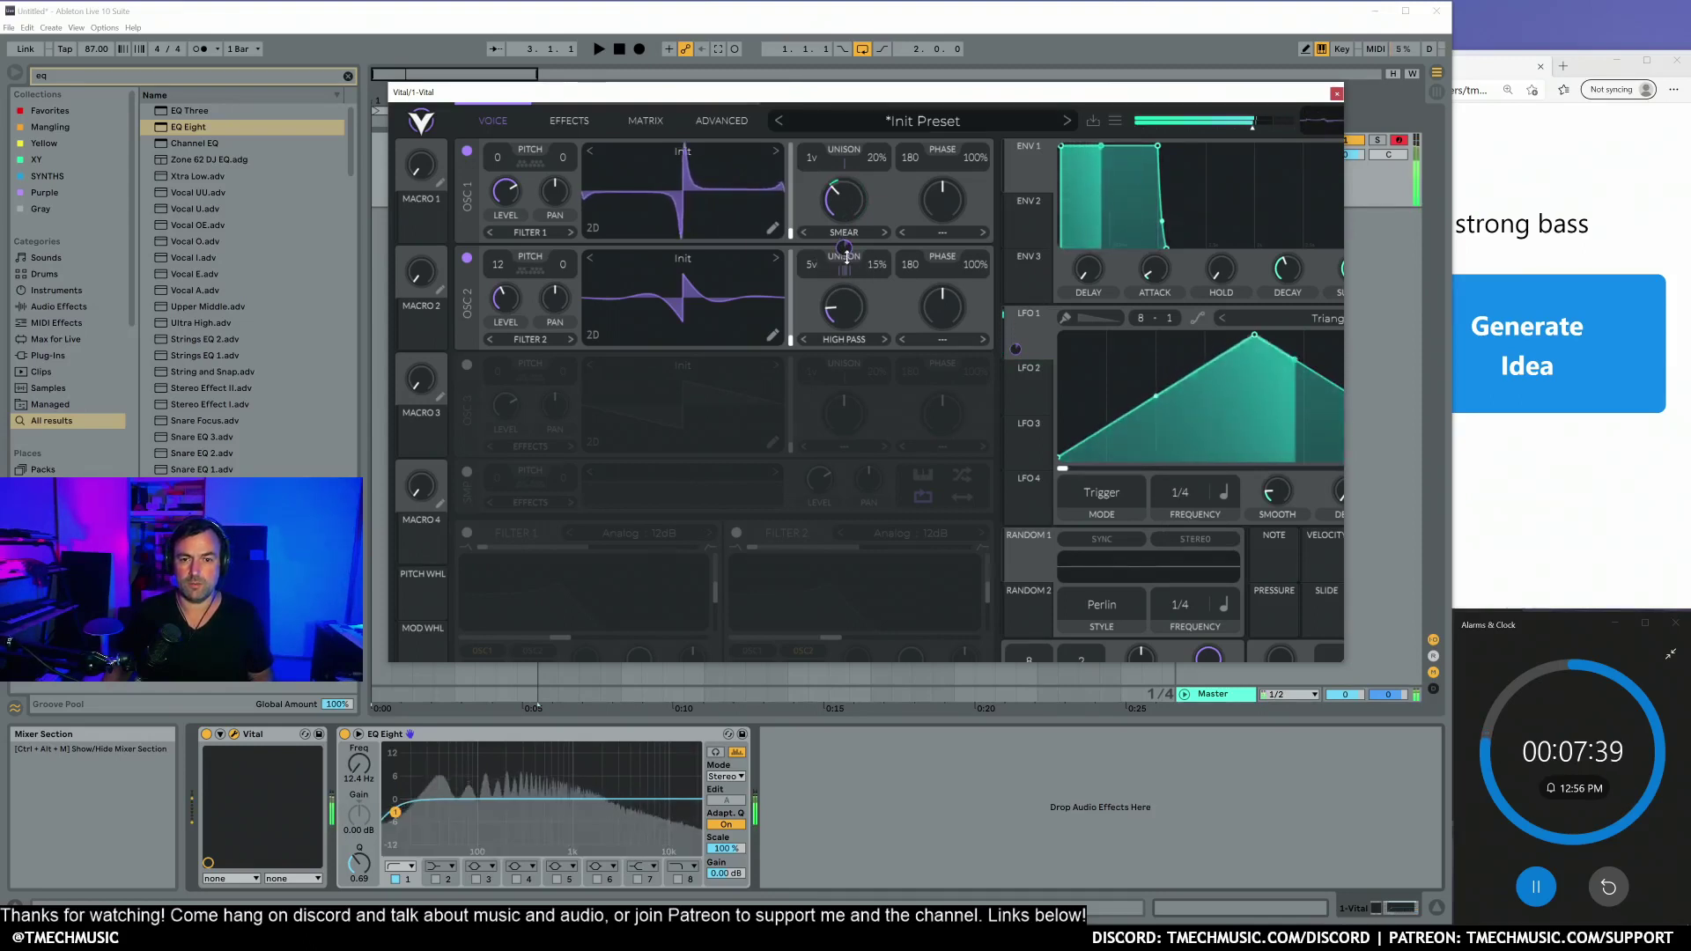
pyautogui.moveTo(850, 210)
pyautogui.mouseDown()
pyautogui.moveTo(854, 178)
pyautogui.moveTo(847, 227)
pyautogui.mouseUp()
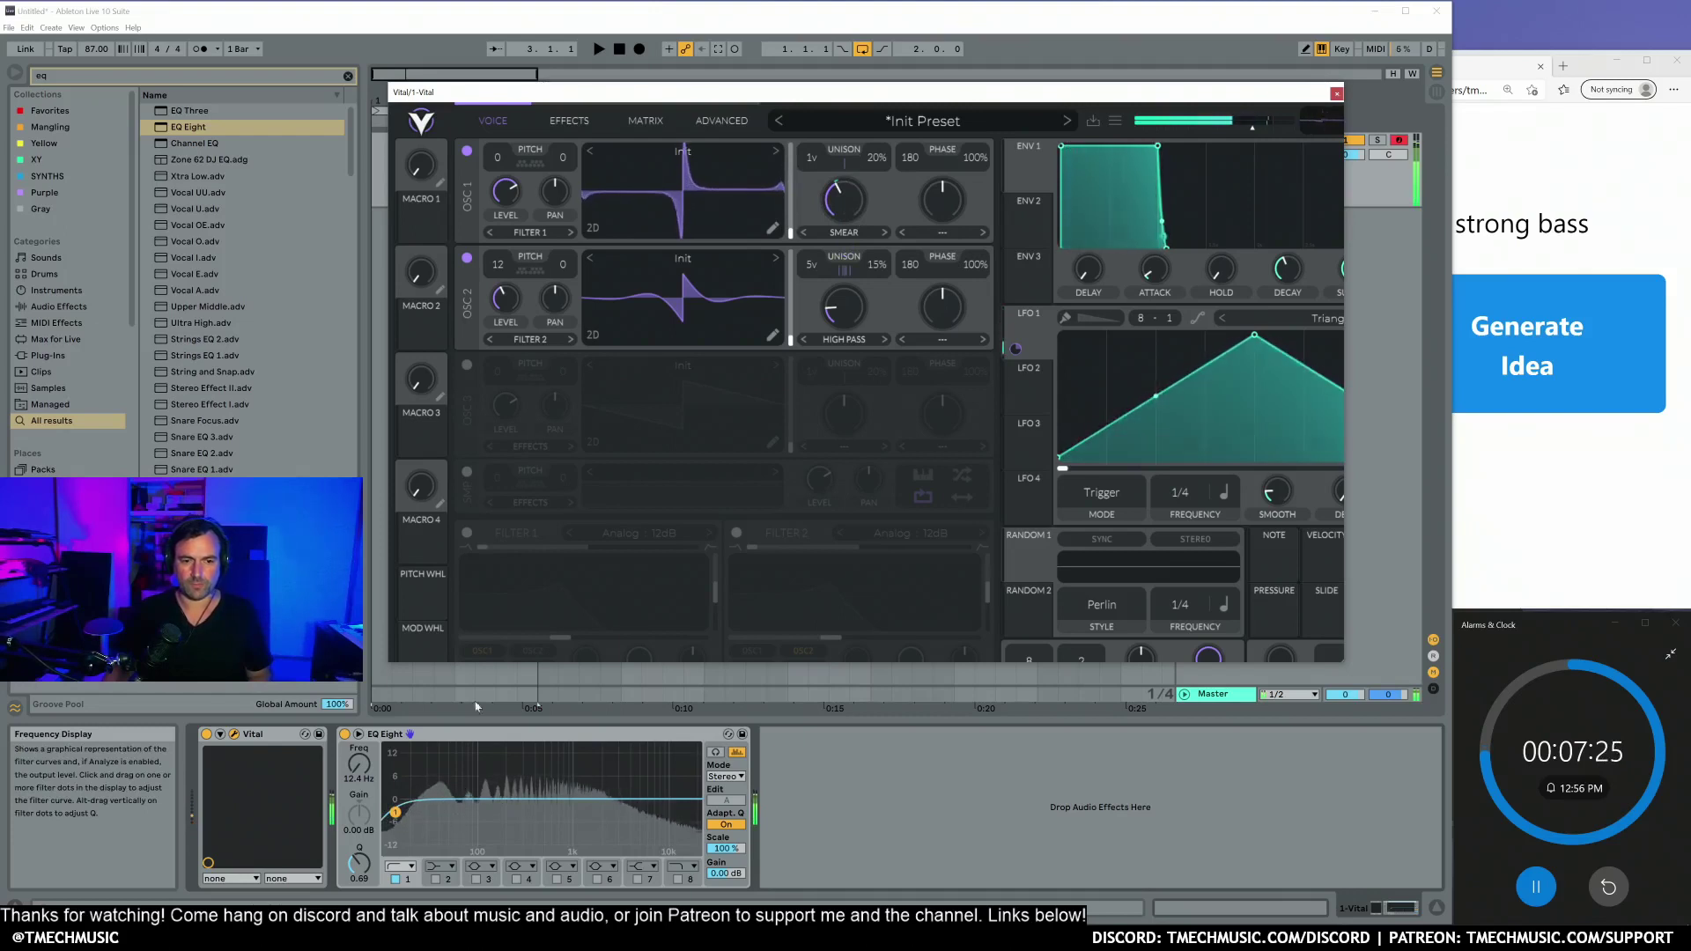
# Step: Enable oscillator 3 with a Low Pass spectral morph, solo it, and reduce the morph until the waveform is close to a sine
pyautogui.click(468, 365)
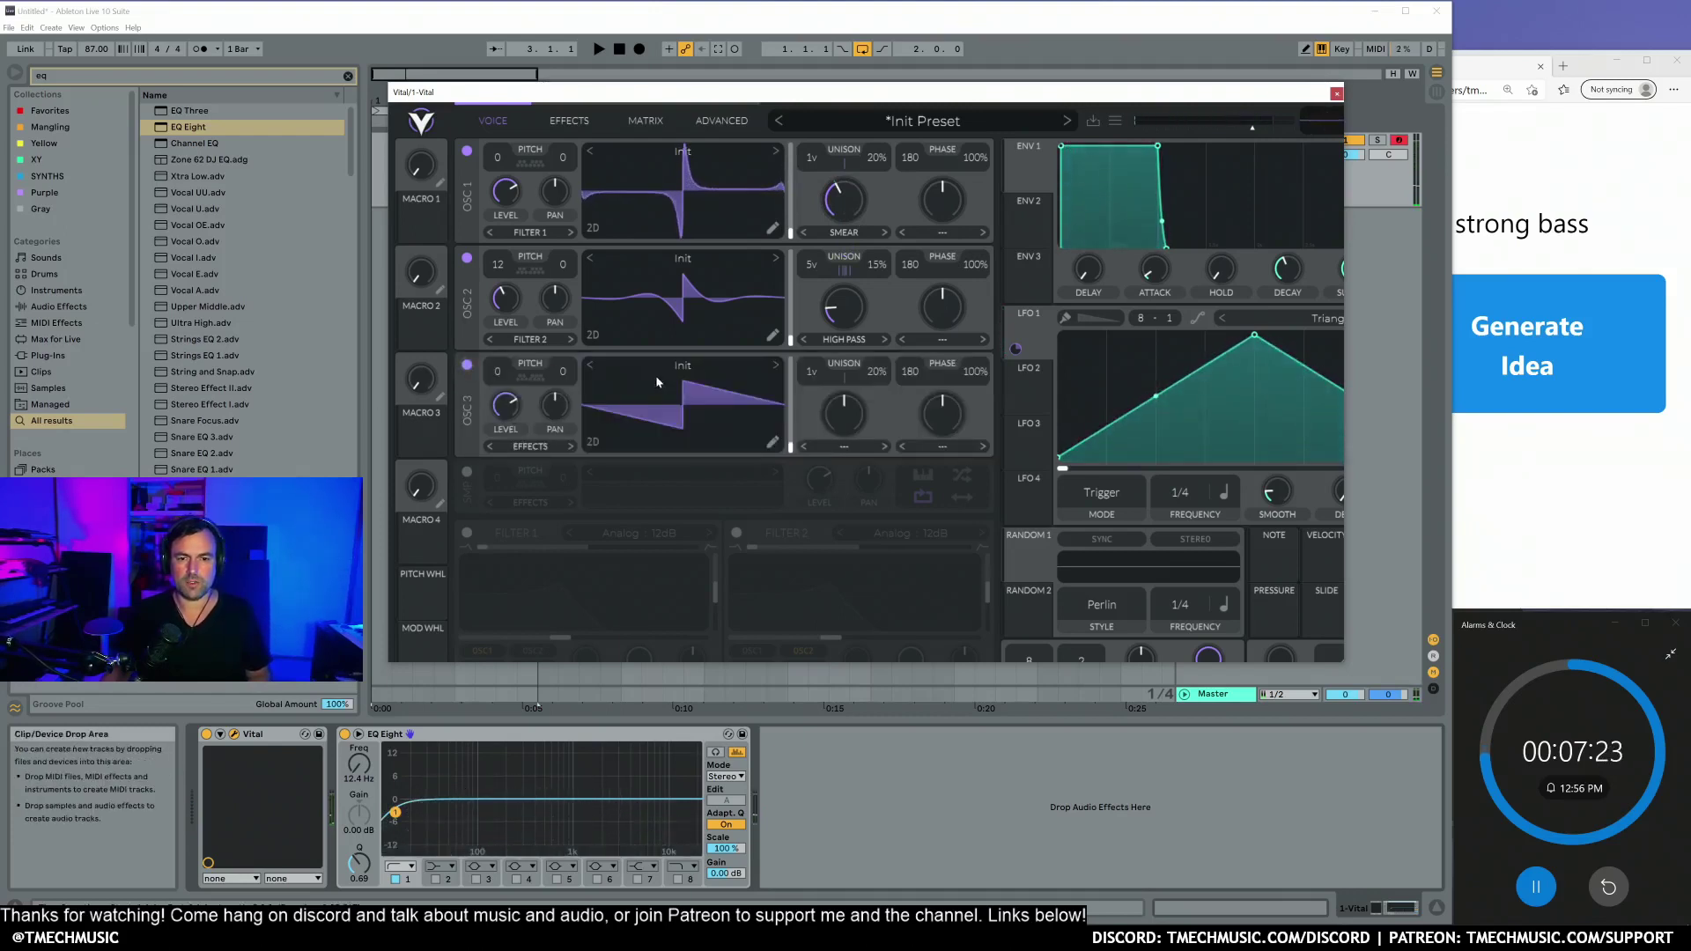
pyautogui.click(844, 447)
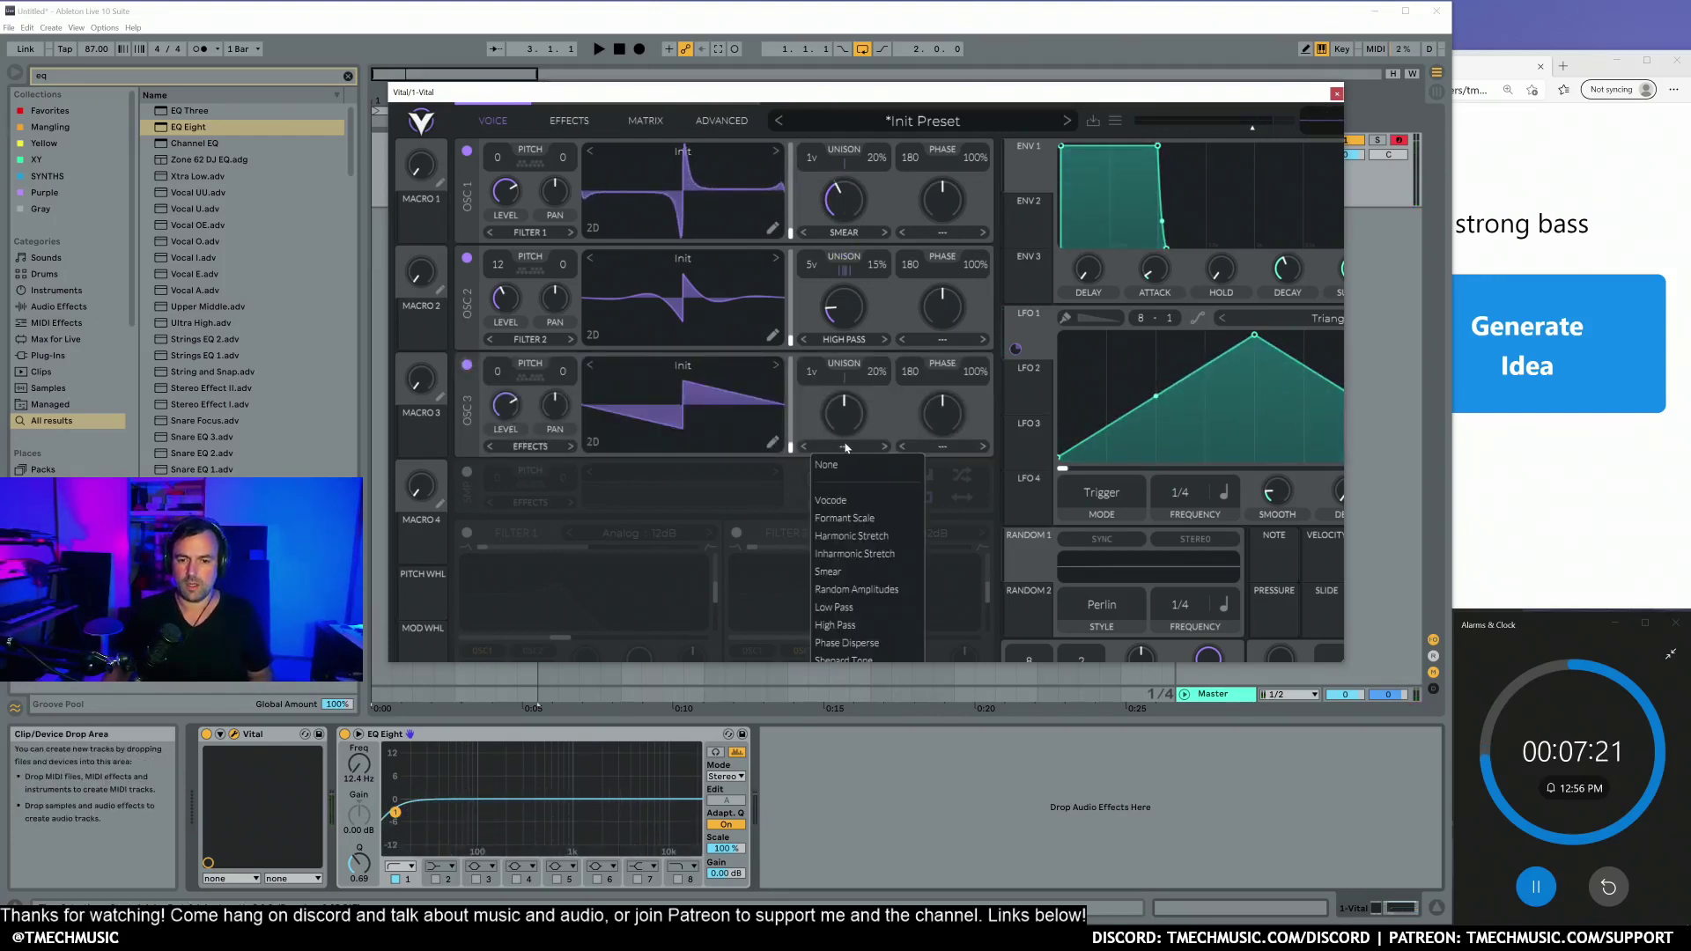
pyautogui.click(861, 608)
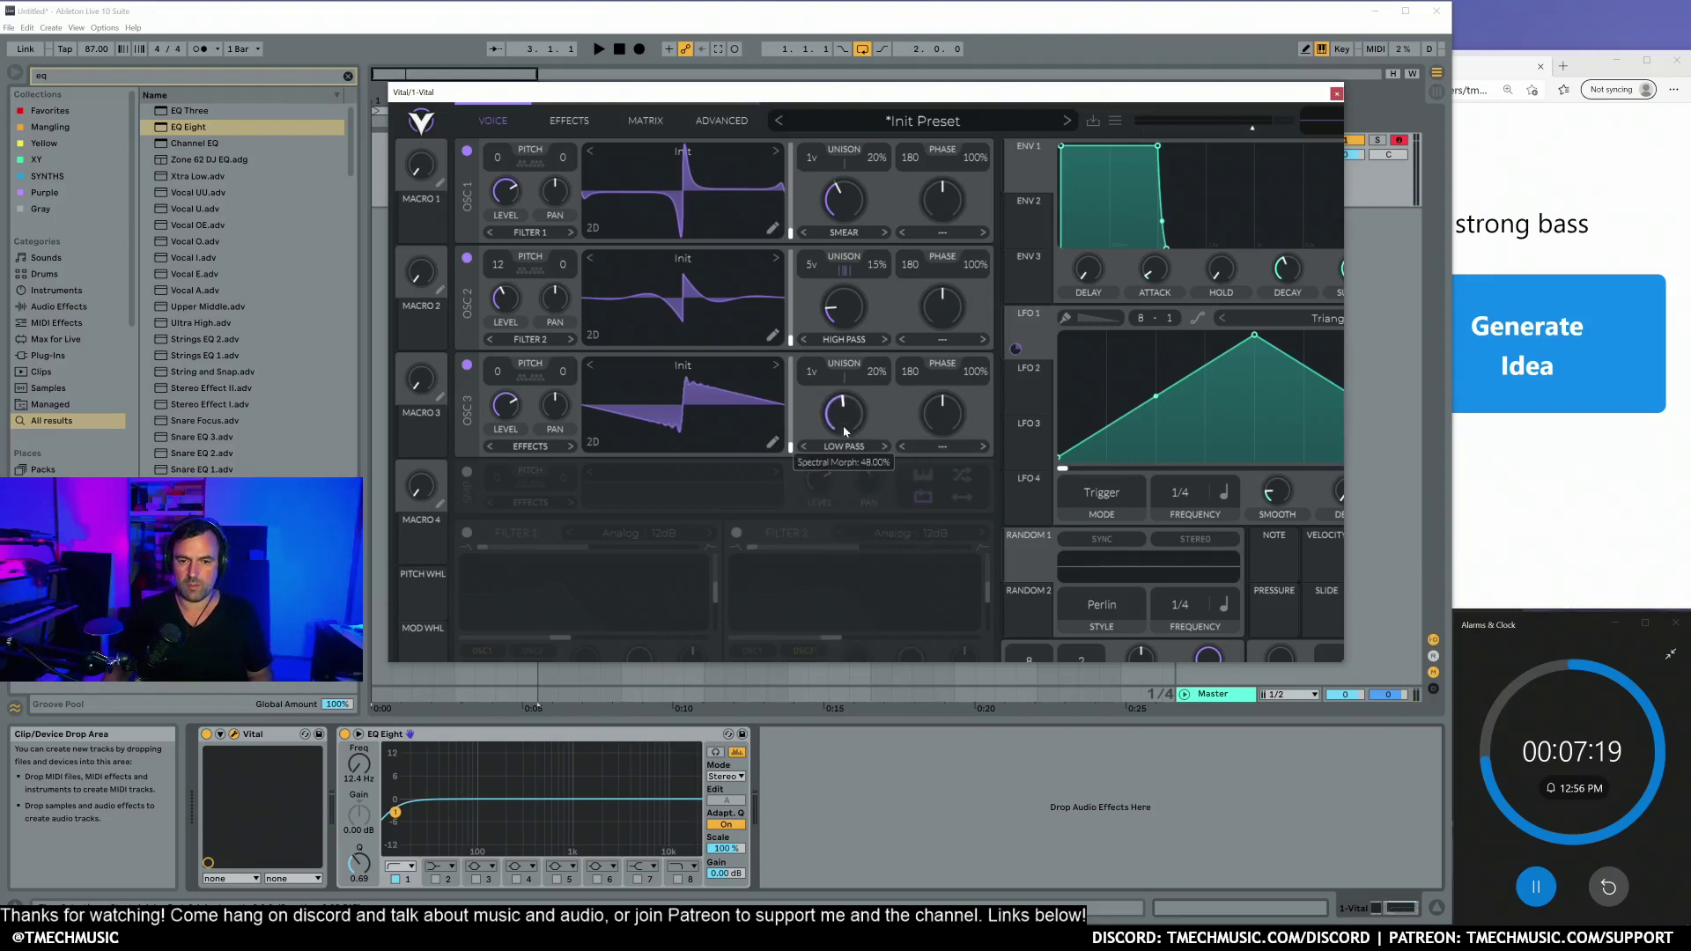
pyautogui.click(467, 259)
pyautogui.click(467, 150)
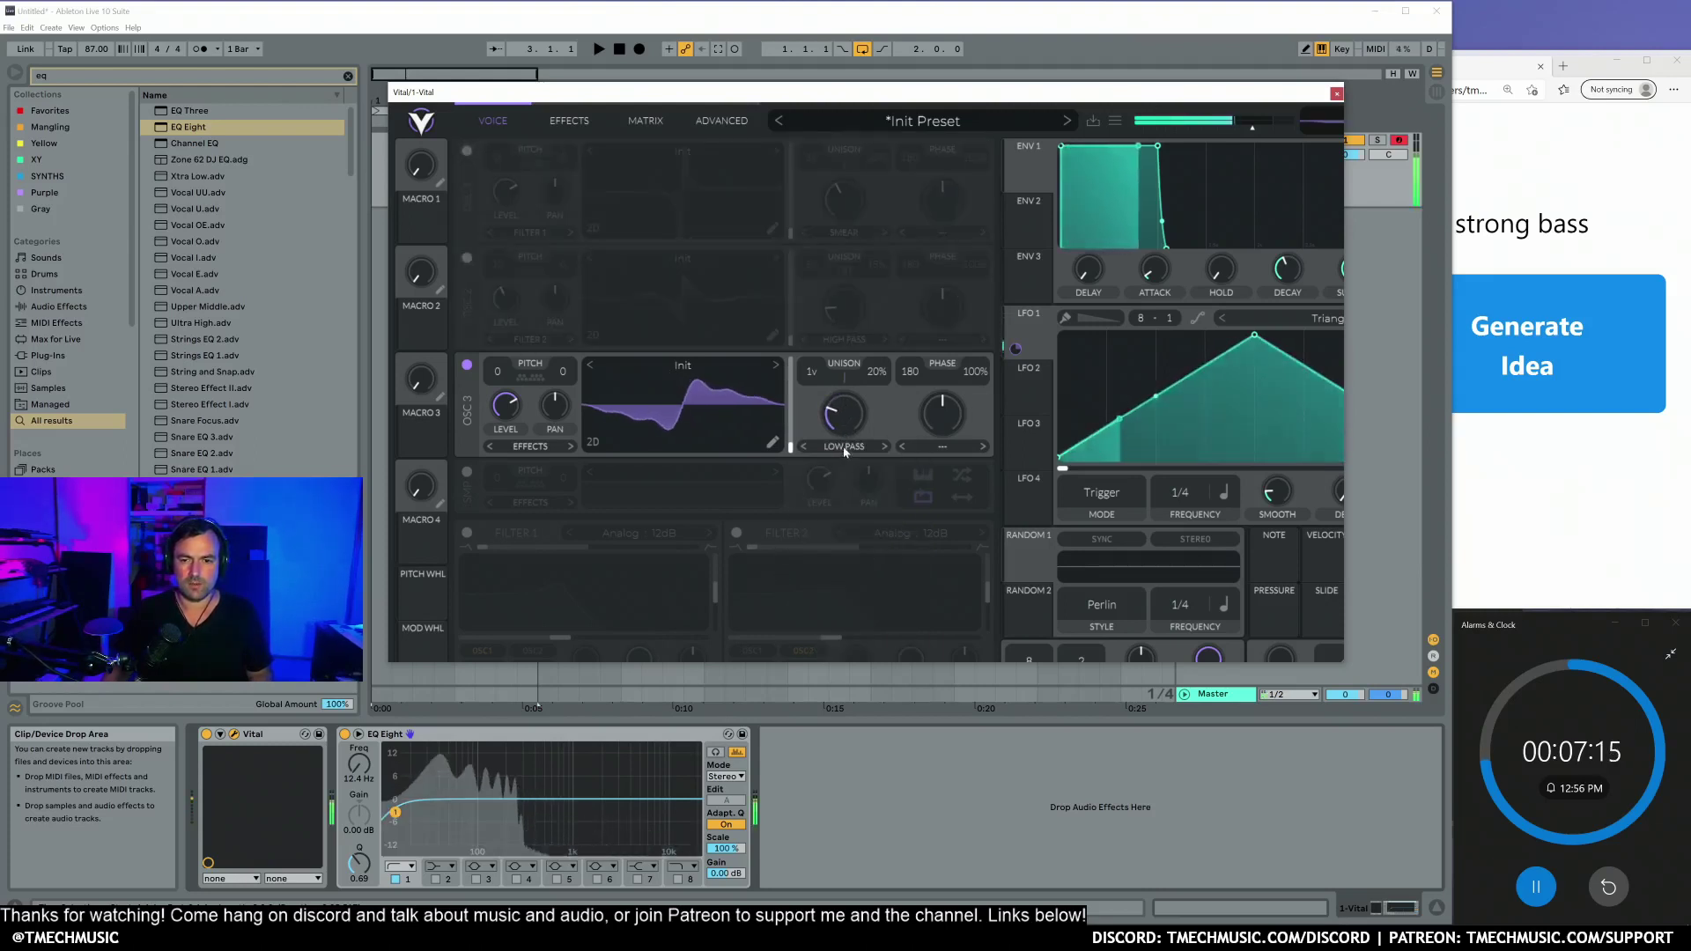
pyautogui.moveTo(848, 419); pyautogui.dragTo(856, 452)
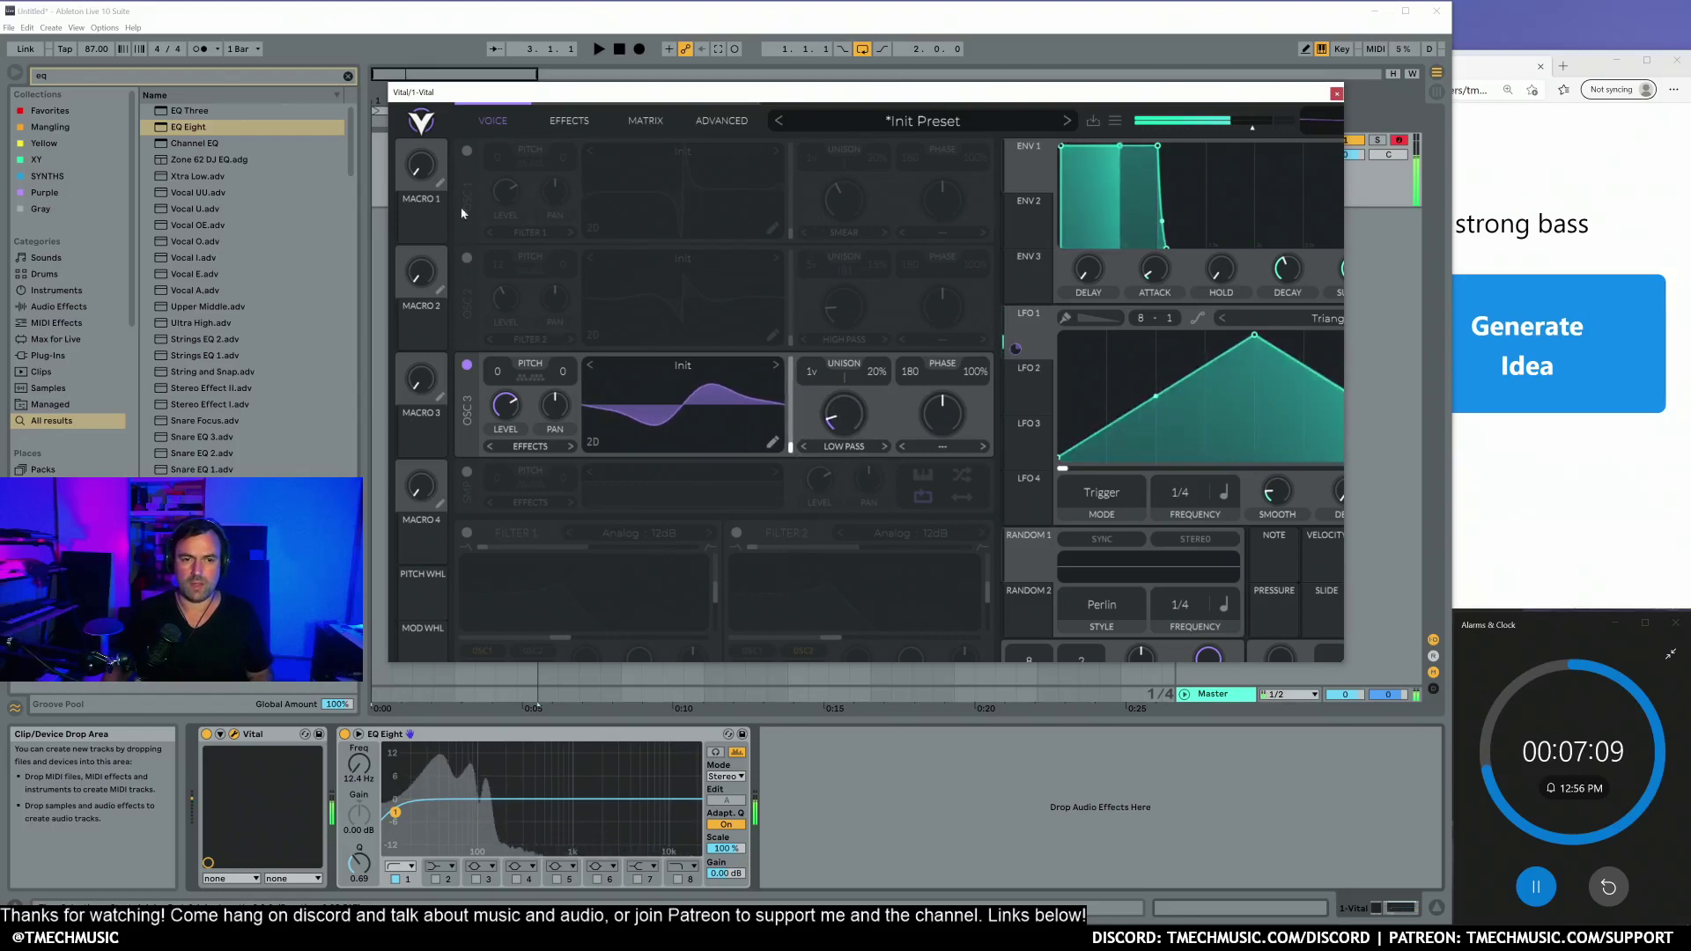
# Step: Switch oscillators 1 and 2 back on alongside oscillator 3, and modulate oscillator 3's Low Pass morph with LFO 1
pyautogui.click(467, 150)
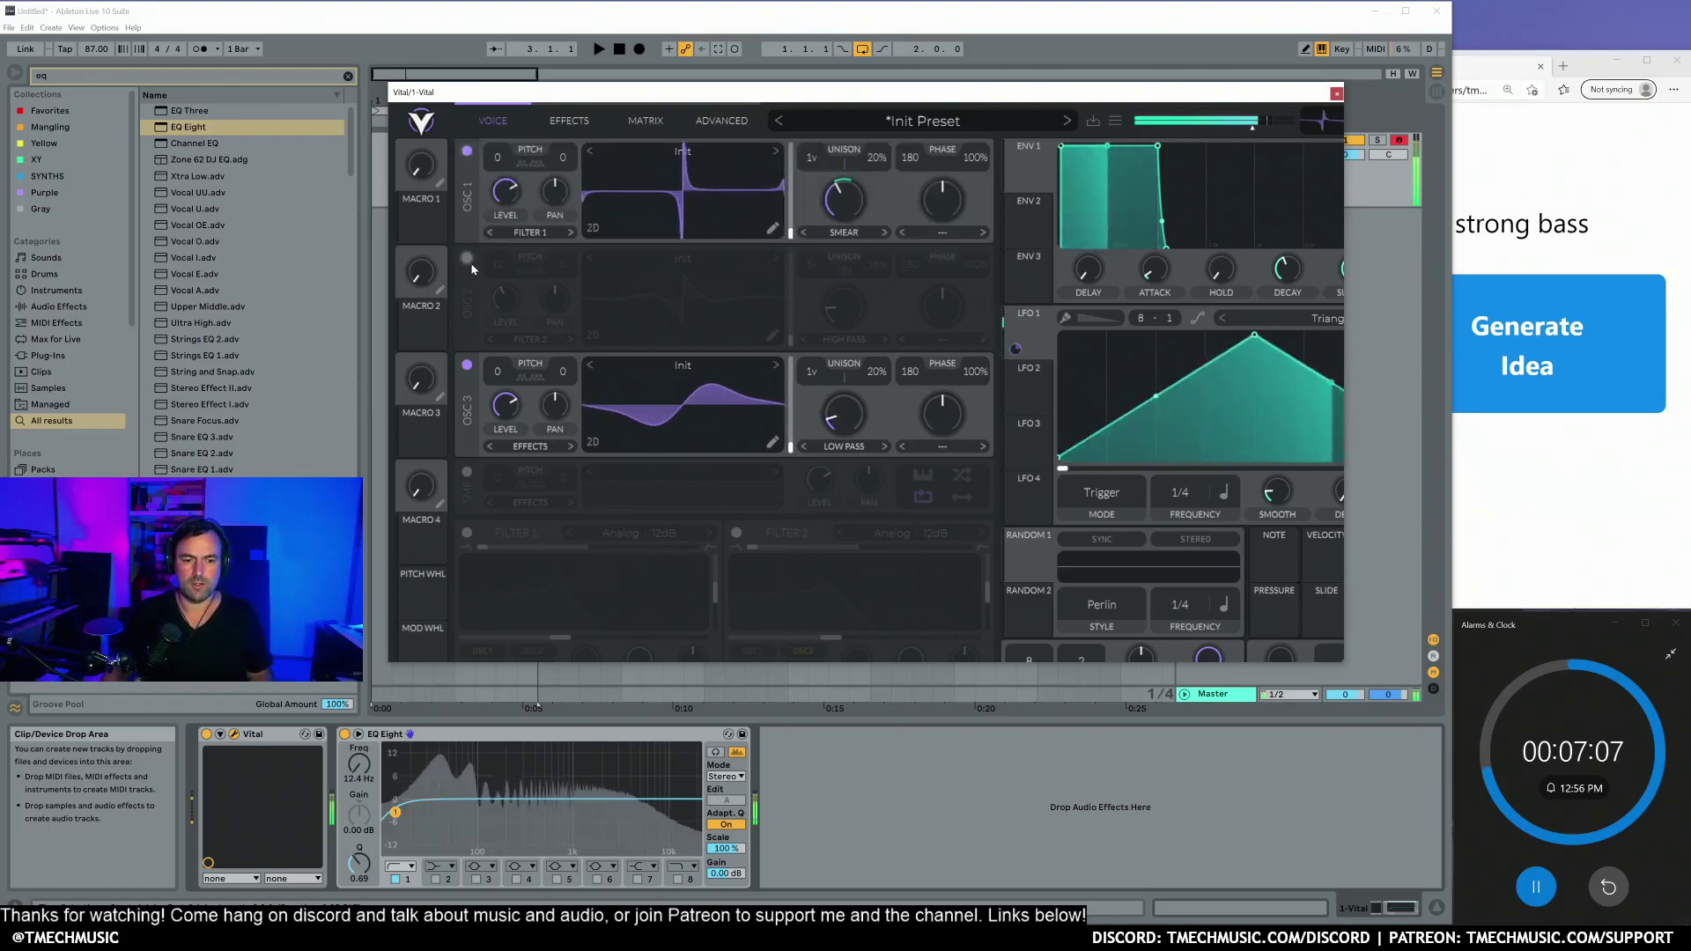
pyautogui.click(468, 366)
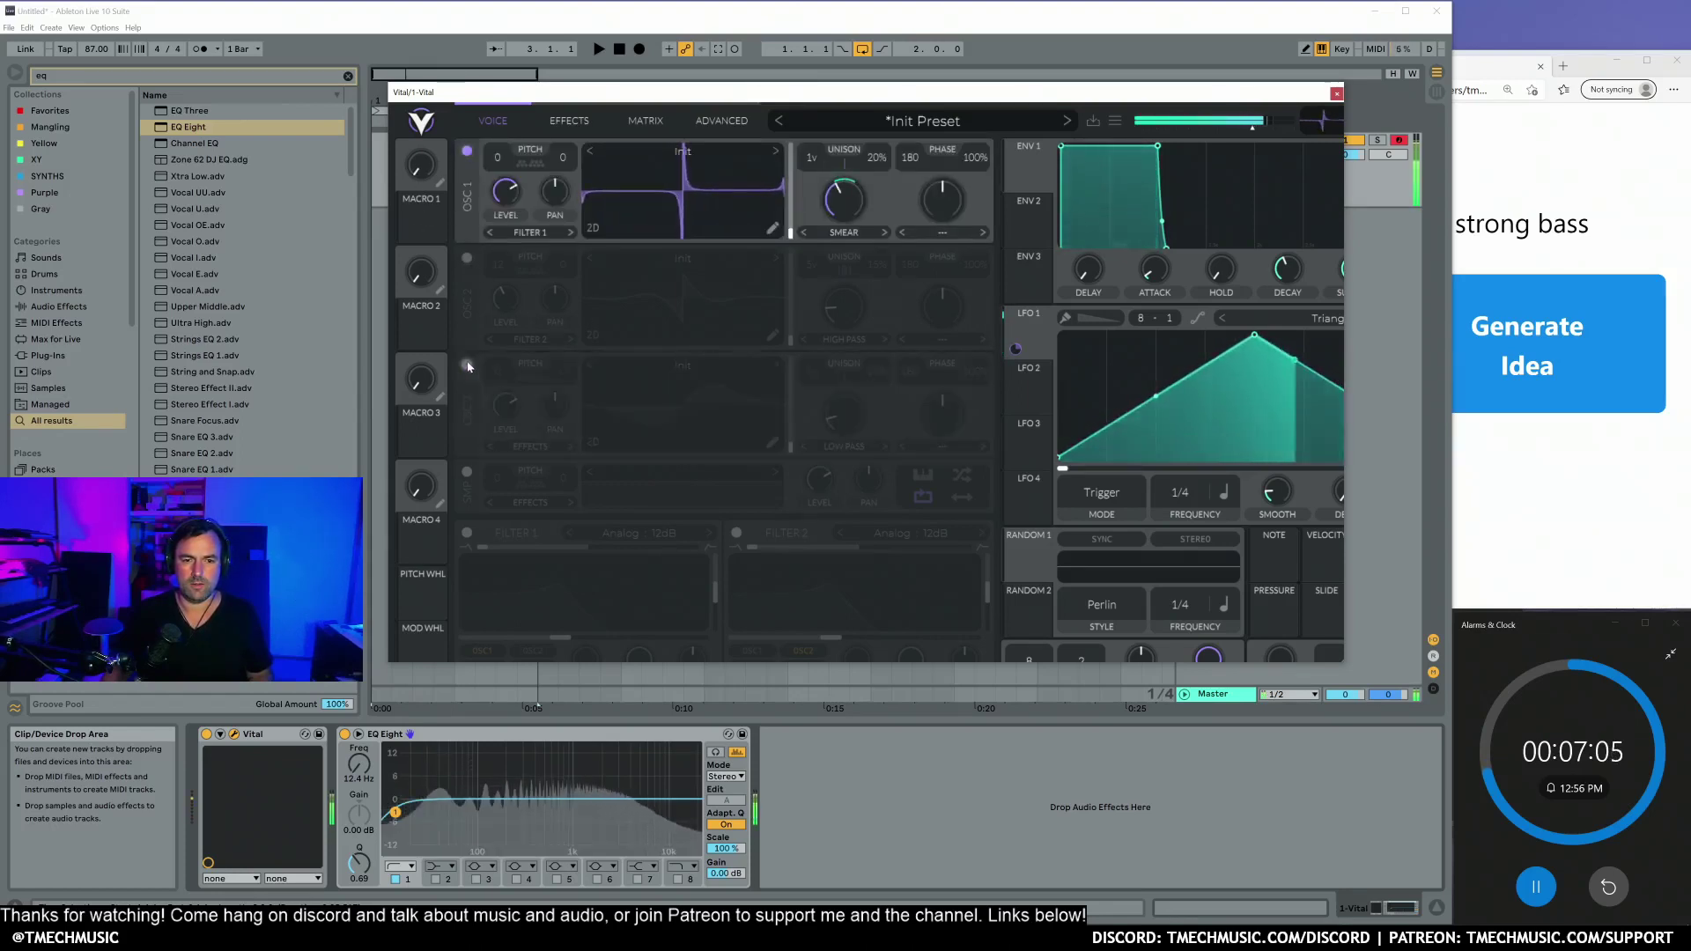
pyautogui.click(468, 366)
pyautogui.click(467, 258)
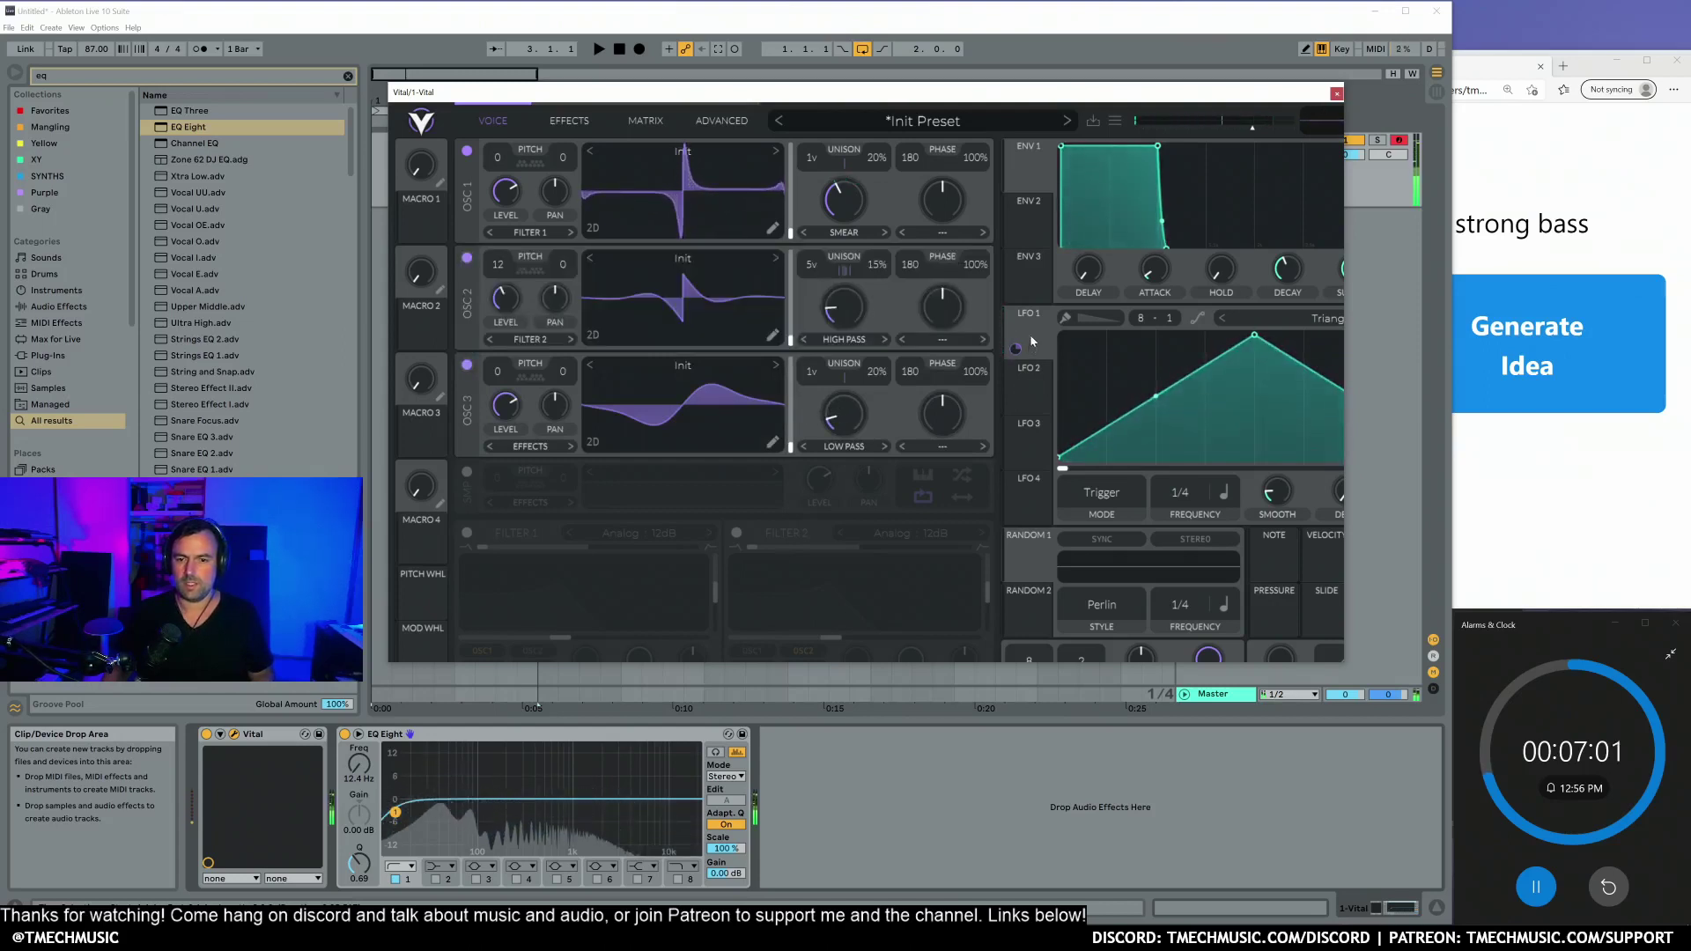
pyautogui.moveTo(1016, 349); pyautogui.dragTo(883, 418)
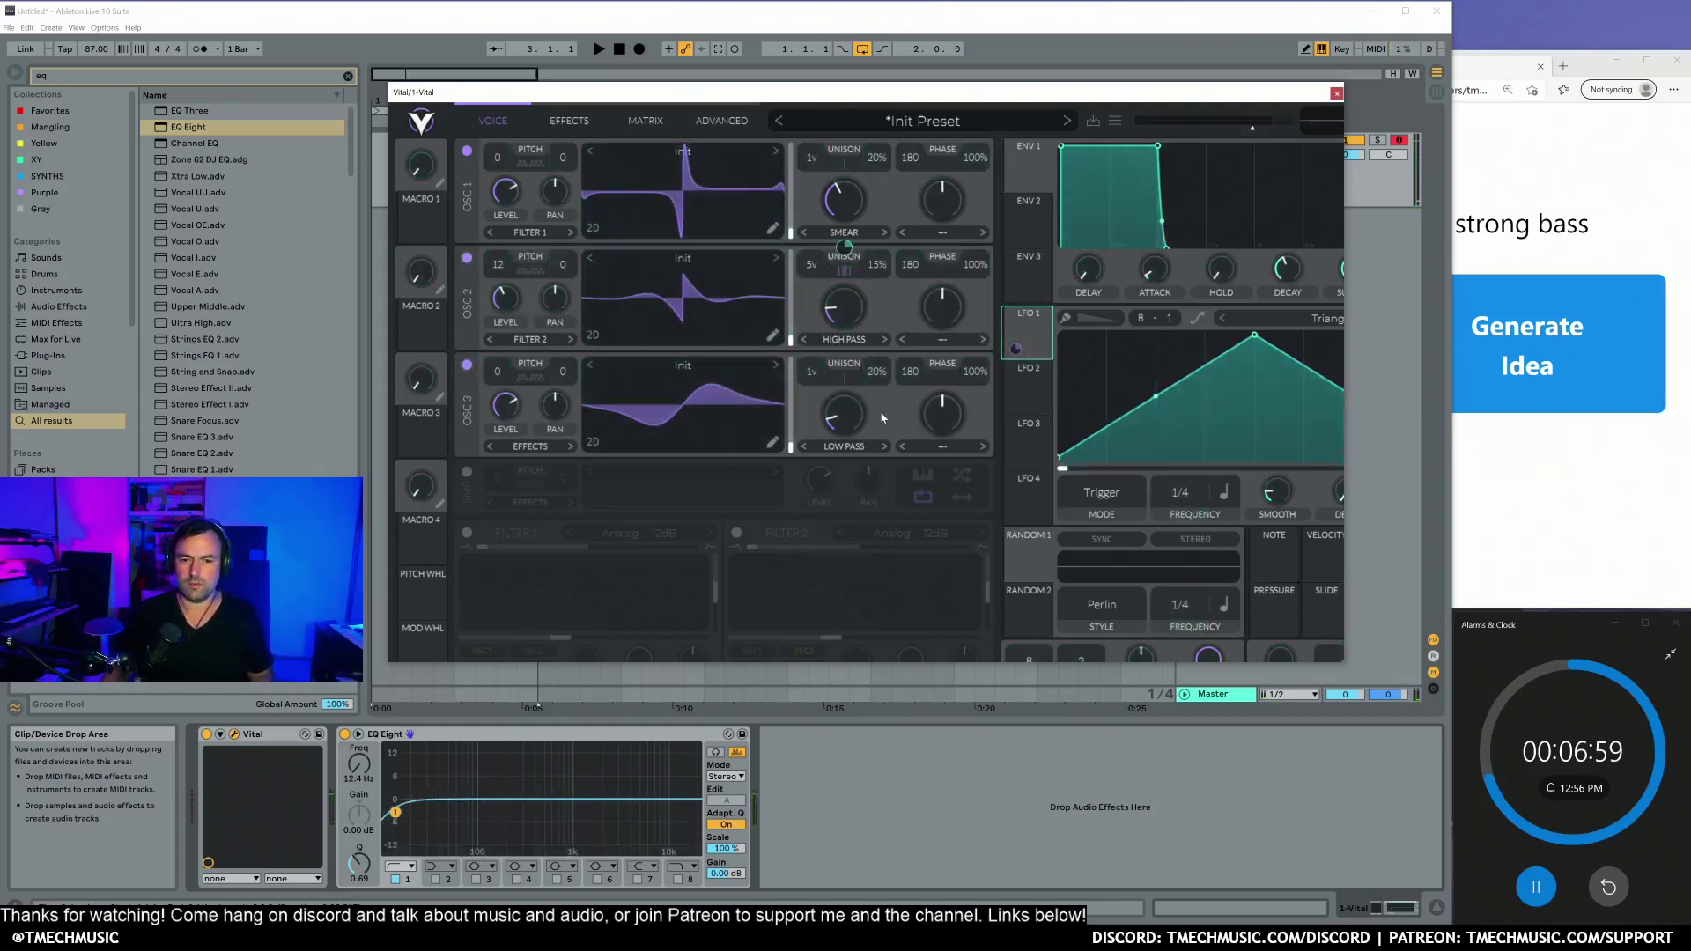
pyautogui.moveTo(1022, 346); pyautogui.dragTo(841, 465)
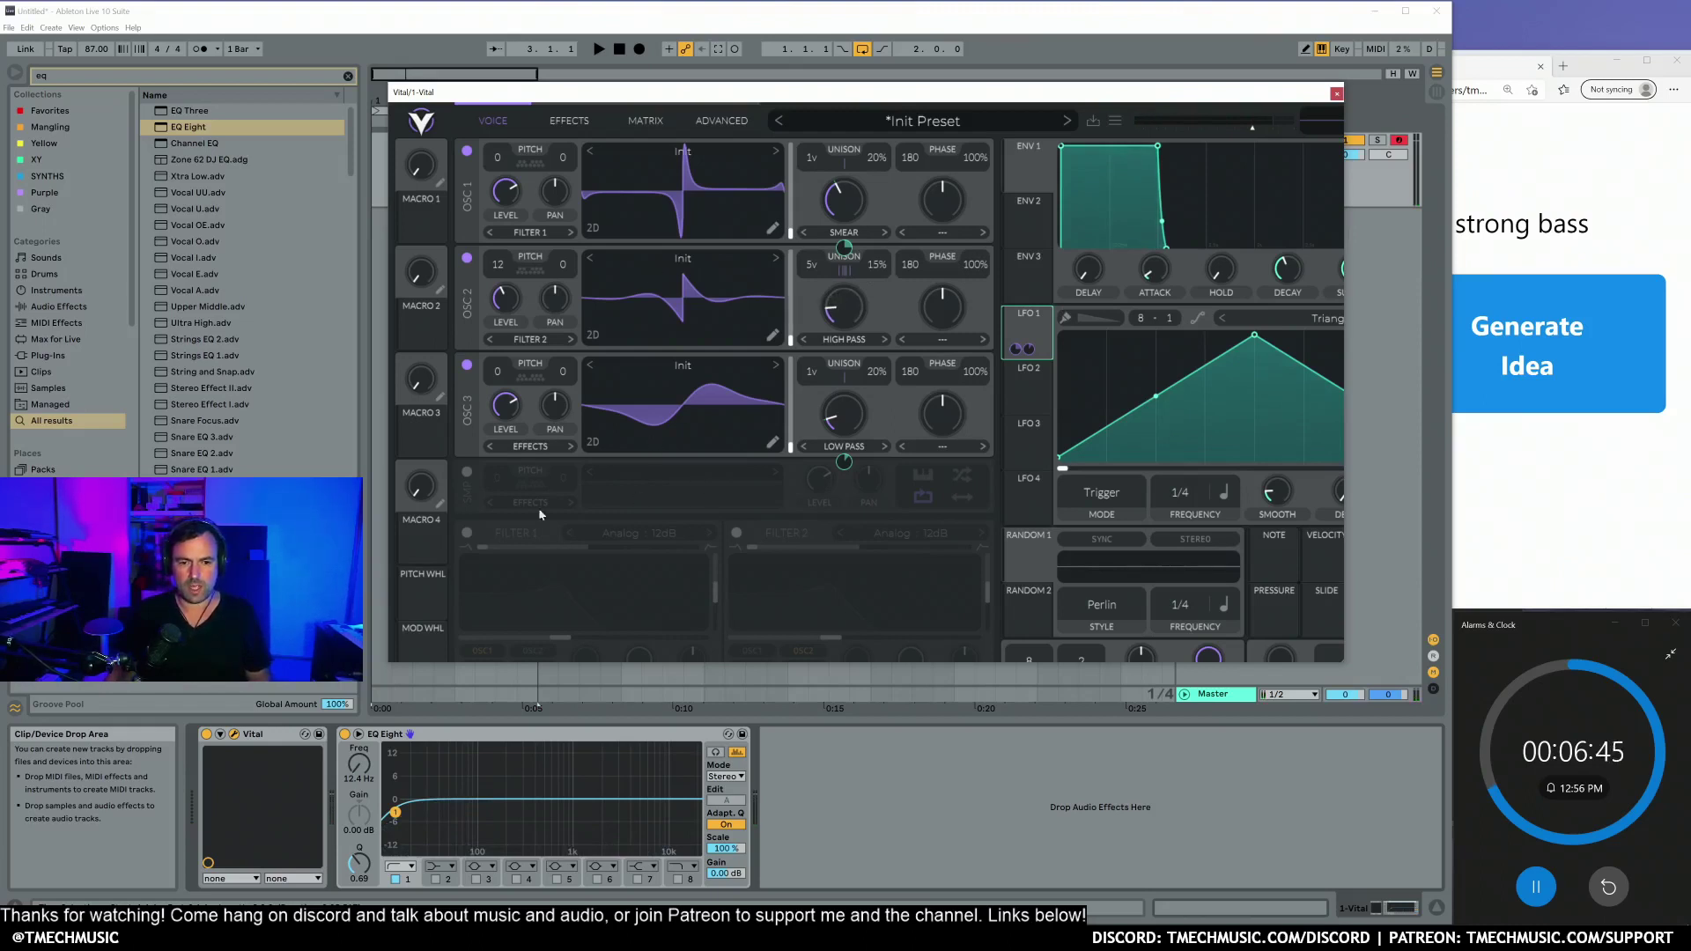
# Step: Enable Filter 1 and enlarge the Vital window until the whole interface fits
pyautogui.click(467, 534)
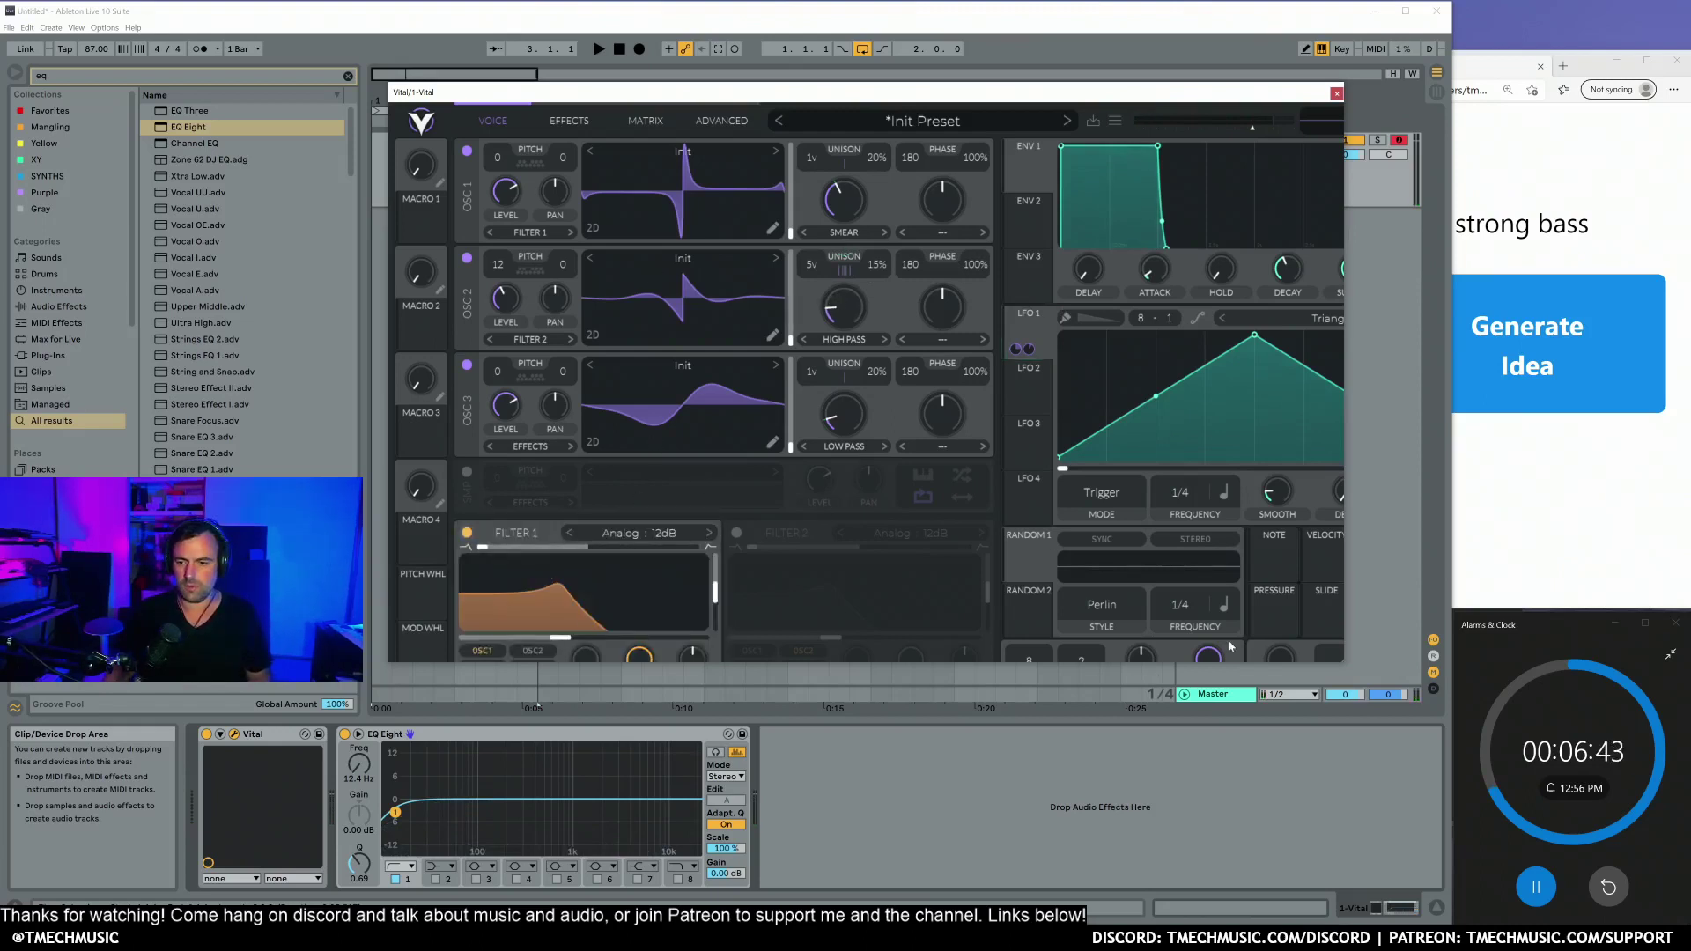
pyautogui.moveTo(1342, 663); pyautogui.dragTo(1625, 828)
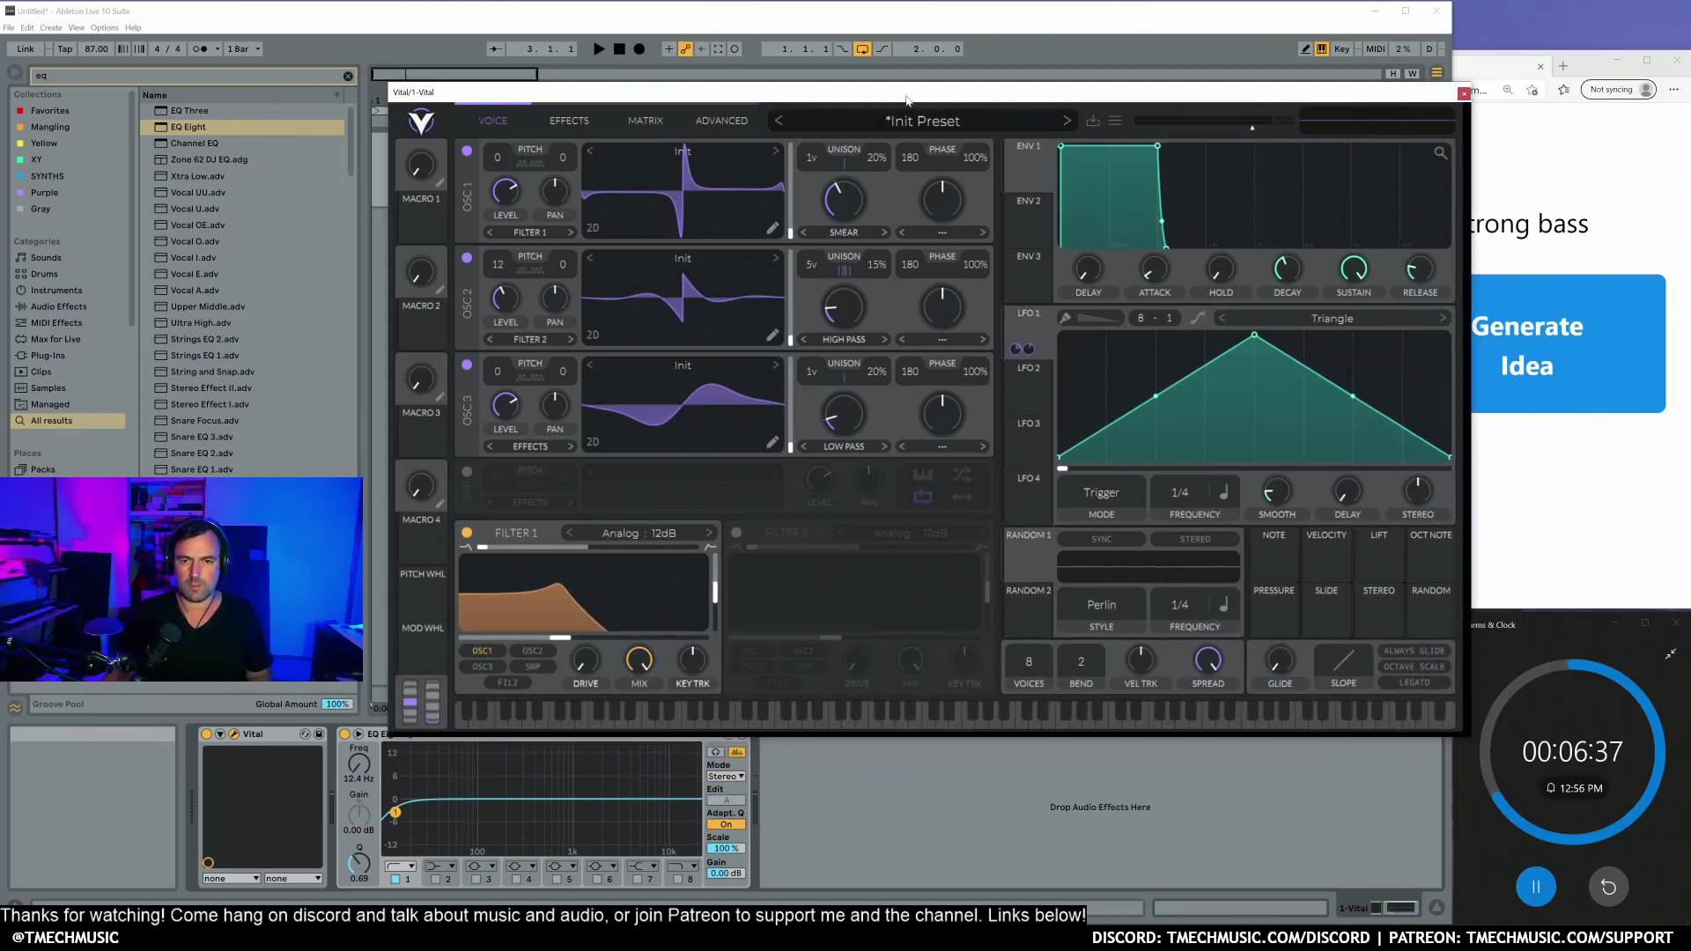
pyautogui.moveTo(906, 99); pyautogui.dragTo(892, 91)
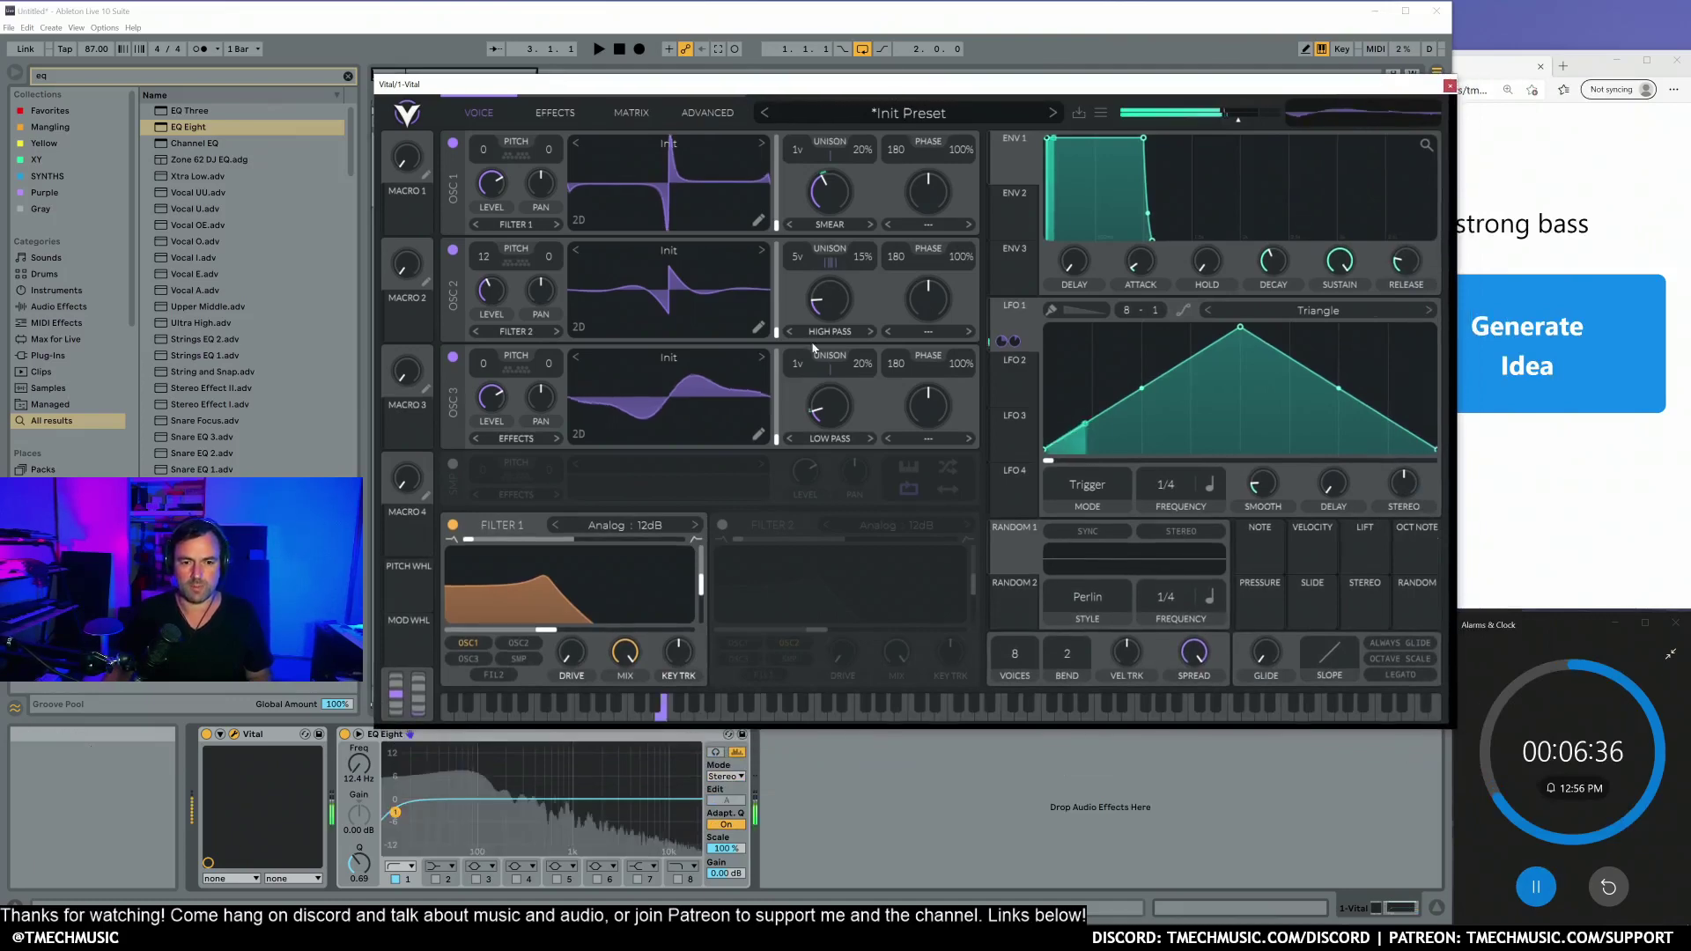
# Step: Route oscillator 2 into Filter 1 as well, open the filter's cutoff and add moderate drive, leaving oscillator 3 out
pyautogui.click(519, 649)
pyautogui.moveTo(546, 631); pyautogui.dragTo(706, 617)
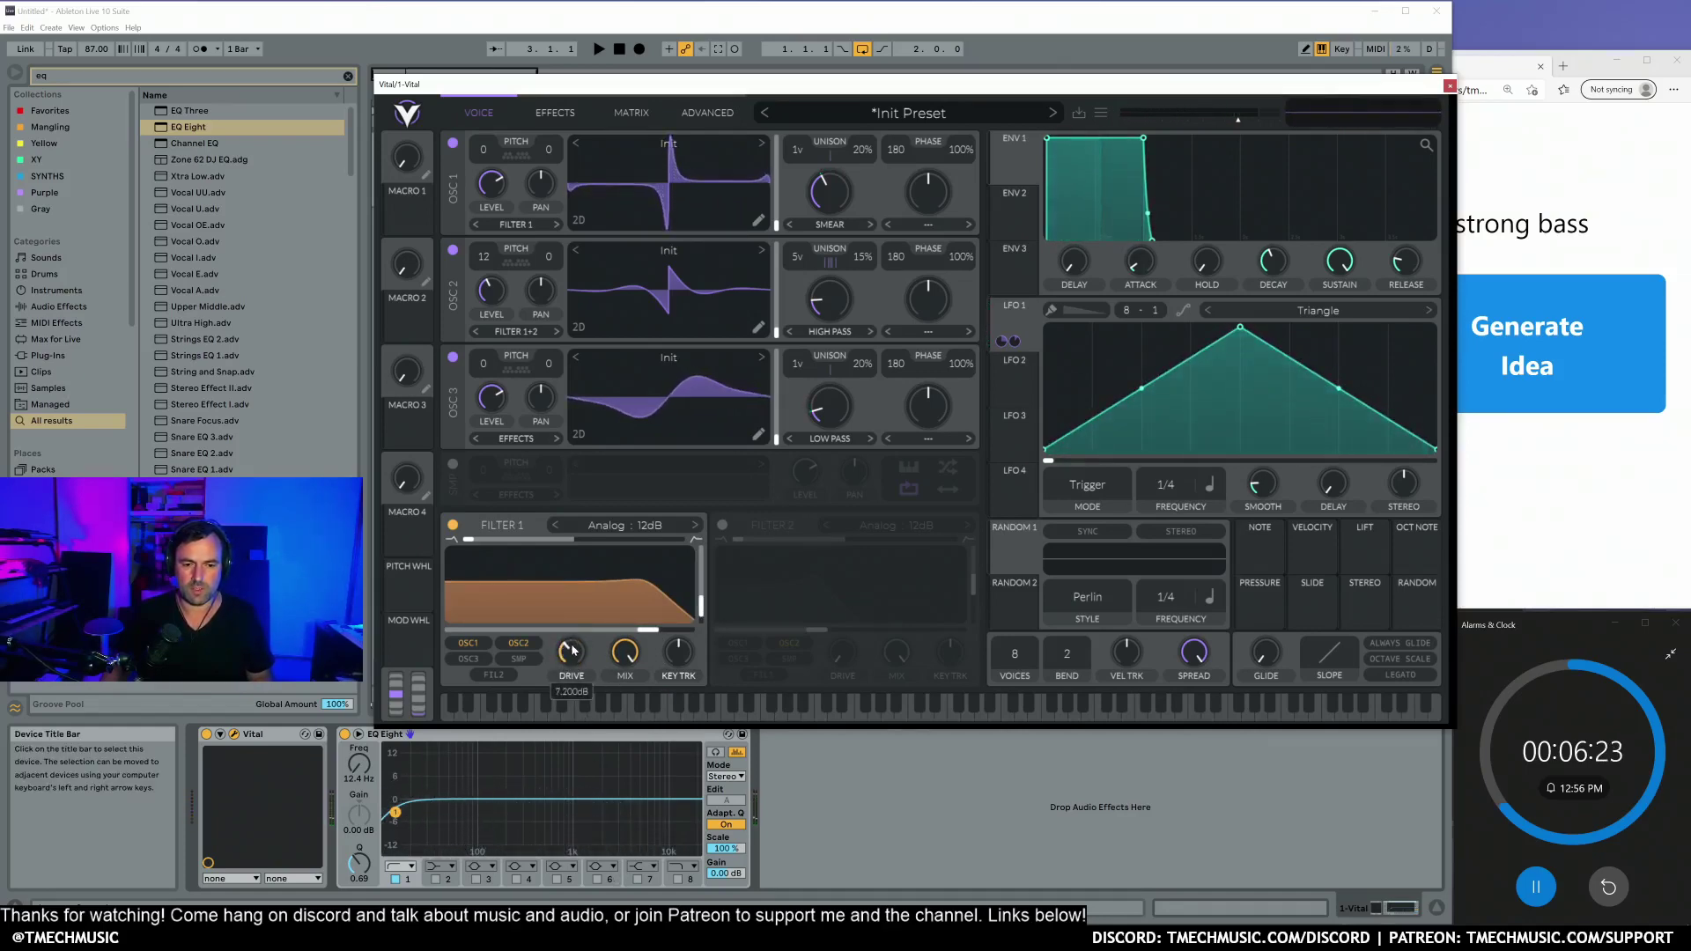
pyautogui.moveTo(574, 664); pyautogui.dragTo(576, 585)
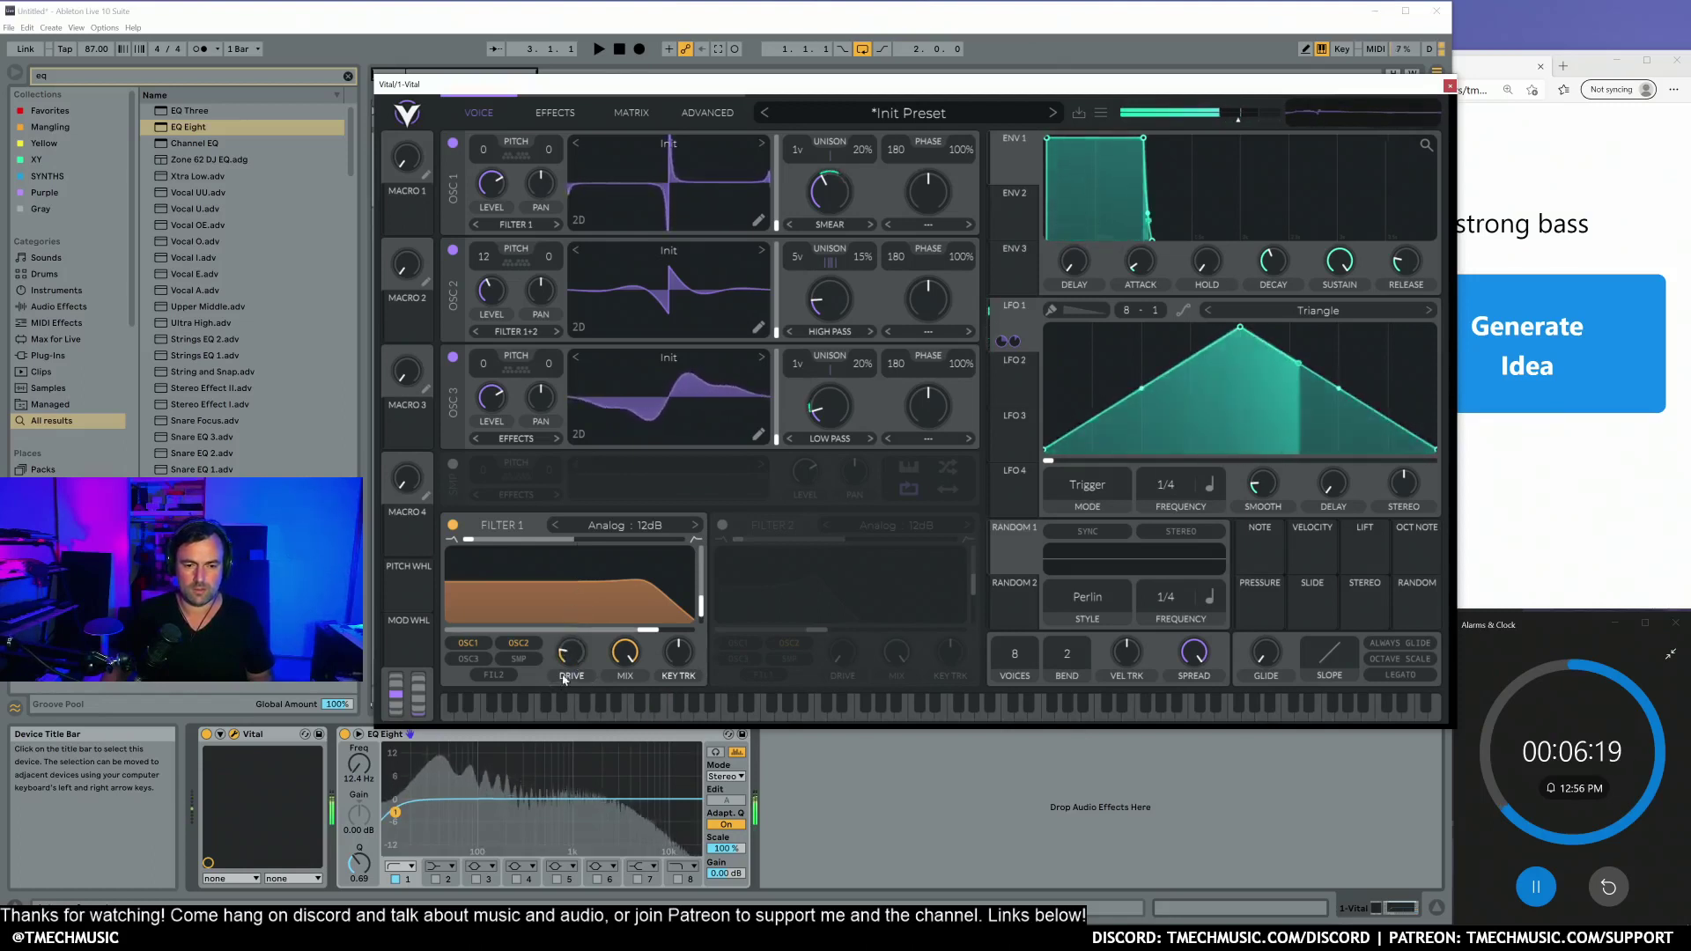
pyautogui.click(474, 659)
pyautogui.click(473, 658)
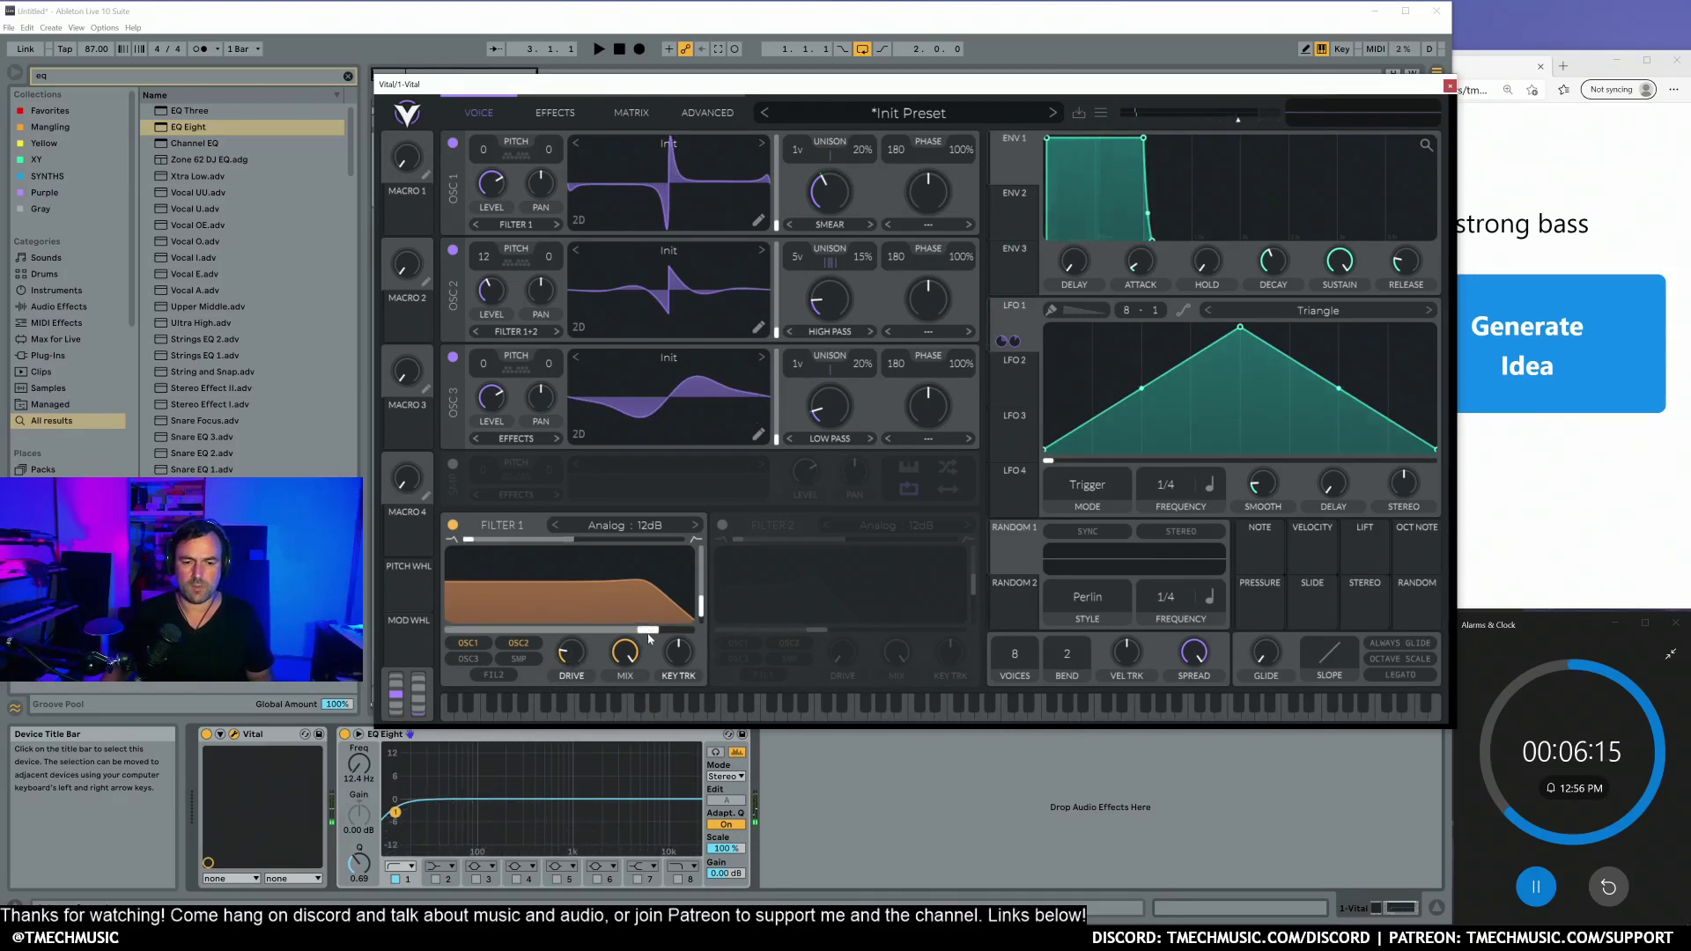
# Step: Lower Filter 1's cutoff and modulate it with Envelope 2, shaped with no attack and a short decay to a low sustain
pyautogui.moveTo(649, 638); pyautogui.dragTo(524, 632)
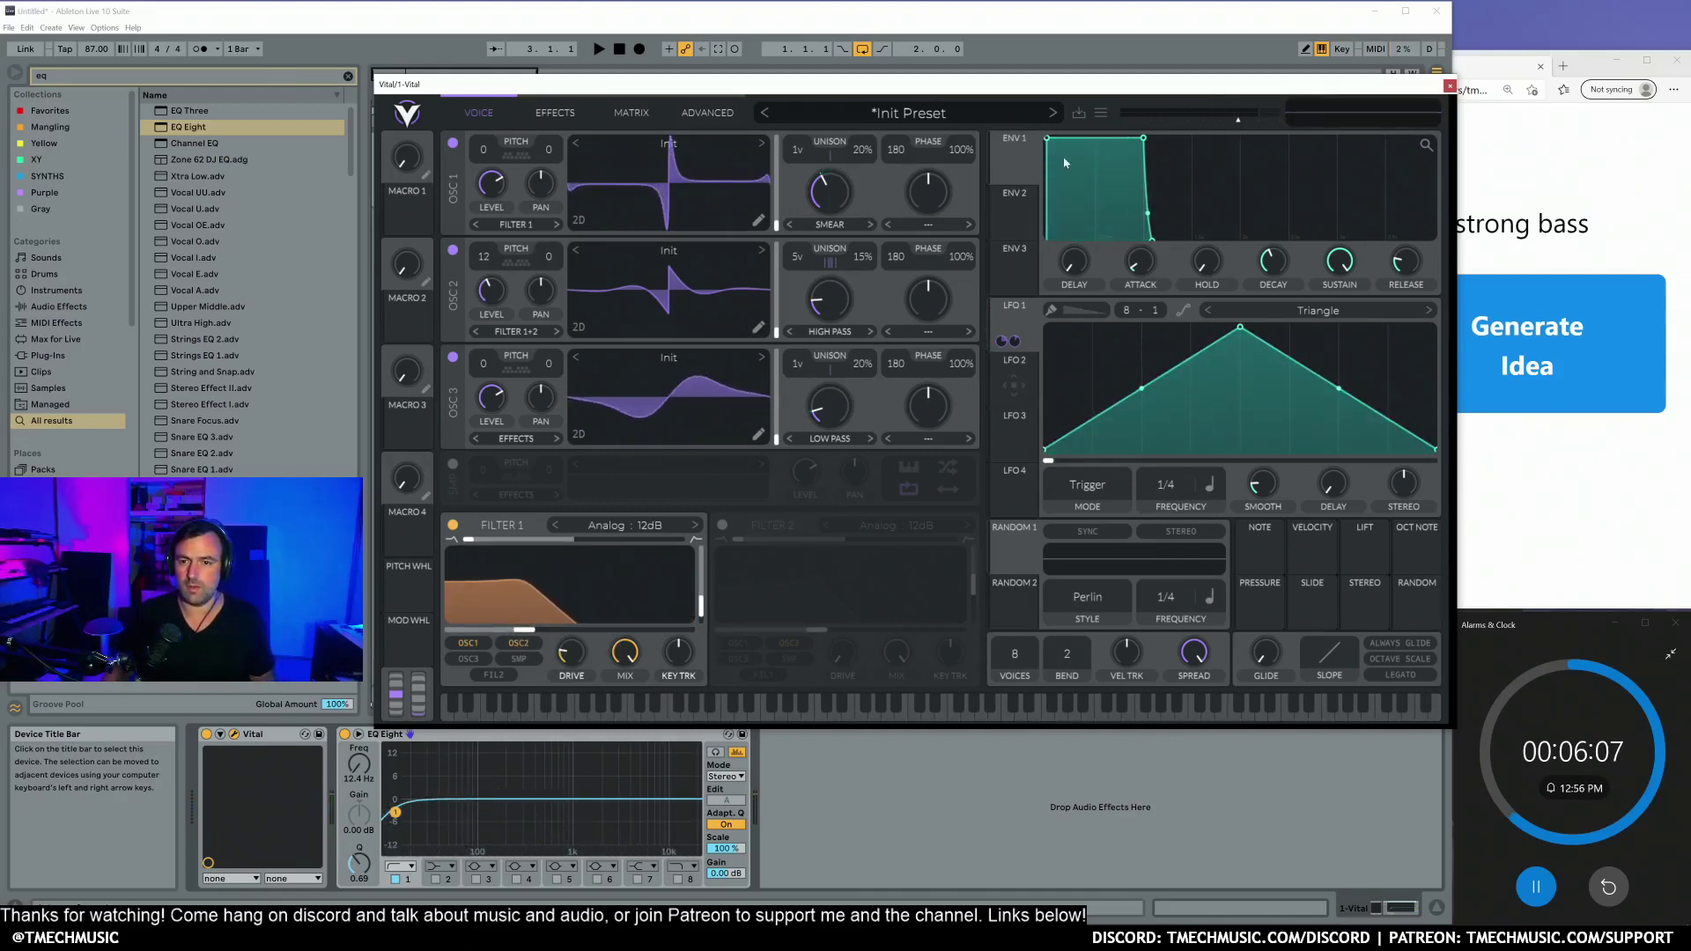
pyautogui.moveTo(1022, 220); pyautogui.dragTo(679, 583)
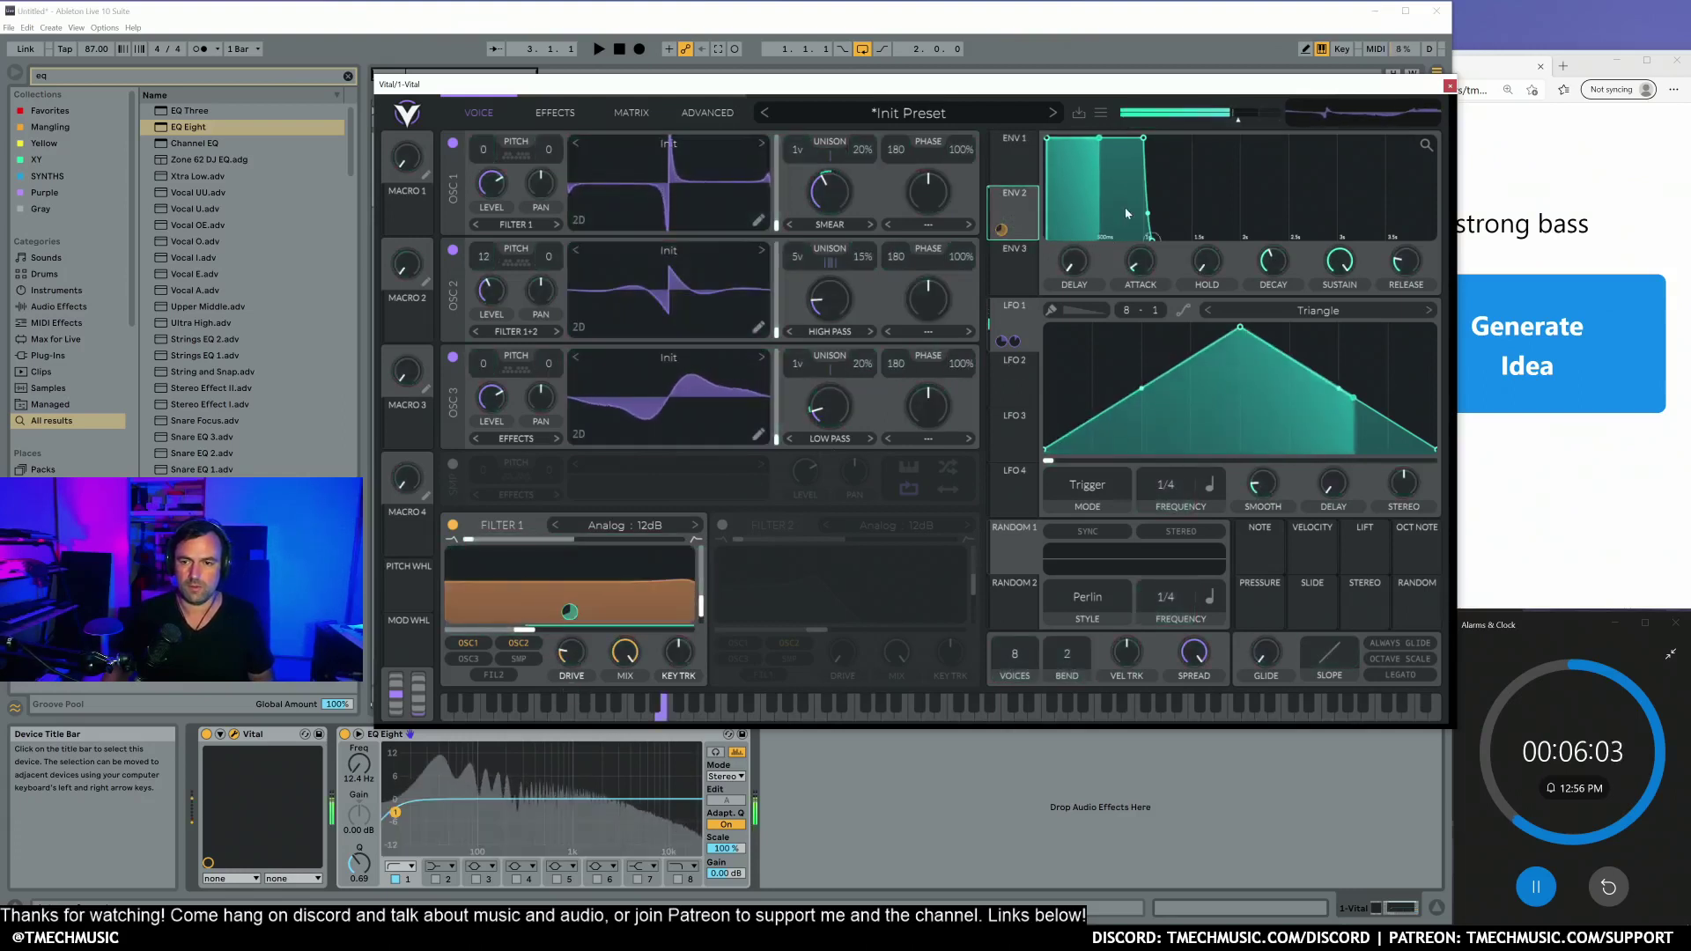
pyautogui.moveTo(1143, 141); pyautogui.dragTo(1061, 218)
pyautogui.moveTo(1048, 139); pyautogui.dragTo(1304, 145)
pyautogui.moveTo(1189, 196); pyautogui.dragTo(1181, 207)
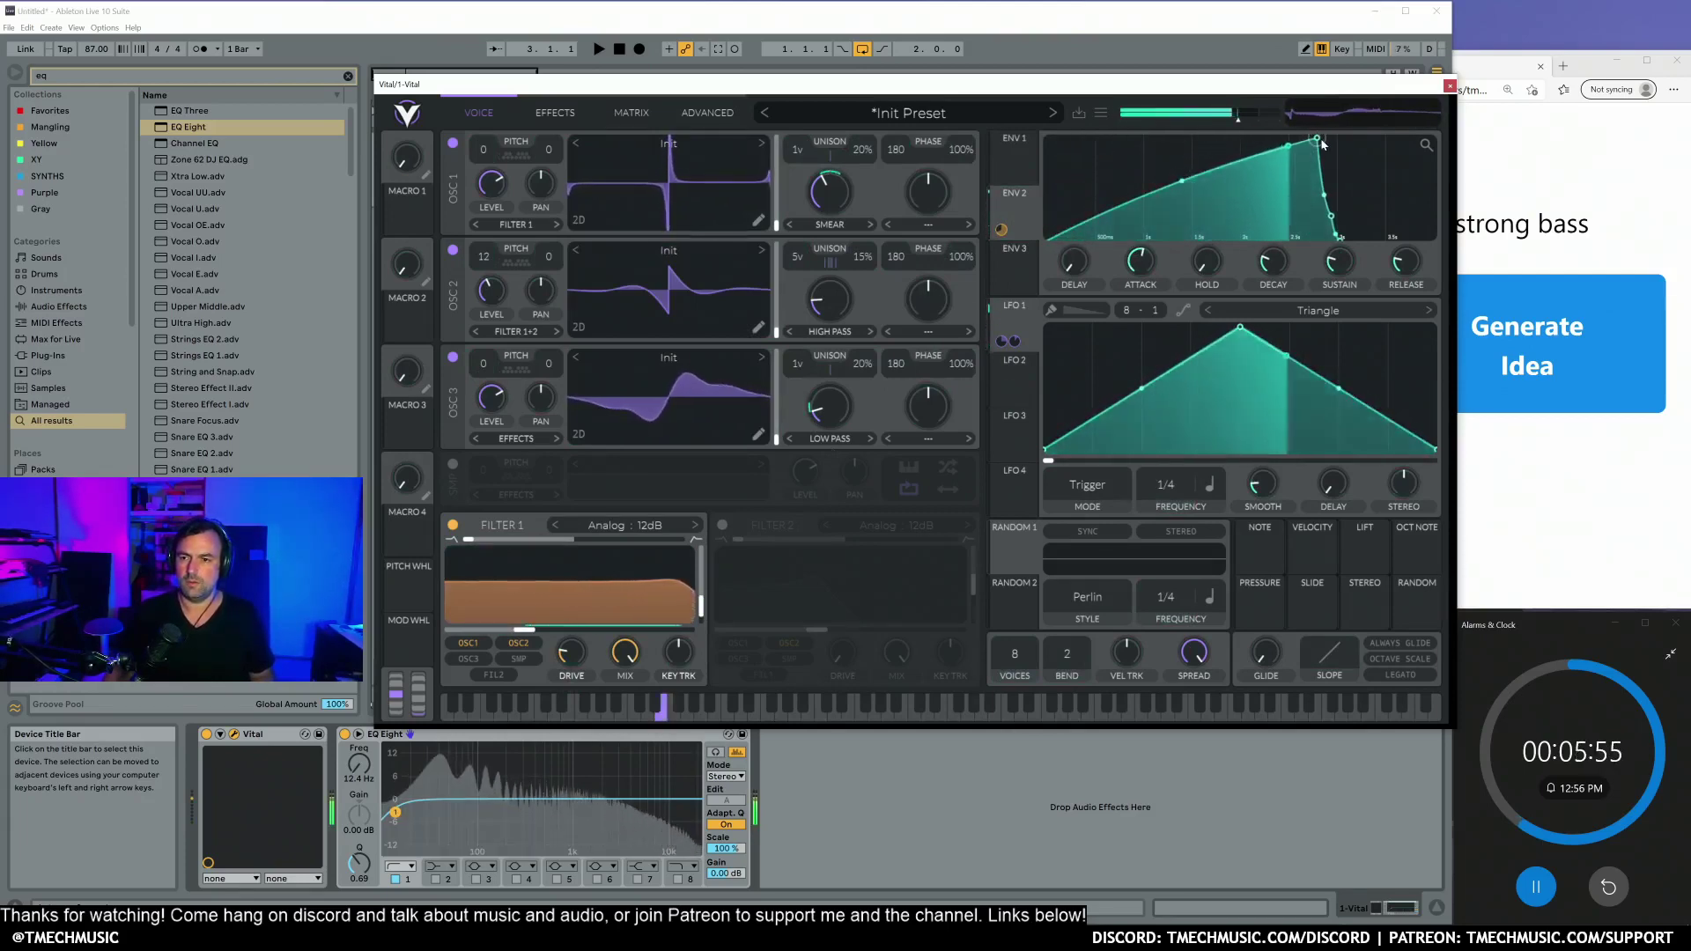
pyautogui.moveTo(1317, 138); pyautogui.dragTo(1022, 132)
pyautogui.moveTo(1062, 217); pyautogui.dragTo(1081, 218)
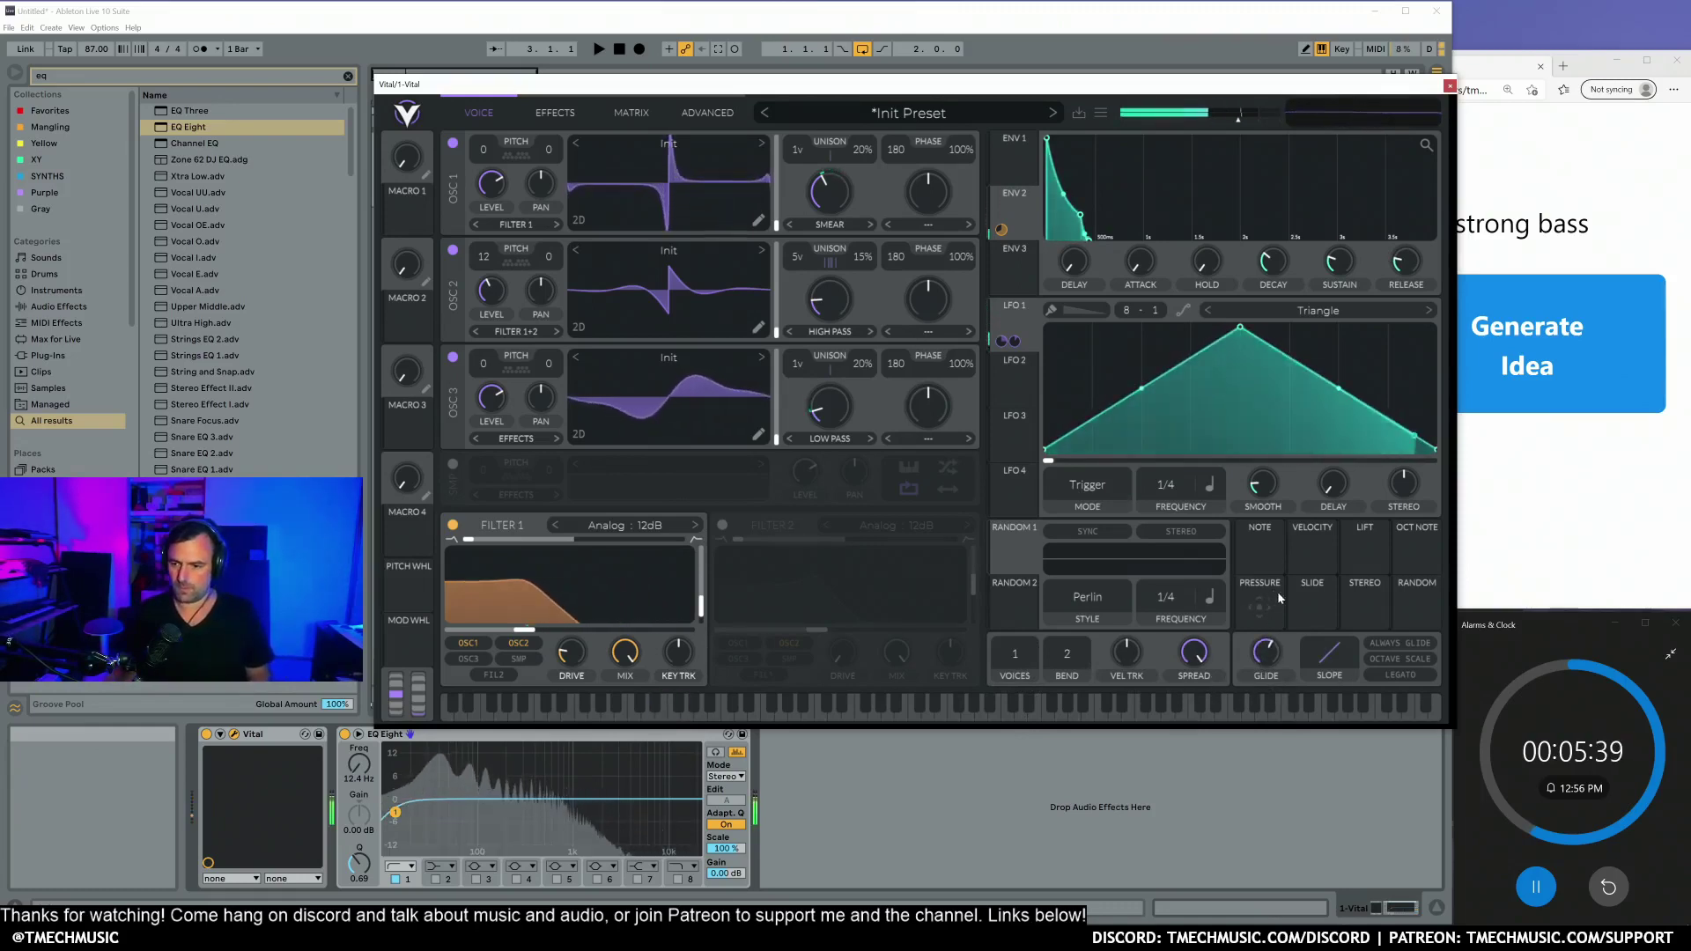
# Step: Make the patch monophonic with 1 voice, add glide and turn on Legato
pyautogui.click(1400, 676)
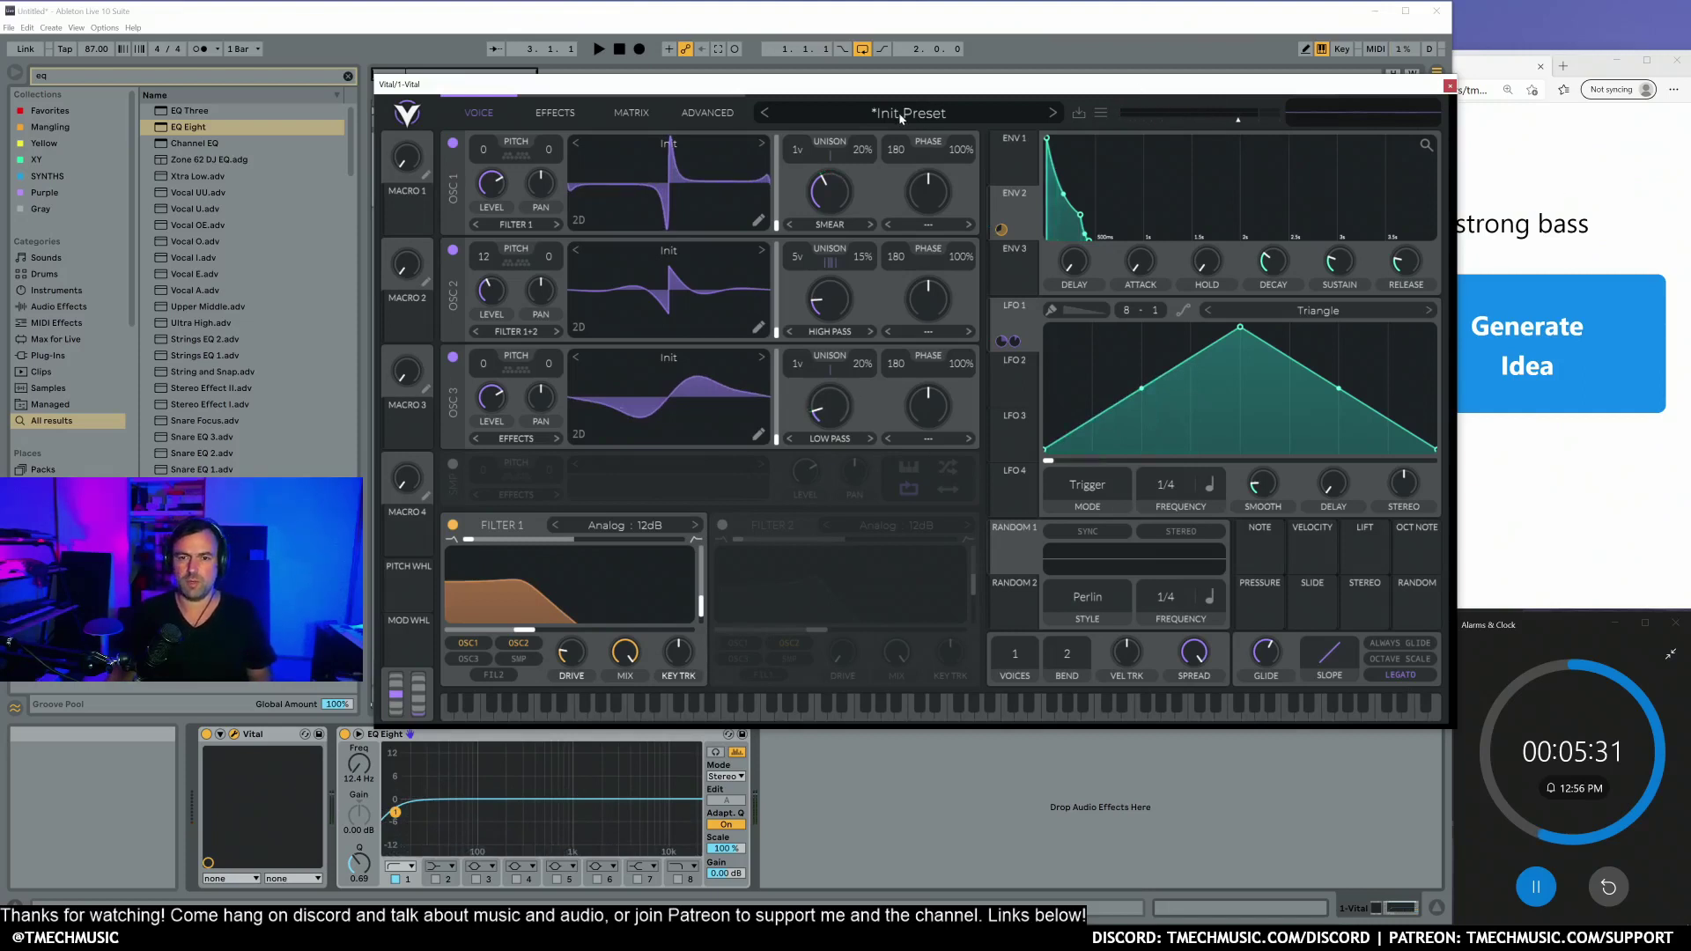
# Step: Enable the Chorus effect, narrow its stereo spread and adjust its mix
pyautogui.click(540, 121)
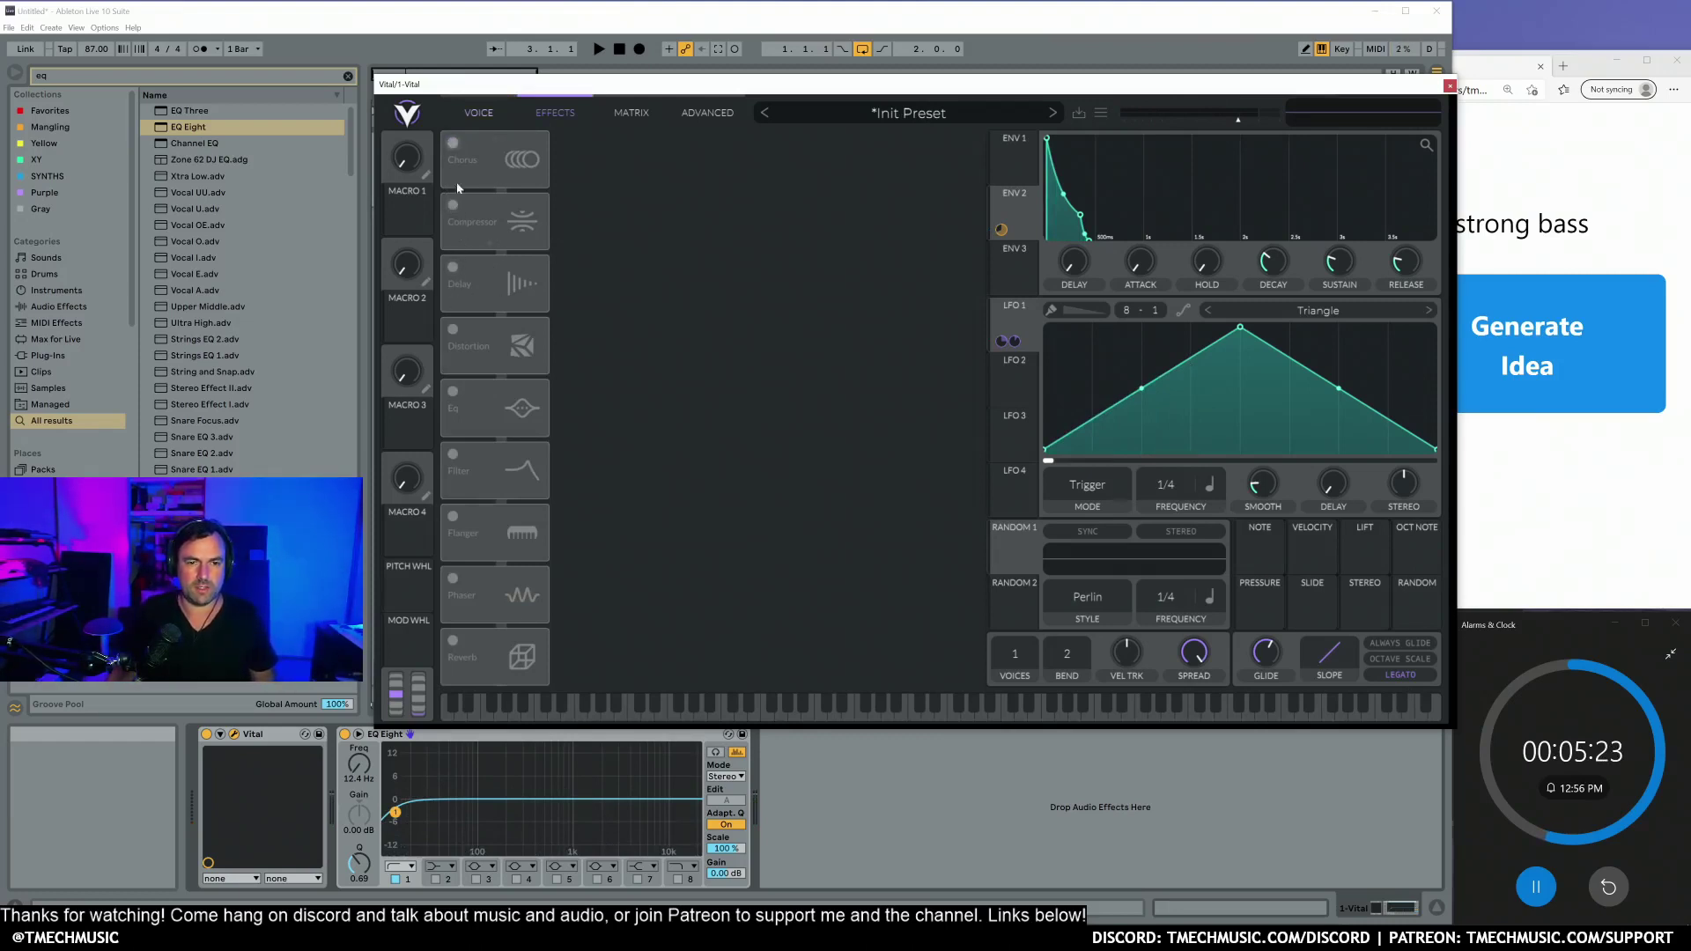
pyautogui.click(453, 142)
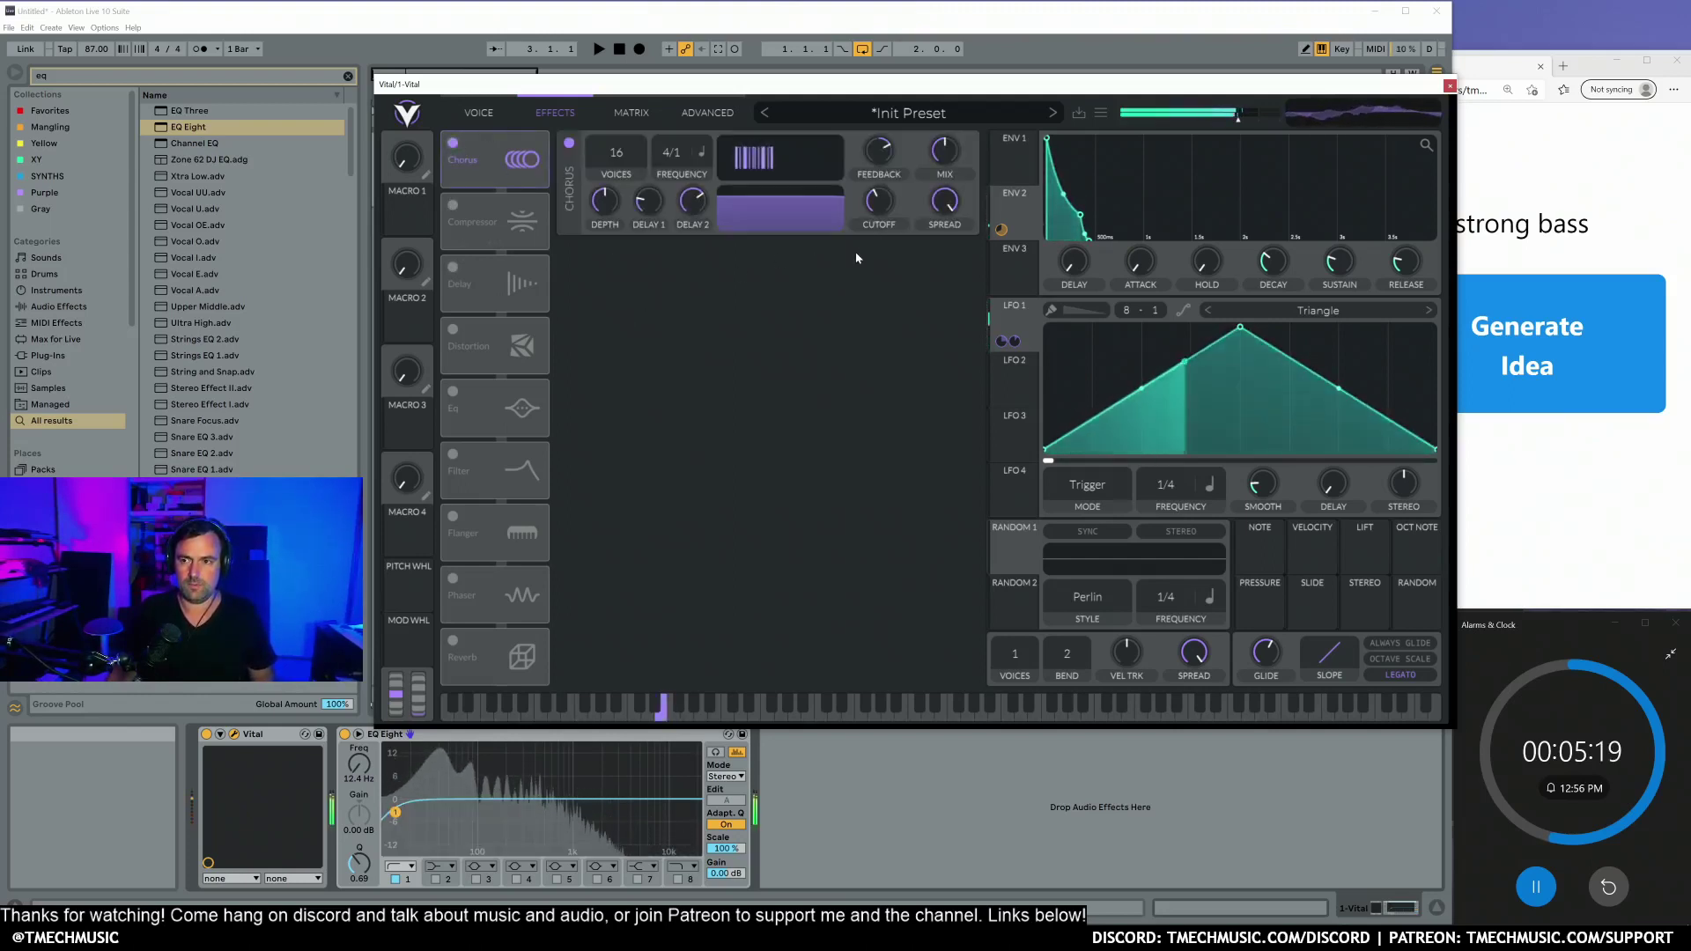
pyautogui.moveTo(944, 152); pyautogui.dragTo(954, 348)
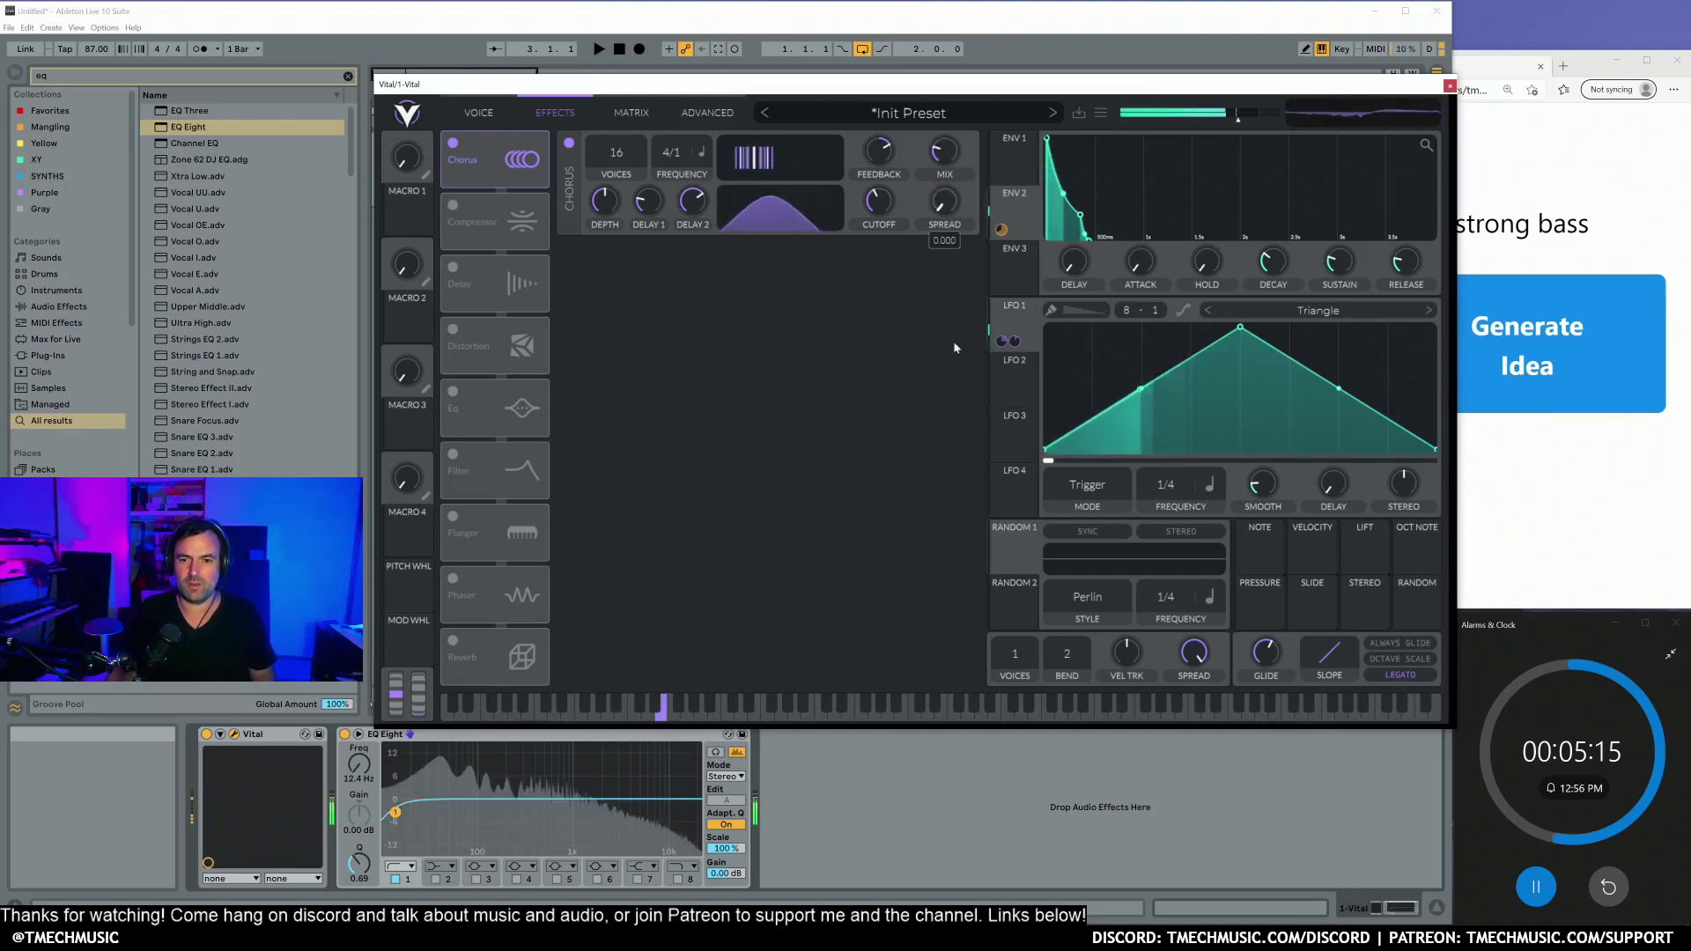
pyautogui.moveTo(944, 152); pyautogui.dragTo(939, 6)
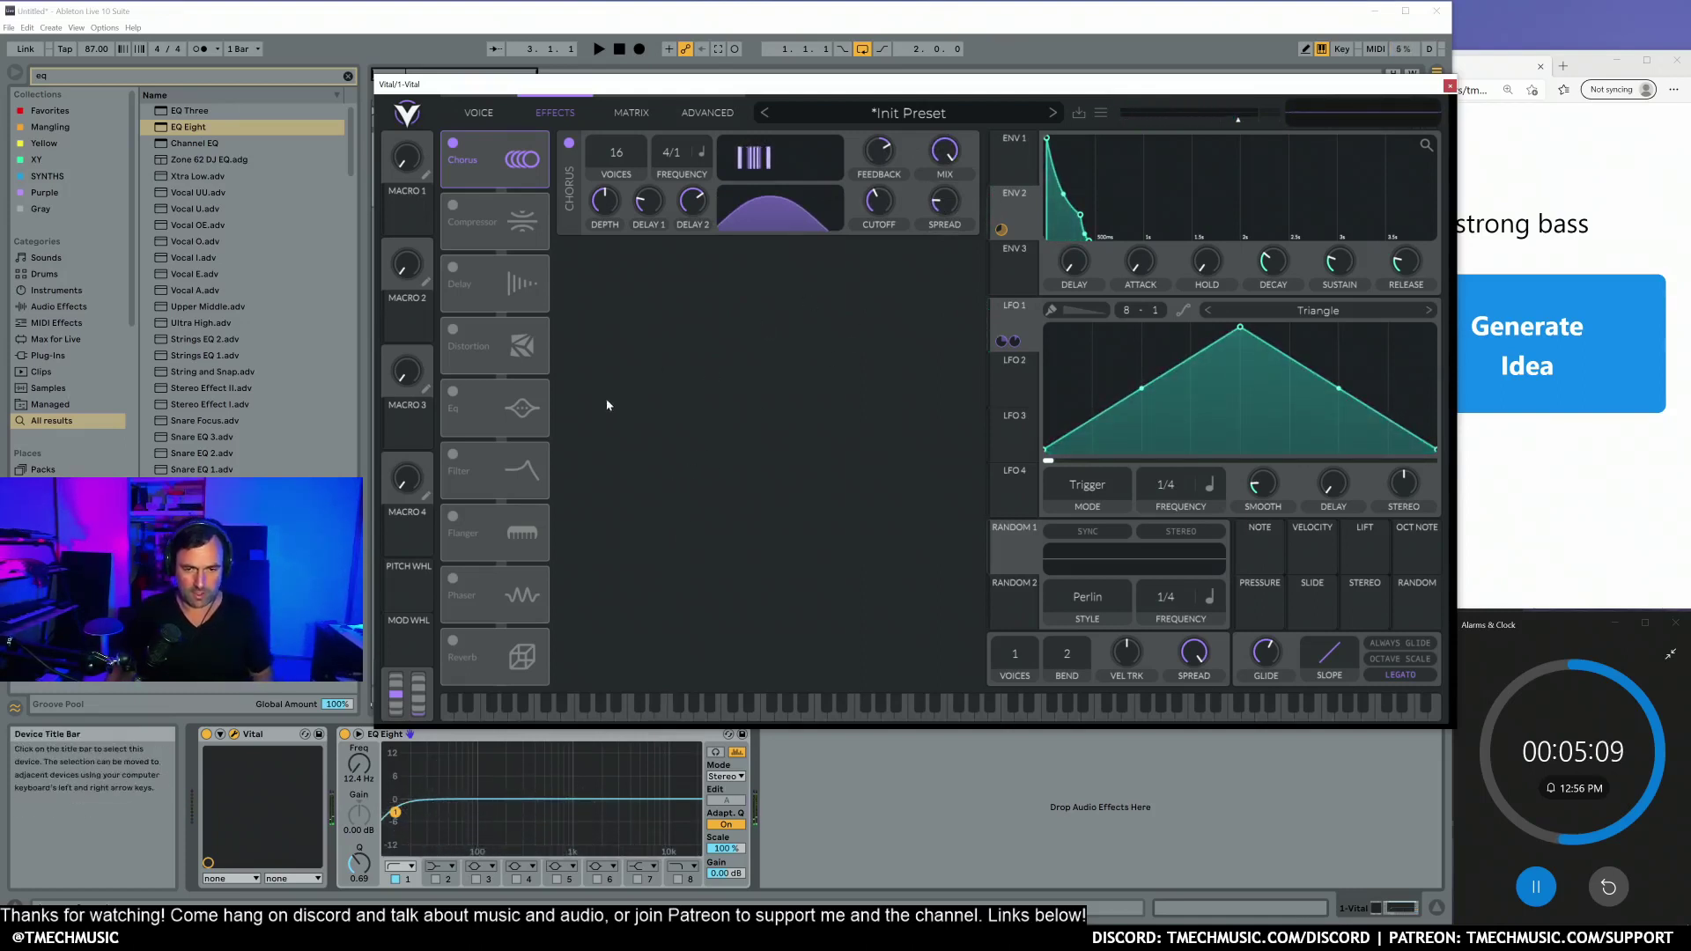
pyautogui.moveTo(947, 153)
pyautogui.mouseDown()
pyautogui.moveTo(935, 299)
pyautogui.moveTo(944, 57)
pyautogui.moveTo(939, 174)
pyautogui.mouseUp()
# Step: Route oscillator 3 to Direct Out so that it bypasses the effects
pyautogui.click(479, 112)
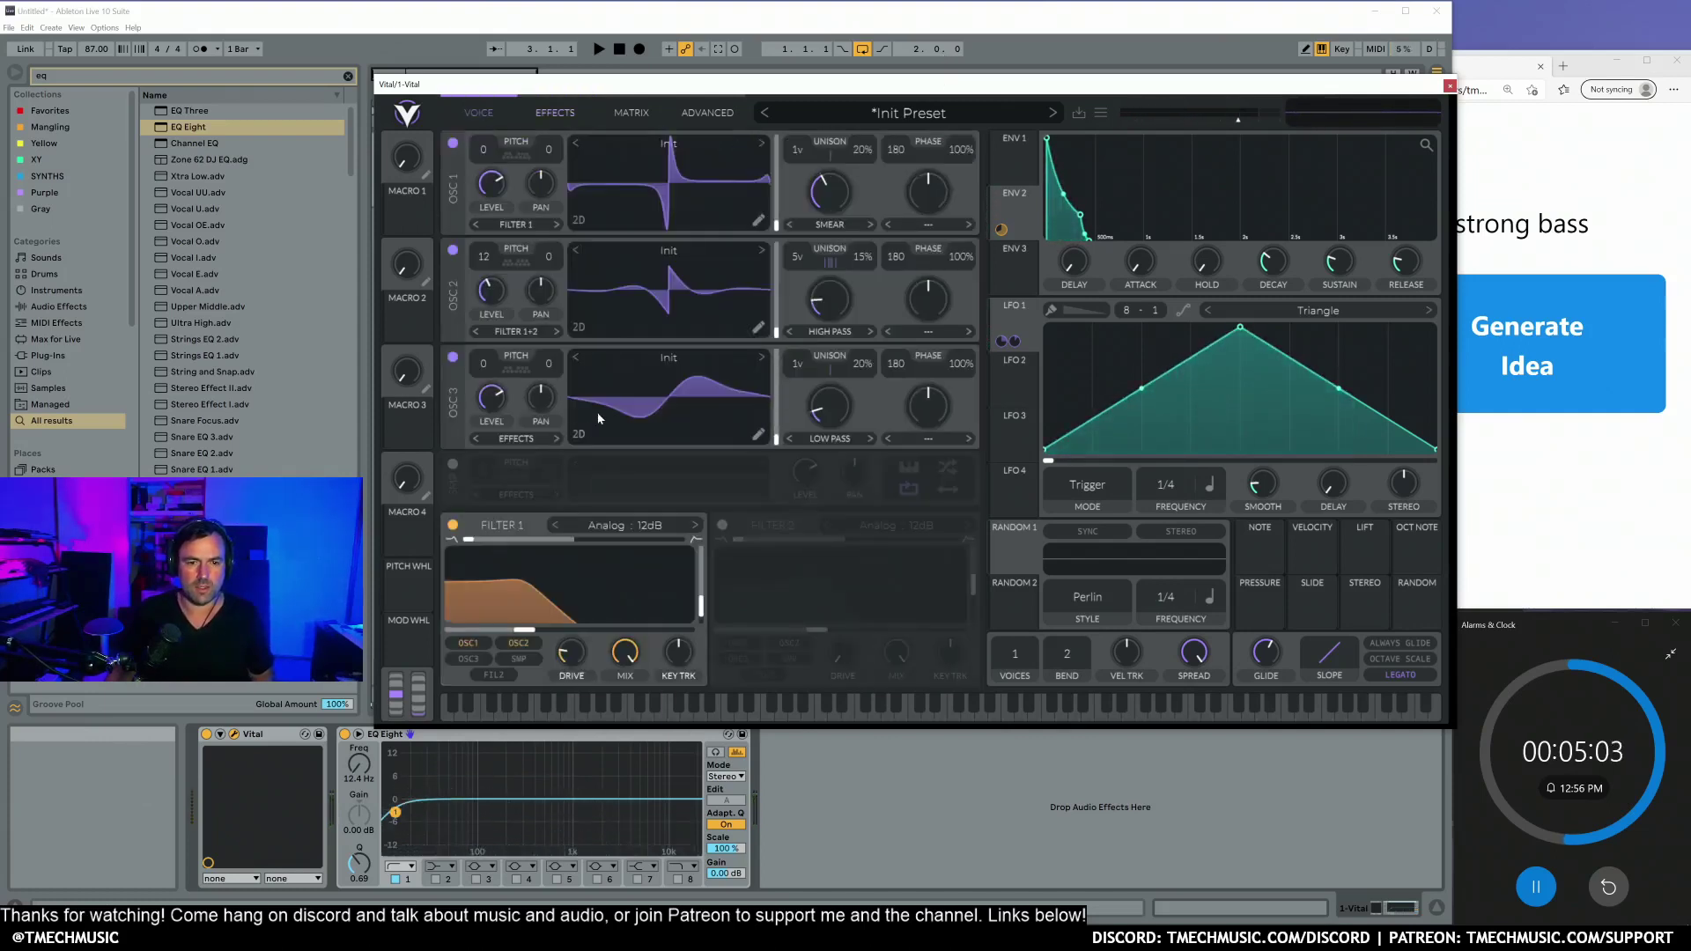
pyautogui.click(519, 438)
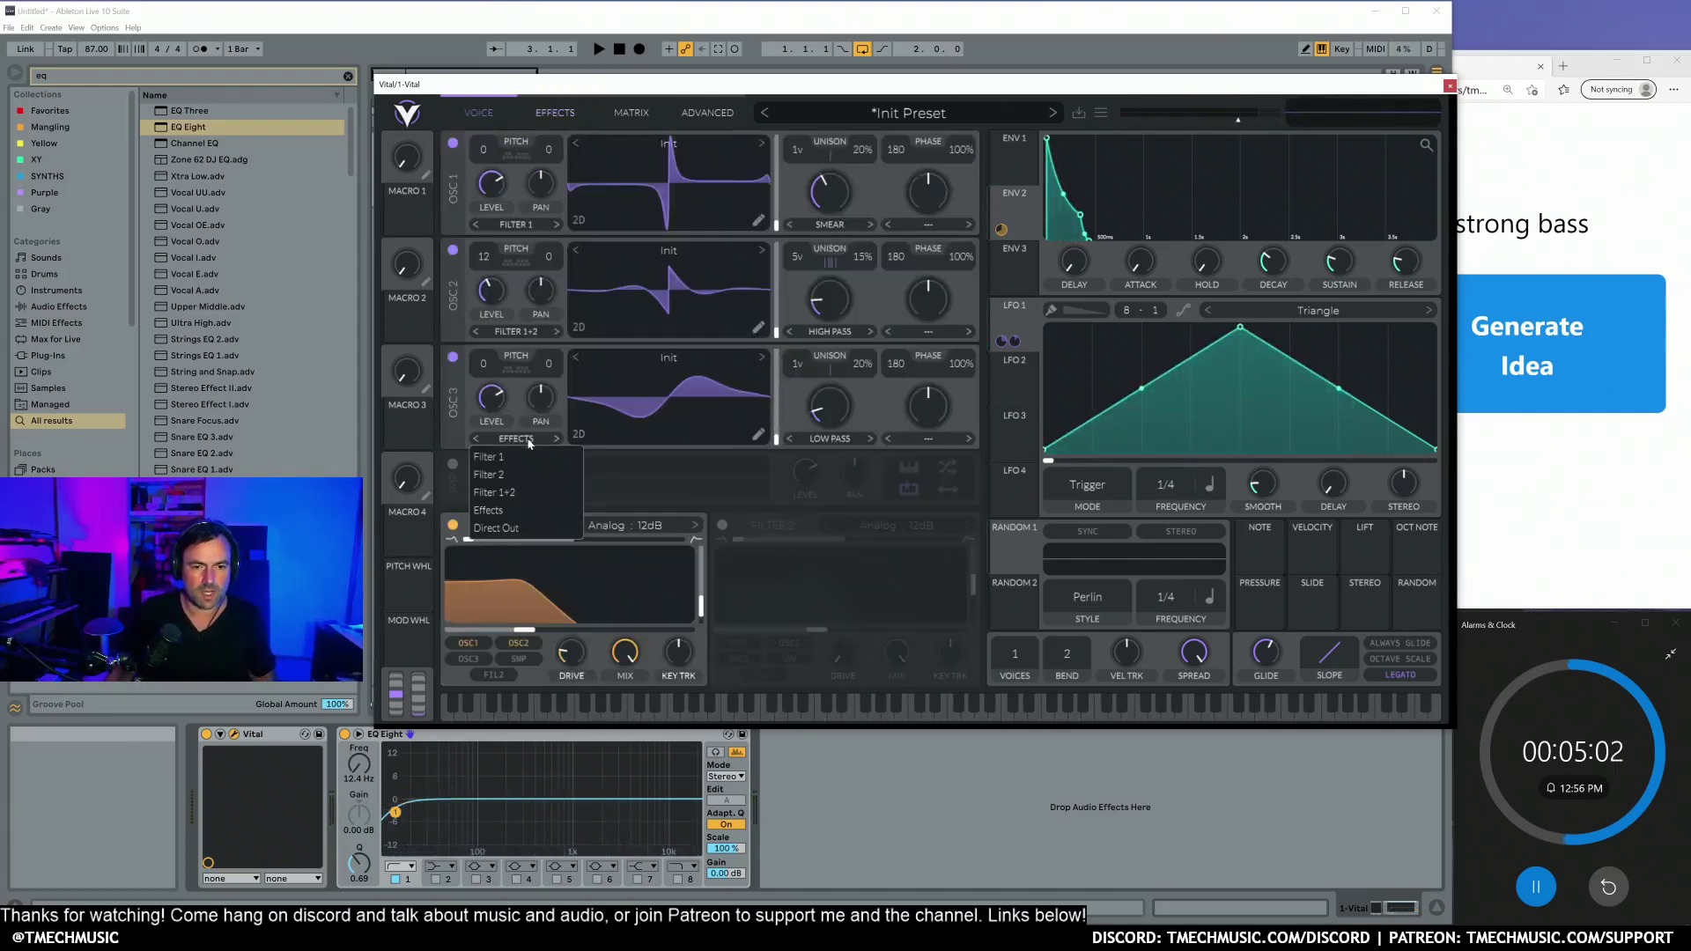
pyautogui.click(522, 528)
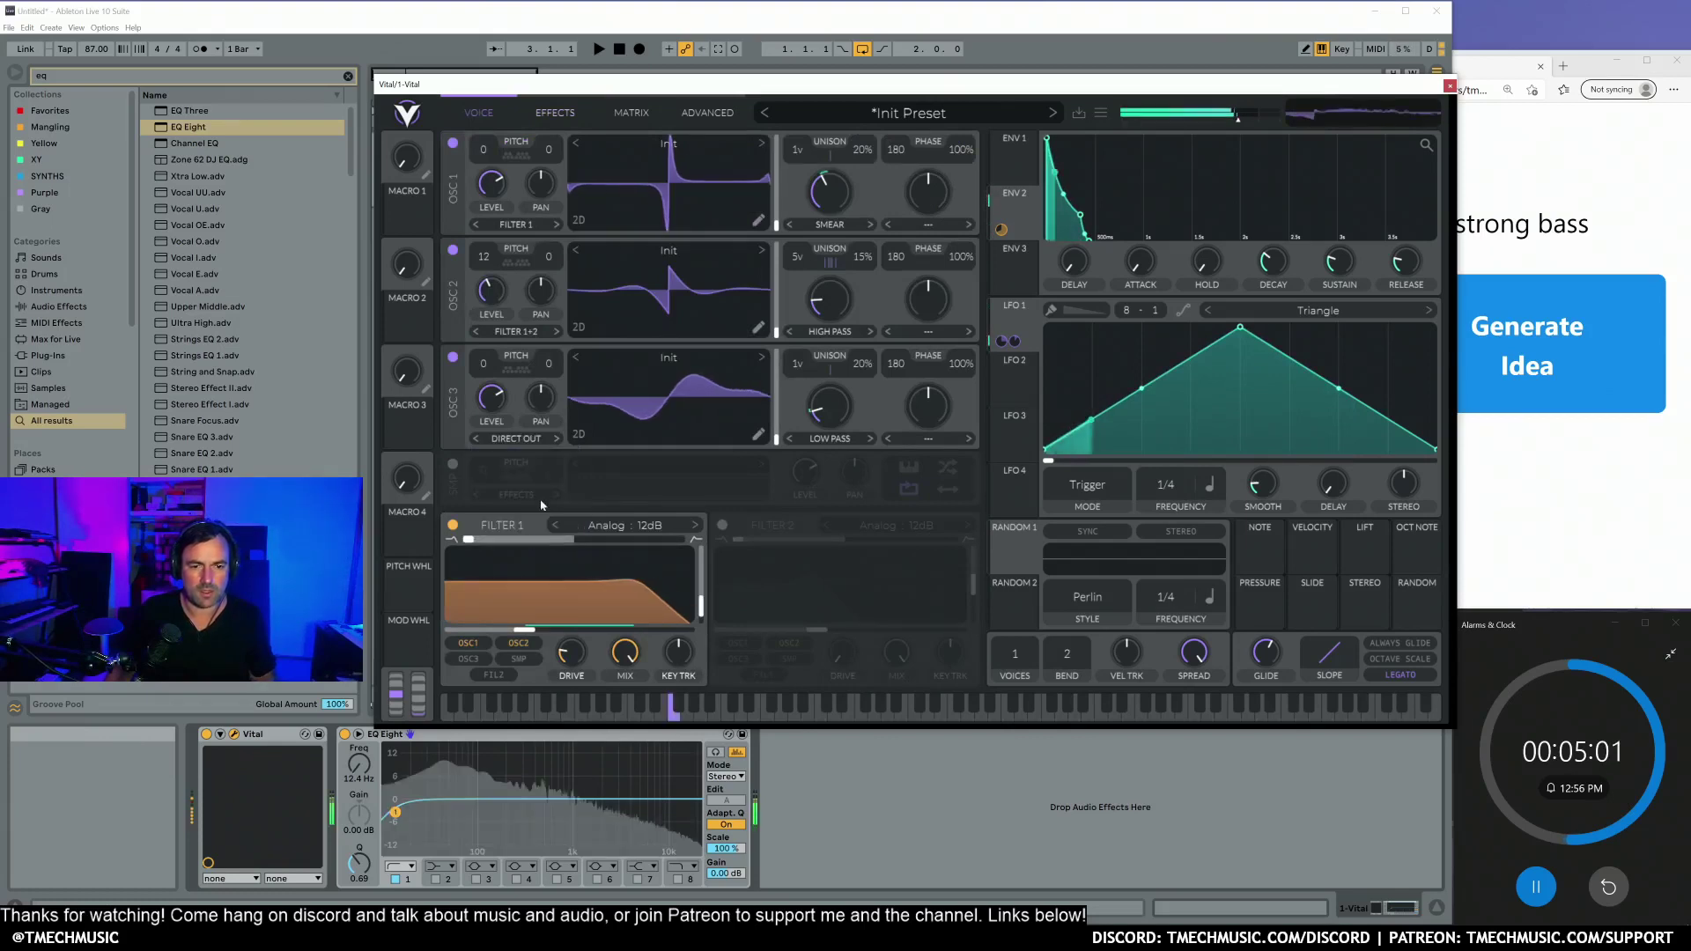
# Step: Set the Chorus mix to around the midpoint and raise Envelope 2's sustain slightly
pyautogui.click(551, 115)
pyautogui.moveTo(943, 153); pyautogui.dragTo(942, 102)
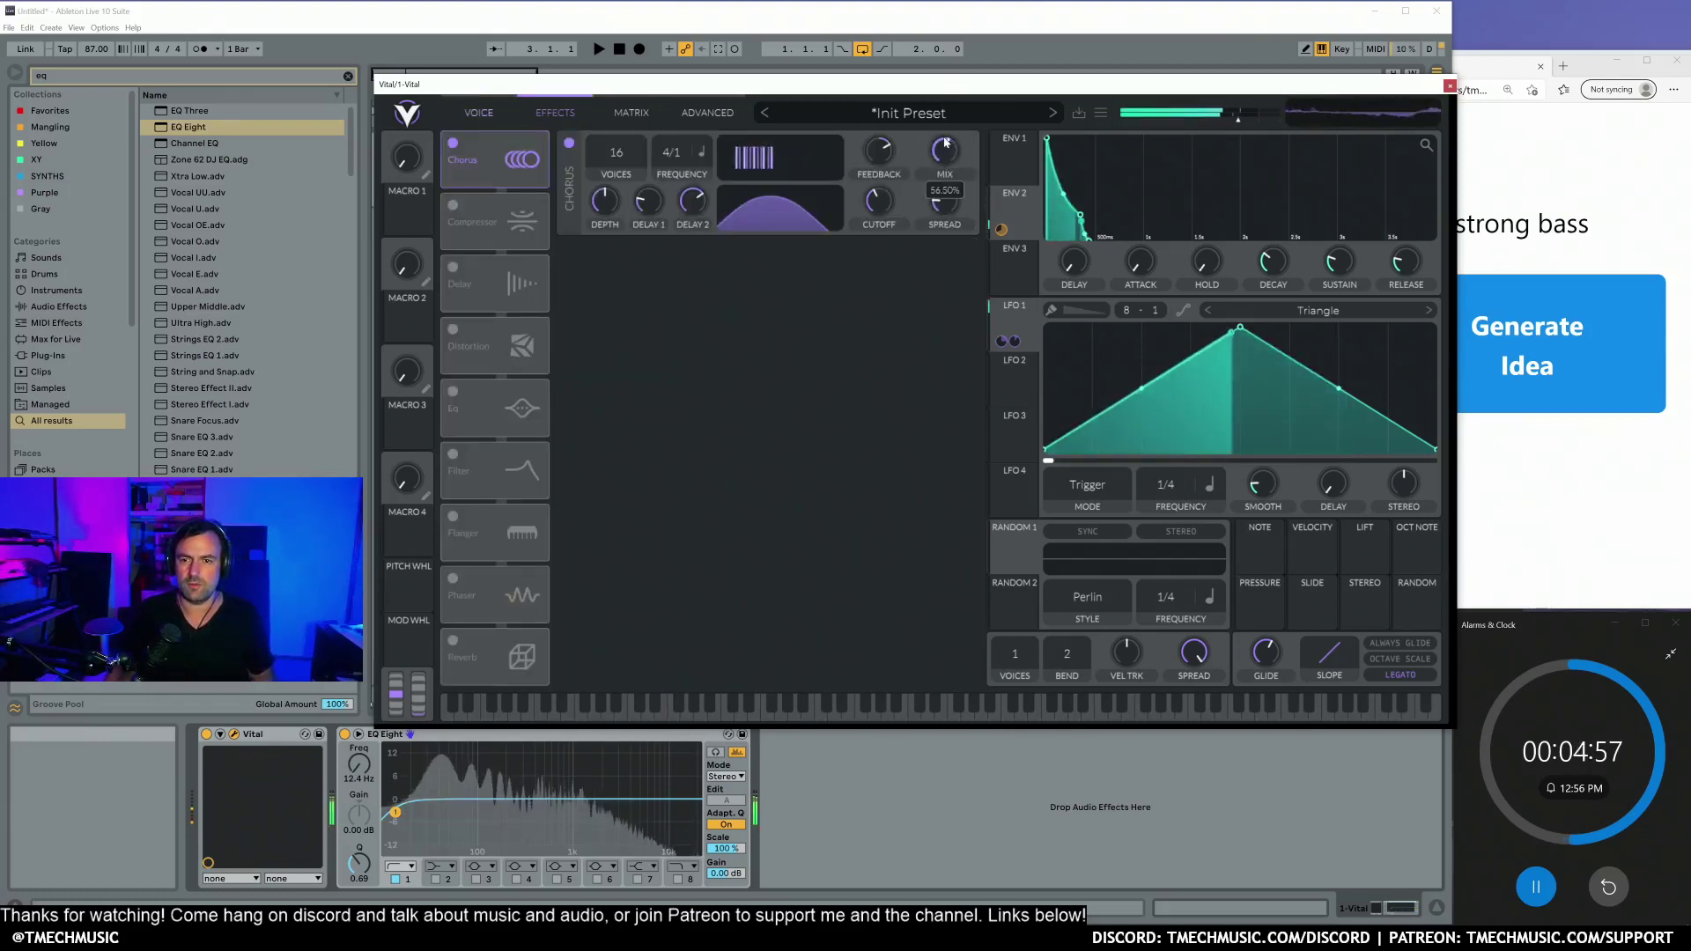
pyautogui.moveTo(1080, 214)
pyautogui.mouseDown()
pyautogui.moveTo(1095, 165)
pyautogui.moveTo(1084, 210)
pyautogui.moveTo(1067, 143)
pyautogui.moveTo(1038, 138)
pyautogui.mouseUp()
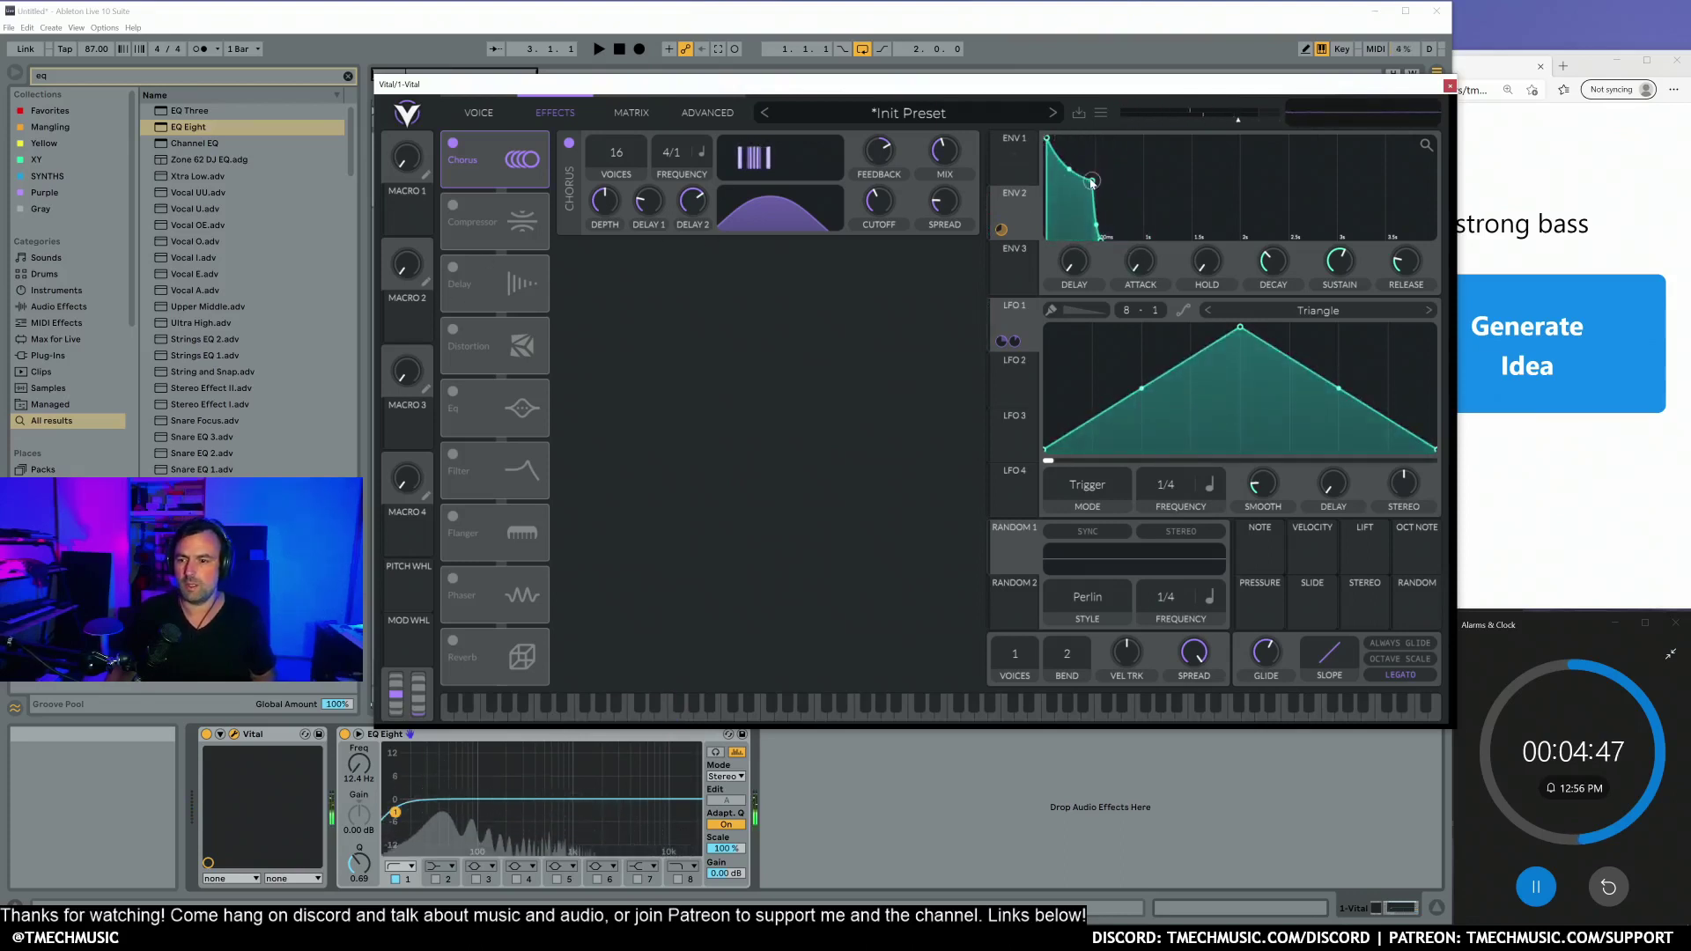
pyautogui.moveTo(1091, 182); pyautogui.dragTo(1090, 258)
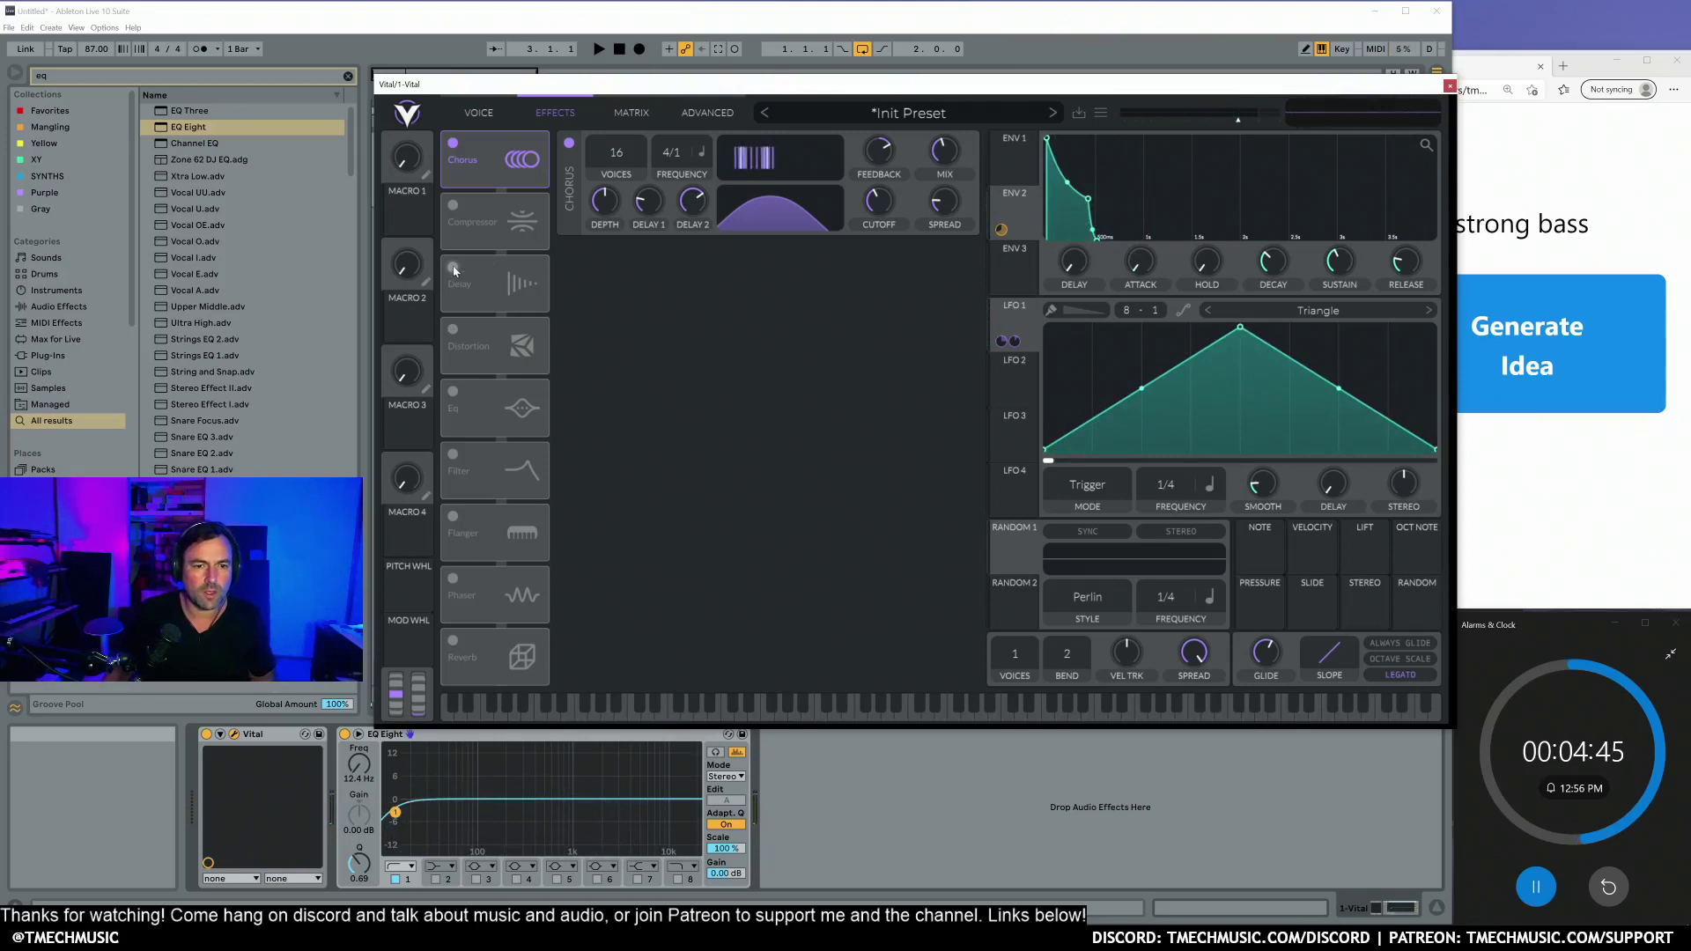
# Step: Enable the Distortion effect, place it ahead of Chorus, lower its drive to about -3.9 dB and compare the sound with it bypassed
pyautogui.click(454, 332)
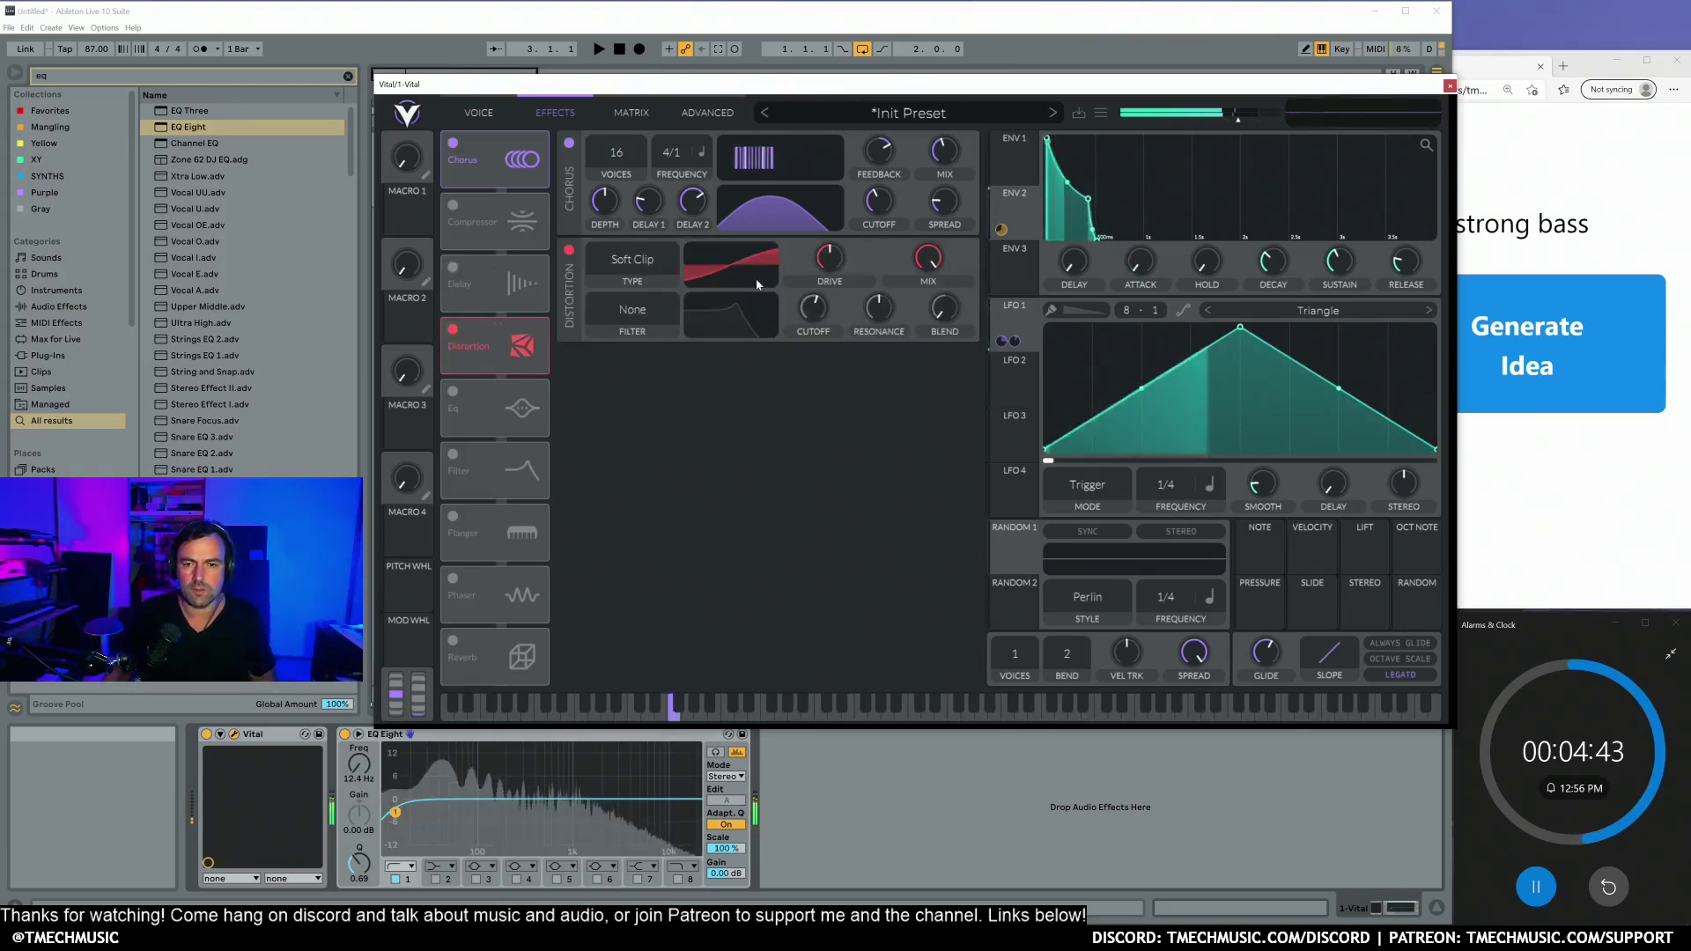
pyautogui.moveTo(495, 347); pyautogui.dragTo(494, 160)
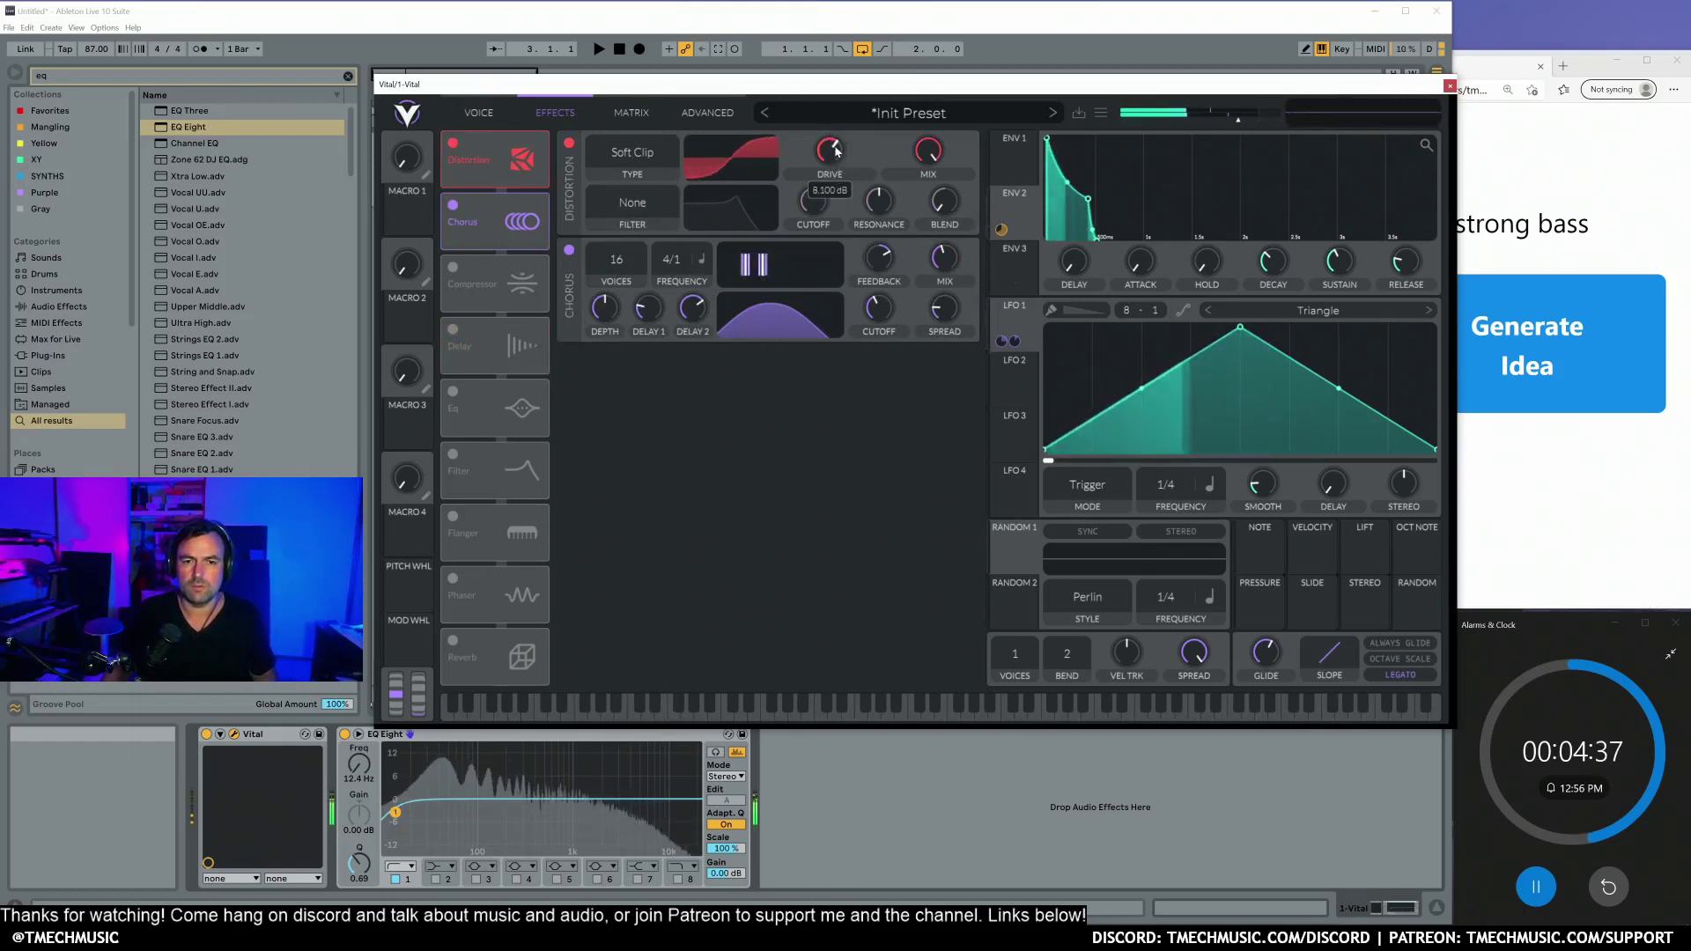
pyautogui.click(640, 159)
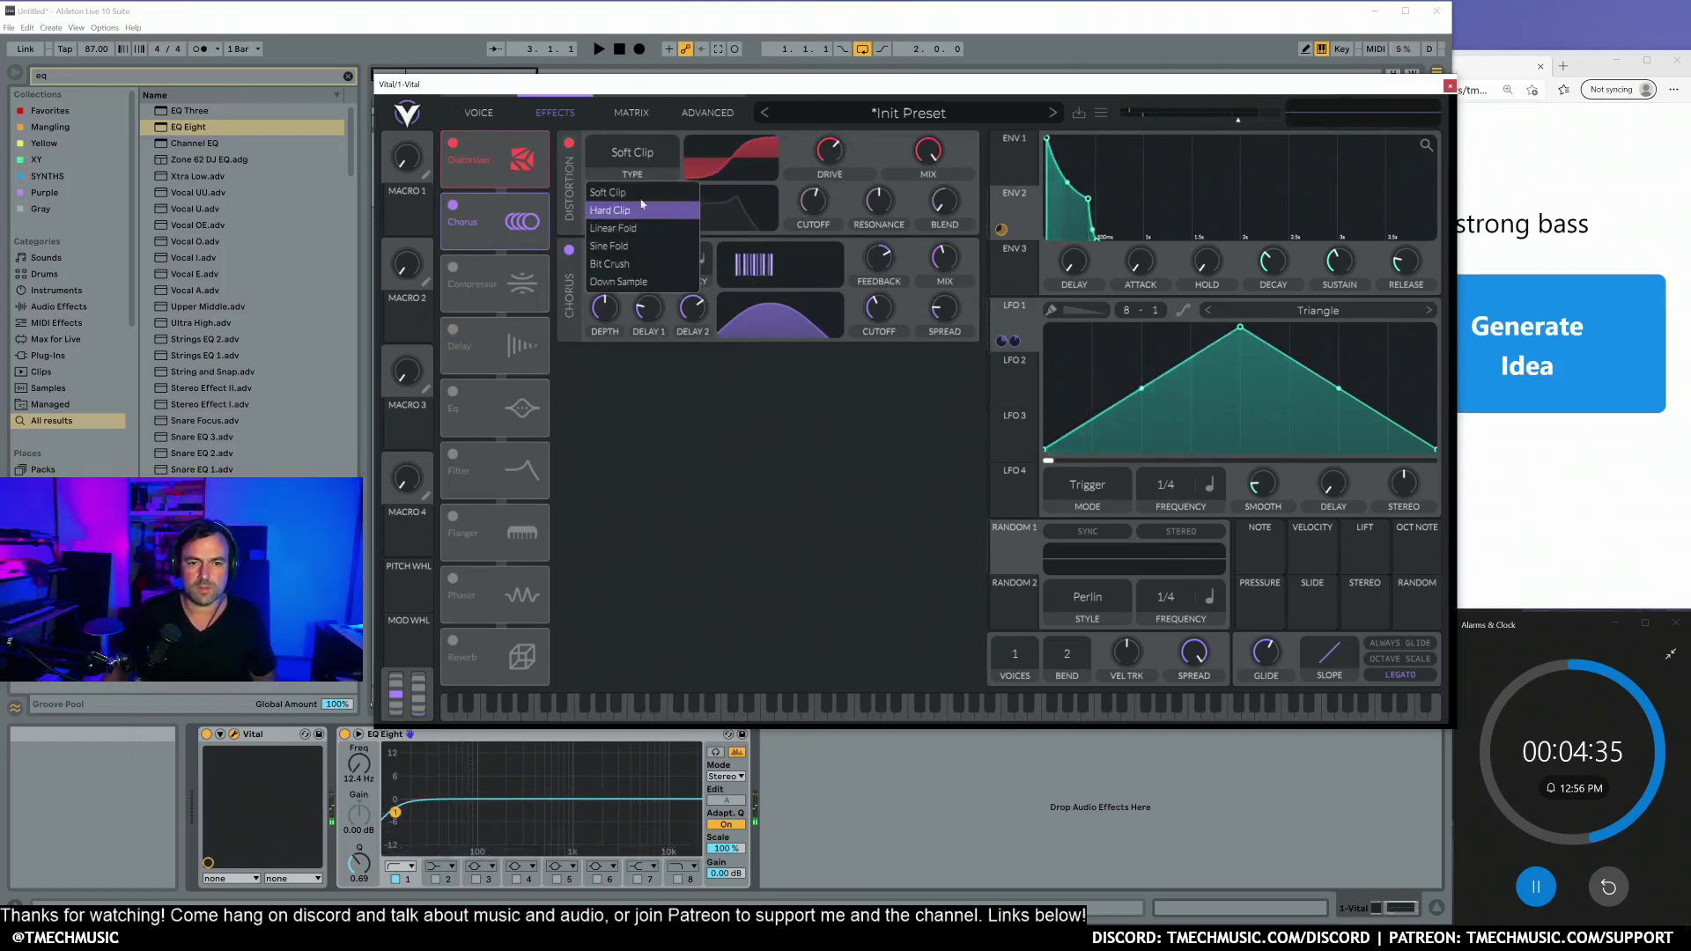
pyautogui.click(708, 113)
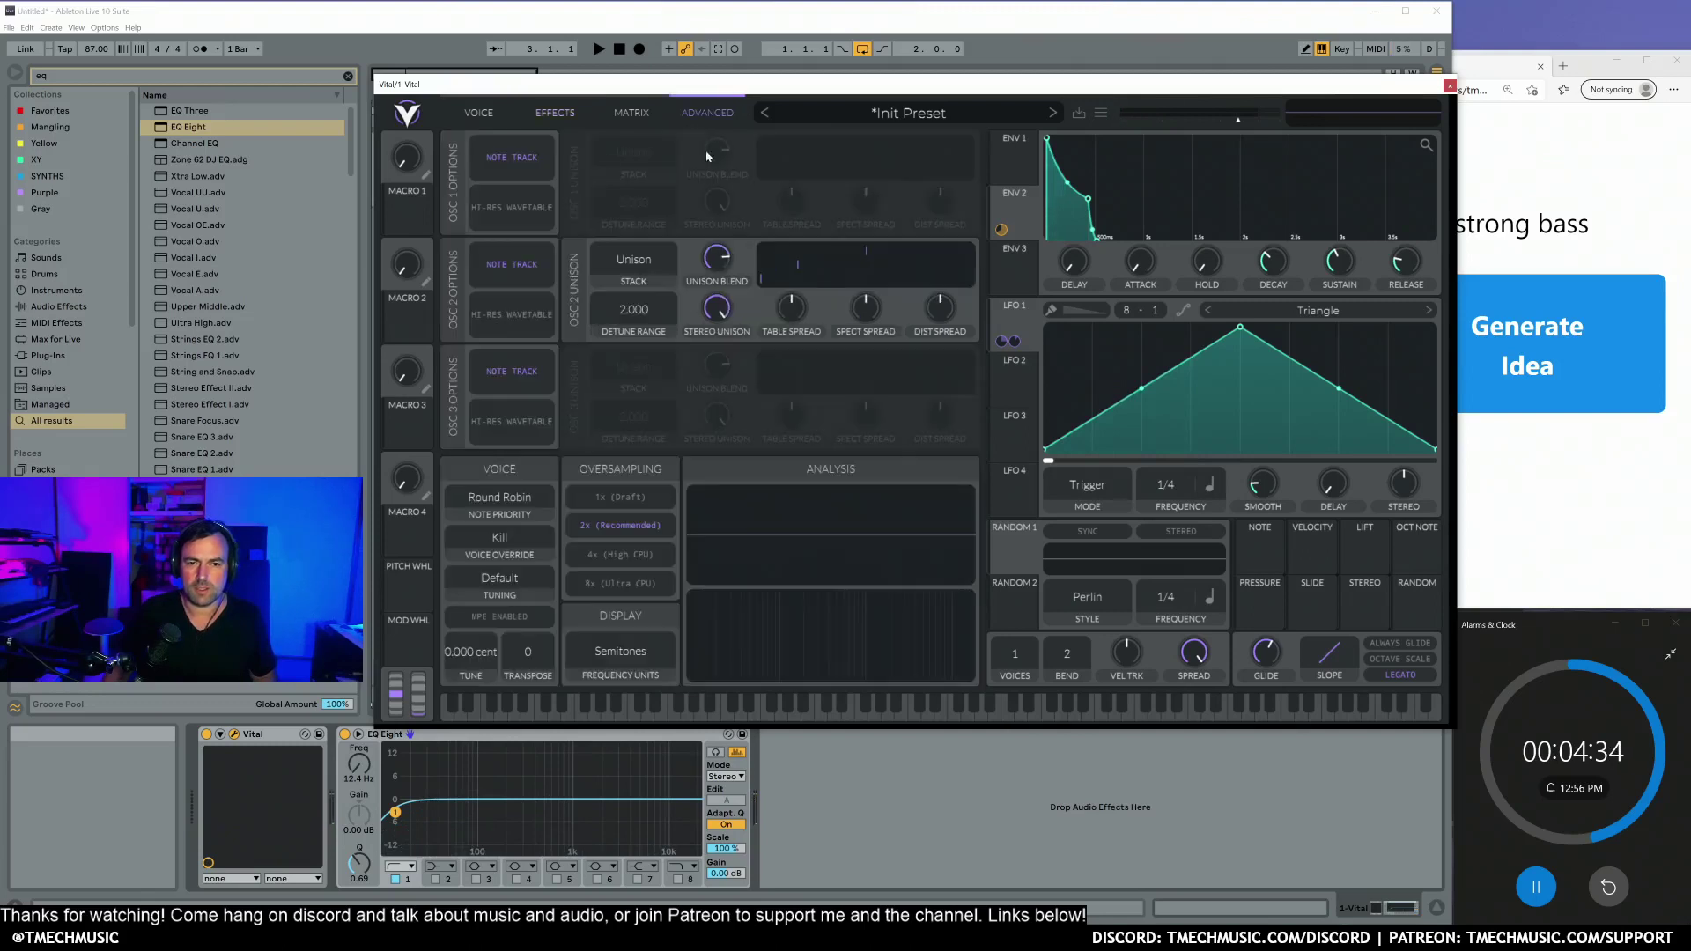
pyautogui.click(585, 118)
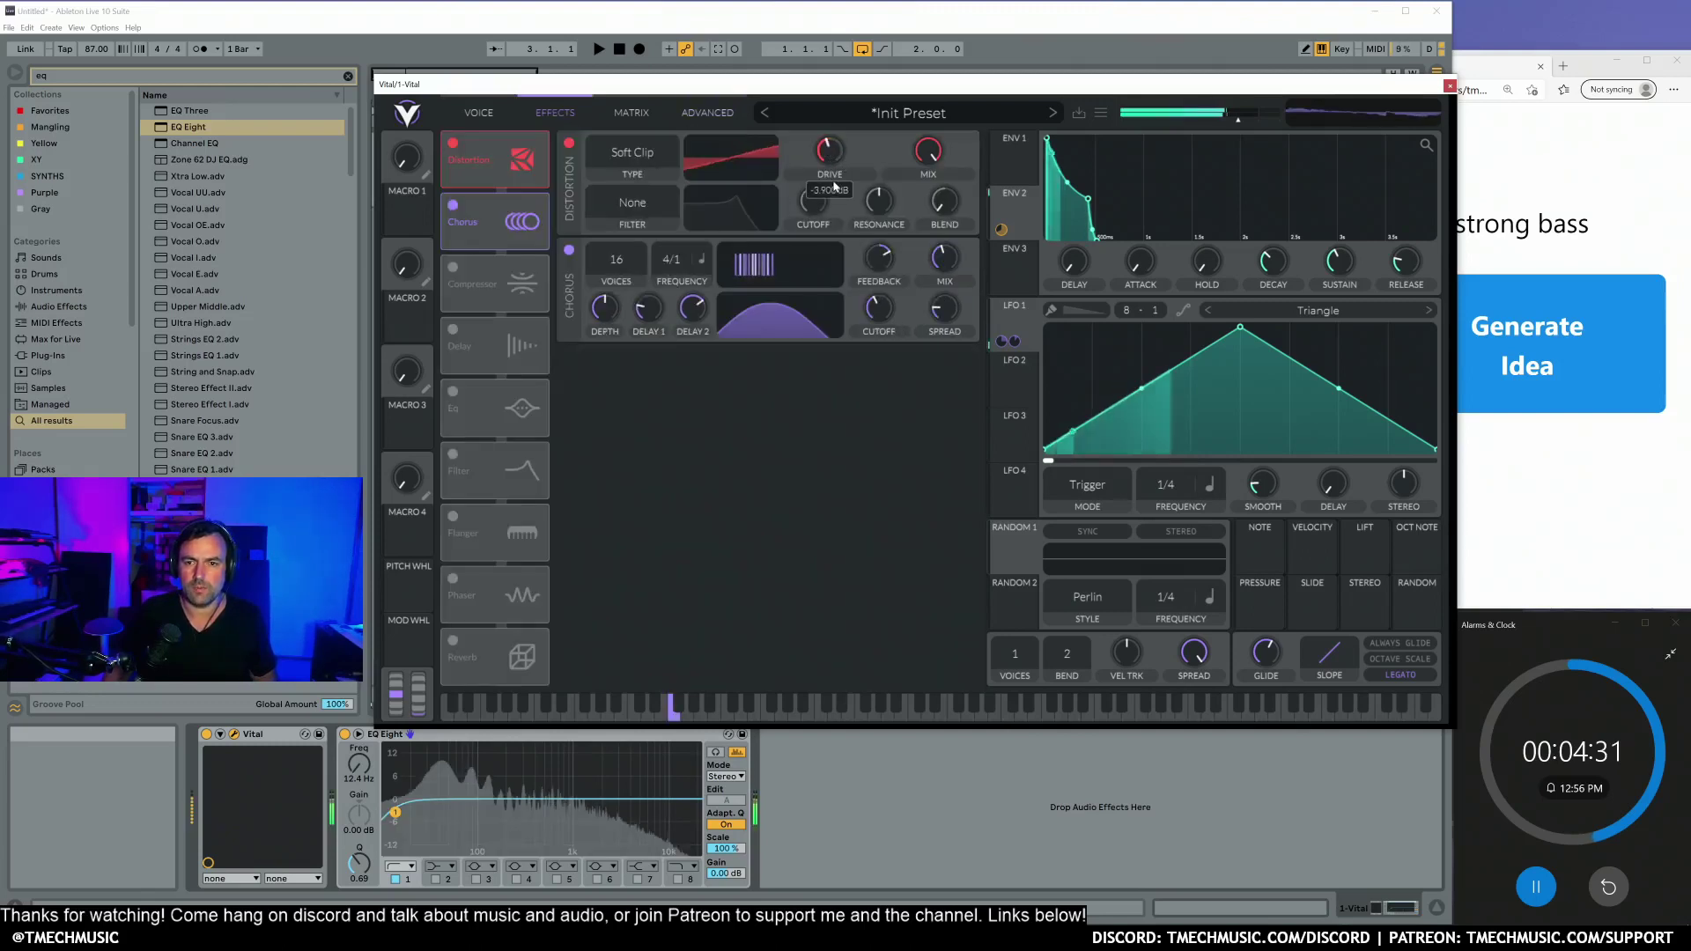
pyautogui.click(569, 145)
pyautogui.click(569, 145)
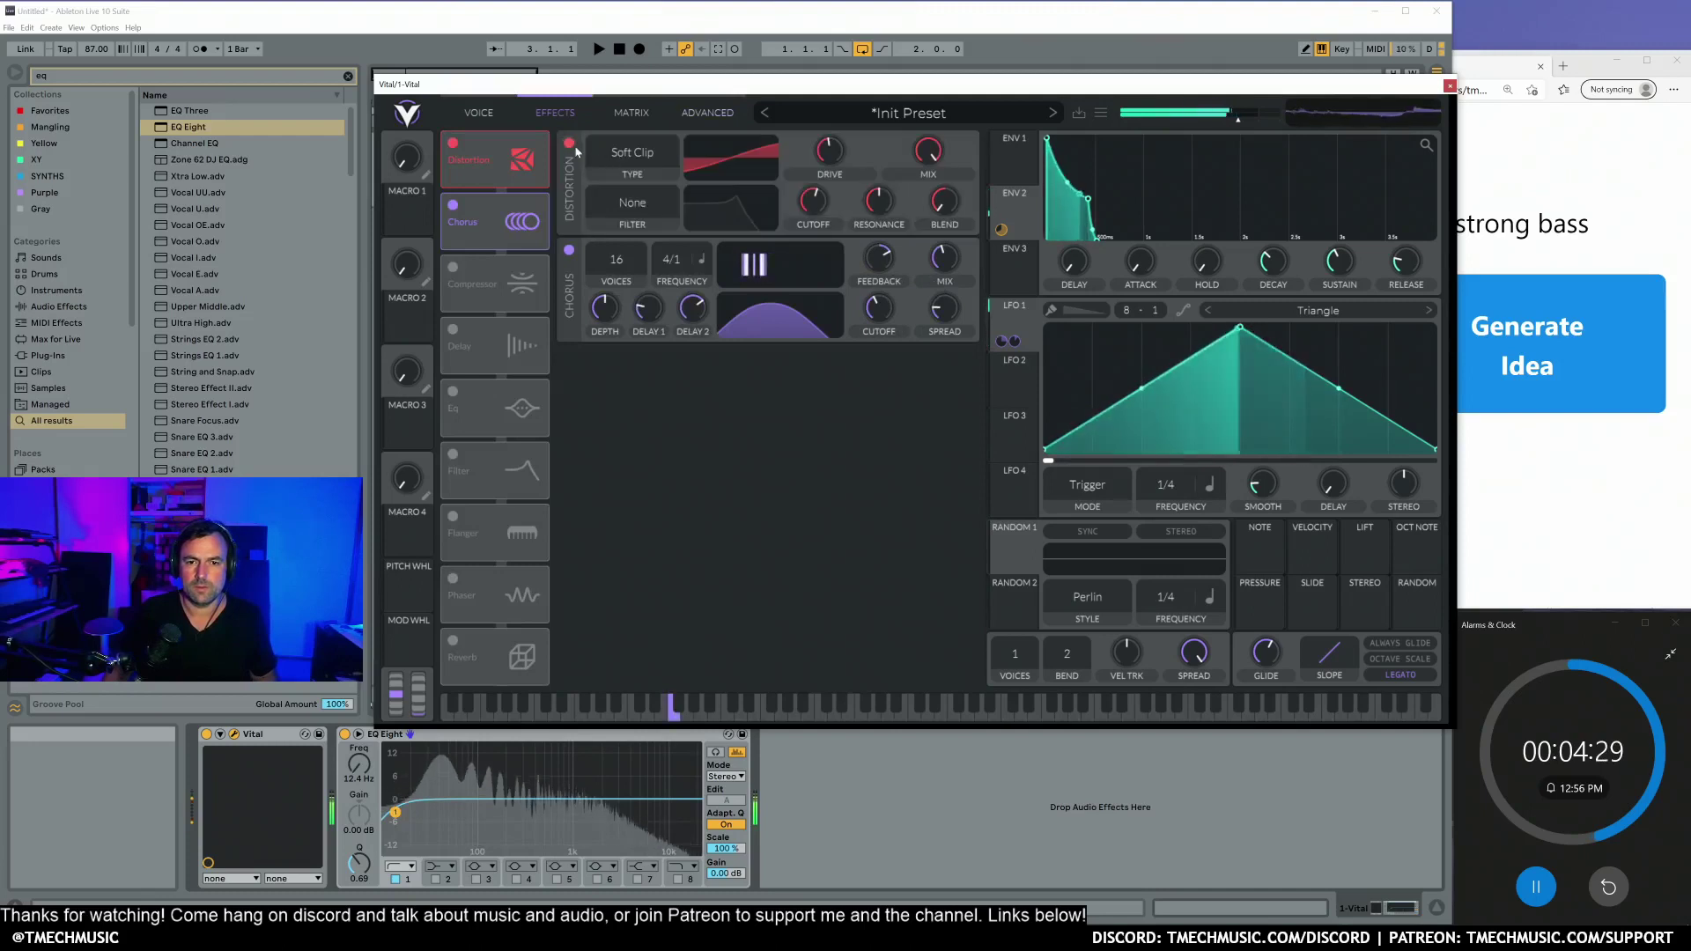
# Step: Set the distortion type to Sine Fold and raise its drive slightly
pyautogui.click(633, 152)
pyautogui.click(691, 245)
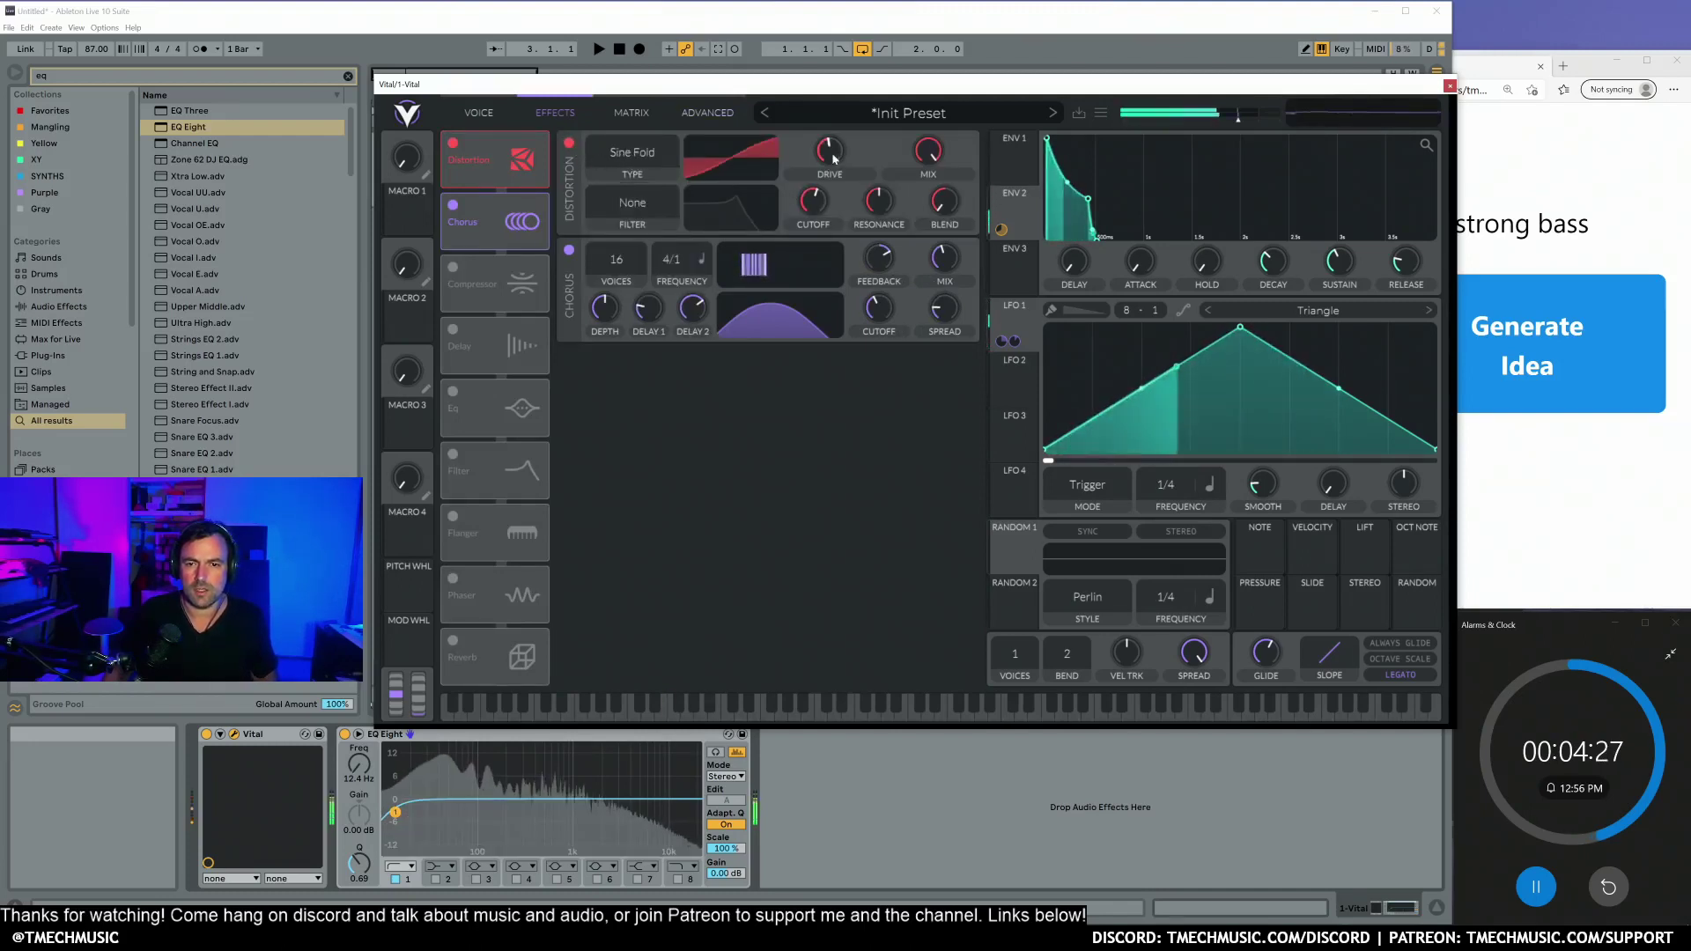
pyautogui.moveTo(832, 146)
pyautogui.mouseDown()
pyautogui.moveTo(837, 111)
pyautogui.moveTo(837, 131)
pyautogui.mouseUp()
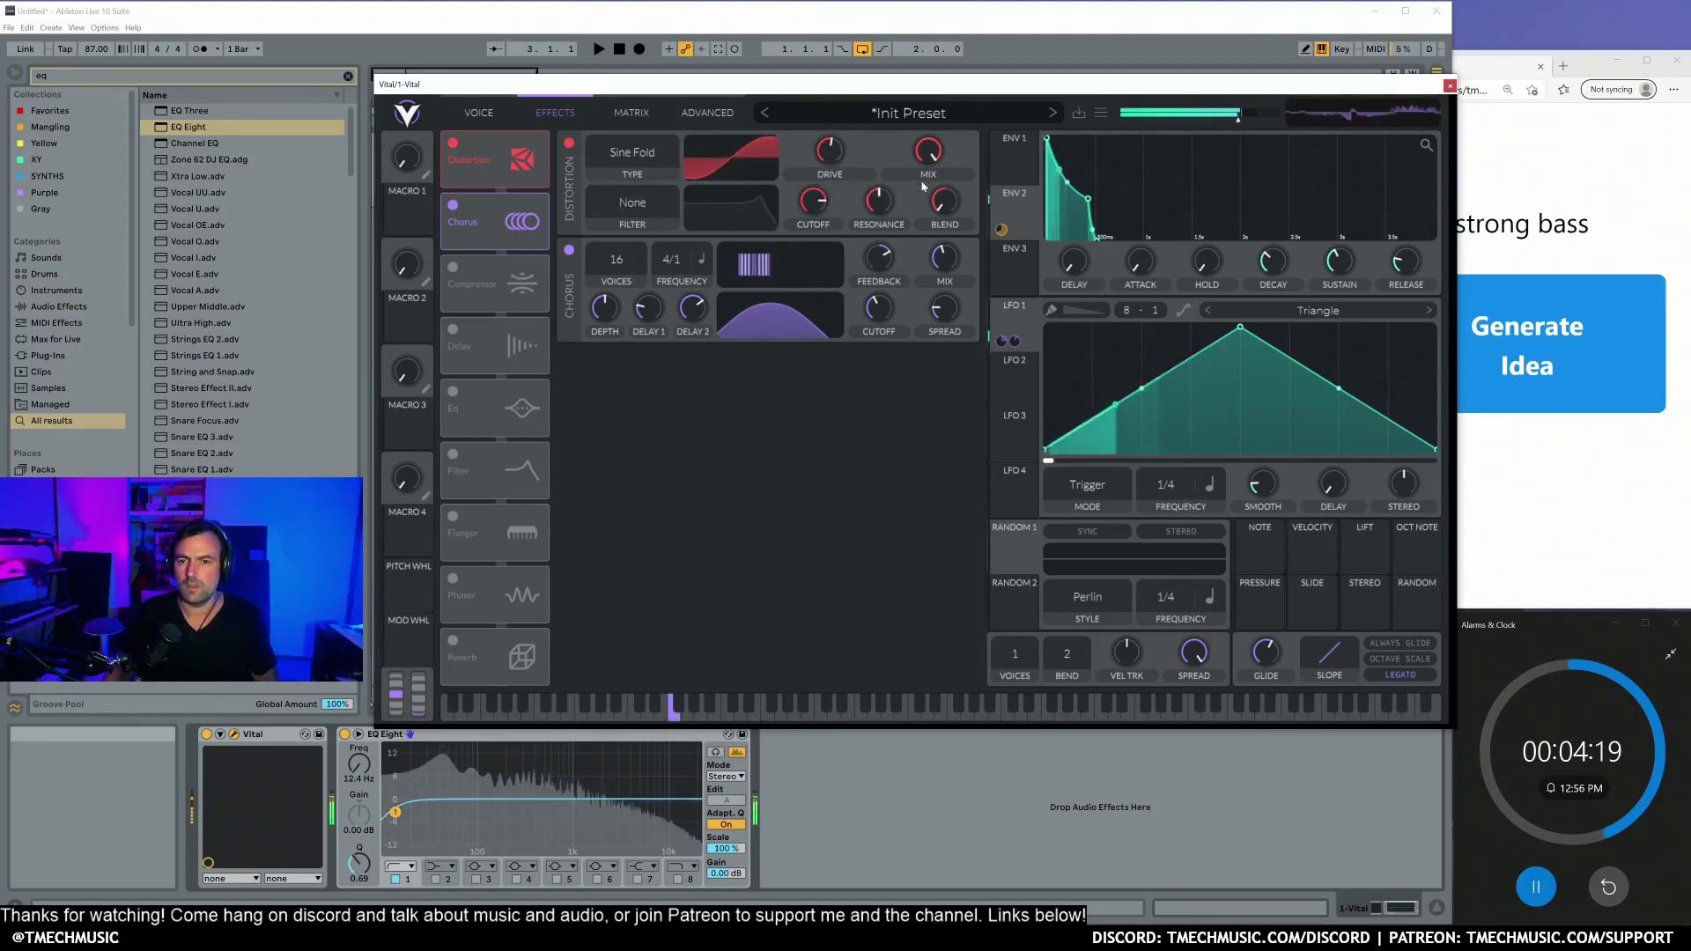
# Step: Set the distortion filter to Pre, raise its blend fully and set its resonance to about 31.5%
pyautogui.click(676, 205)
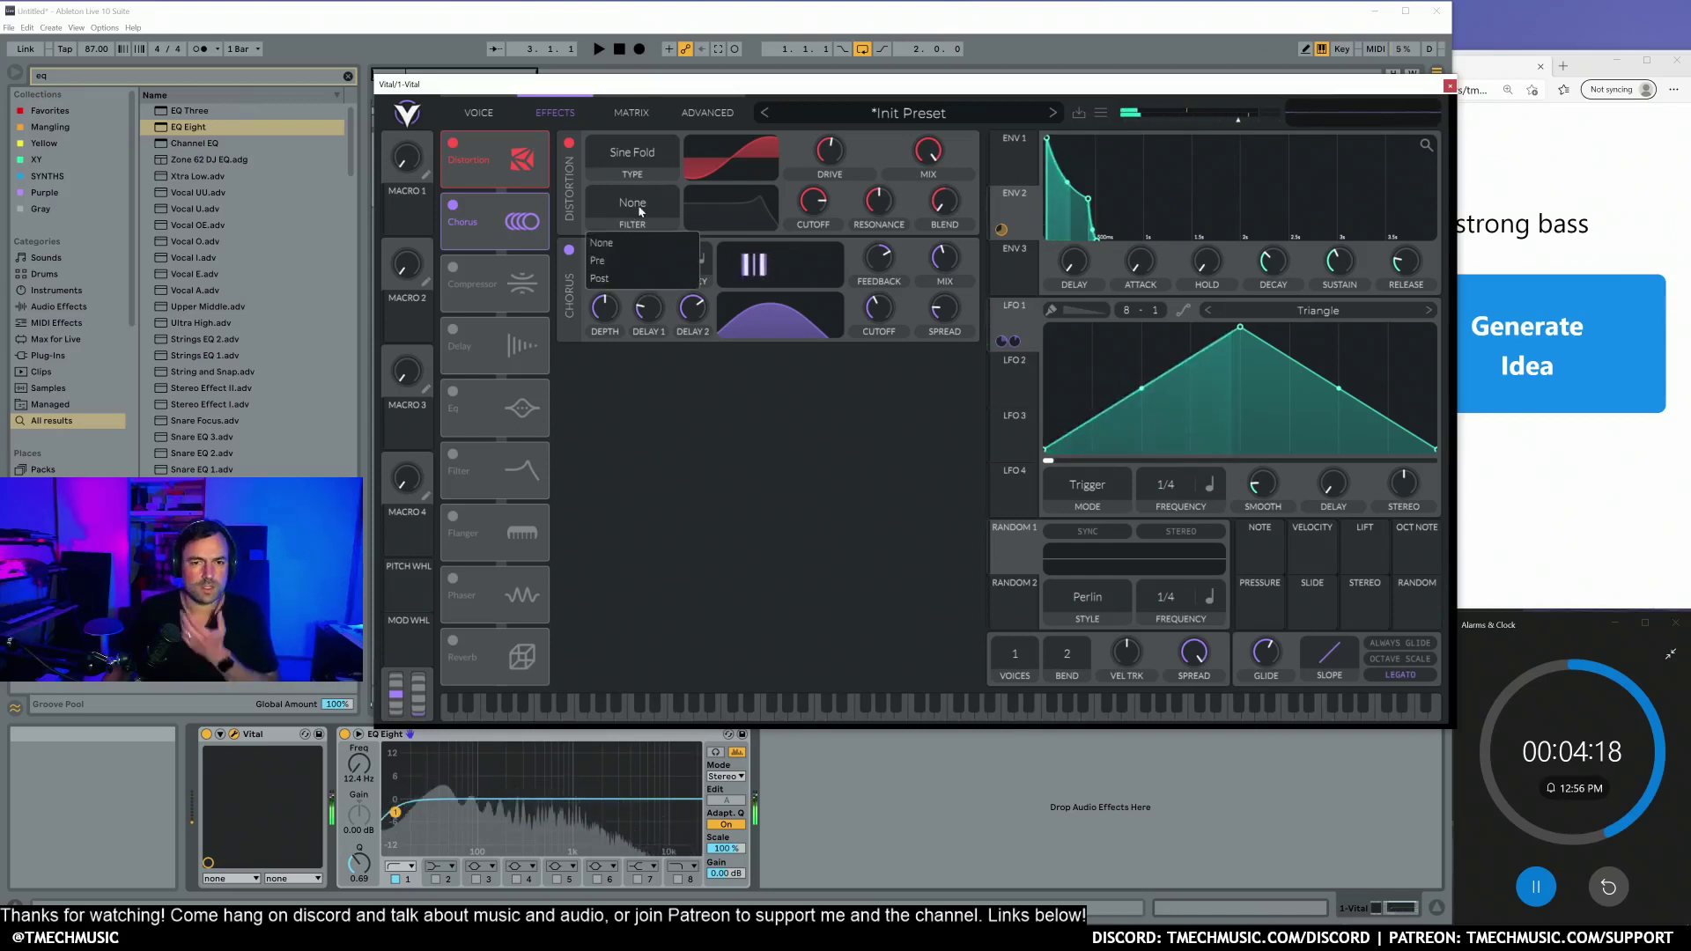
pyautogui.click(633, 262)
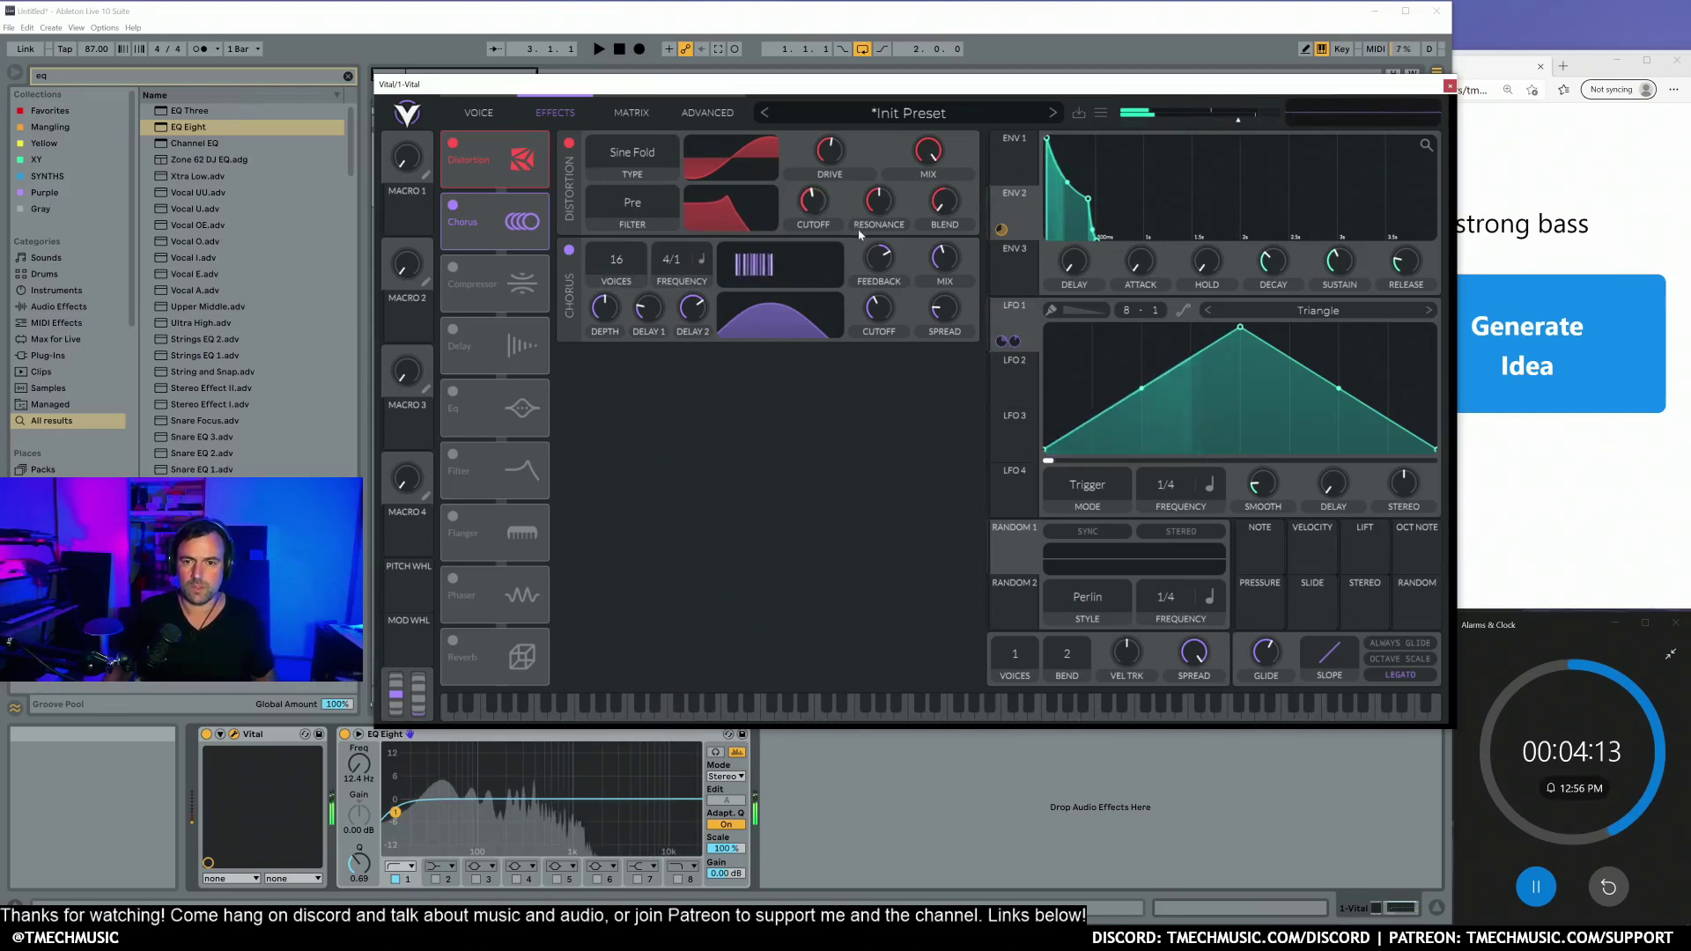
pyautogui.click(647, 211)
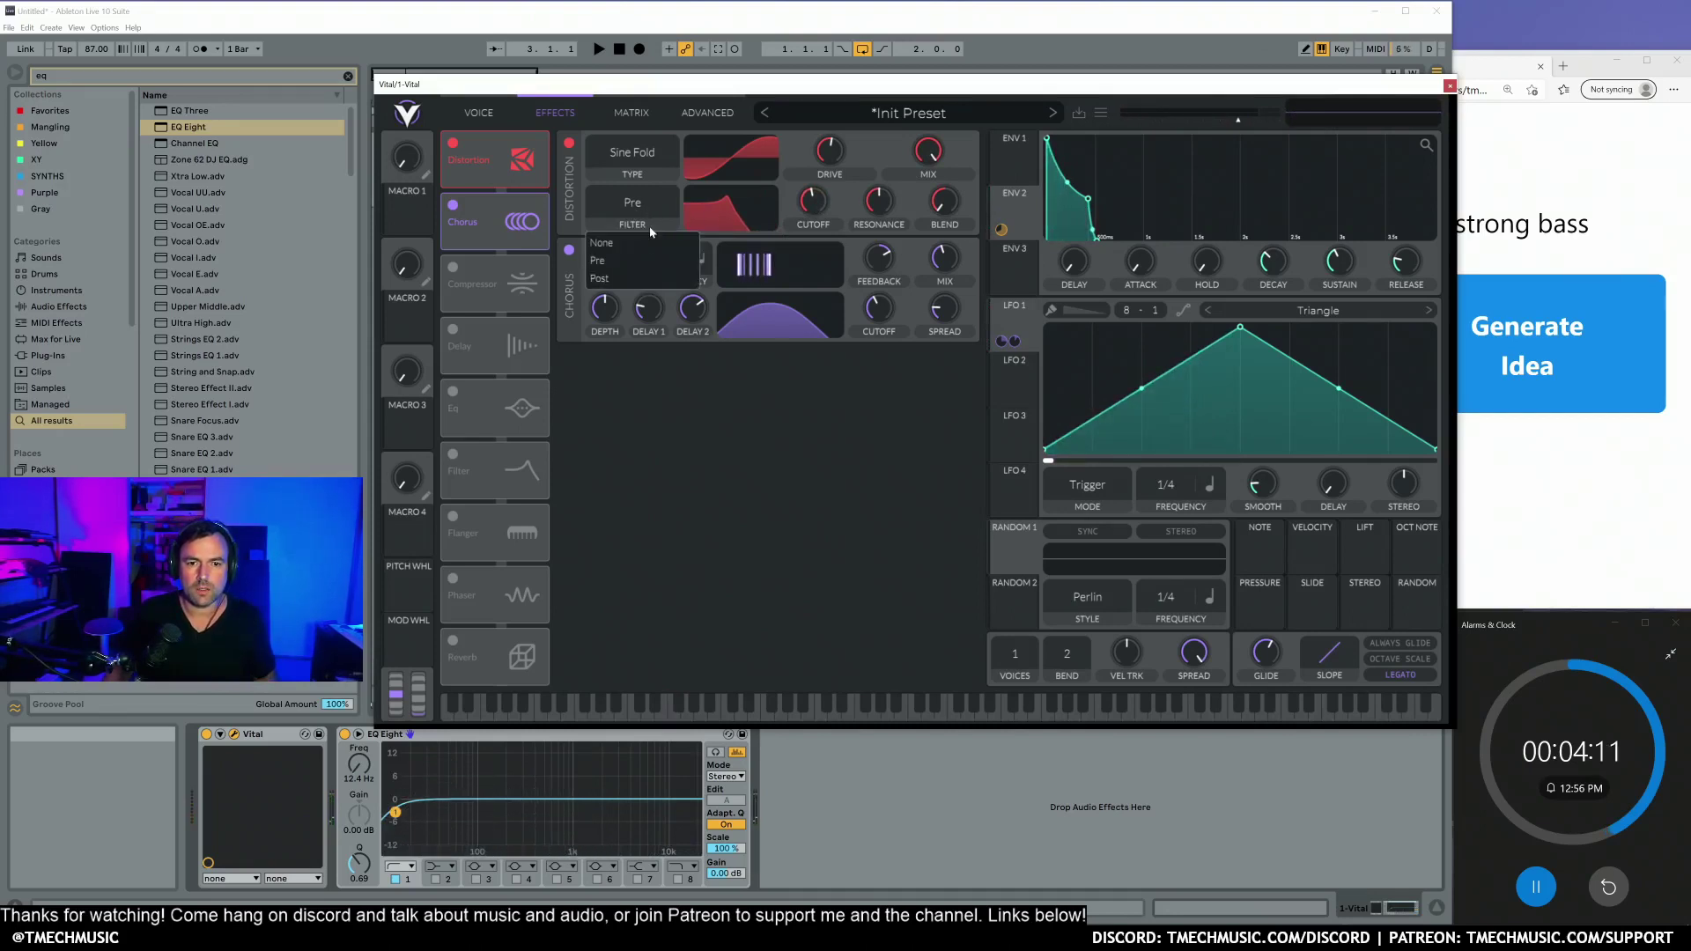
pyautogui.click(766, 209)
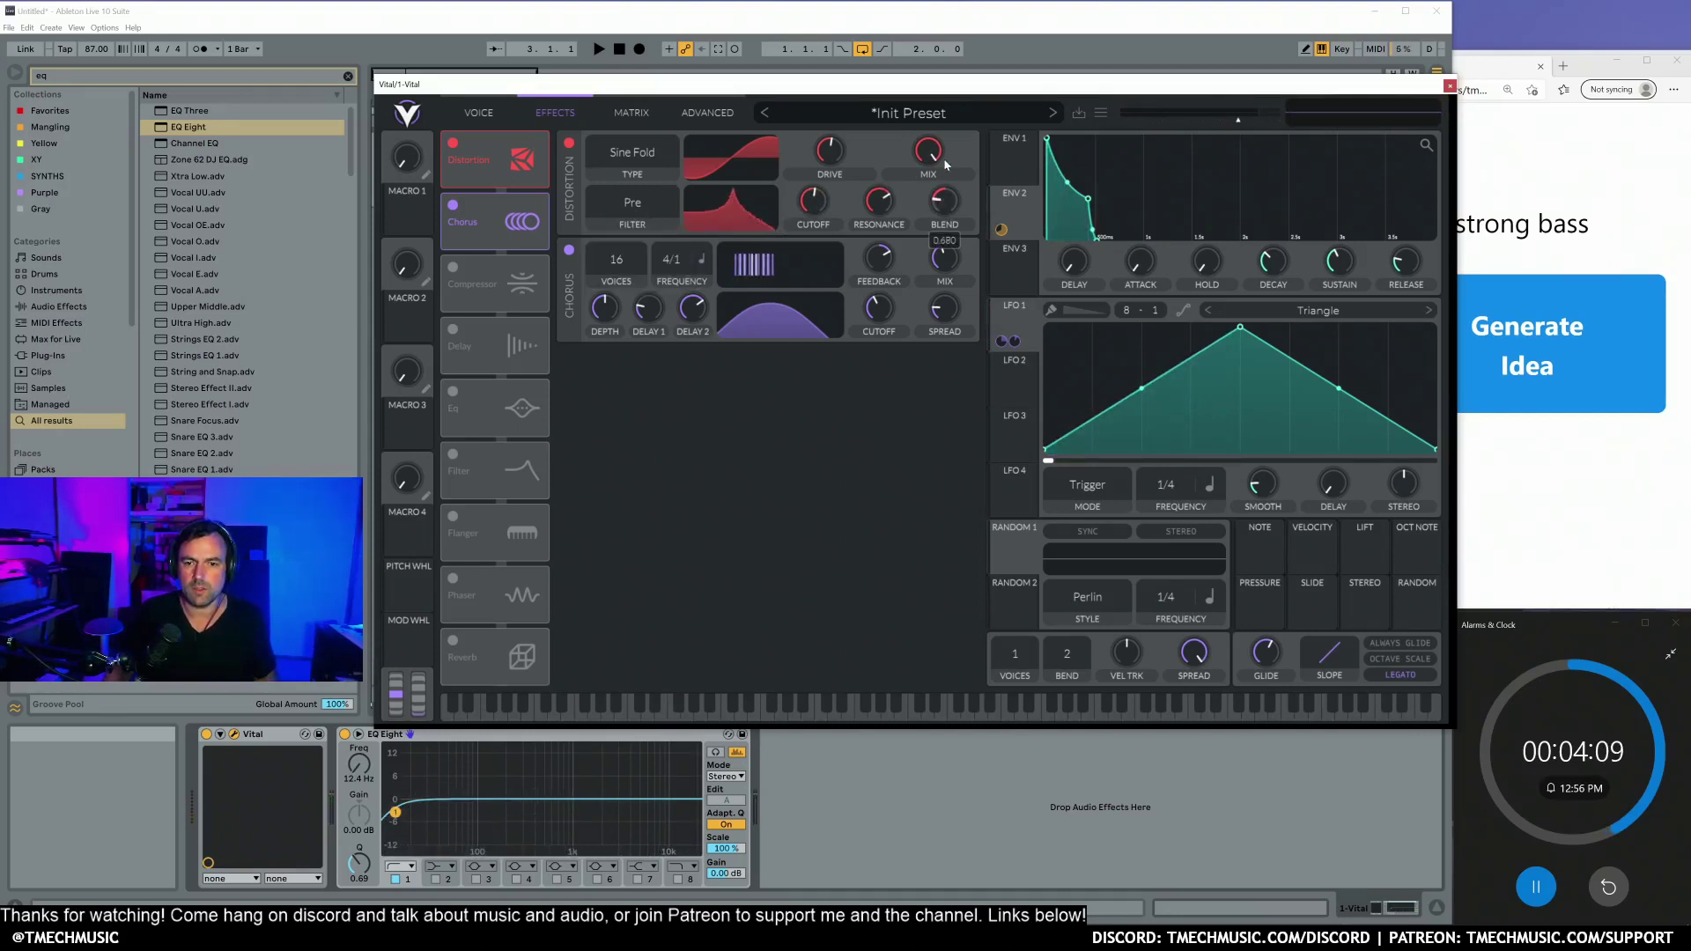
pyautogui.moveTo(945, 165); pyautogui.dragTo(965, 81)
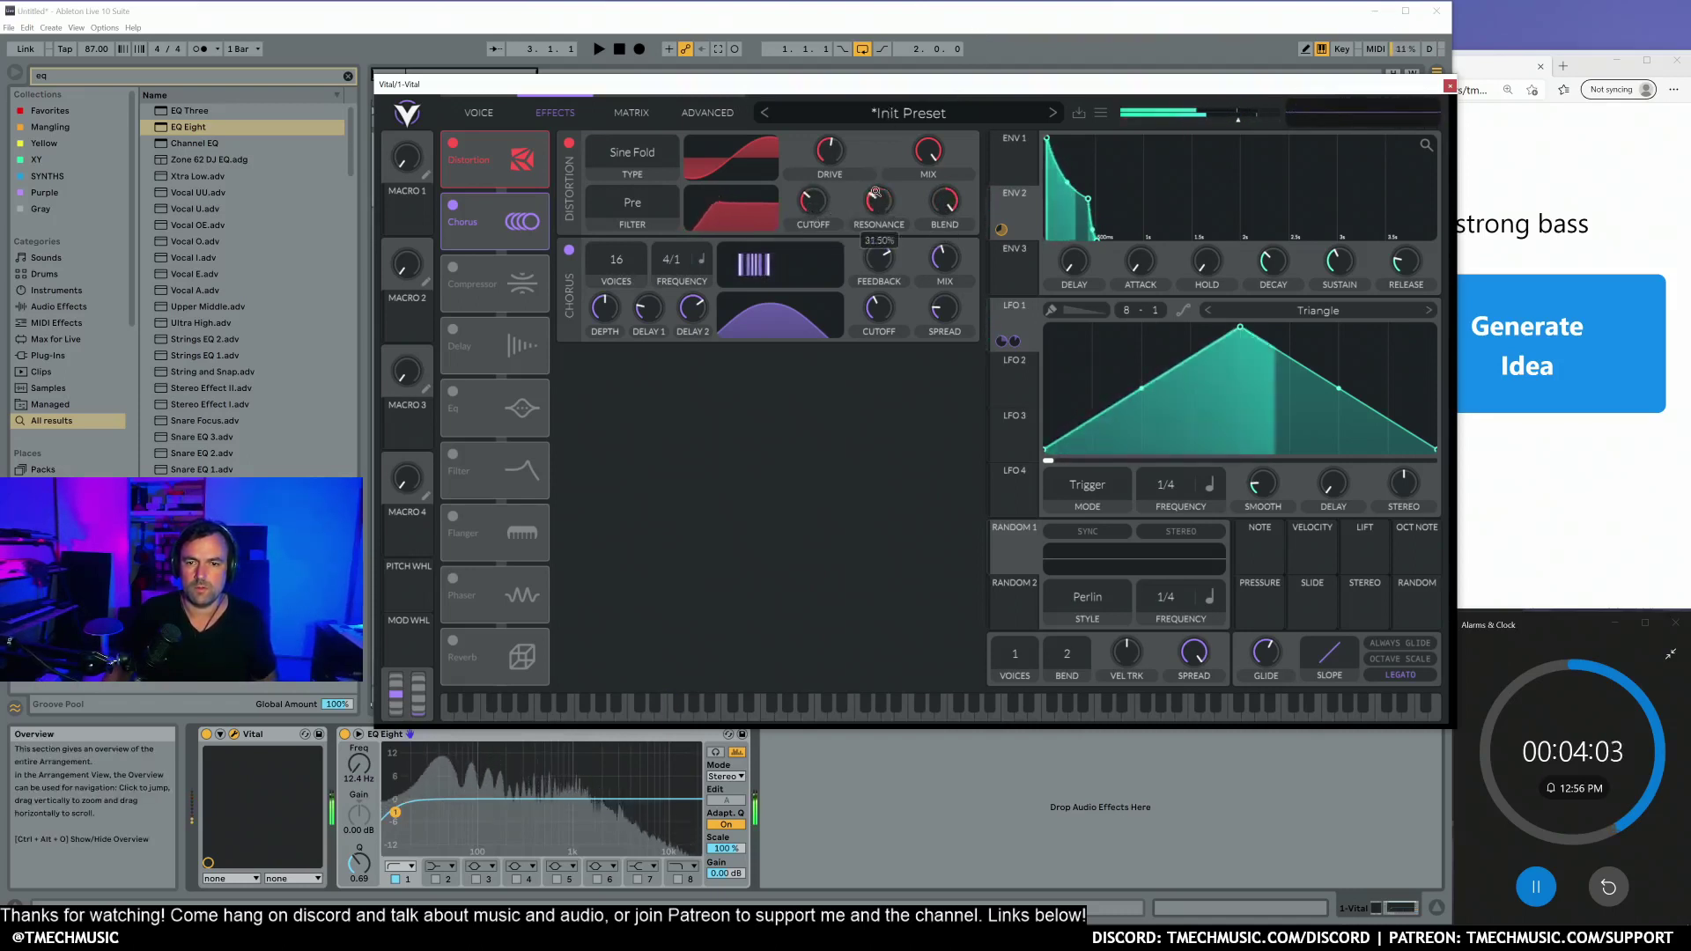
# Step: Assign Macro 1 to the distortion filter cutoff, sweep the macro to test it and return it to minimum
pyautogui.moveTo(812, 201)
pyautogui.mouseDown()
pyautogui.moveTo(821, 155)
pyautogui.moveTo(822, 200)
pyautogui.mouseUp()
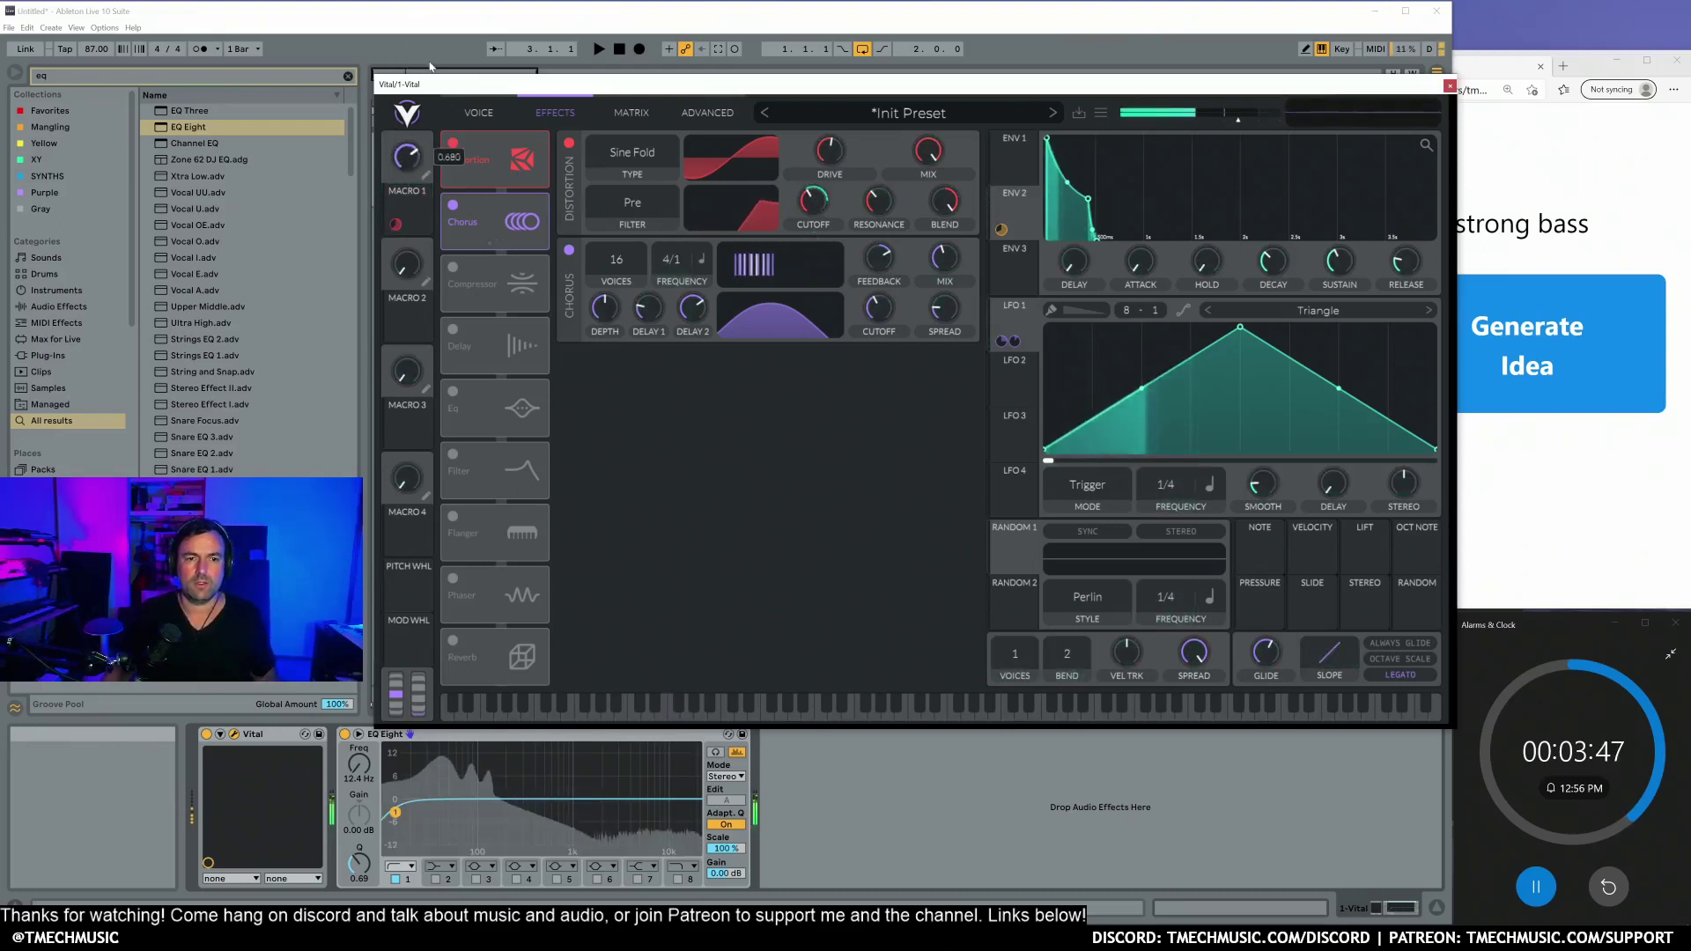
pyautogui.moveTo(815, 240)
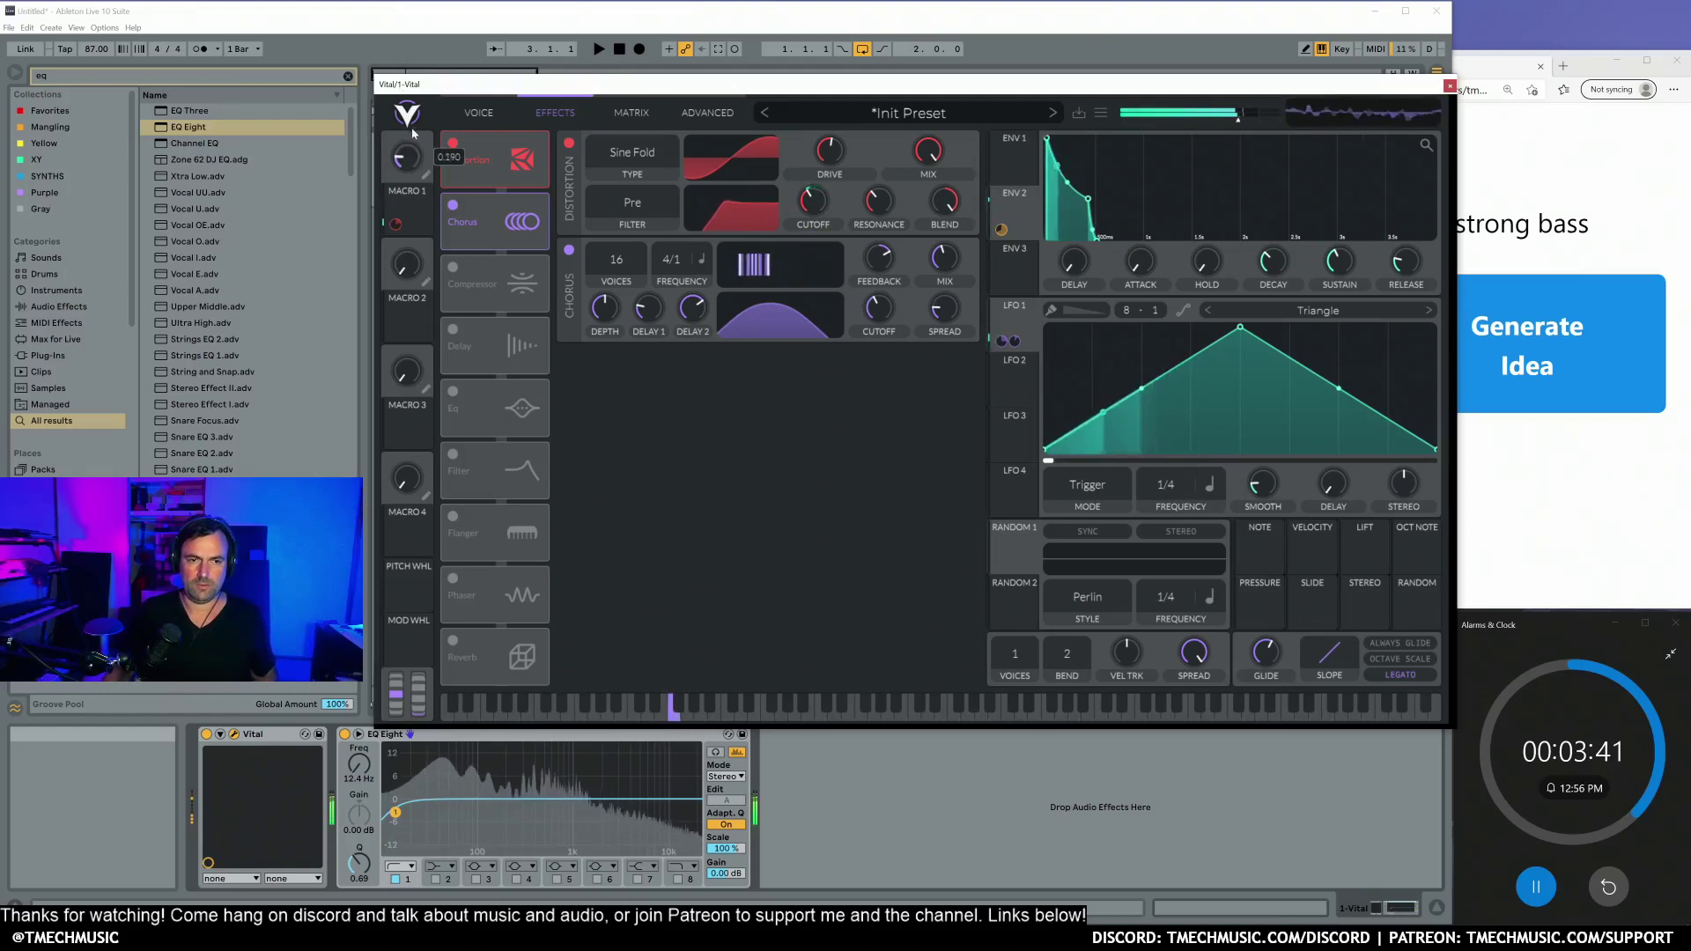
pyautogui.click(479, 113)
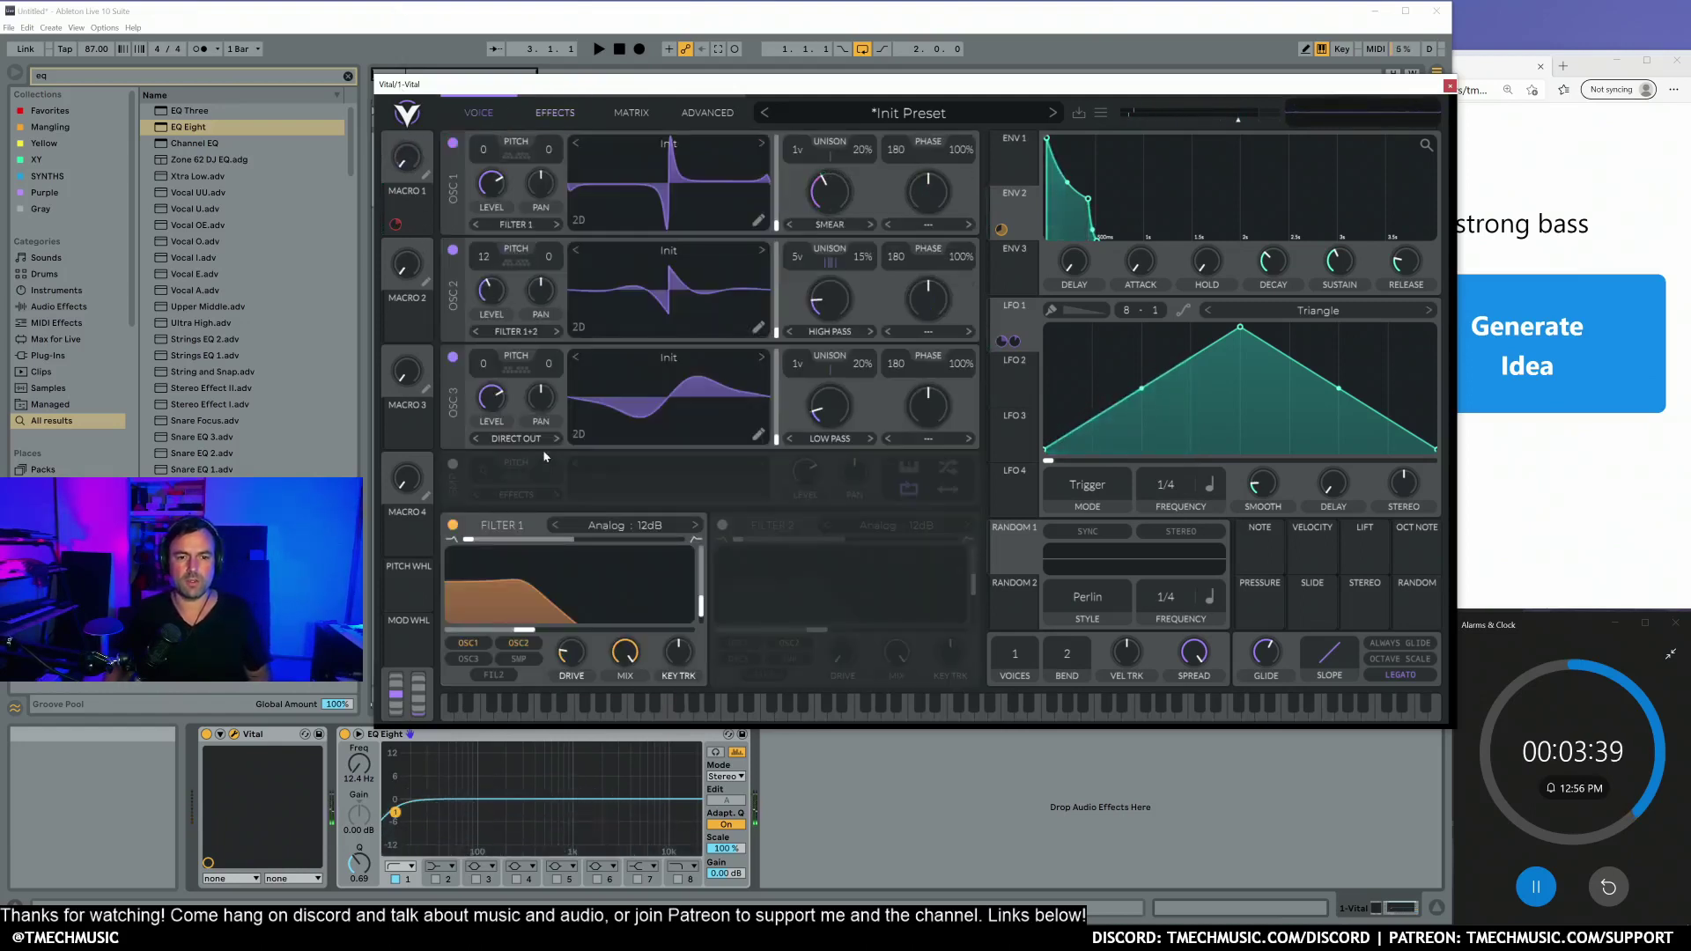
pyautogui.click(558, 118)
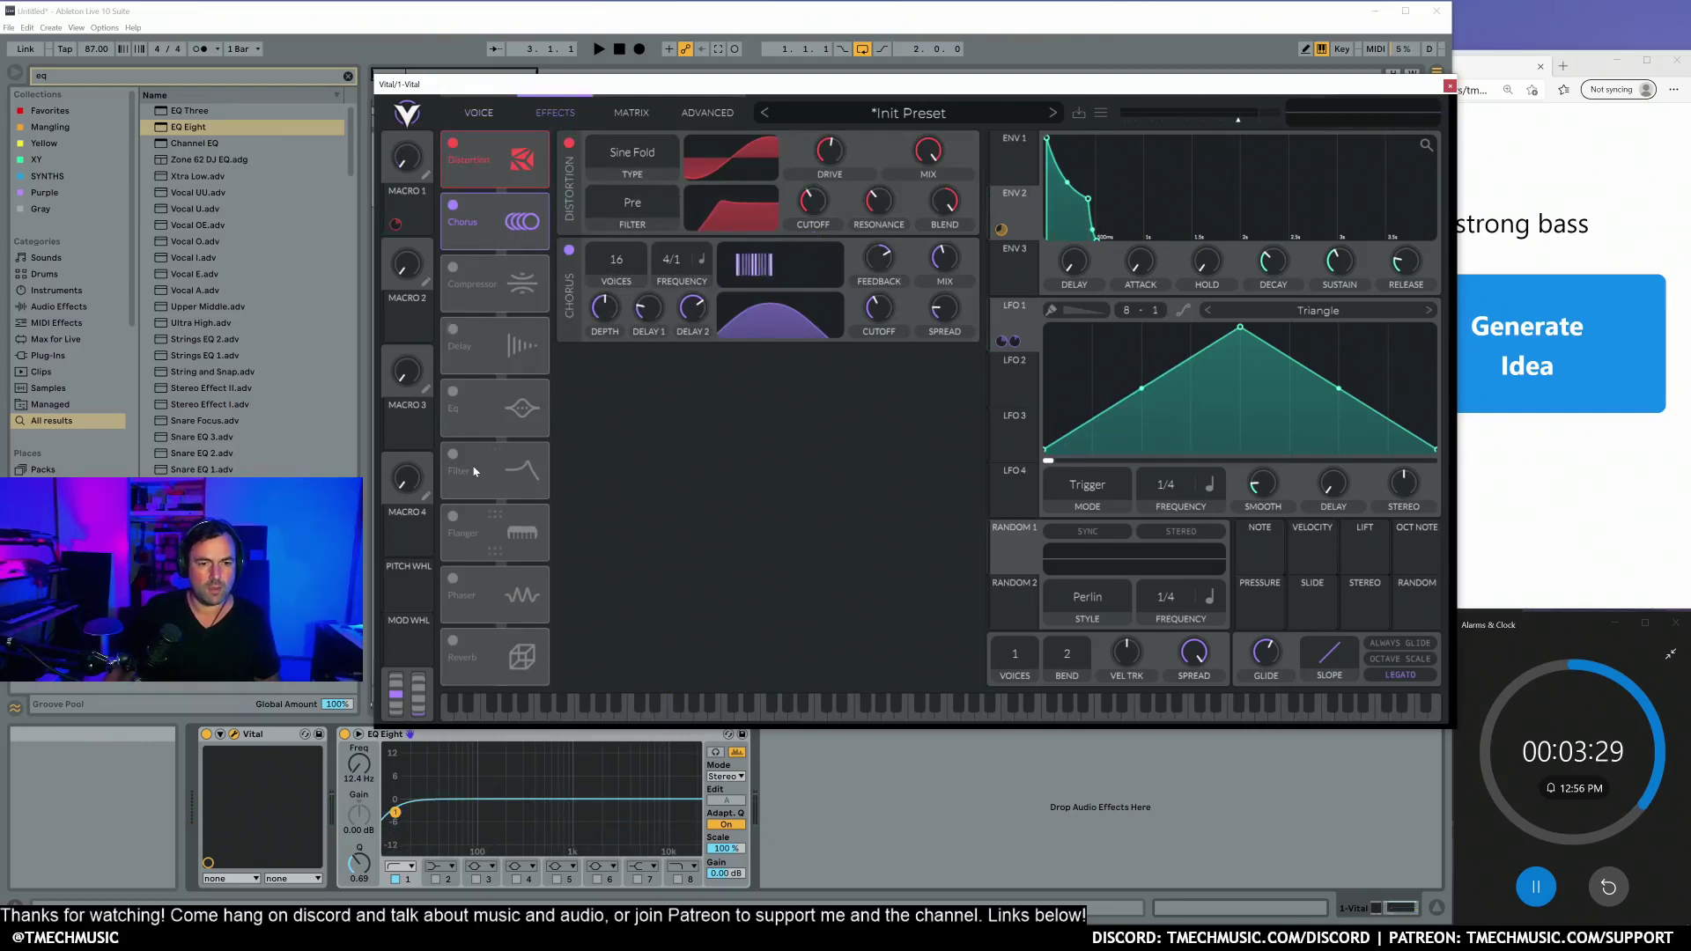
# Step: Enable the EQ effect, compare the sound with it bypassed and fine-tune the middle band's boost
pyautogui.click(452, 392)
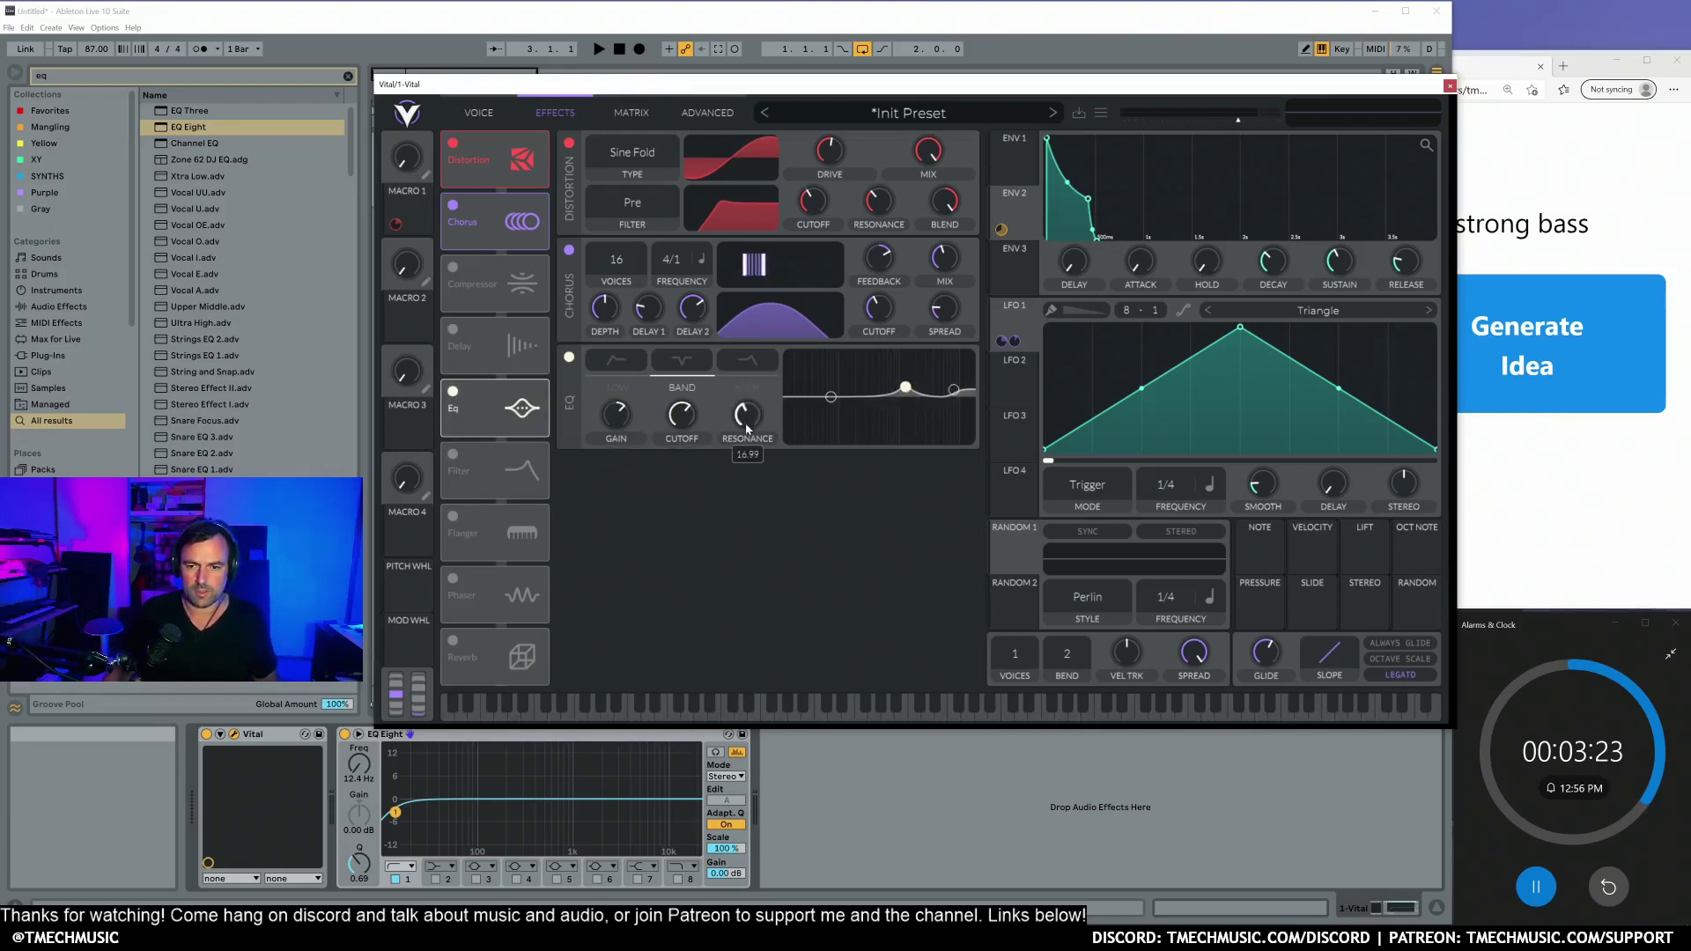
pyautogui.click(452, 392)
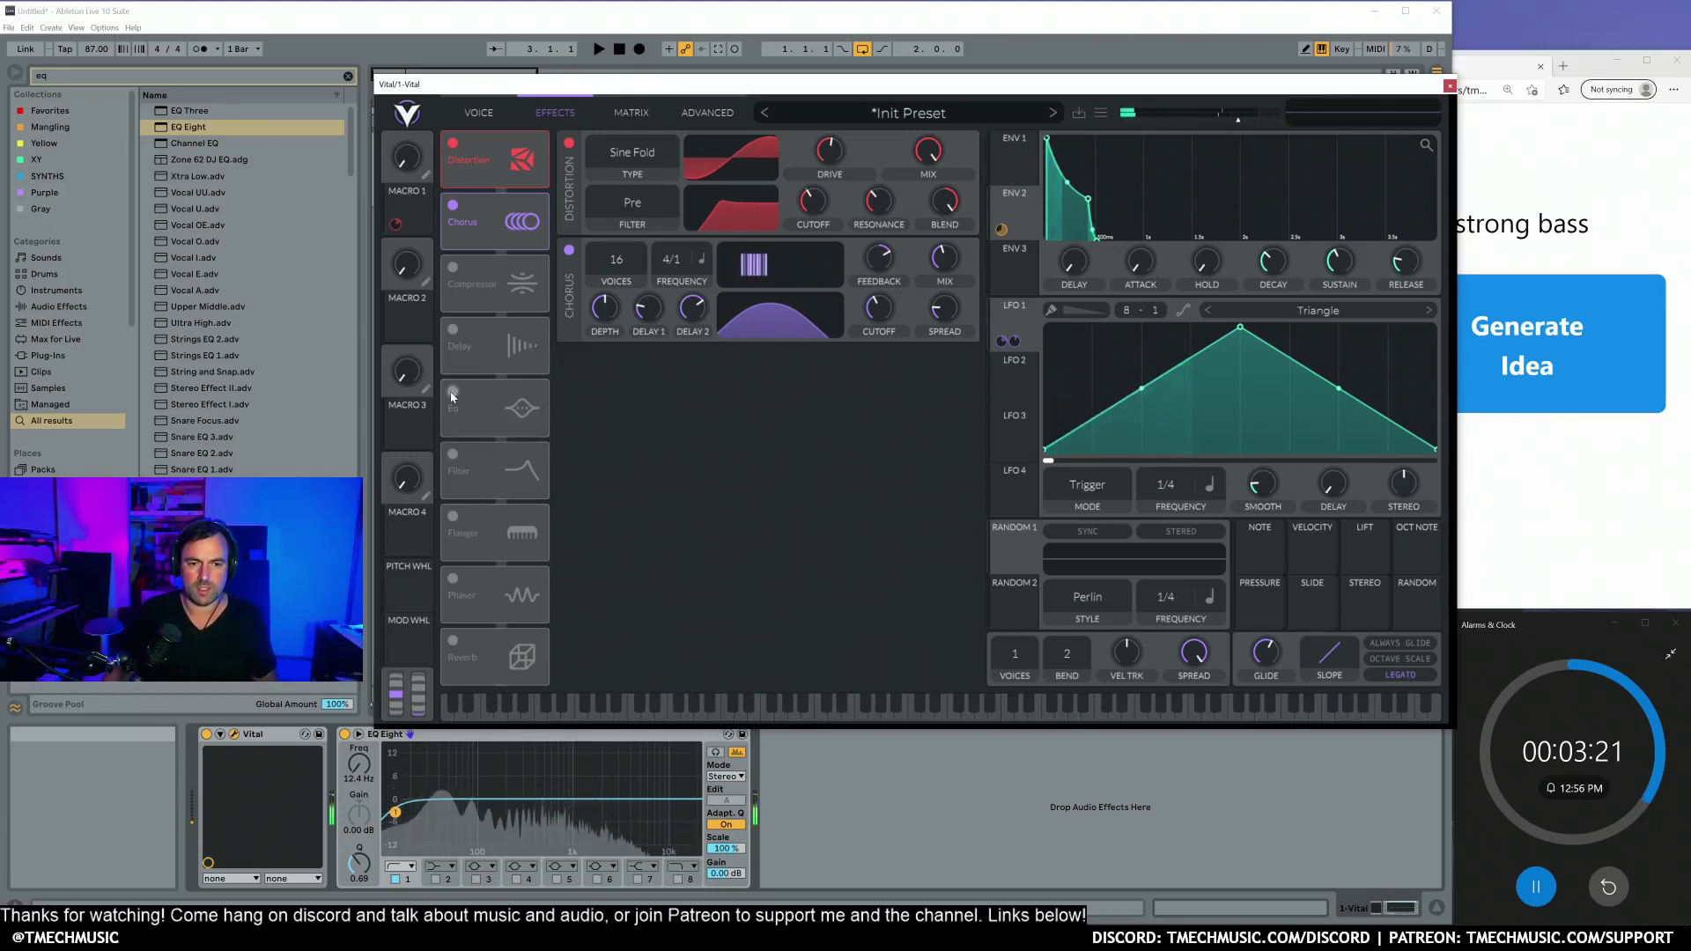
pyautogui.click(453, 392)
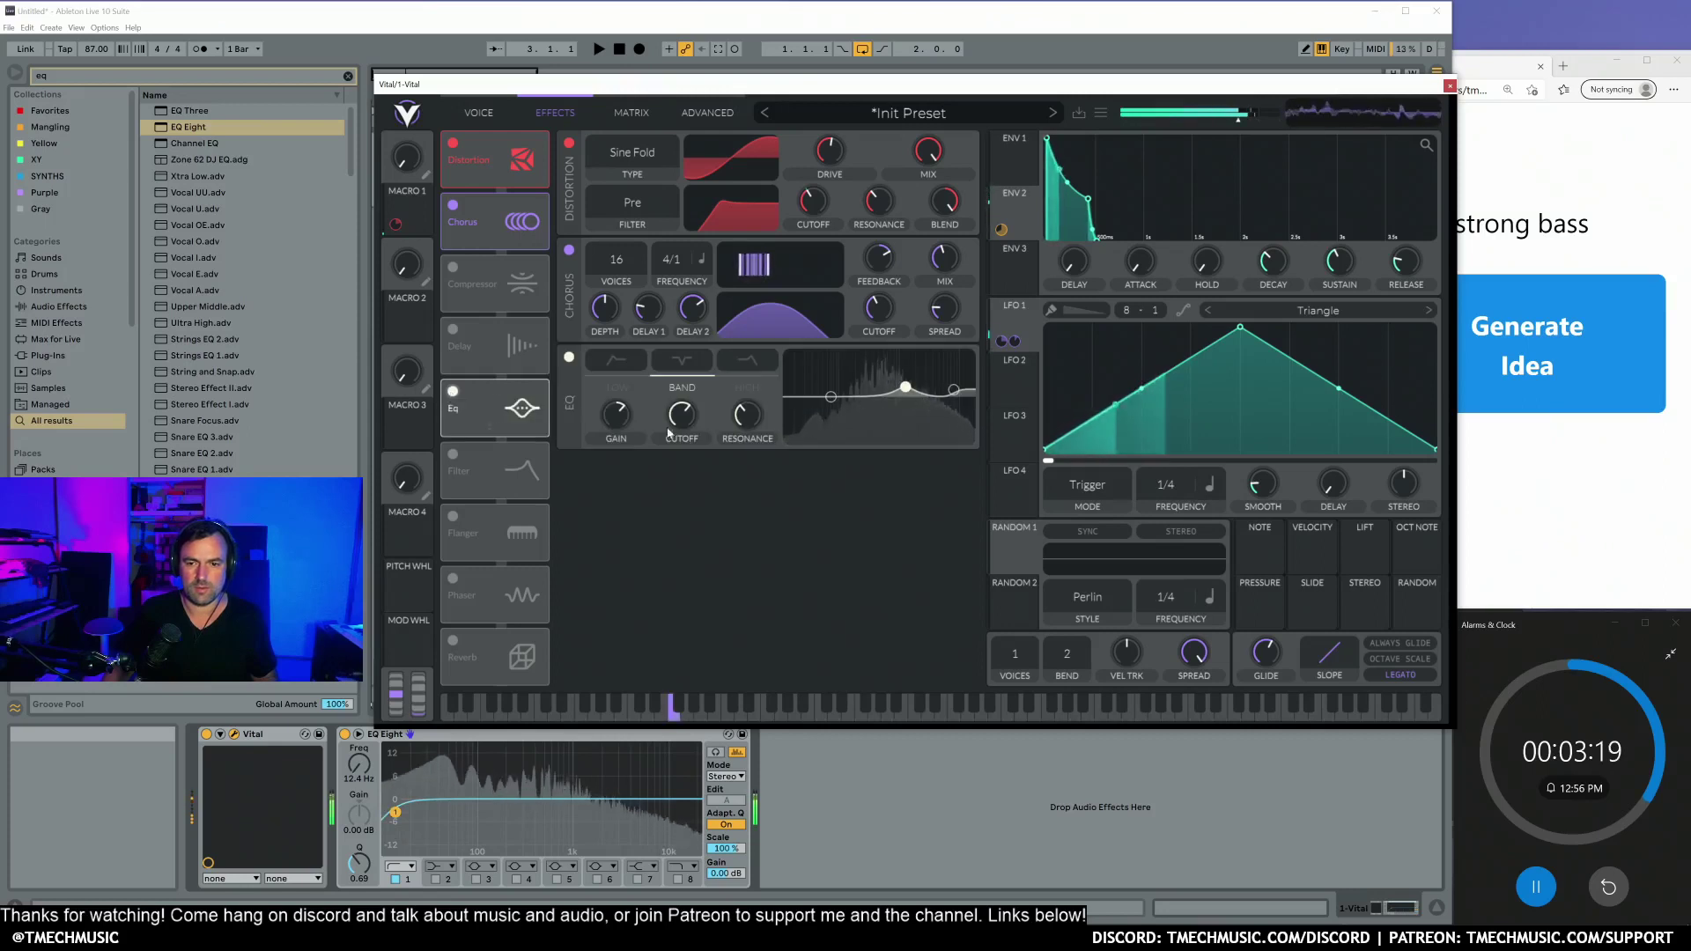
pyautogui.moveTo(905, 390); pyautogui.dragTo(908, 387)
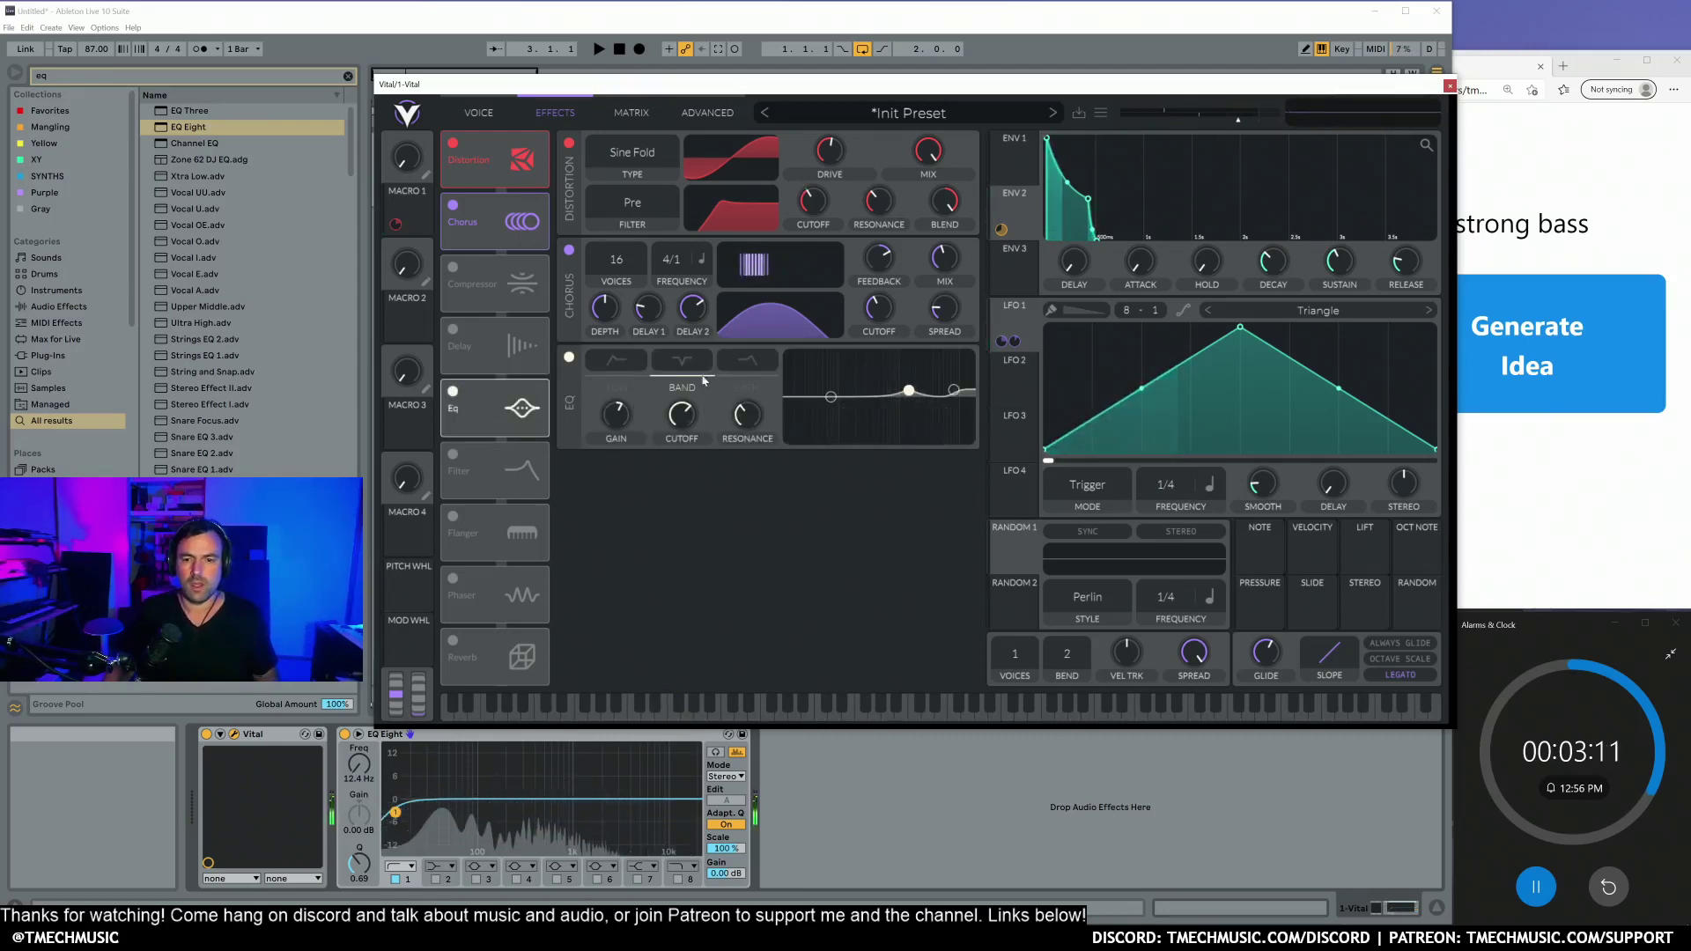
# Step: Try cutting the EQ's low band, with notch mode on the middle band and high-pass mode on the low band
pyautogui.moveTo(833, 398); pyautogui.dragTo(872, 420)
pyautogui.click(681, 361)
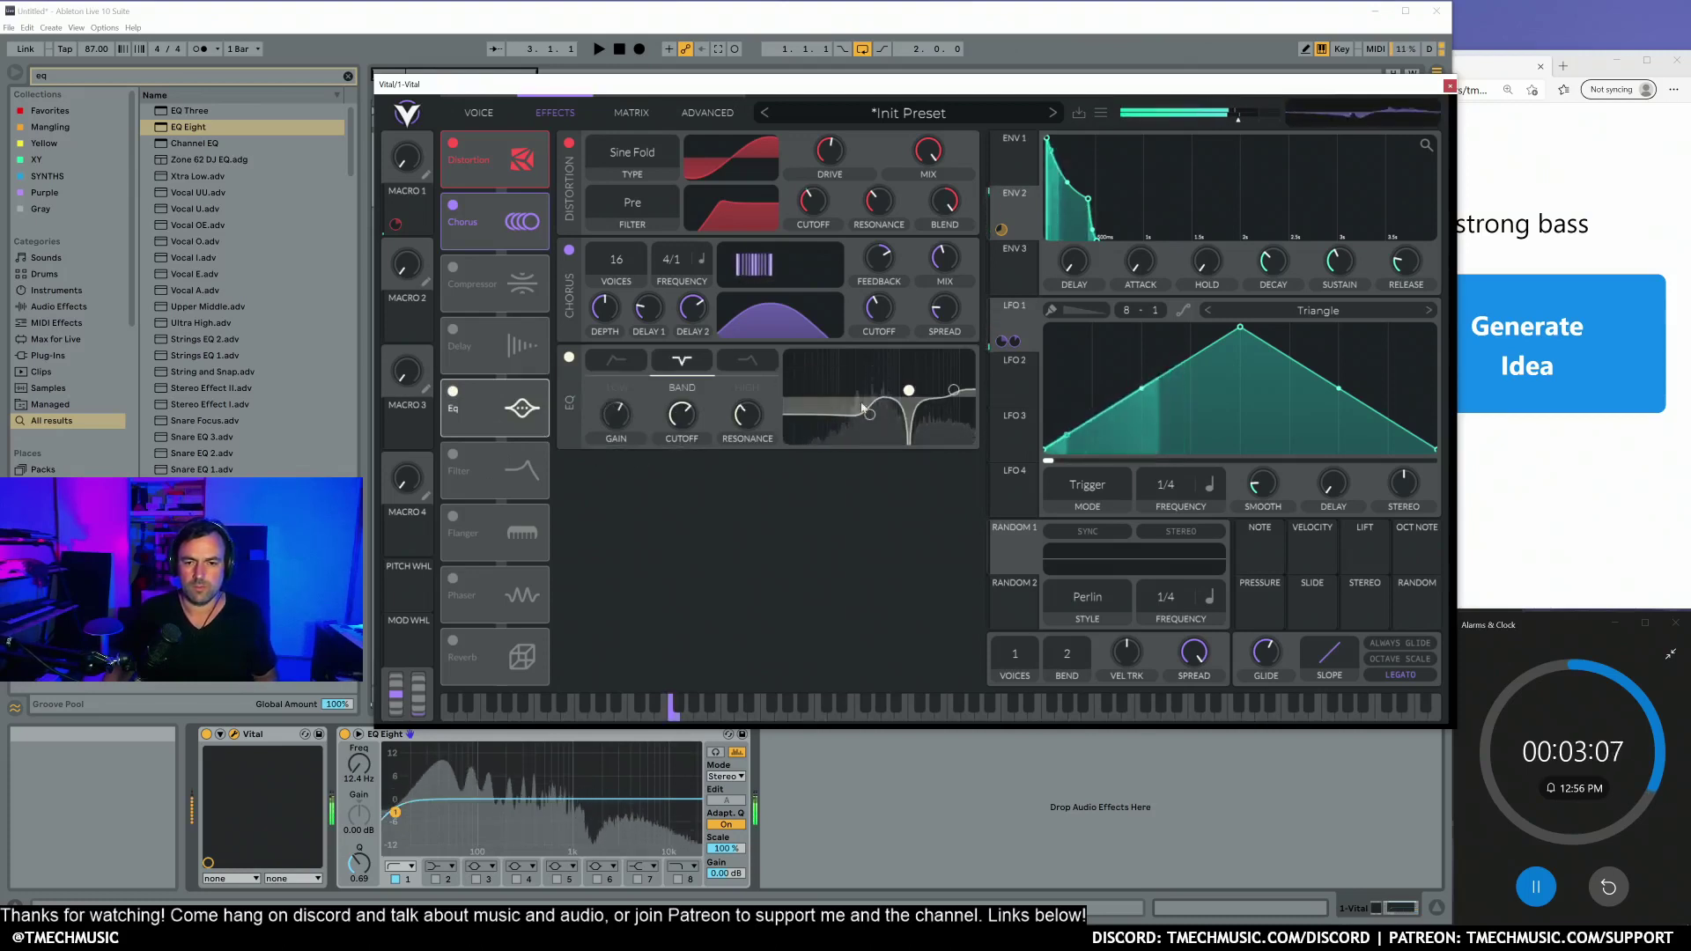
pyautogui.click(621, 362)
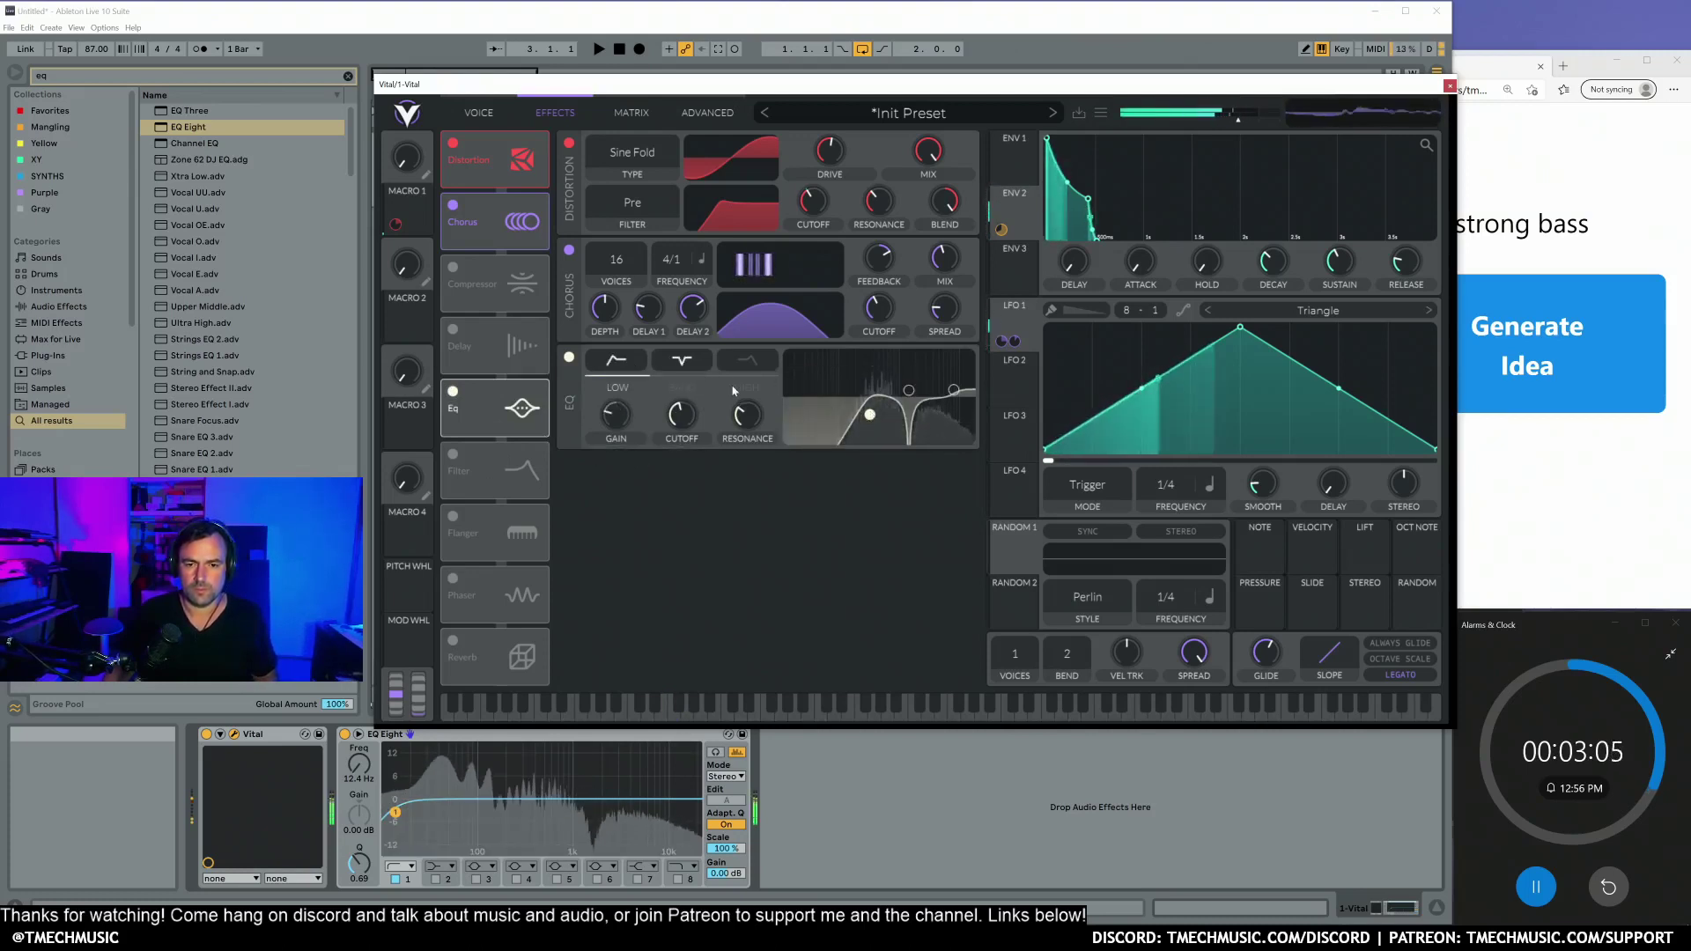
pyautogui.click(691, 368)
pyautogui.click(870, 415)
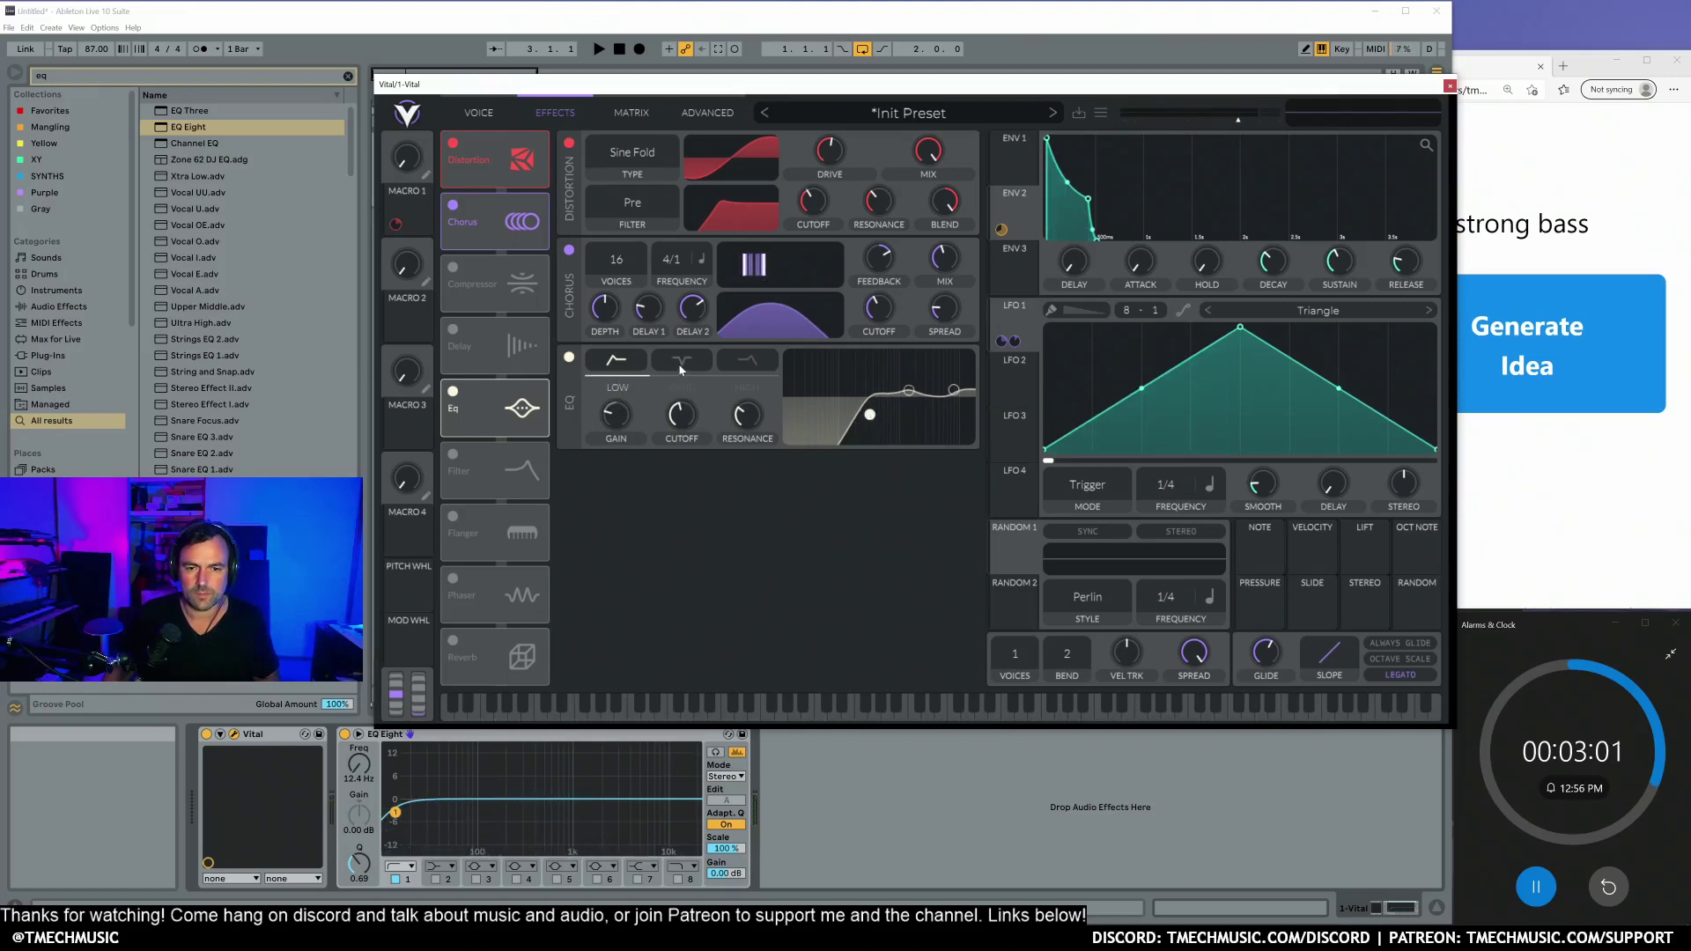
# Step: Compare the EQ's shelf, notch and high-pass modes, return to plain shelf and band, and set the low gain to about 0.26 dB
pyautogui.click(627, 363)
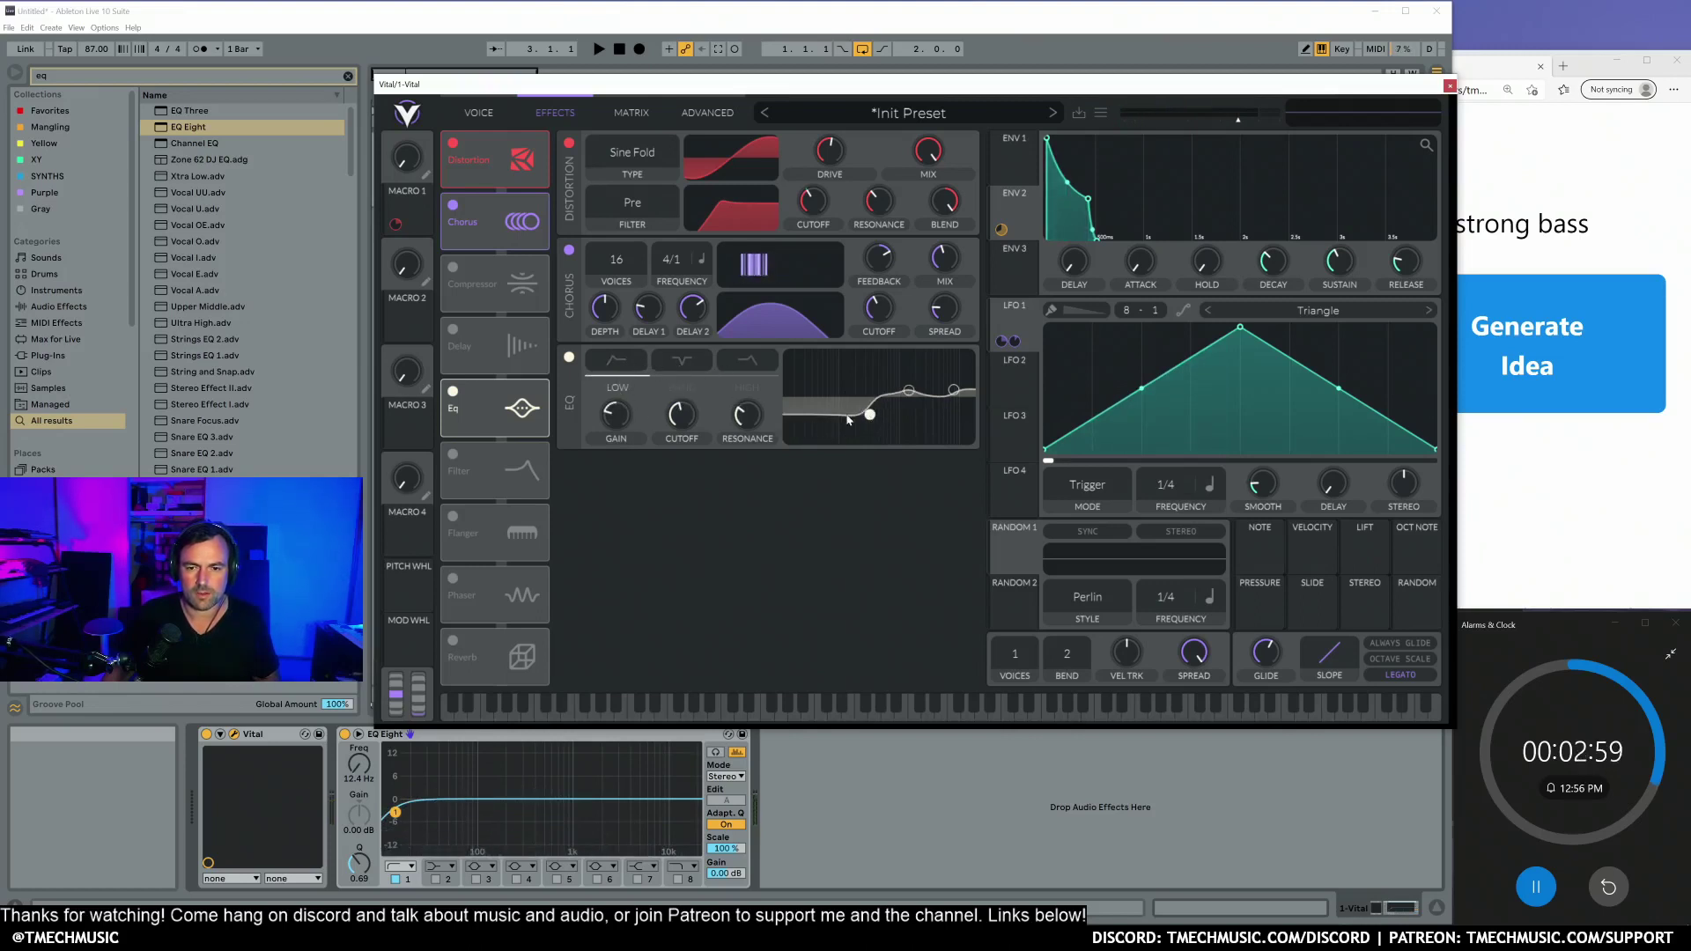
pyautogui.click(700, 366)
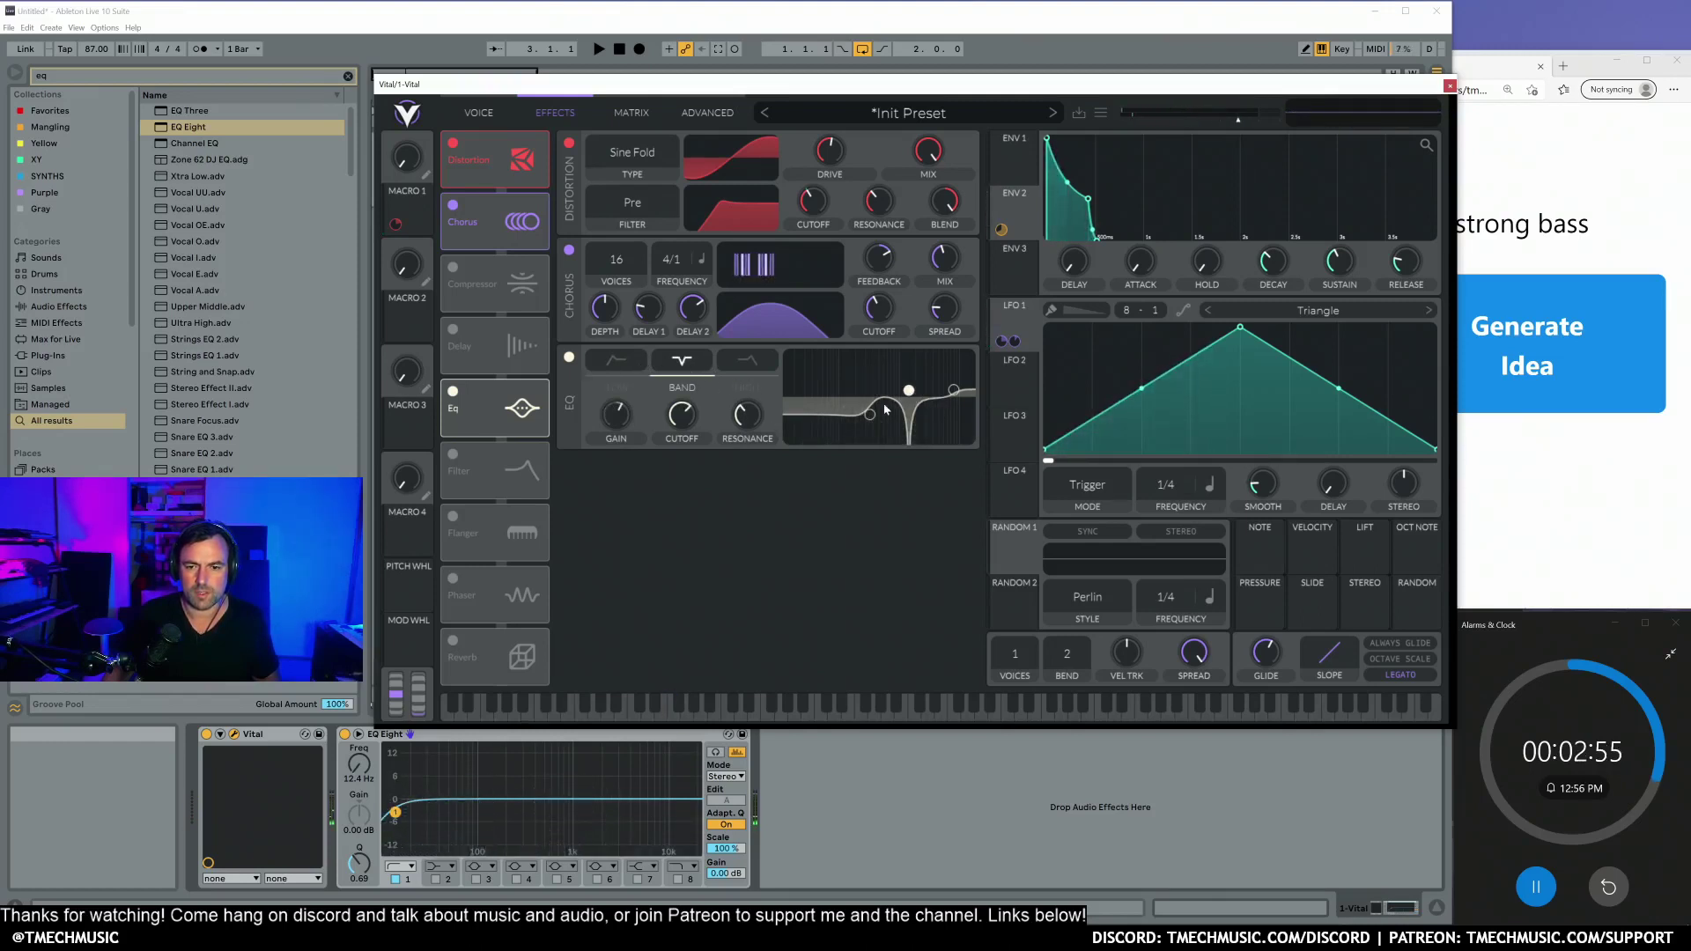
pyautogui.click(630, 368)
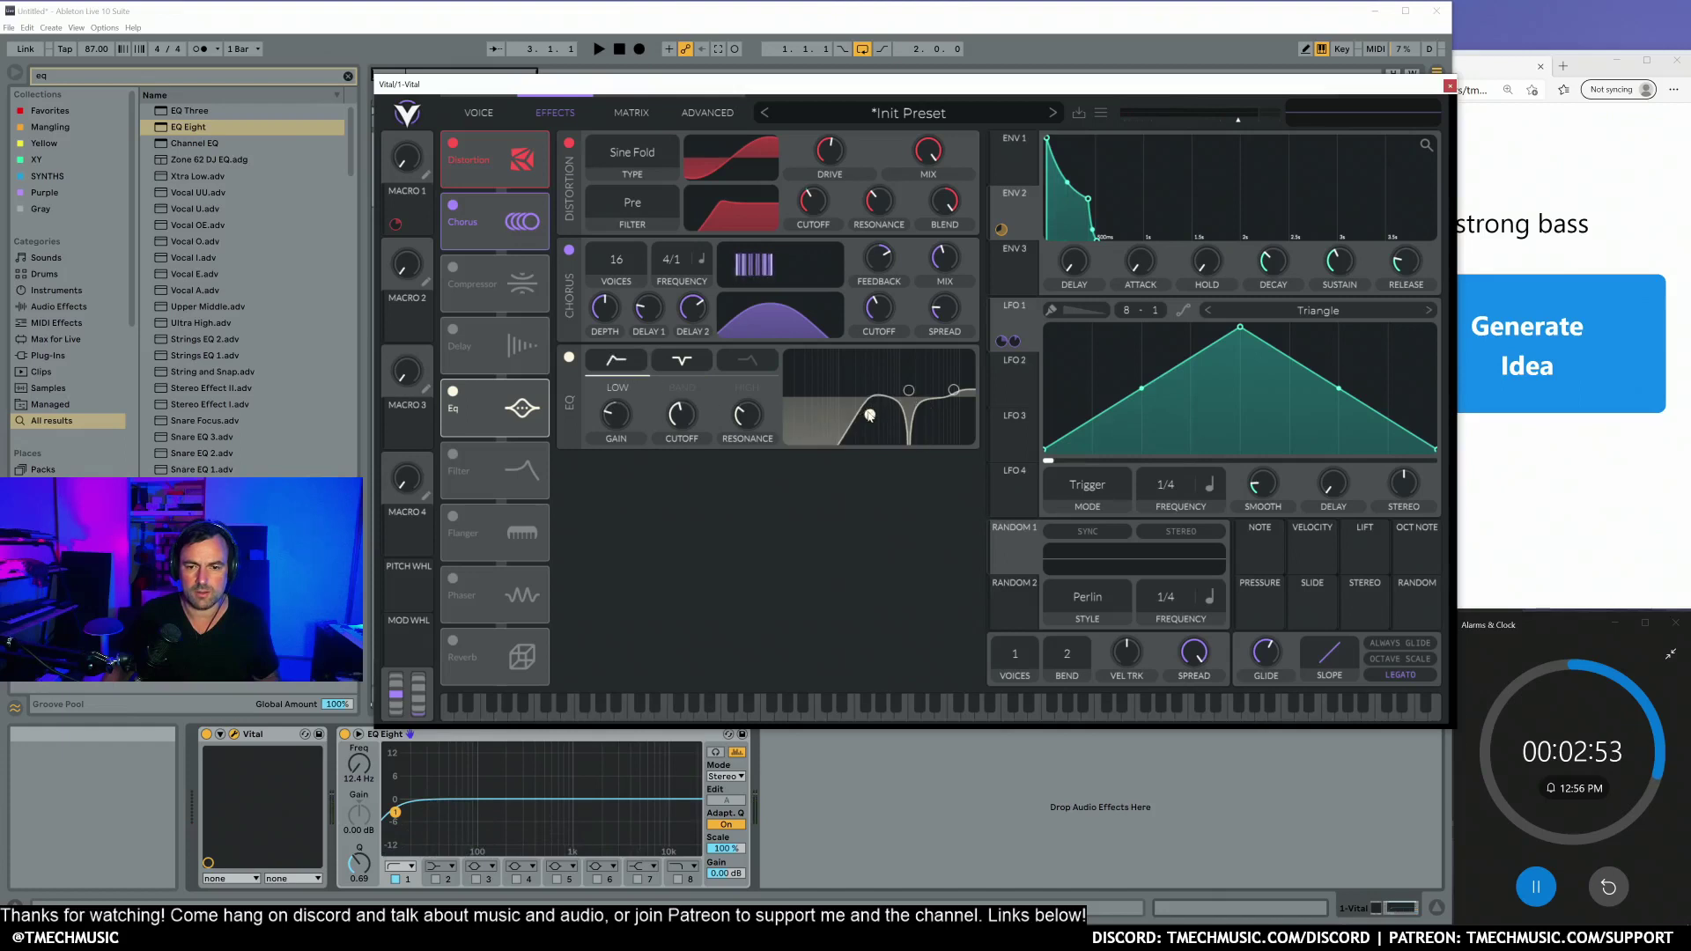
pyautogui.click(672, 371)
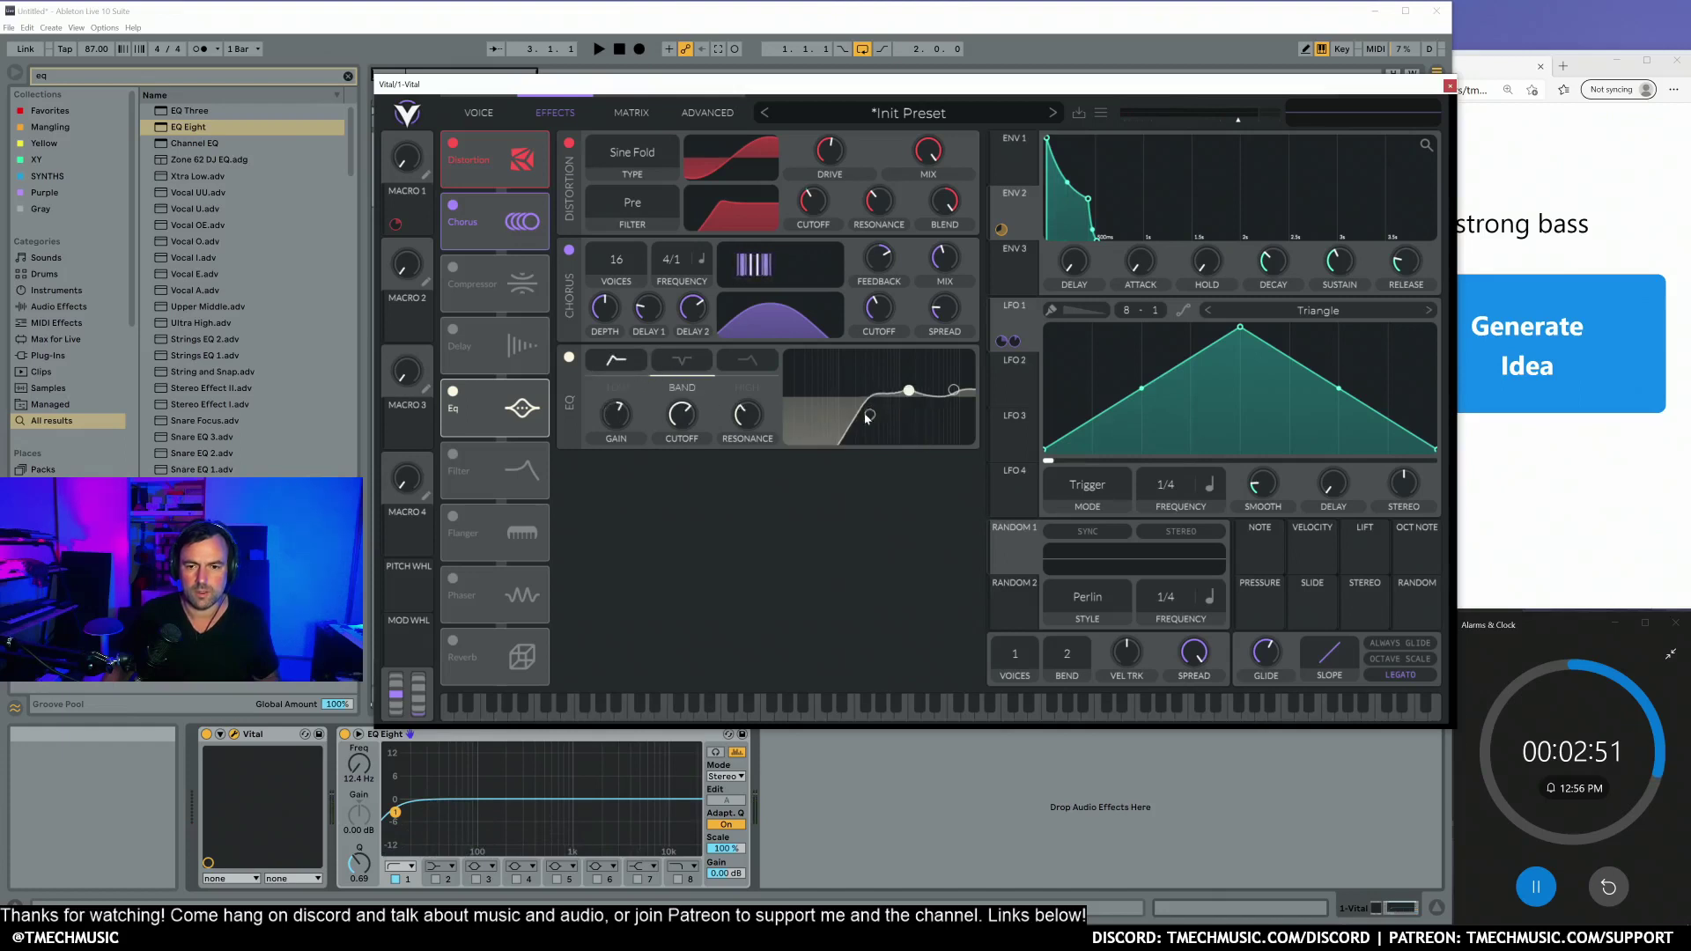
pyautogui.click(628, 370)
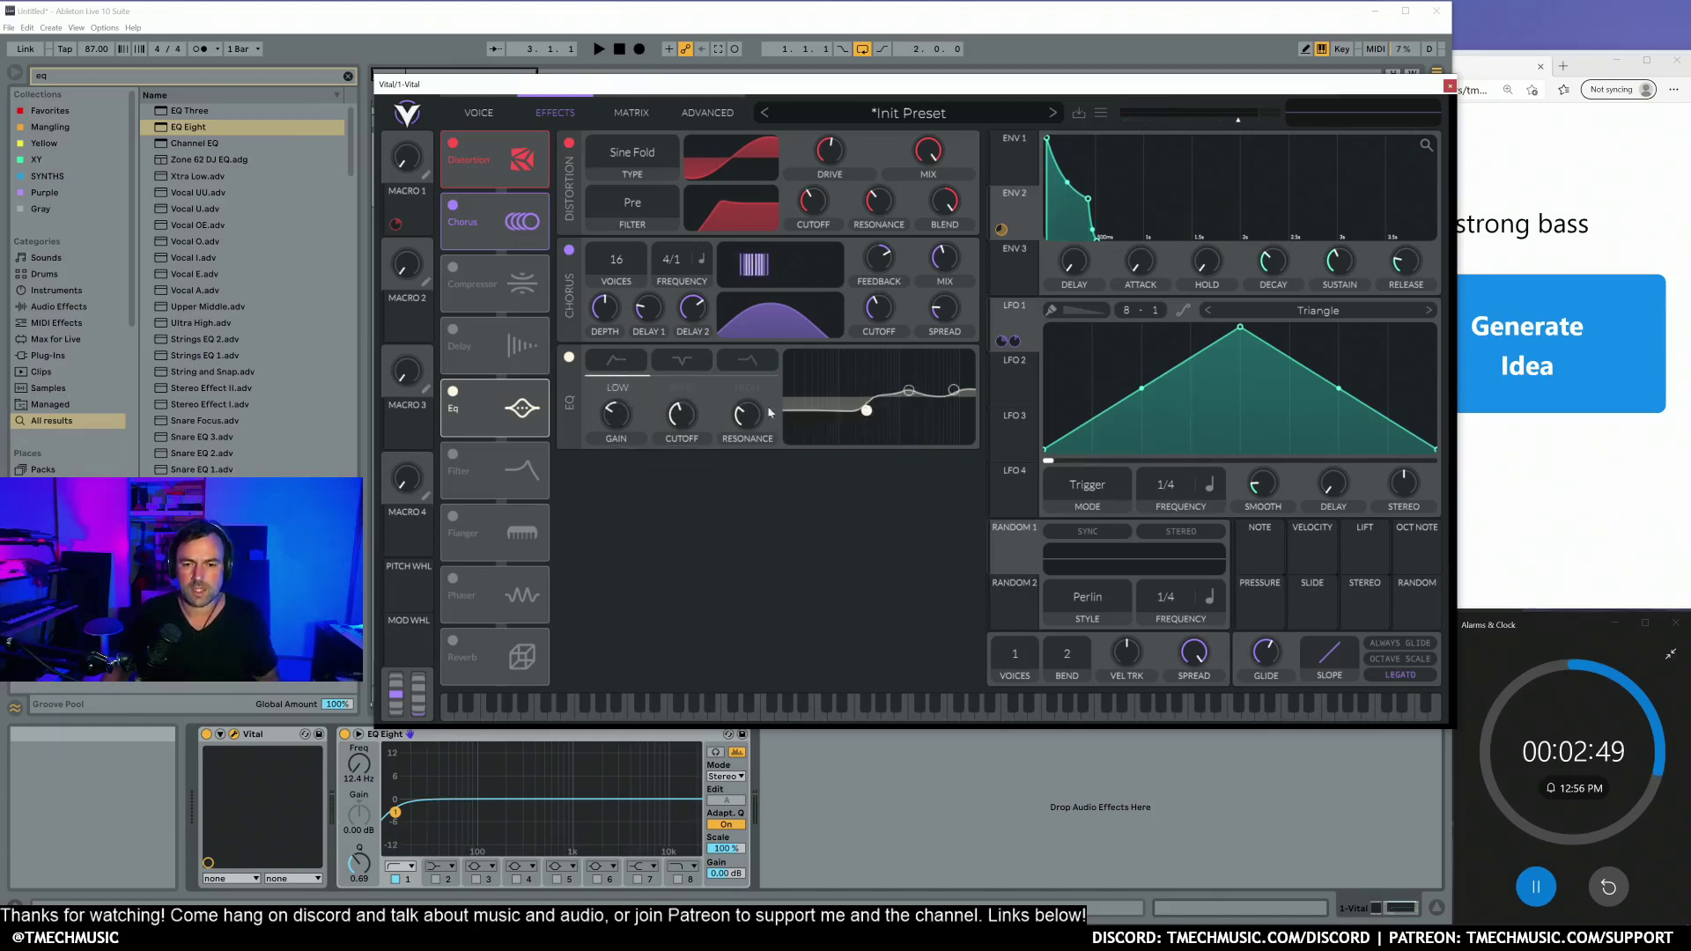
pyautogui.moveTo(868, 416)
pyautogui.mouseDown()
pyautogui.moveTo(788, 374)
pyautogui.moveTo(886, 362)
pyautogui.moveTo(864, 397)
pyautogui.mouseUp()
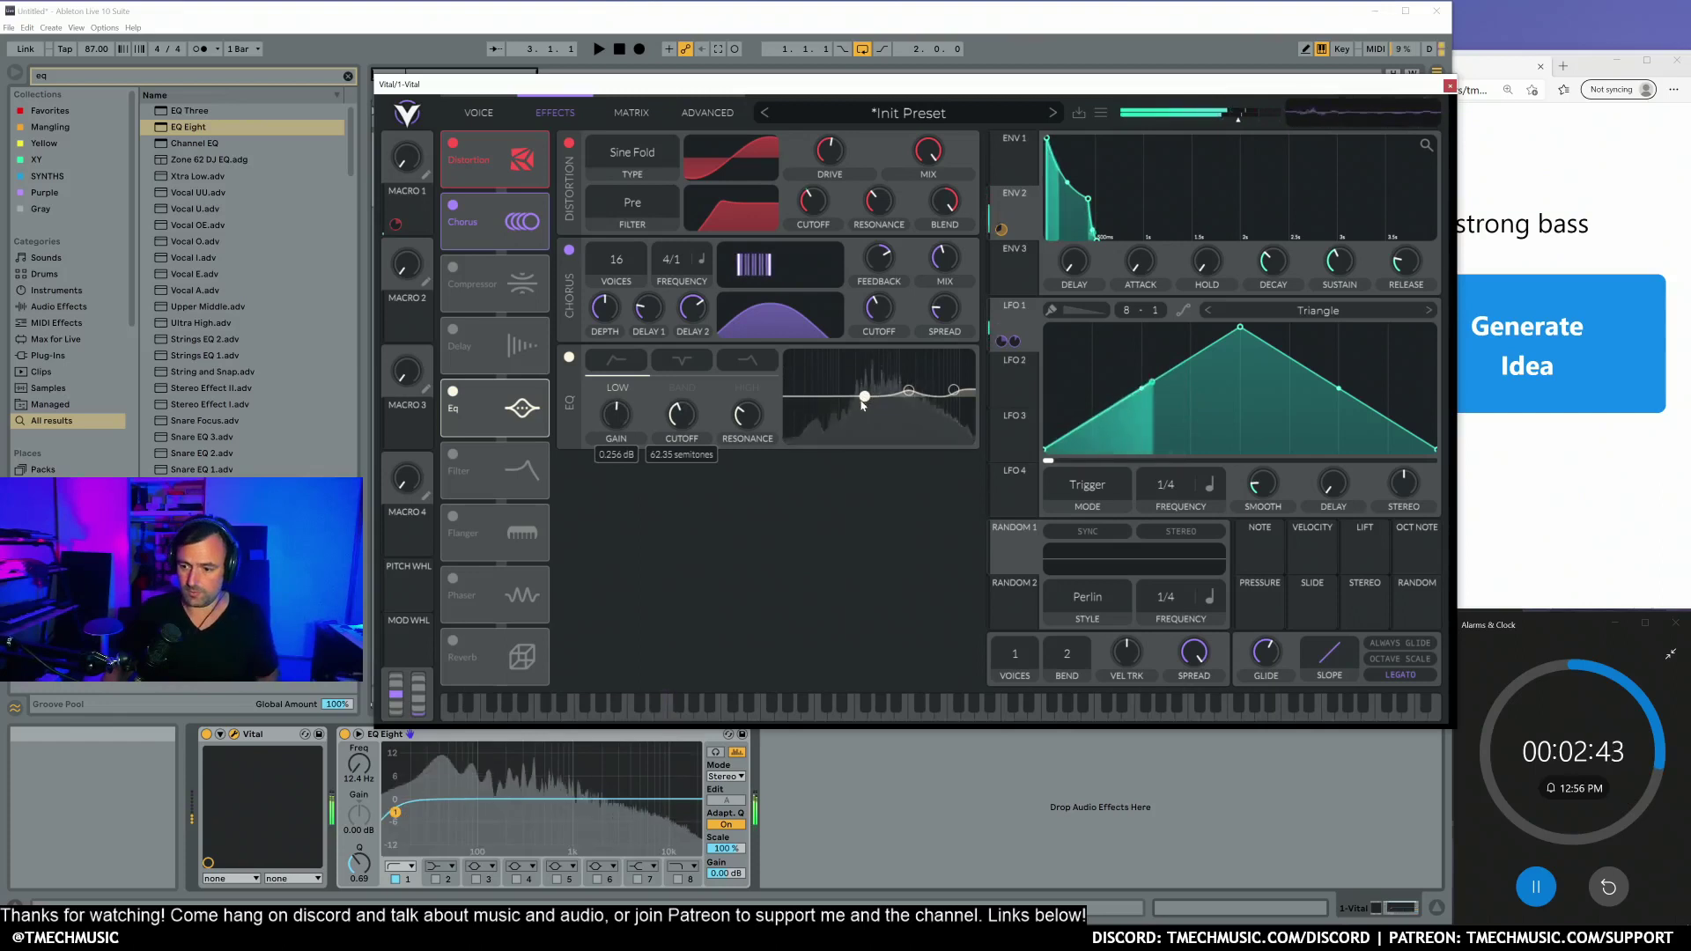
# Step: Try the Flanger and Phaser effects on the bass
pyautogui.click(453, 516)
pyautogui.click(453, 578)
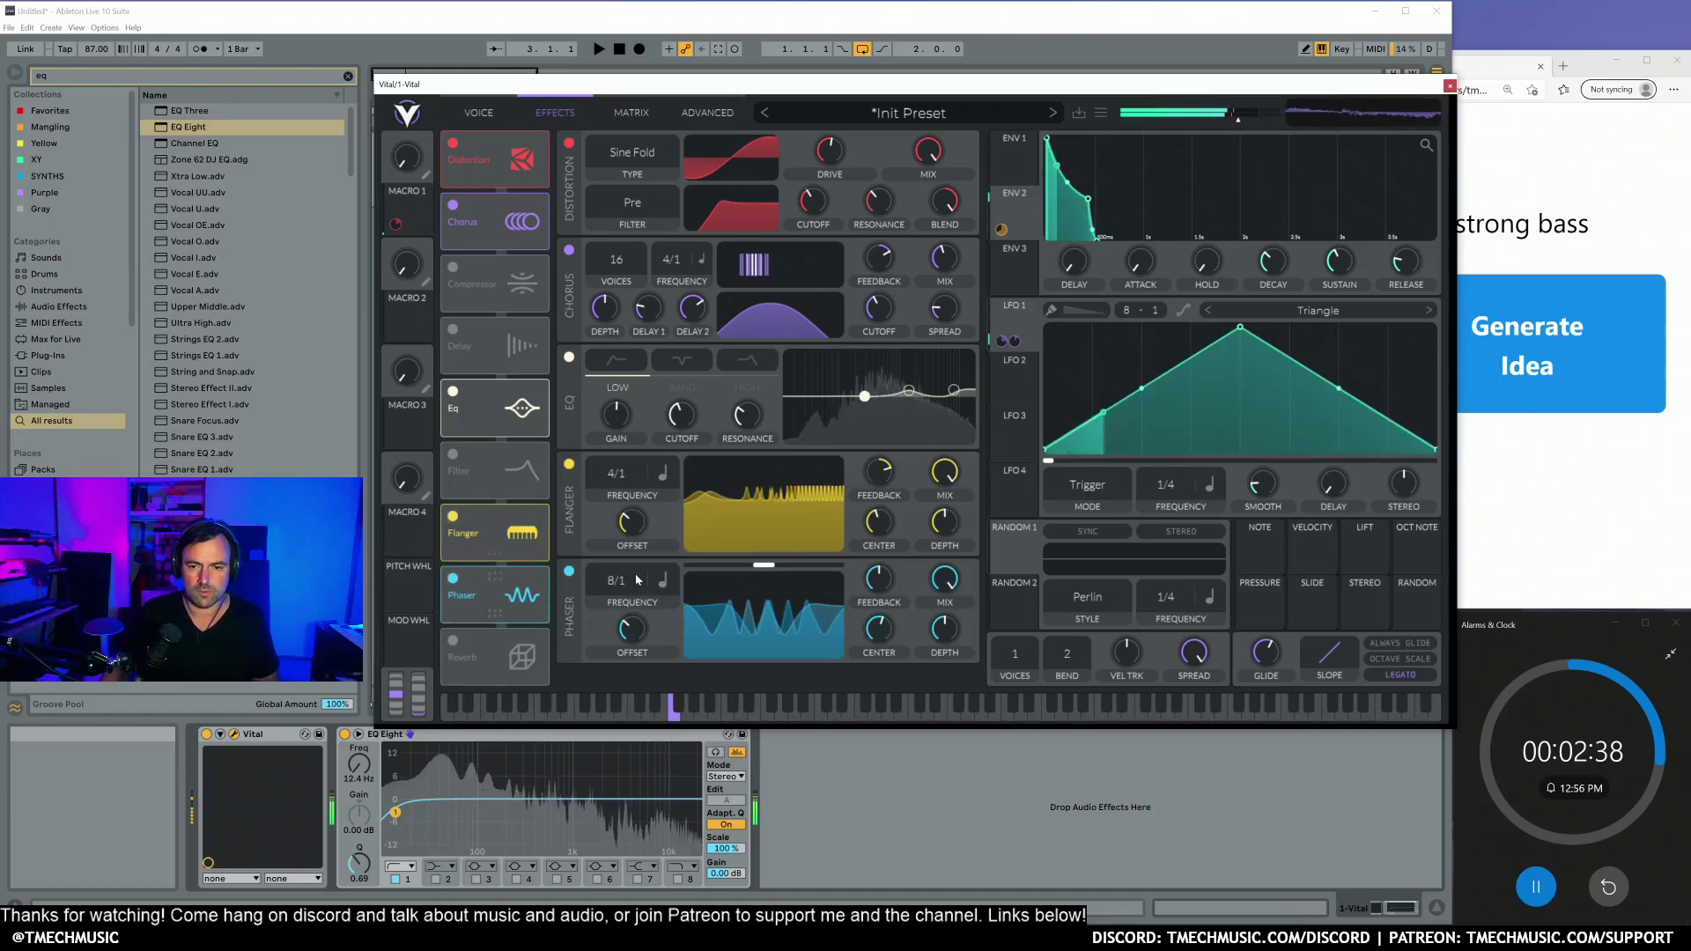
pyautogui.click(453, 579)
pyautogui.click(453, 517)
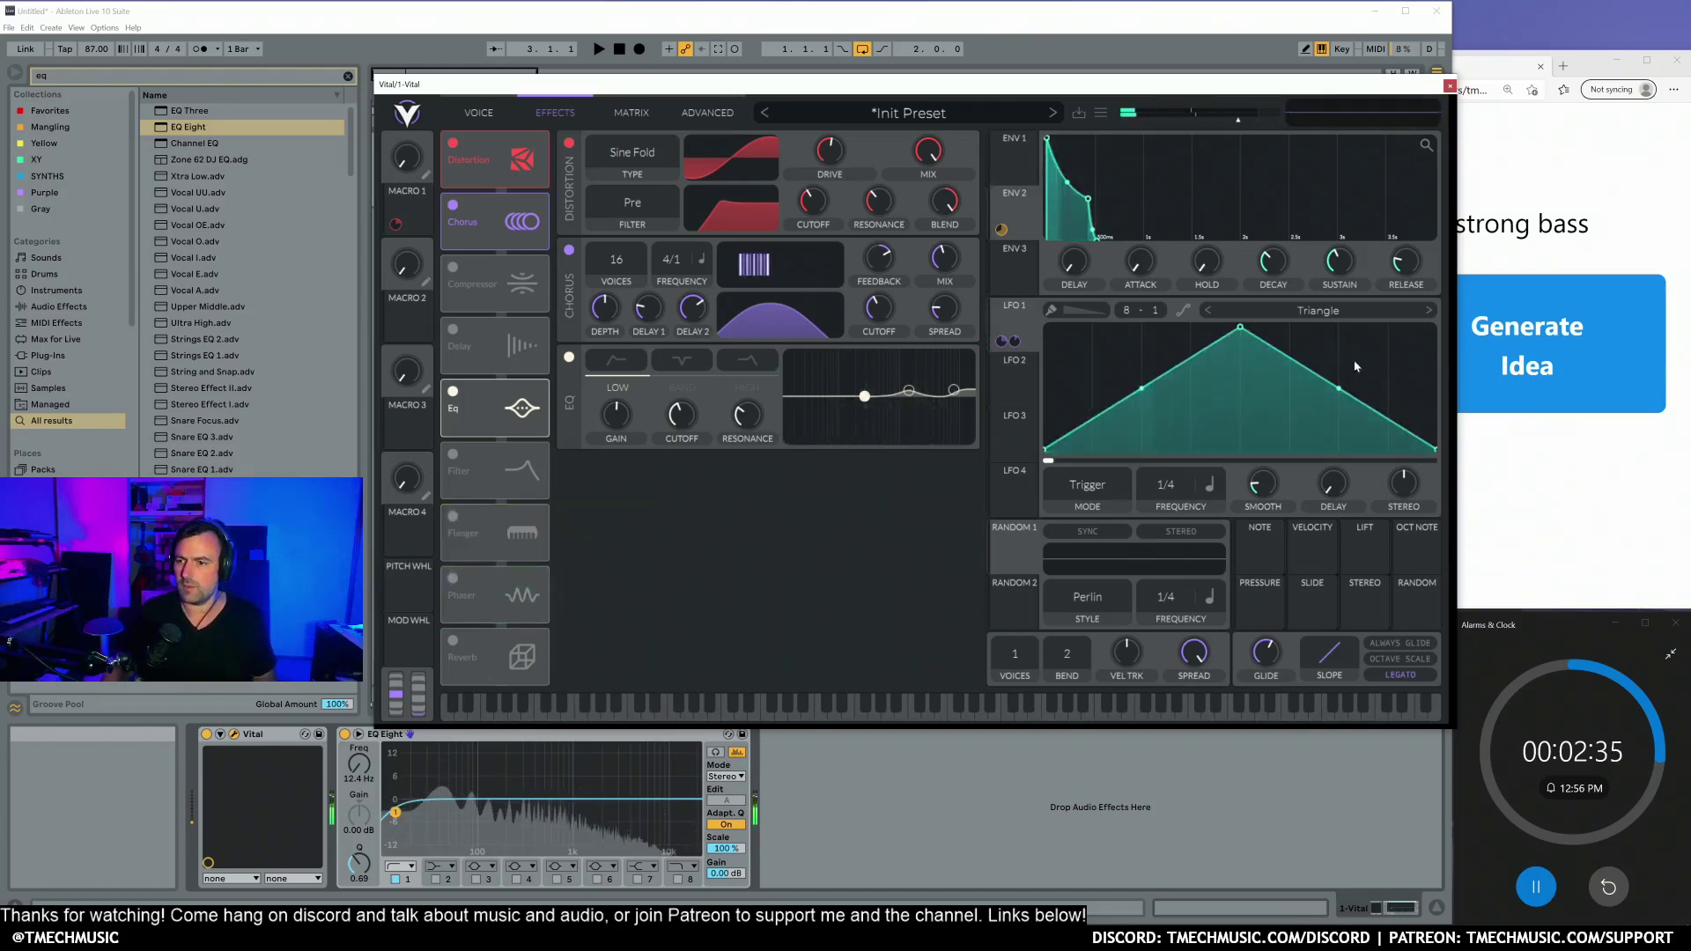
# Step: Add a modulation routing from Macro 2 to Envelope 2 Attack
pyautogui.click(480, 114)
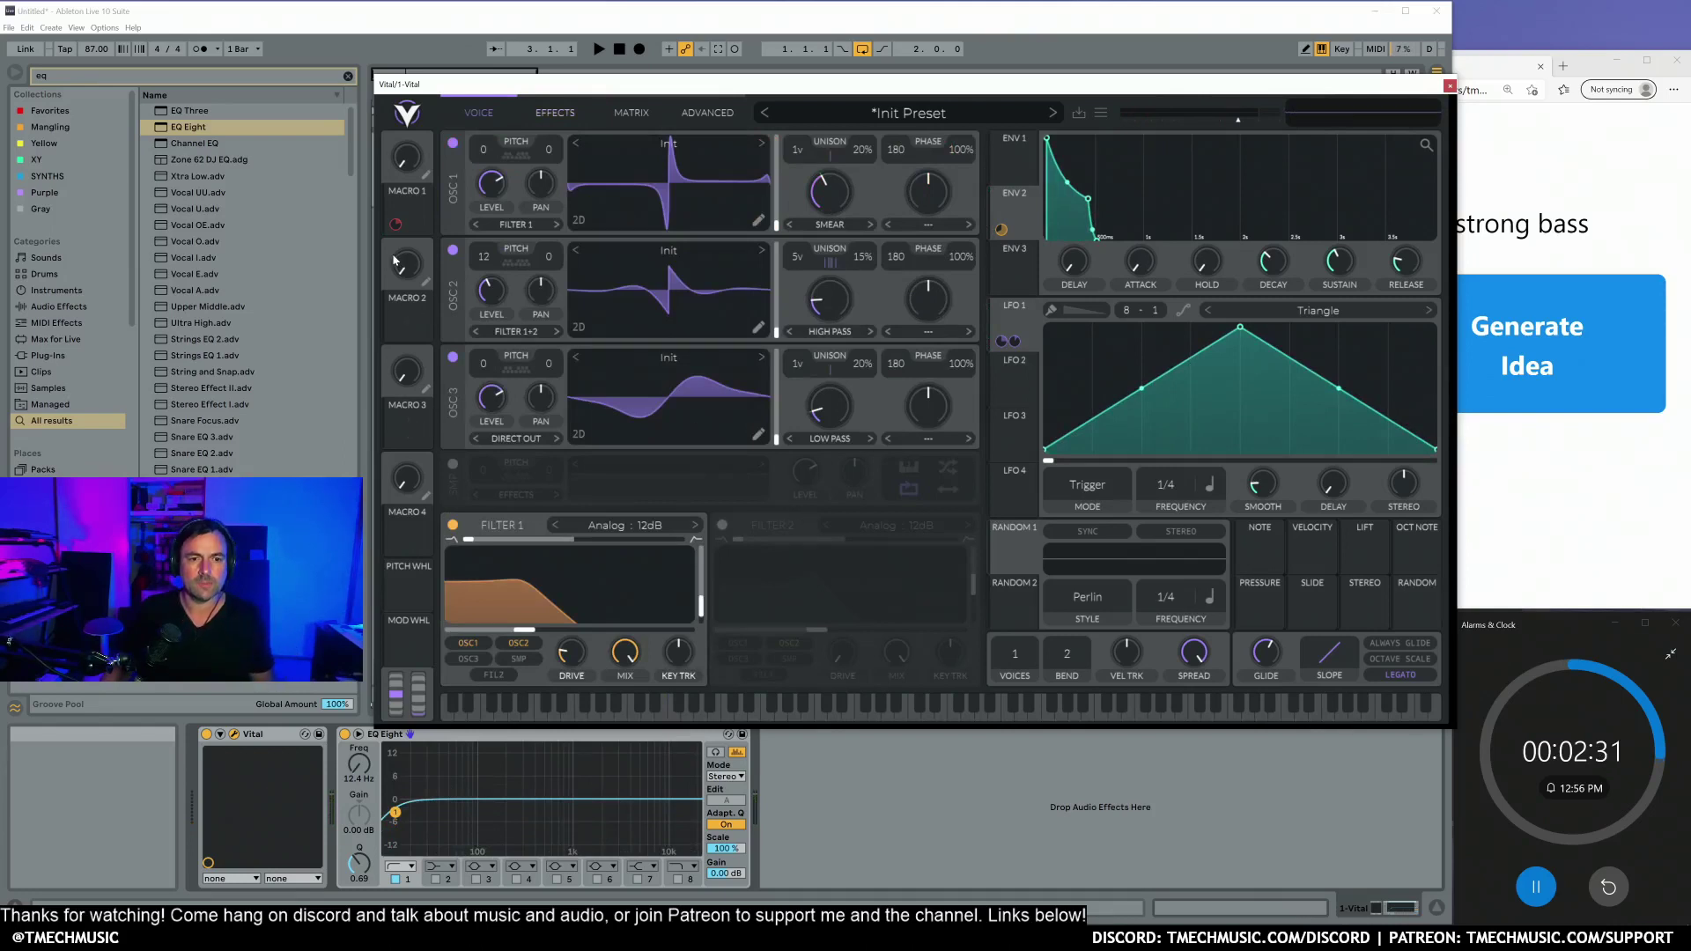
pyautogui.moveTo(1051, 147); pyautogui.dragTo(975, 137)
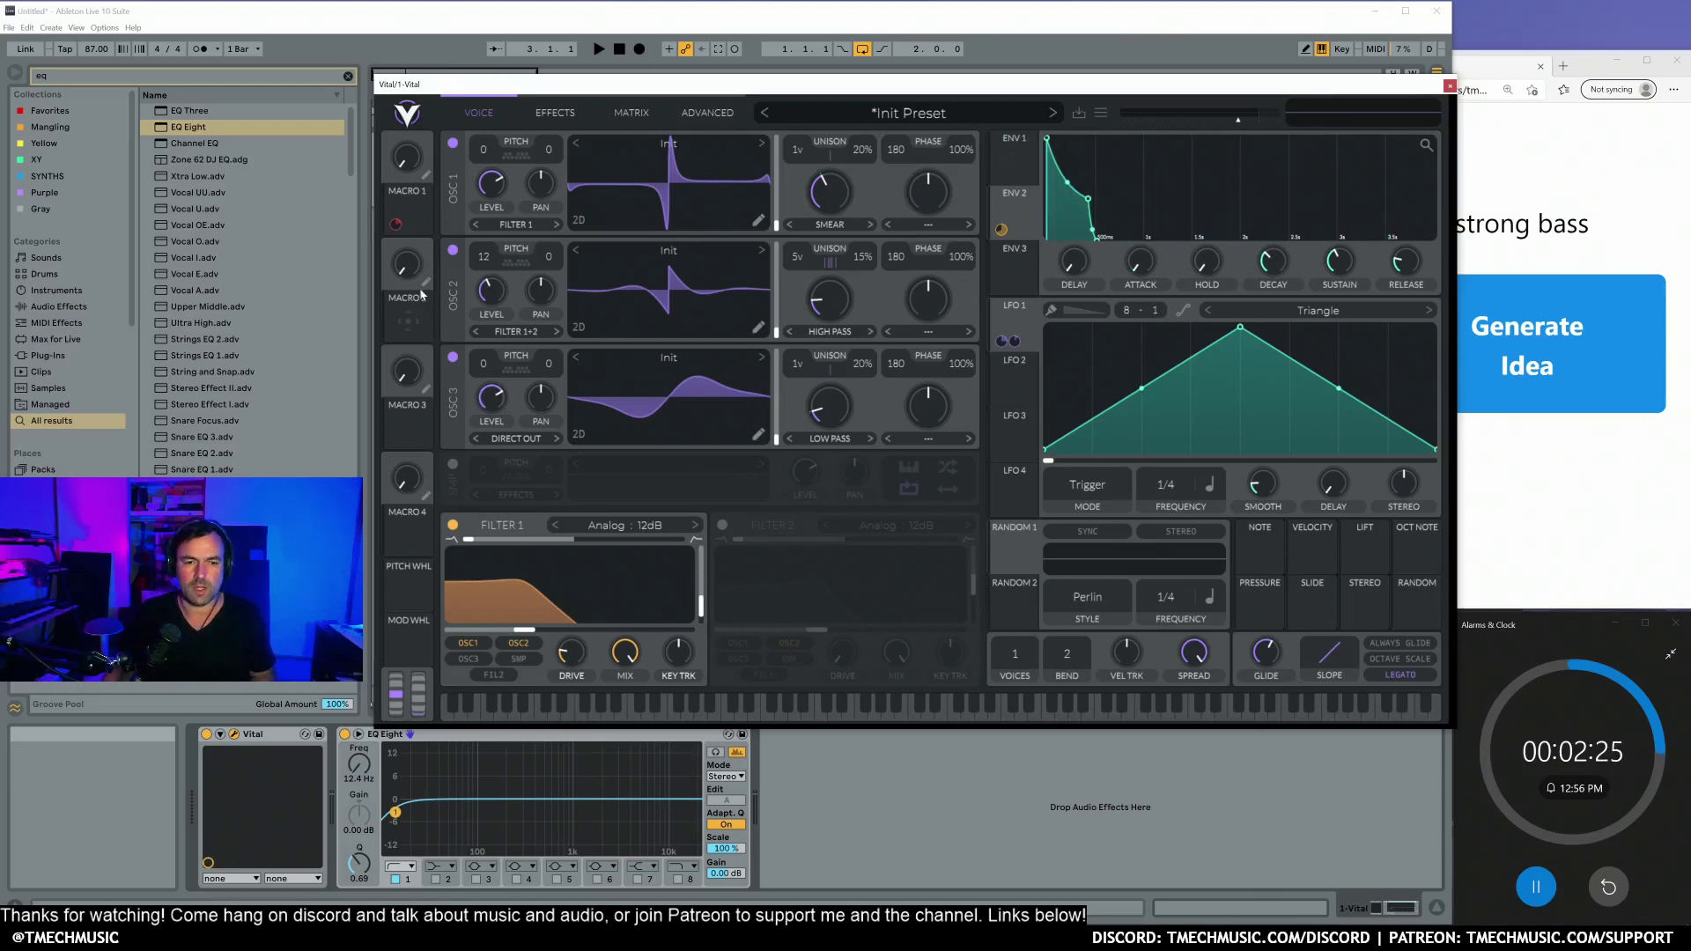
pyautogui.click(631, 114)
pyautogui.click(527, 276)
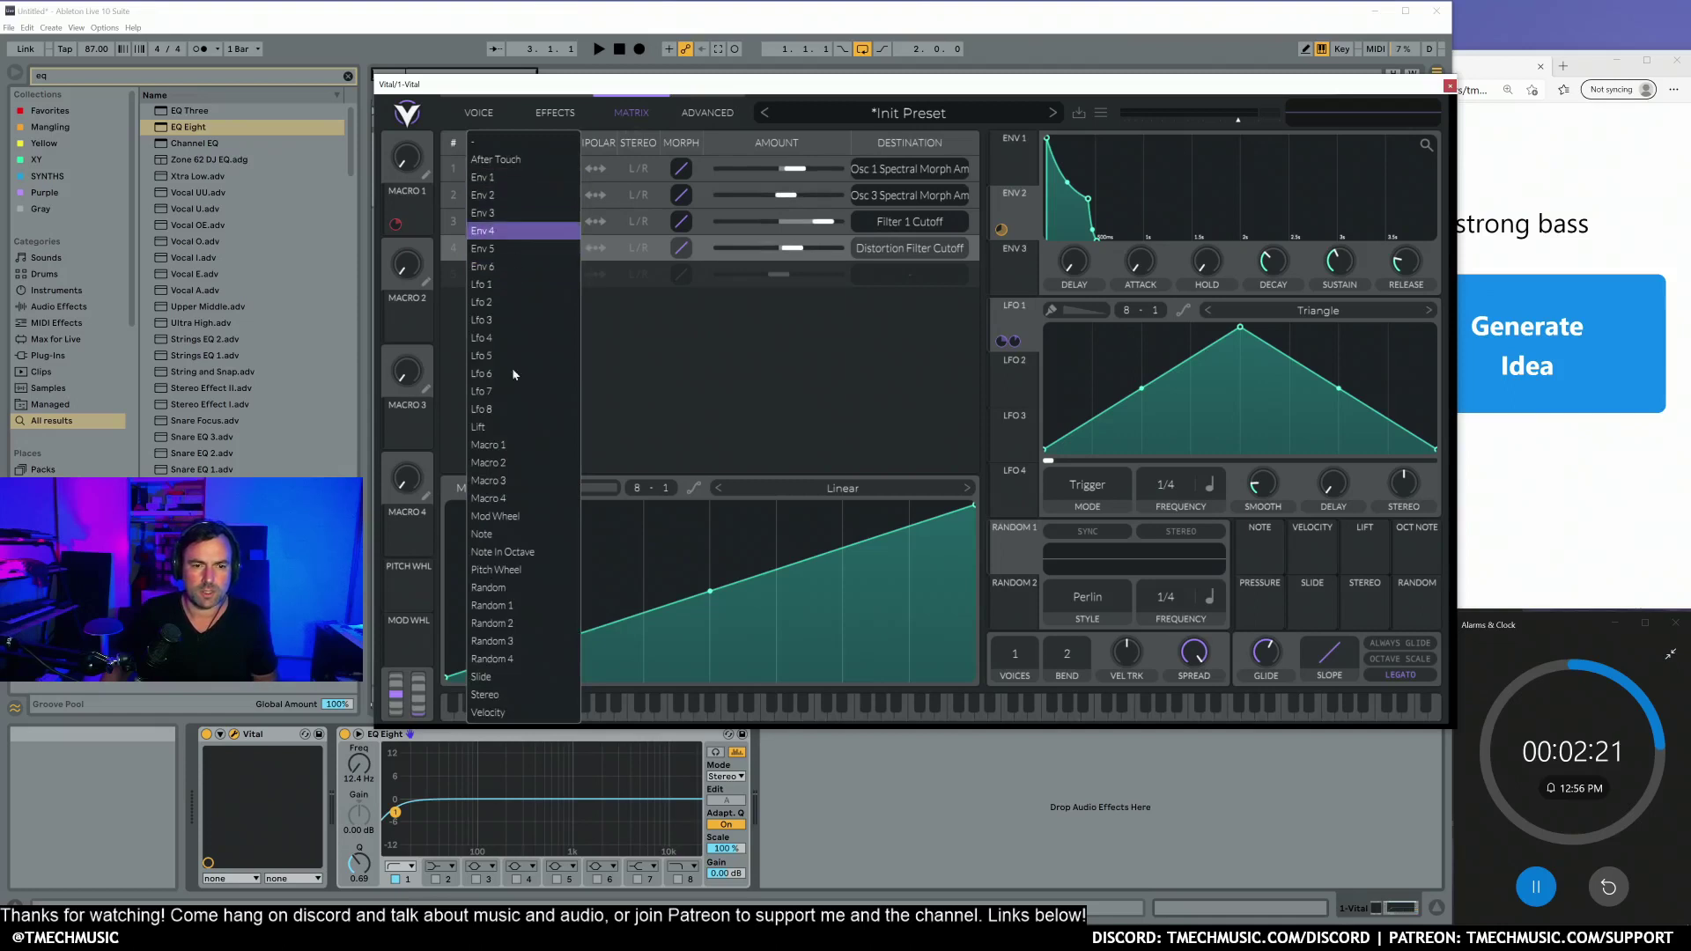
pyautogui.click(511, 462)
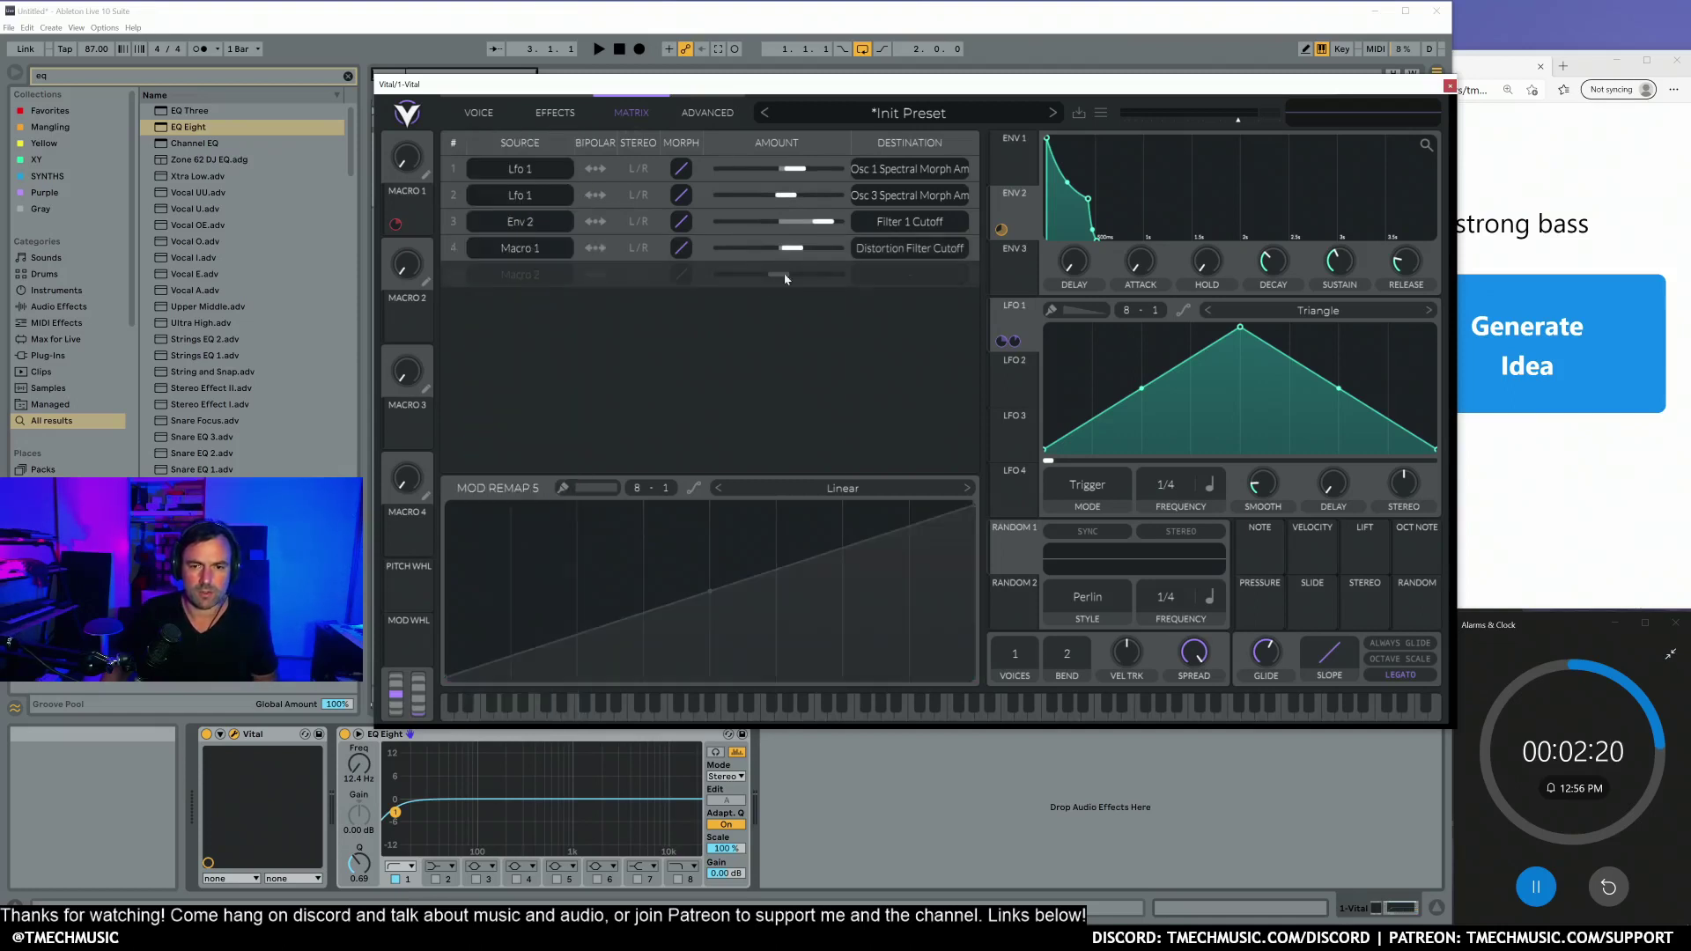
pyautogui.click(890, 276)
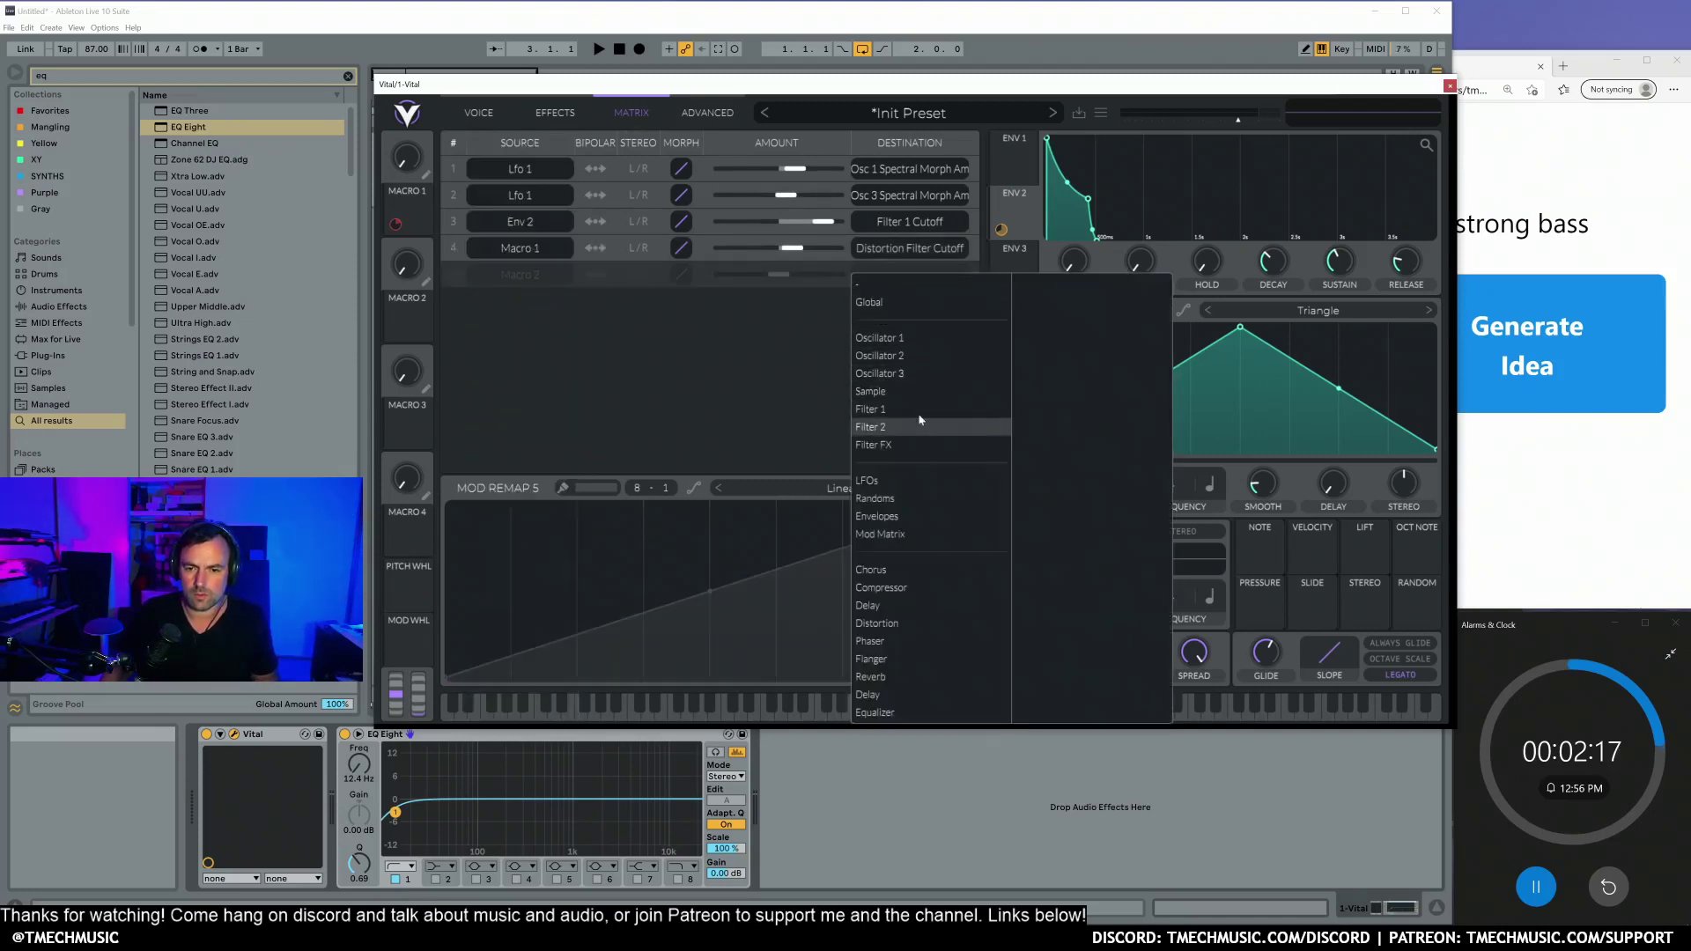
pyautogui.click(898, 516)
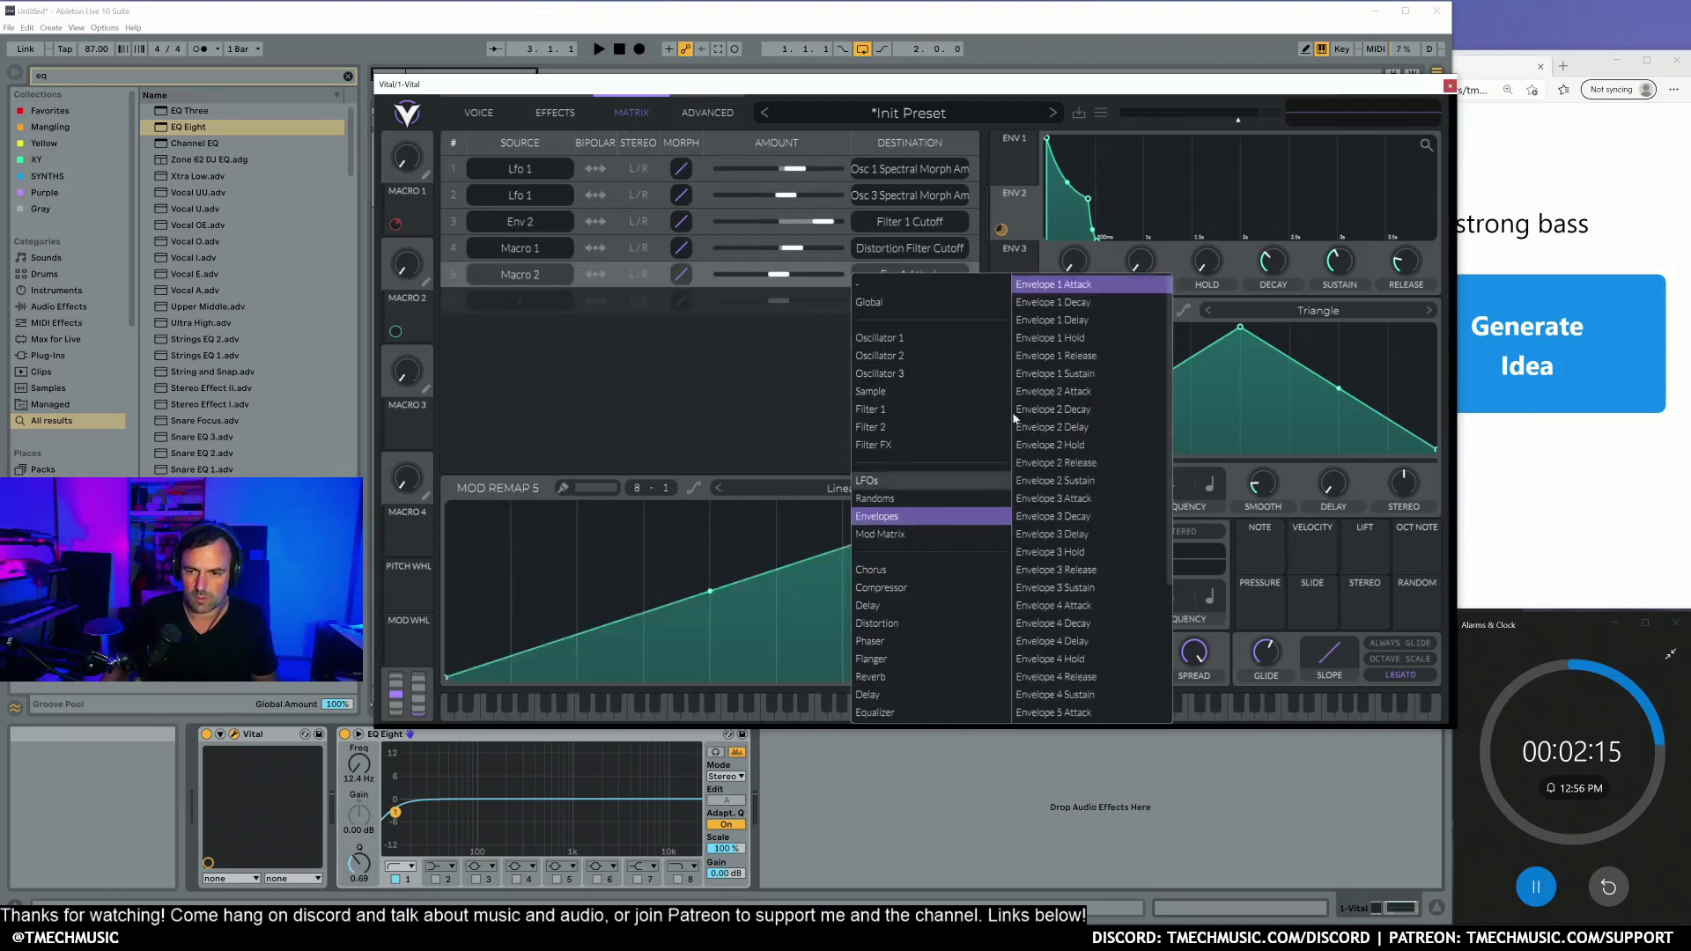
pyautogui.click(1100, 397)
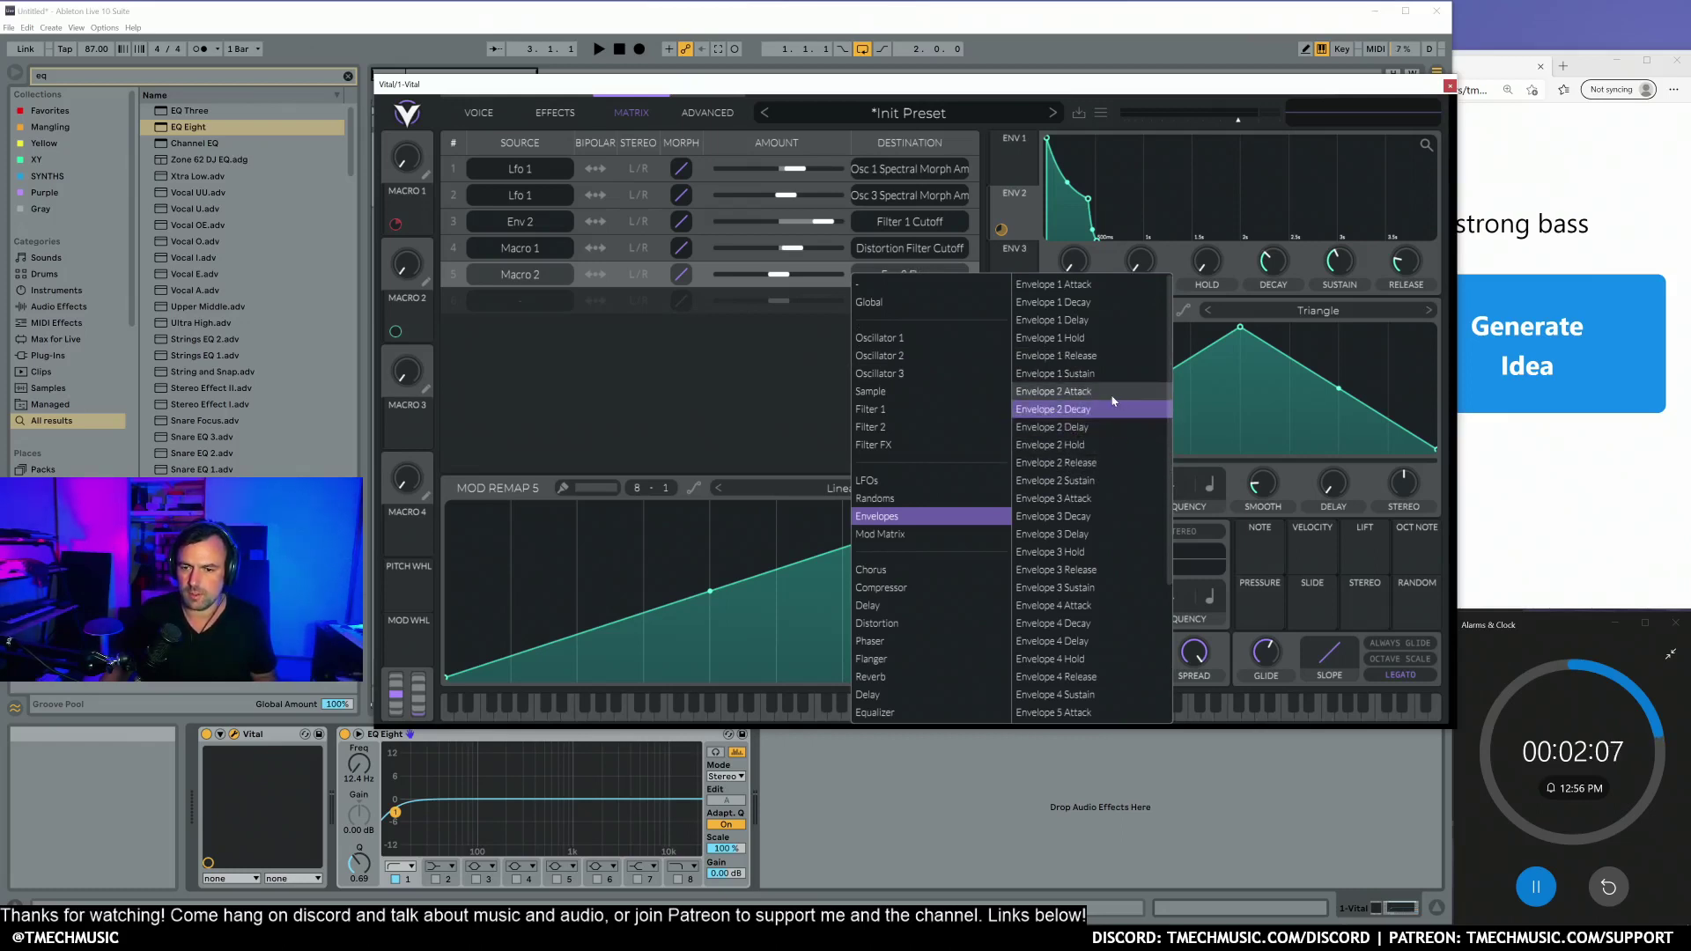
pyautogui.click(703, 329)
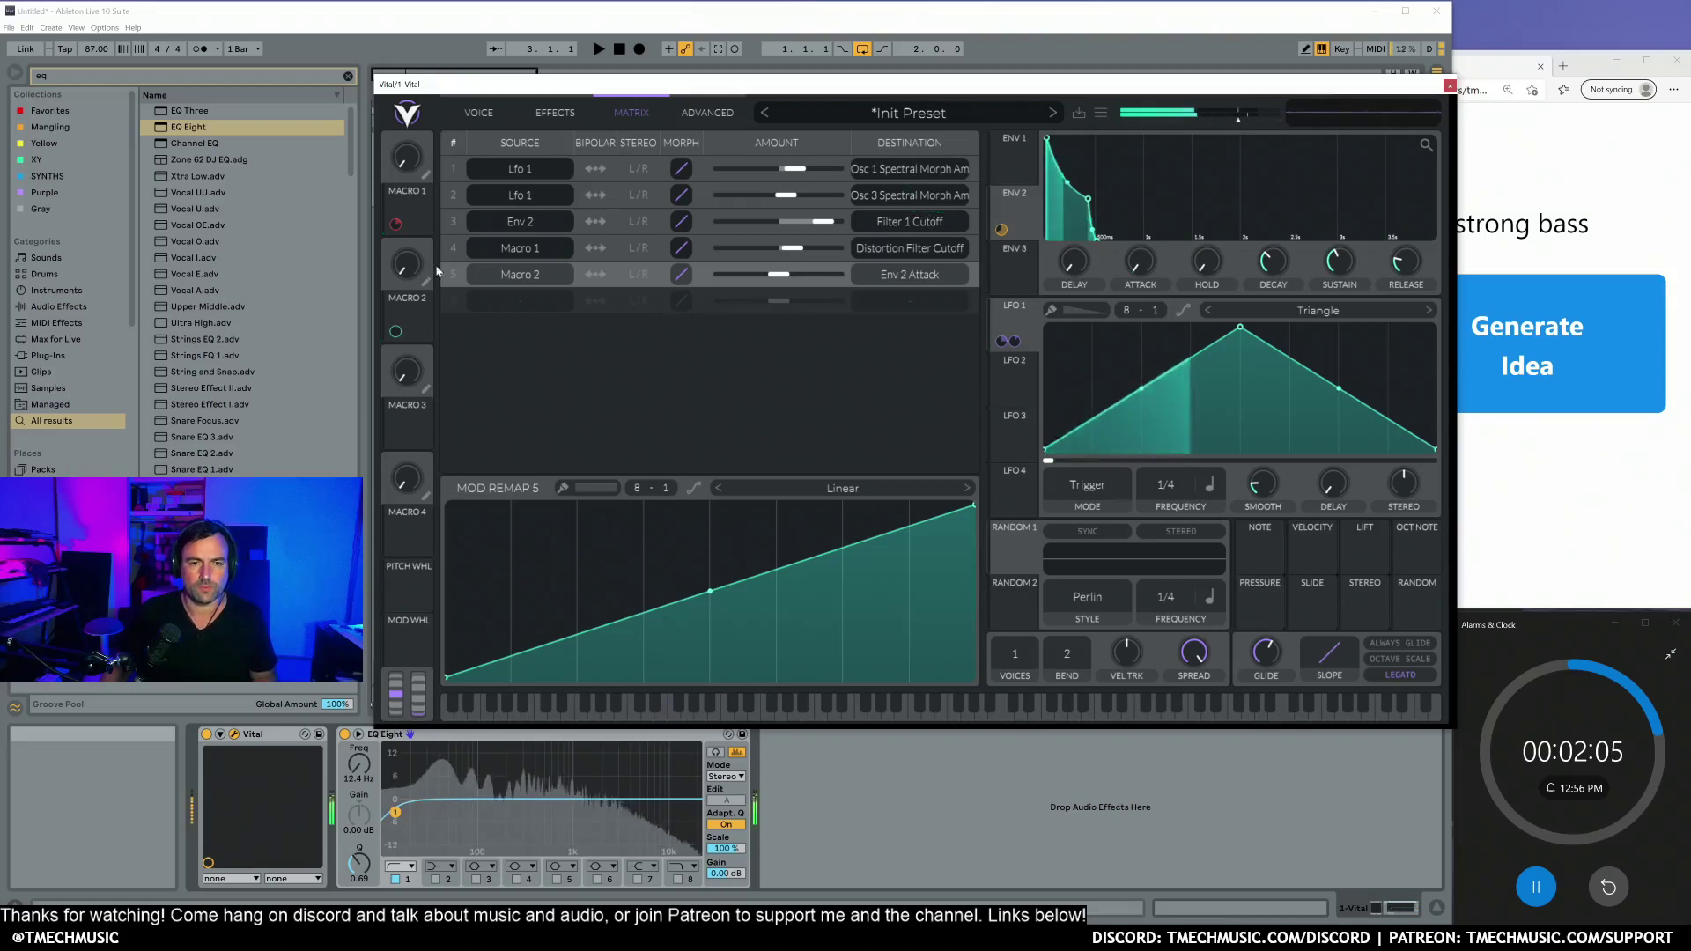
# Step: Raise the Macro 2 modulation amount, reshape Envelope 2's attack curve, and turn Macro 2 down to a low setting
pyautogui.moveTo(408, 266); pyautogui.dragTo(433, 148)
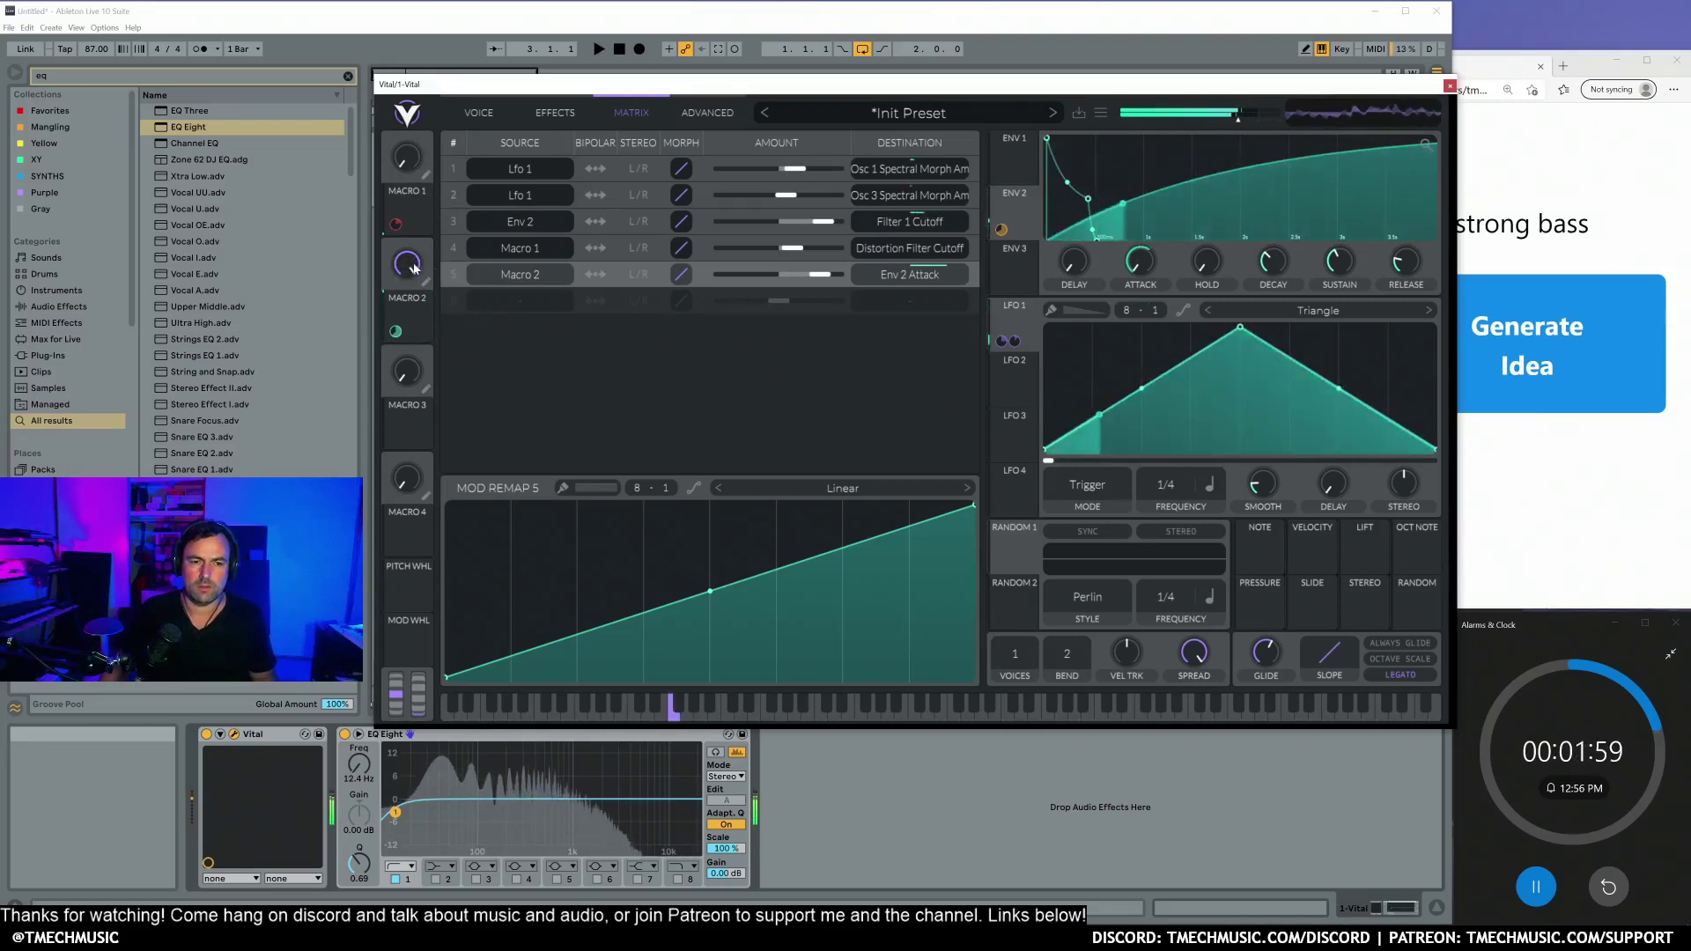
pyautogui.moveTo(415, 274); pyautogui.dragTo(417, 286)
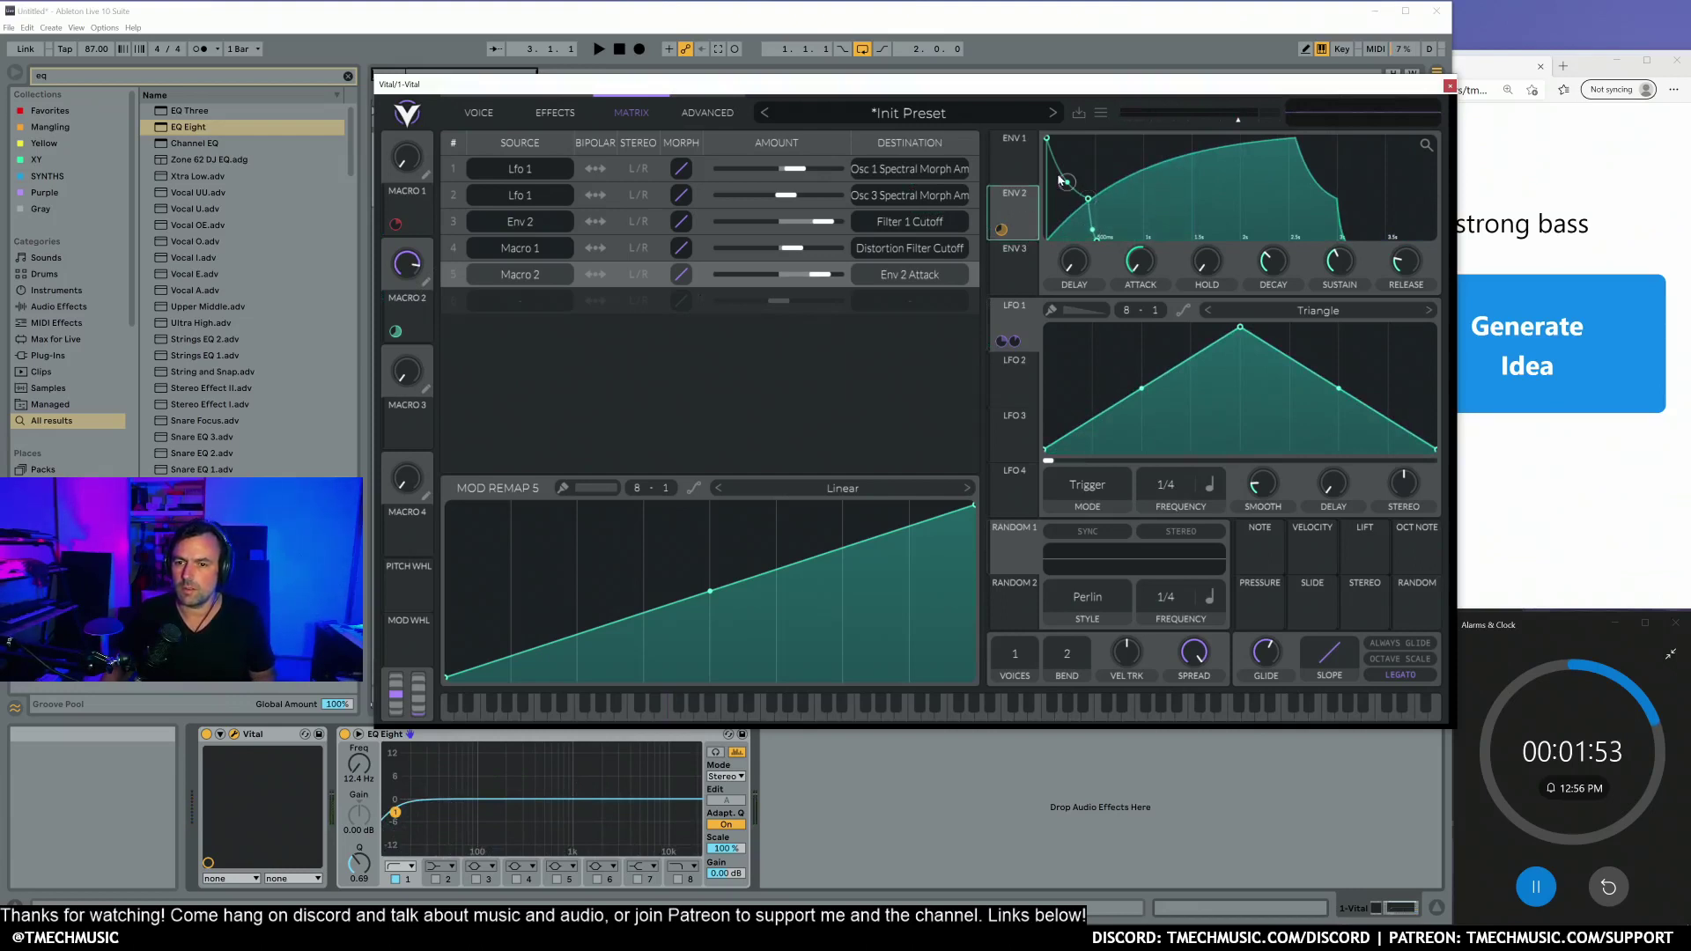
pyautogui.moveTo(1048, 141)
pyautogui.mouseDown()
pyautogui.moveTo(1071, 139)
pyautogui.moveTo(1036, 138)
pyautogui.mouseUp()
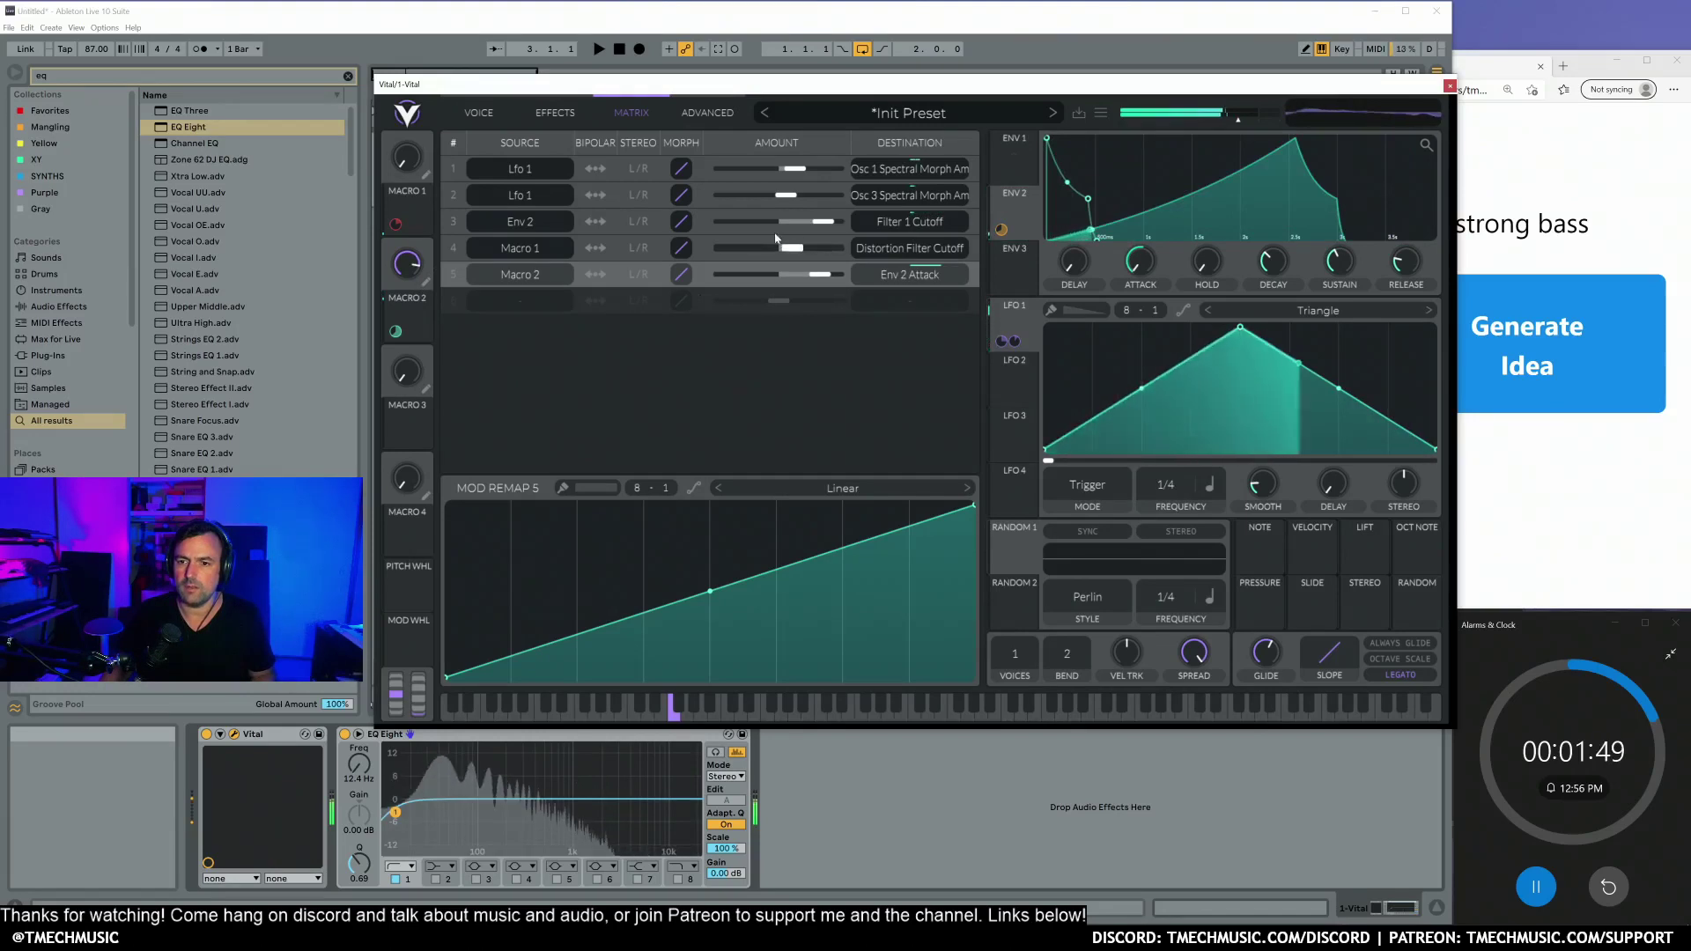
pyautogui.moveTo(421, 263); pyautogui.dragTo(426, 385)
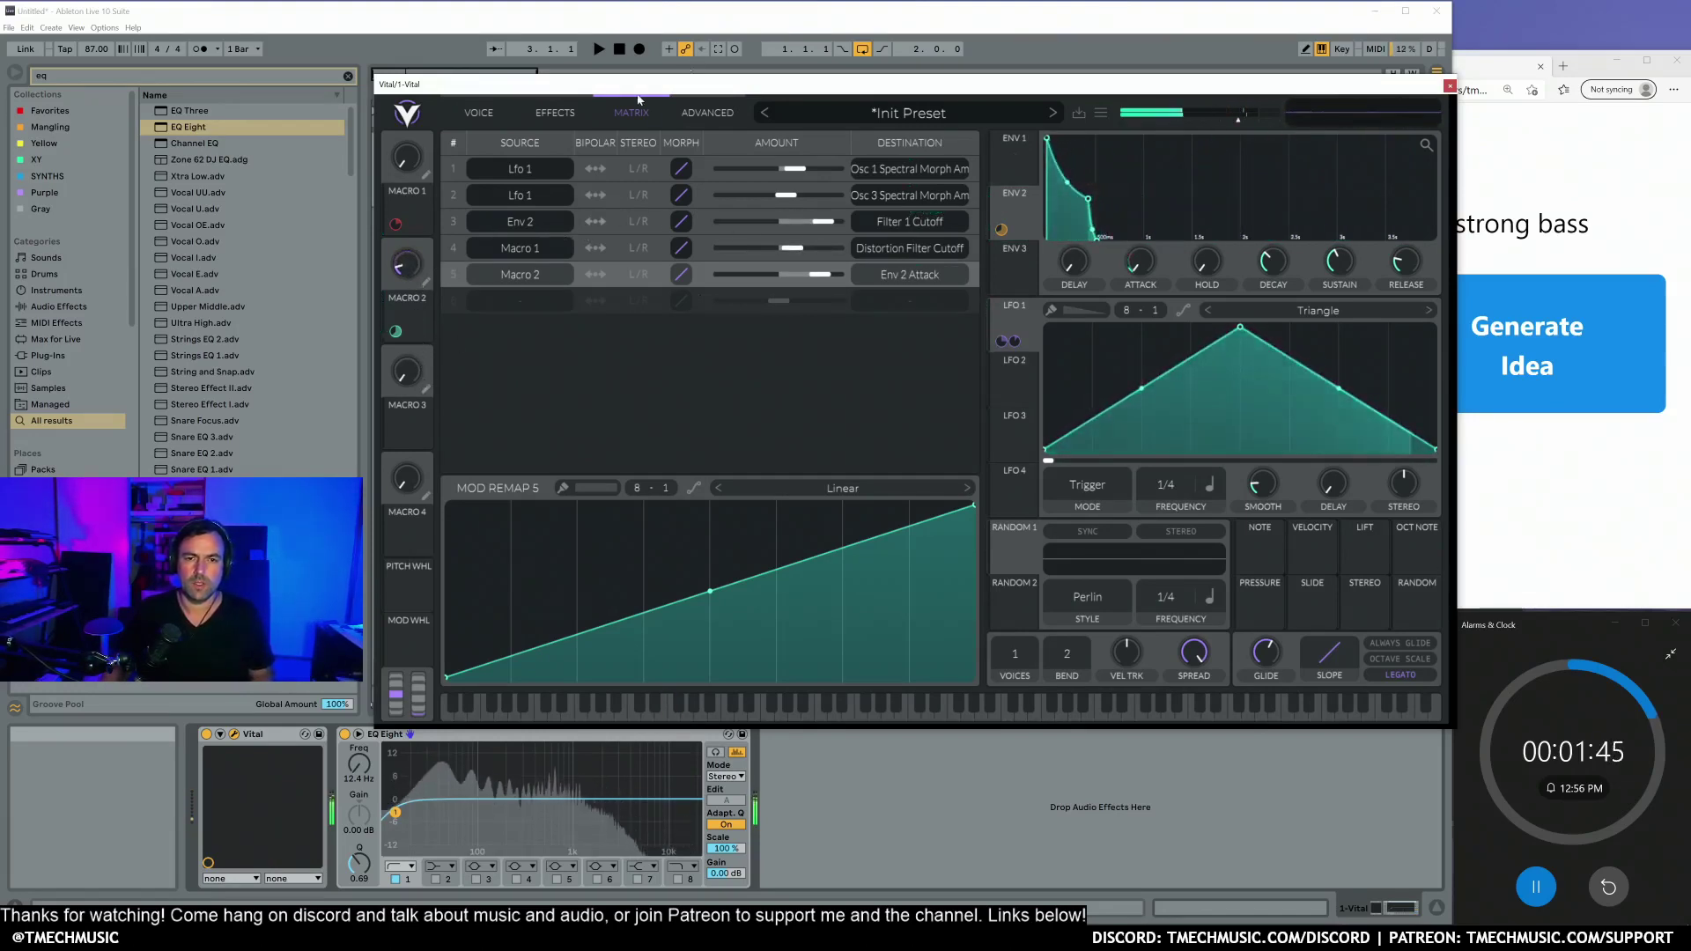
# Step: Enable the Reverb effect, compare the sound with it bypassed, and lower its high band's cutoff and gain
pyautogui.click(555, 113)
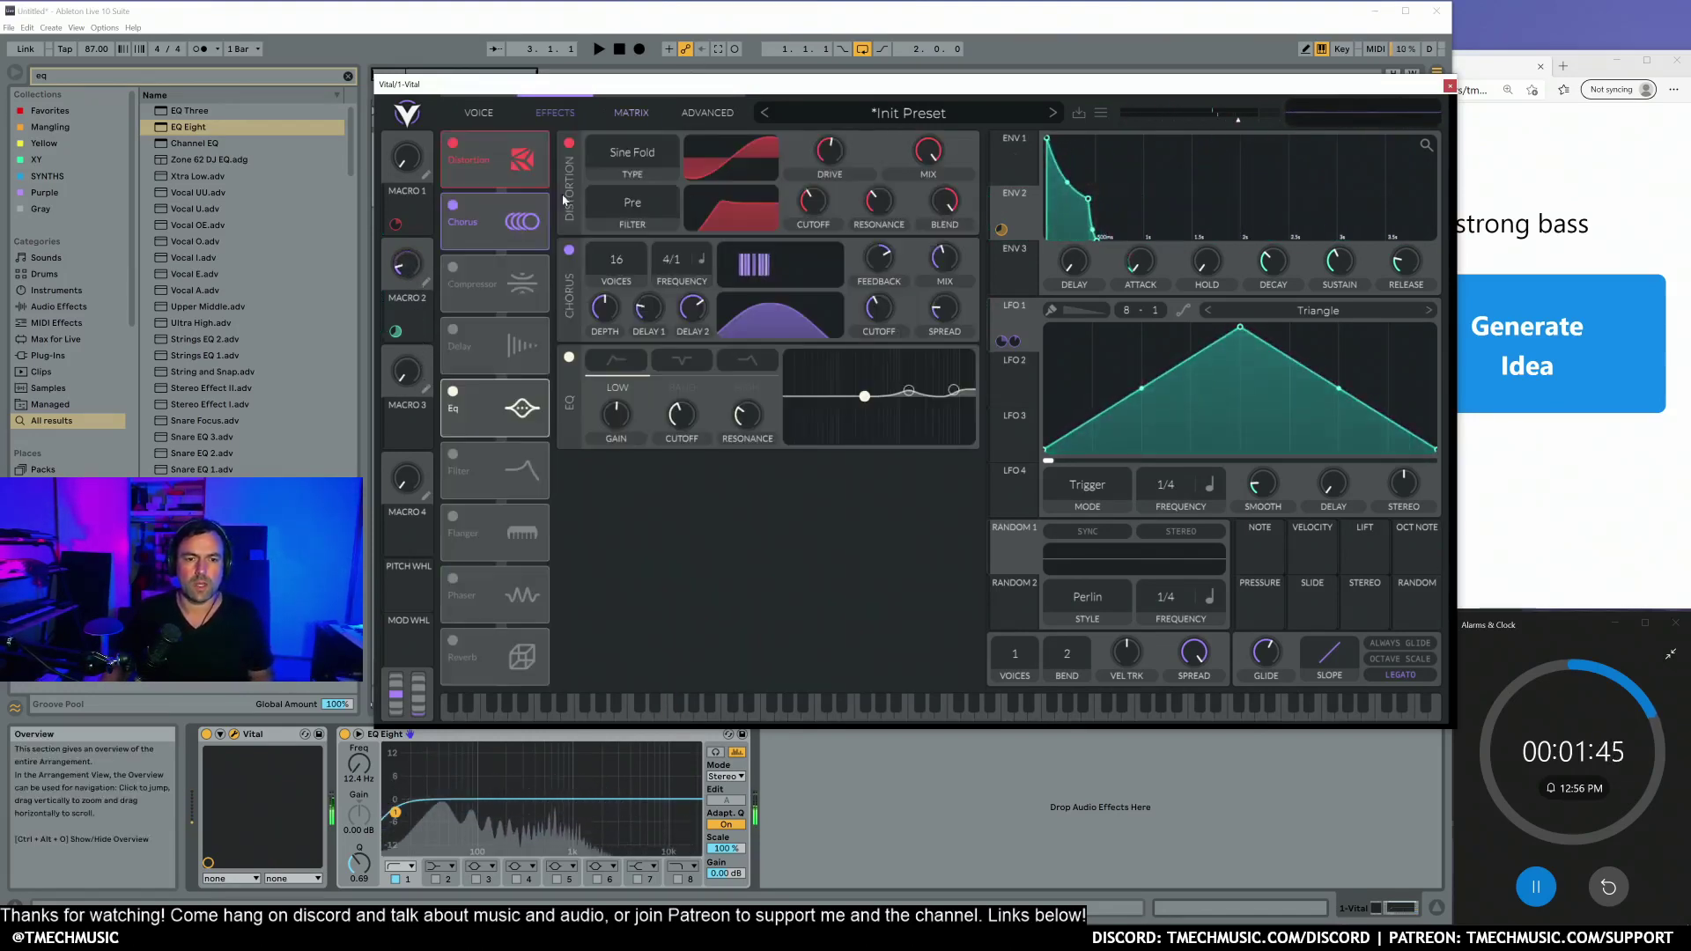
pyautogui.click(453, 640)
pyautogui.click(453, 640)
pyautogui.click(453, 640)
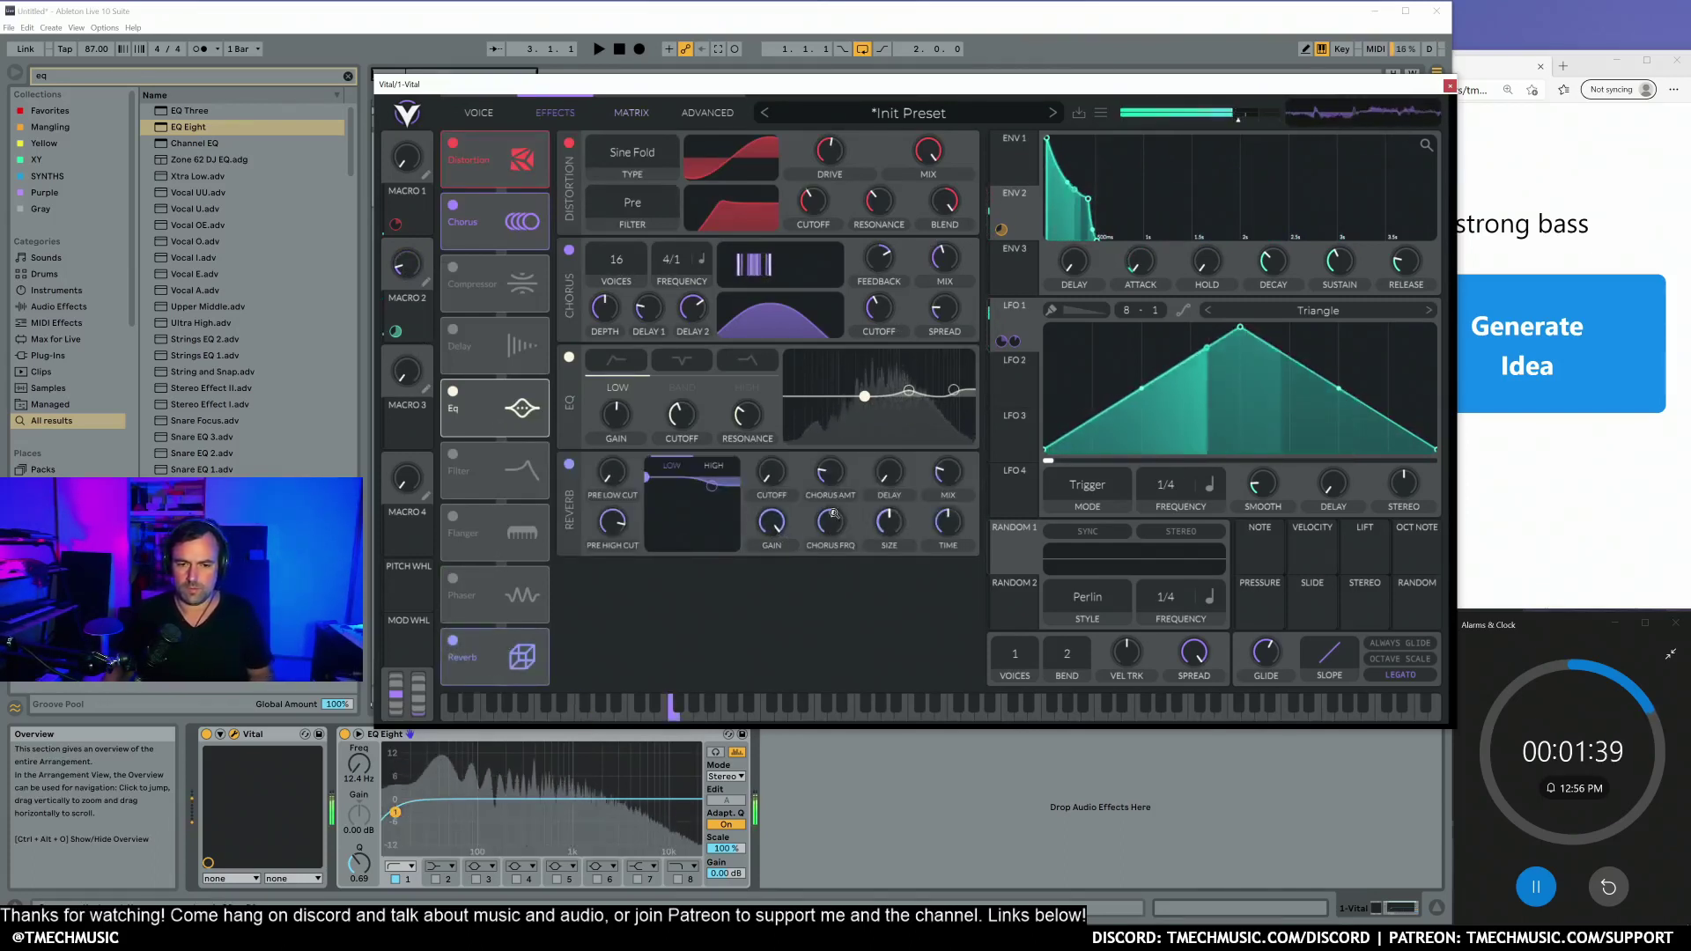
pyautogui.moveTo(771, 473); pyautogui.dragTo(832, 502)
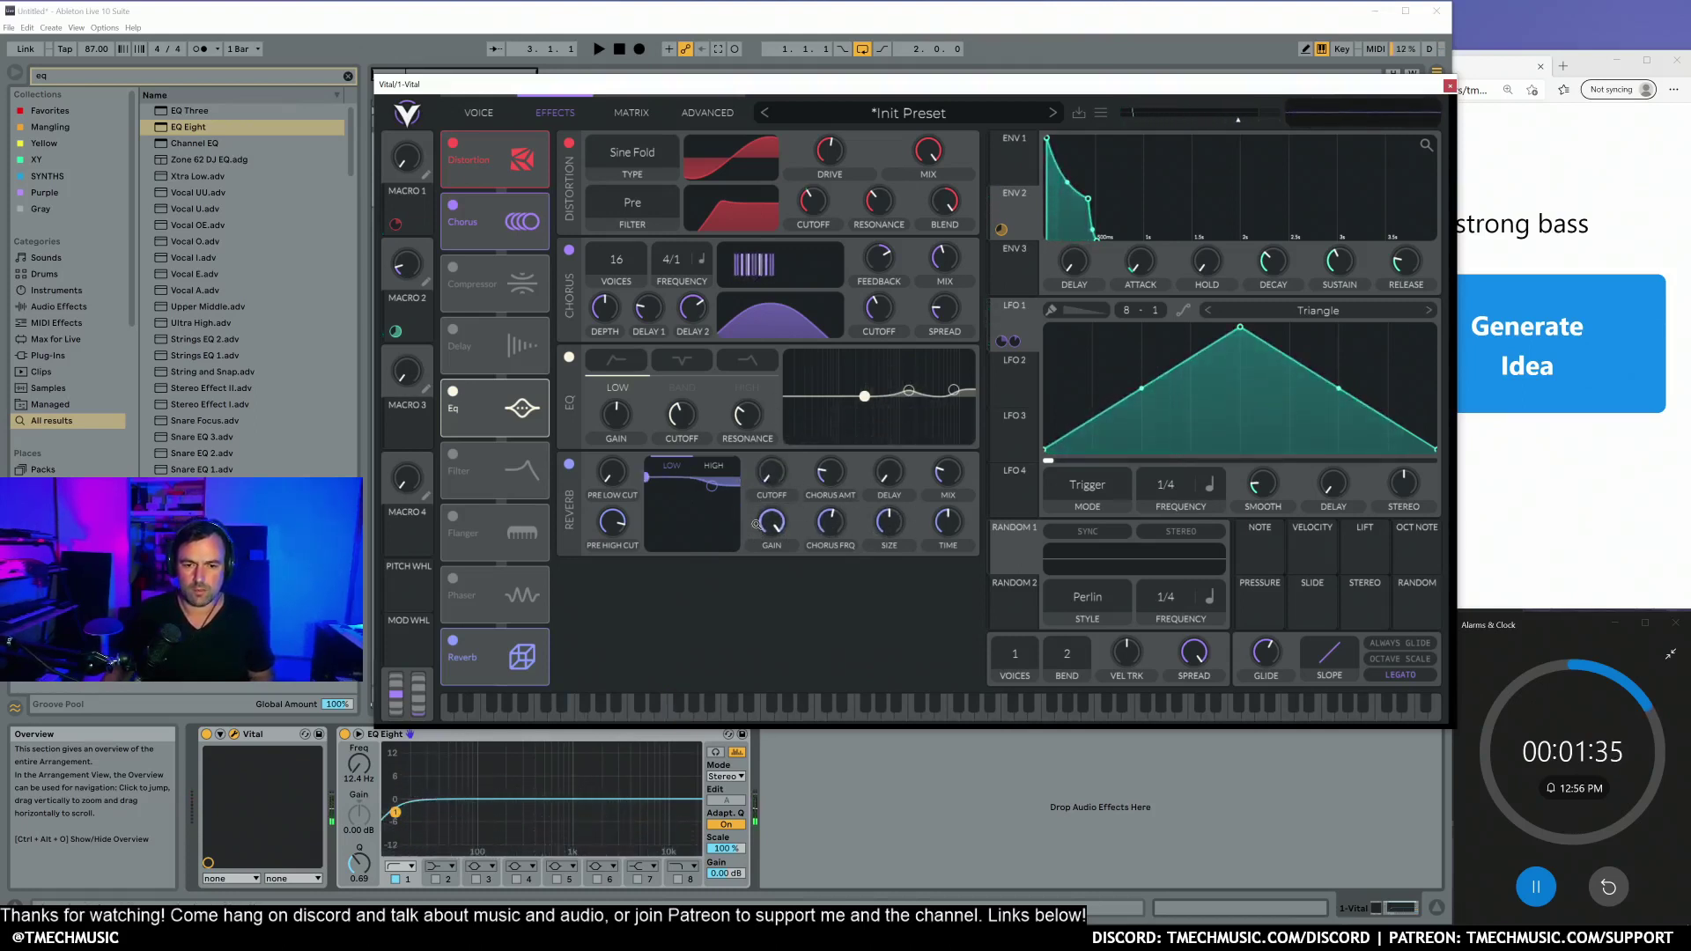
pyautogui.moveTo(711, 489)
pyautogui.mouseDown()
pyautogui.moveTo(665, 509)
pyautogui.moveTo(691, 504)
pyautogui.mouseUp()
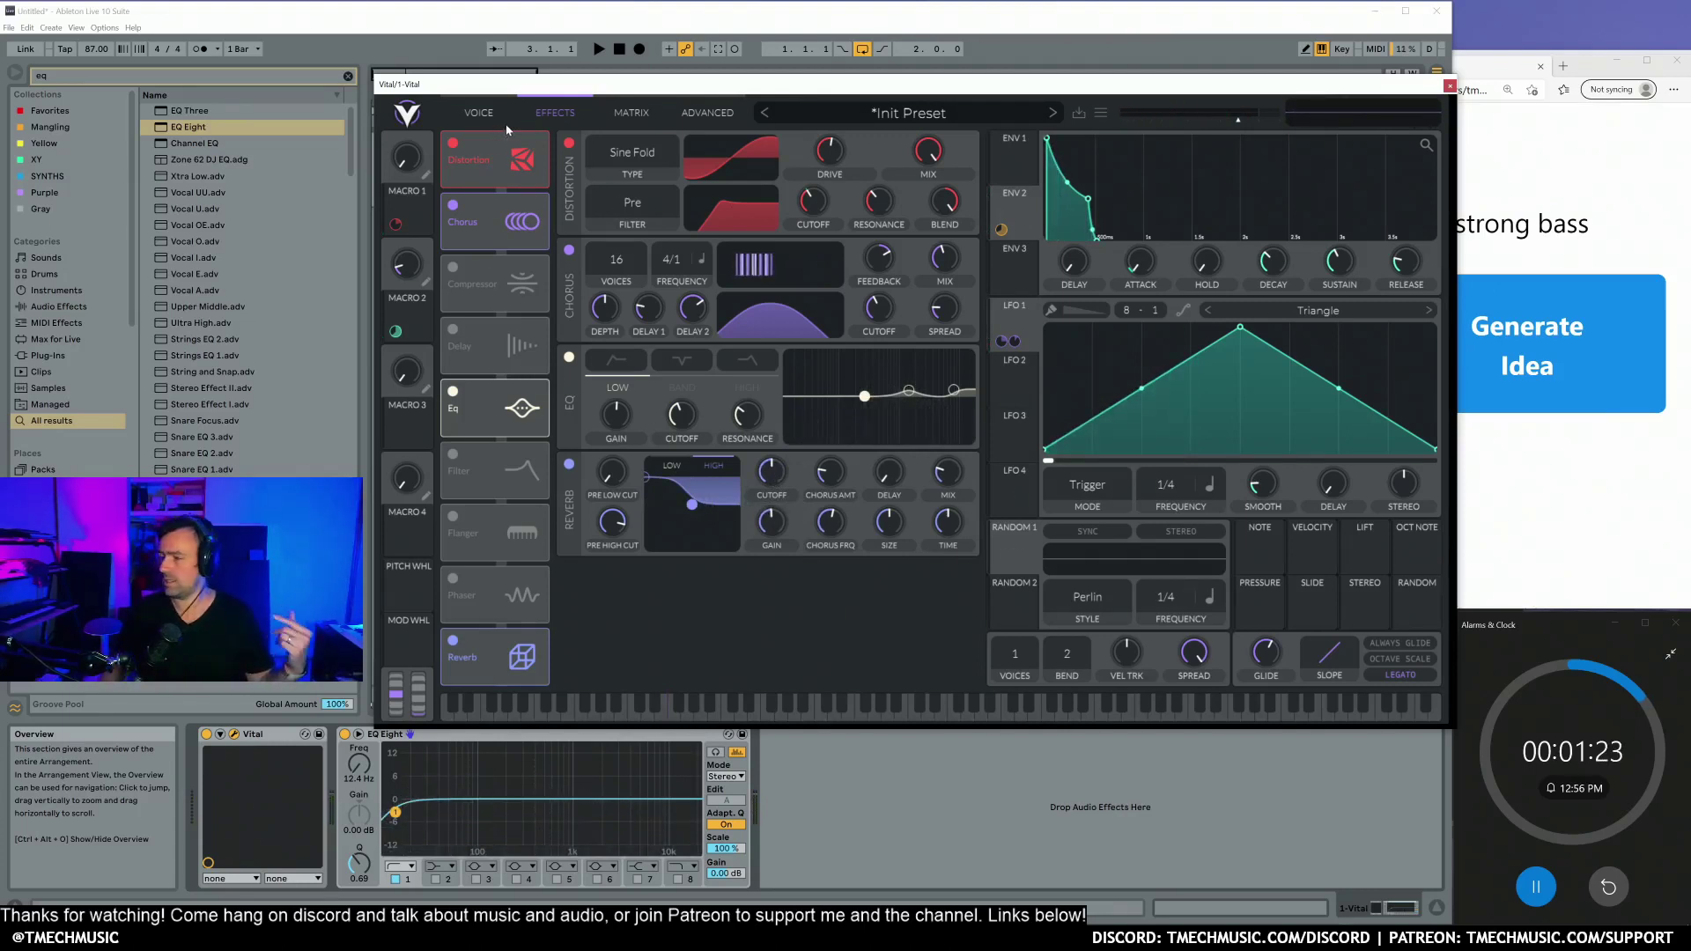
# Step: Rename Macro 1 as "FIST FILT" and Macro 2 as "ATTACK TIM"
pyautogui.click(480, 114)
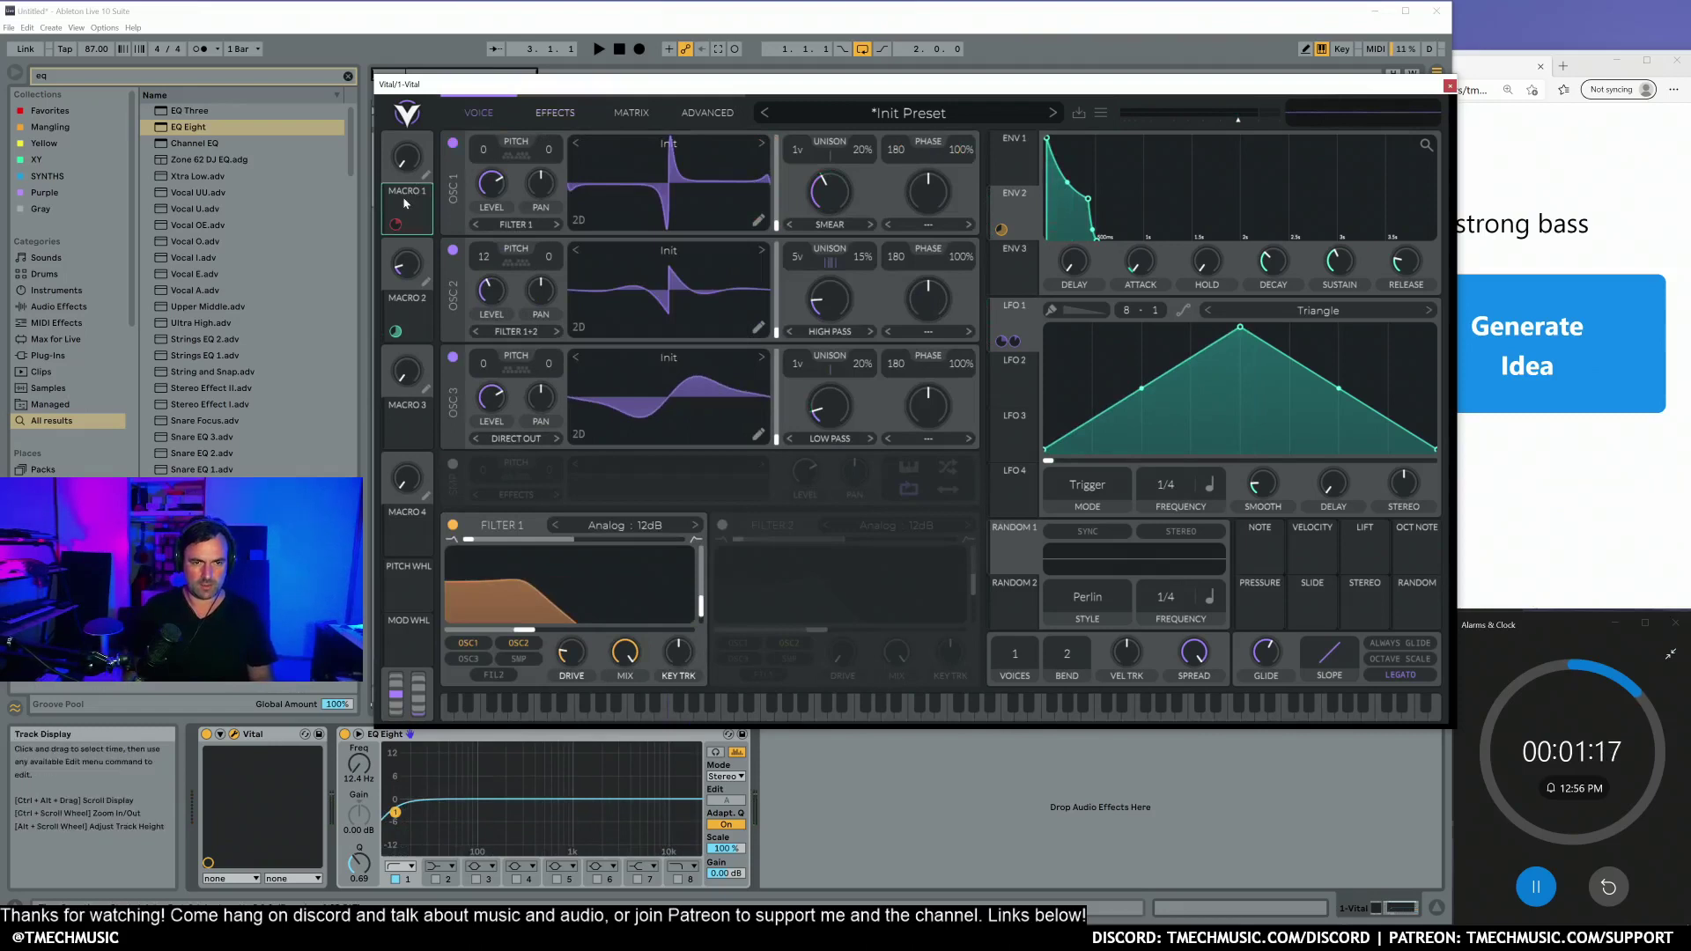
pyautogui.click(556, 114)
pyautogui.click(631, 113)
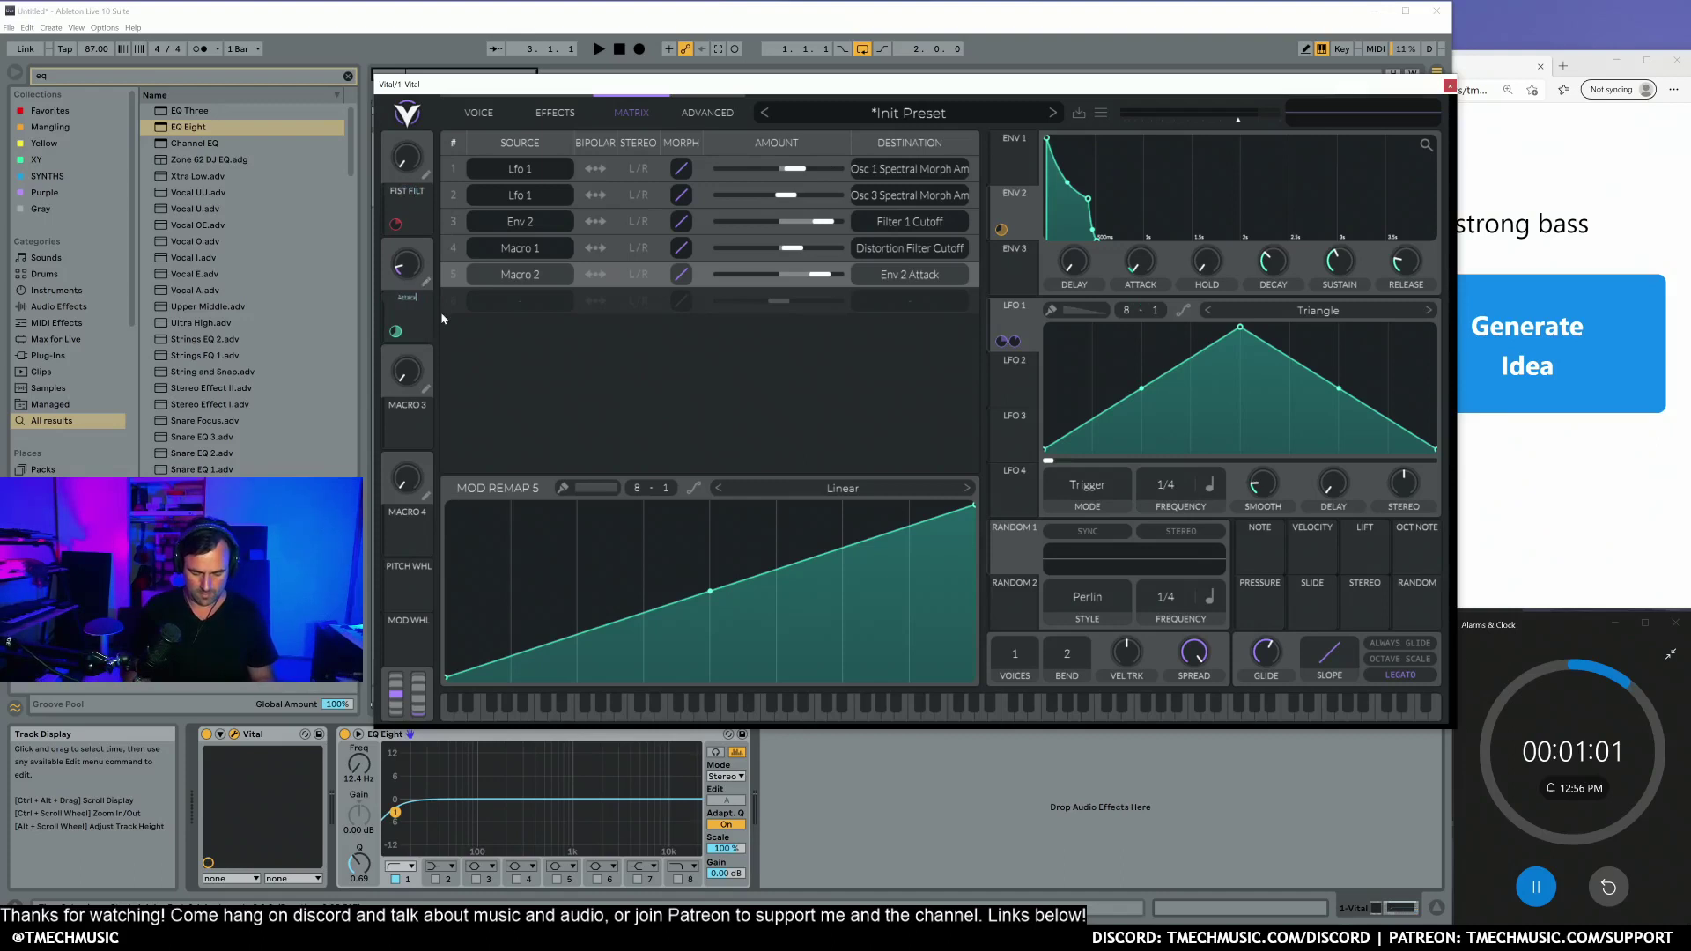
# Step: Compare the sound with Oscillator 2 muted and set its level to about 0.232
pyautogui.click(479, 113)
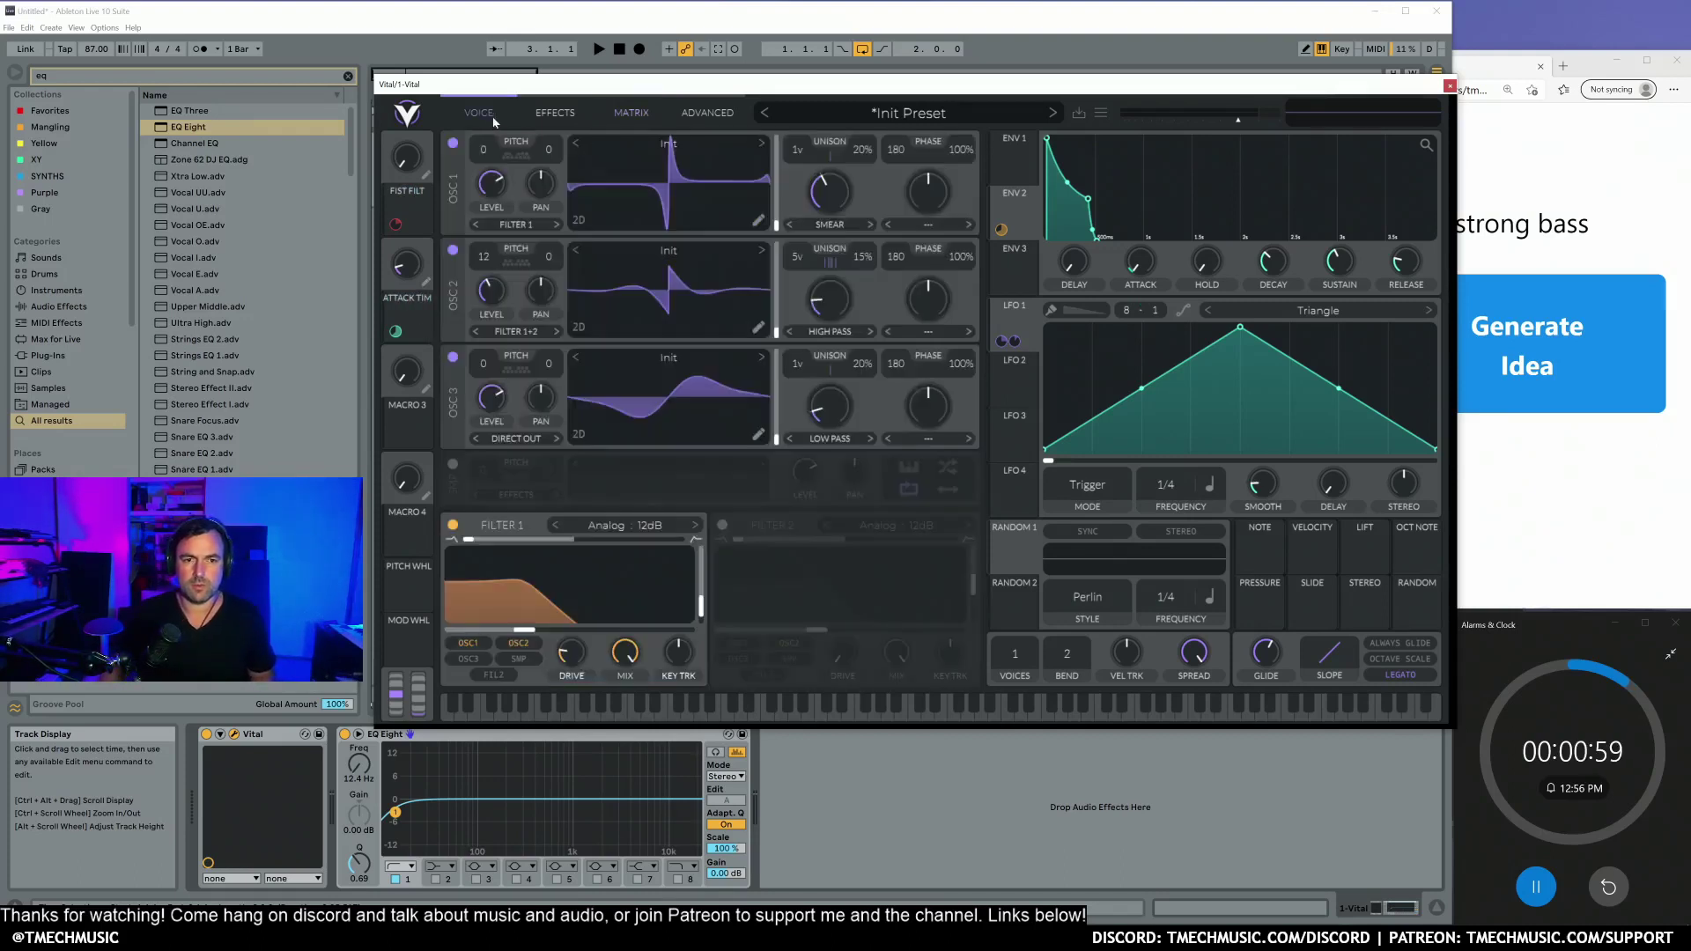
pyautogui.click(452, 250)
pyautogui.click(454, 253)
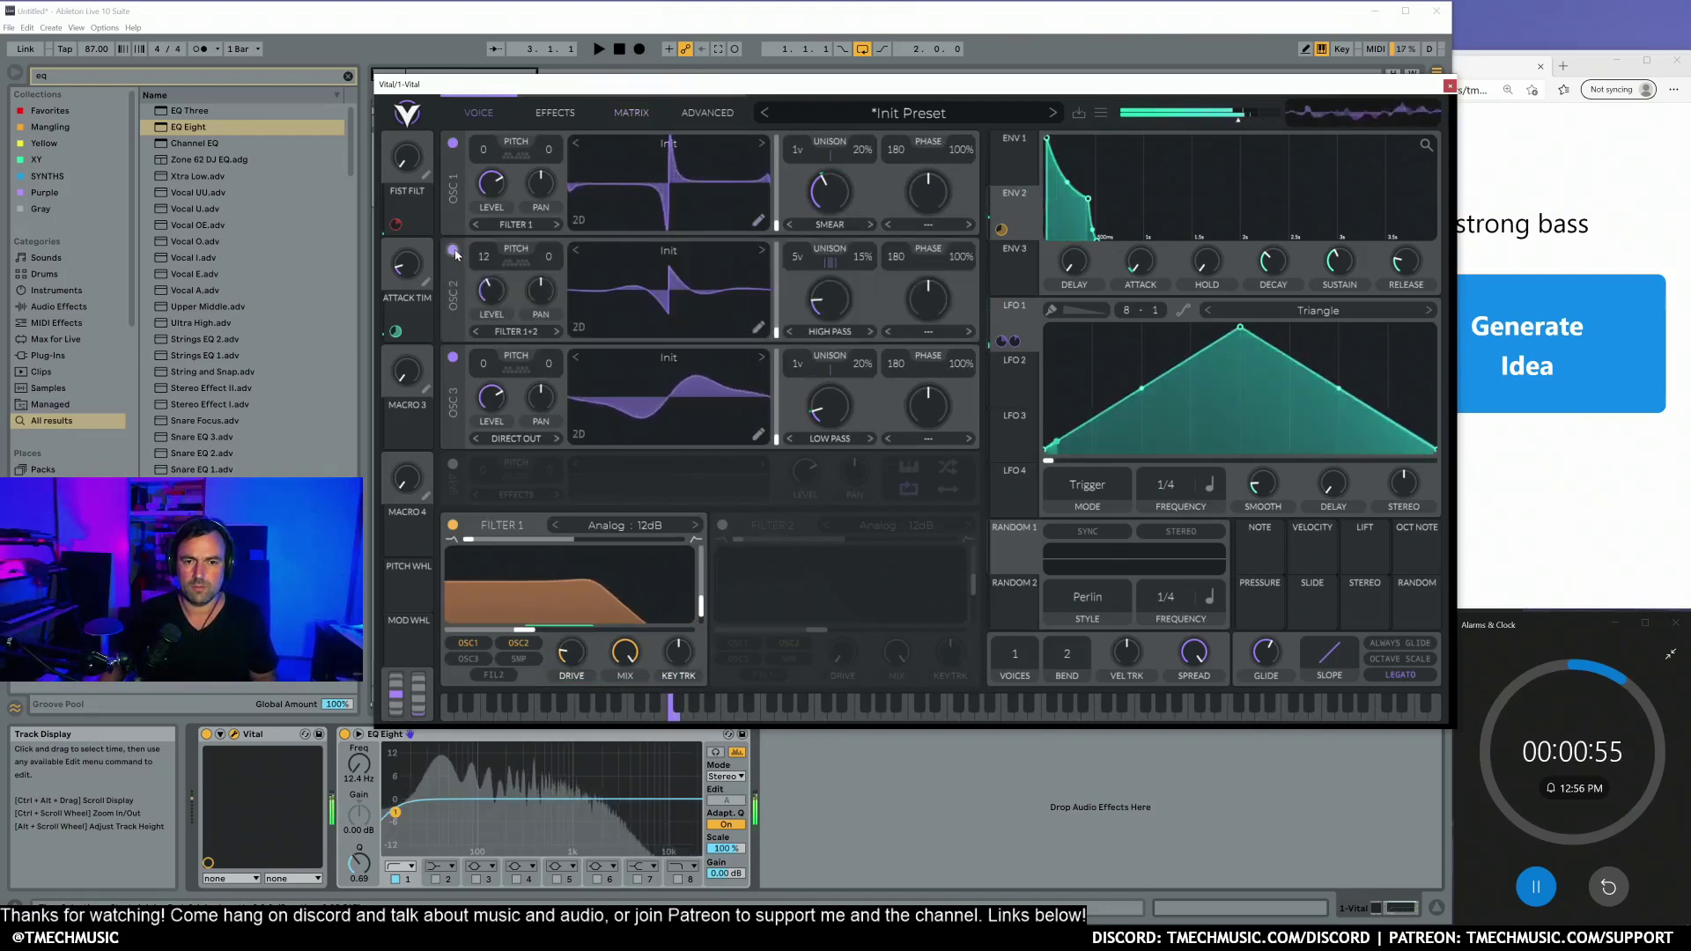
pyautogui.moveTo(494, 297); pyautogui.dragTo(492, 284)
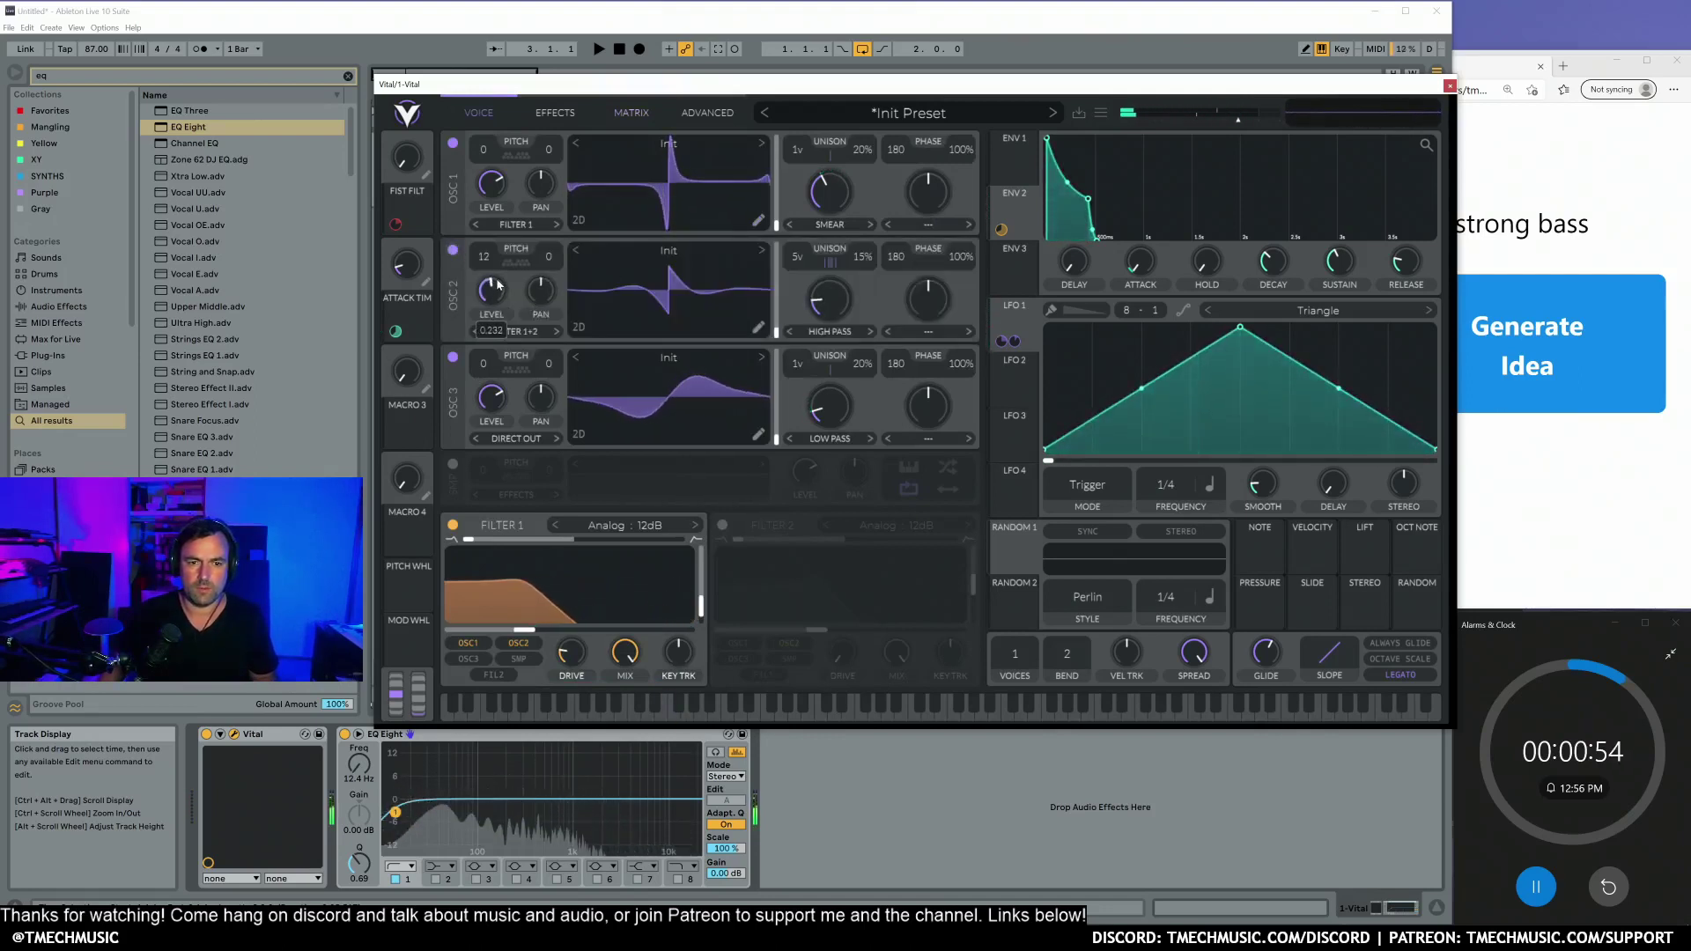
pyautogui.click(454, 252)
pyautogui.click(455, 250)
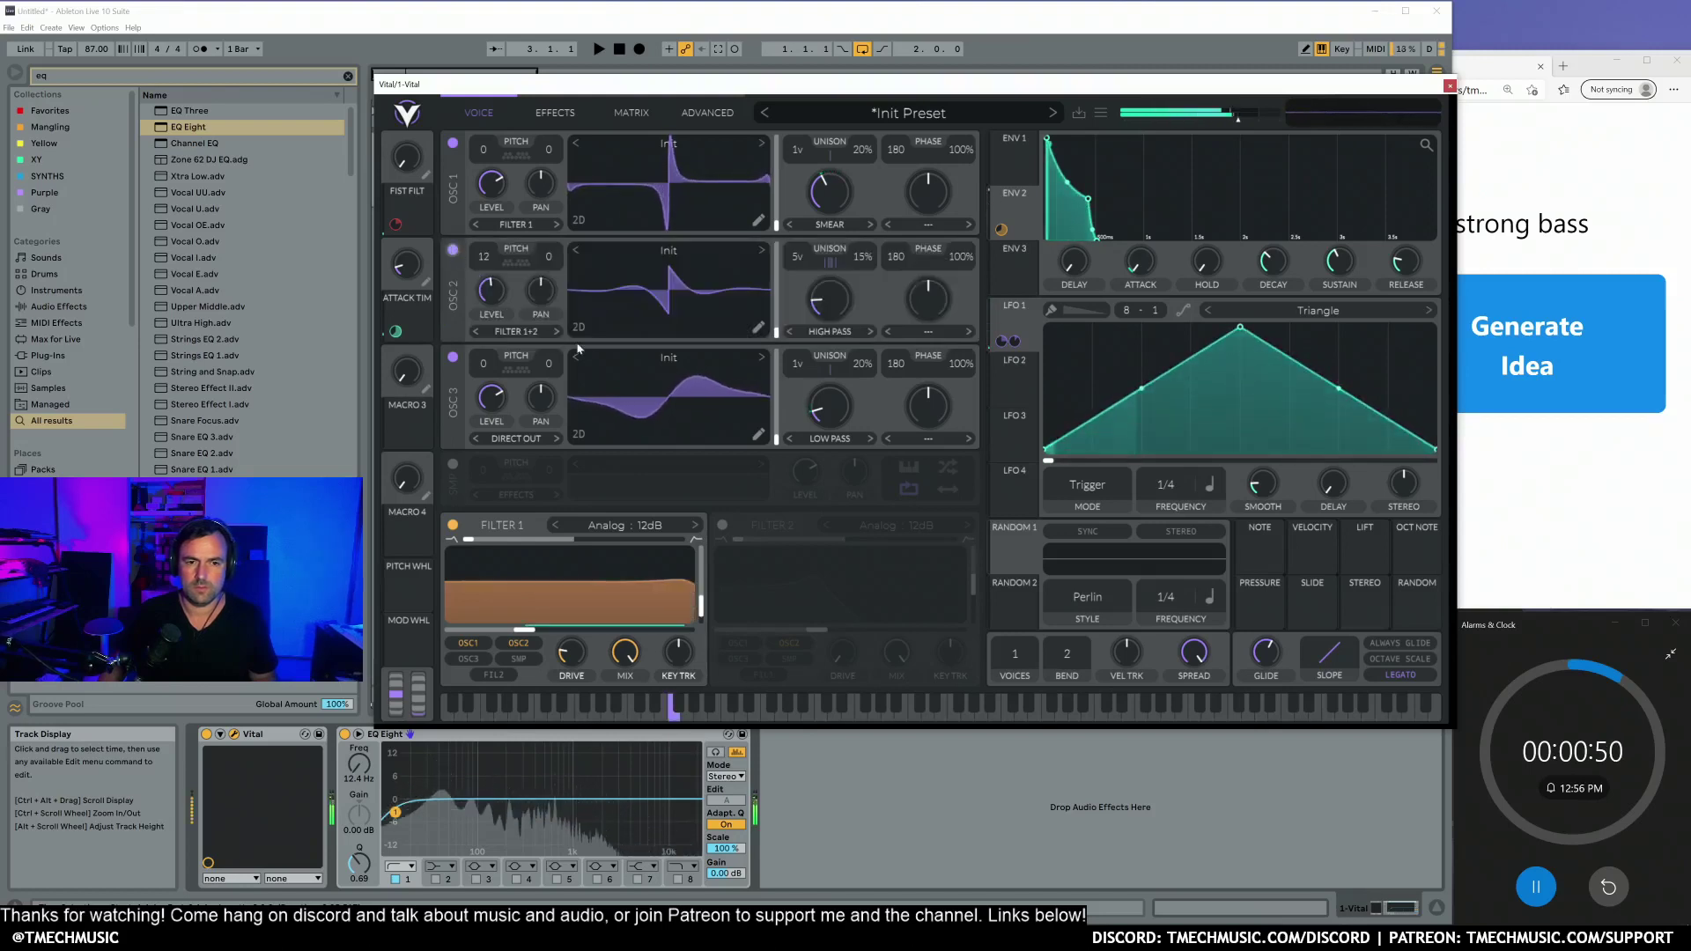
# Step: Enable Filter 2 and set its type to Comb: Low High Flange
pyautogui.click(722, 526)
pyautogui.click(921, 526)
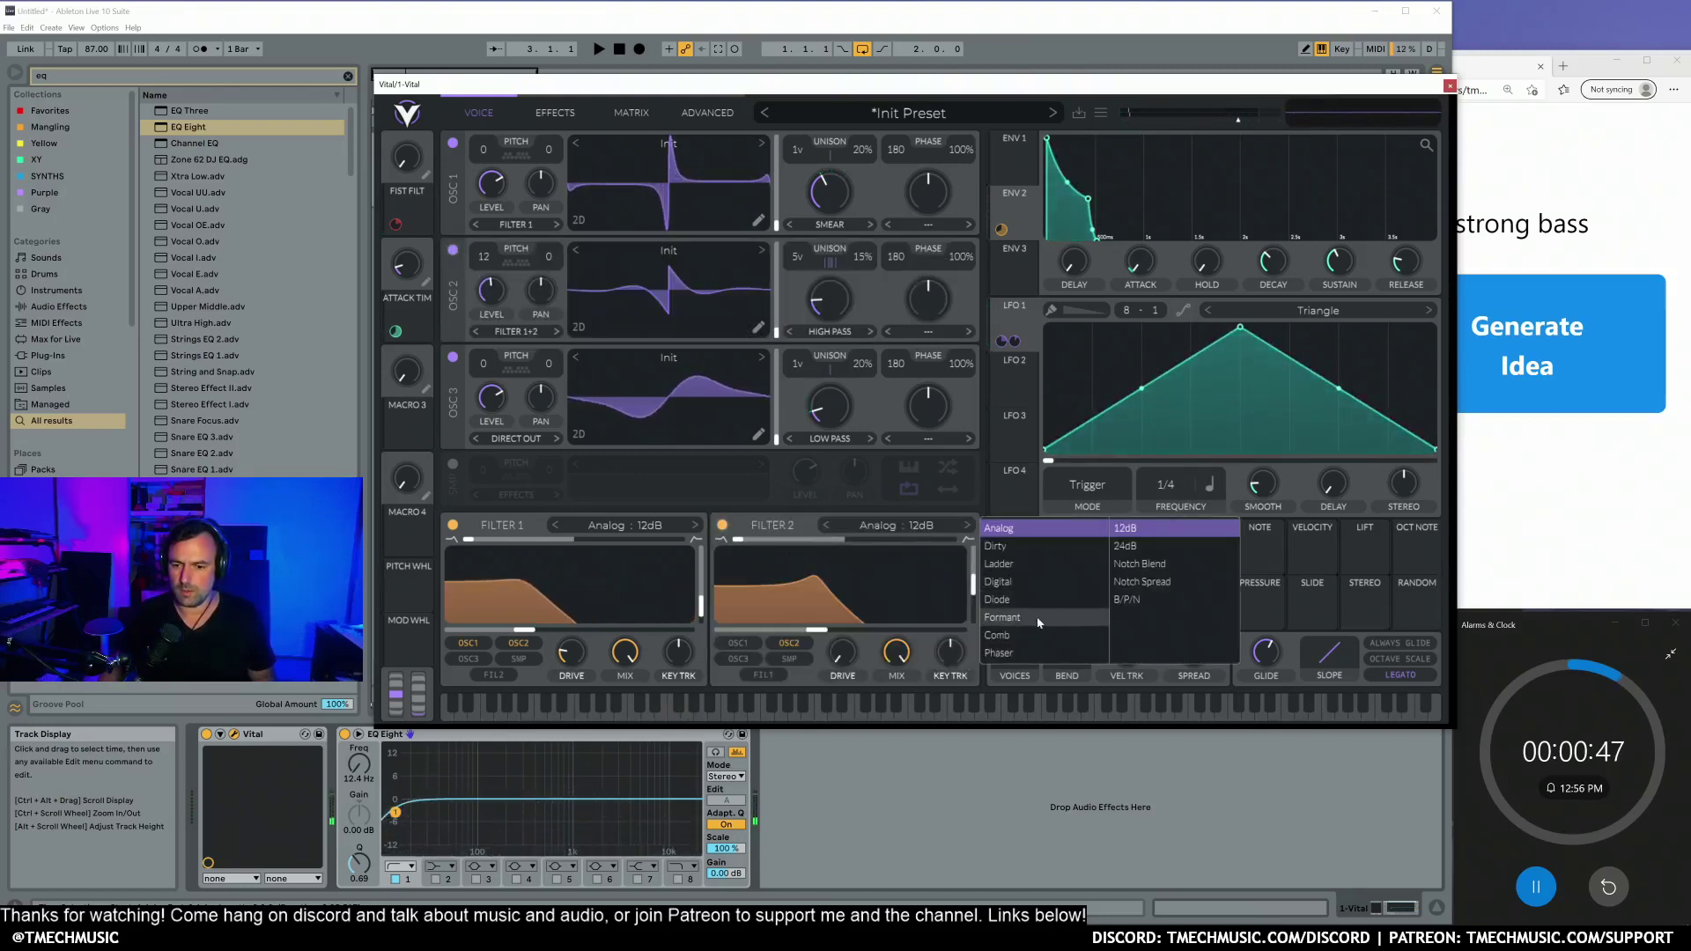
pyautogui.click(998, 635)
pyautogui.click(1170, 571)
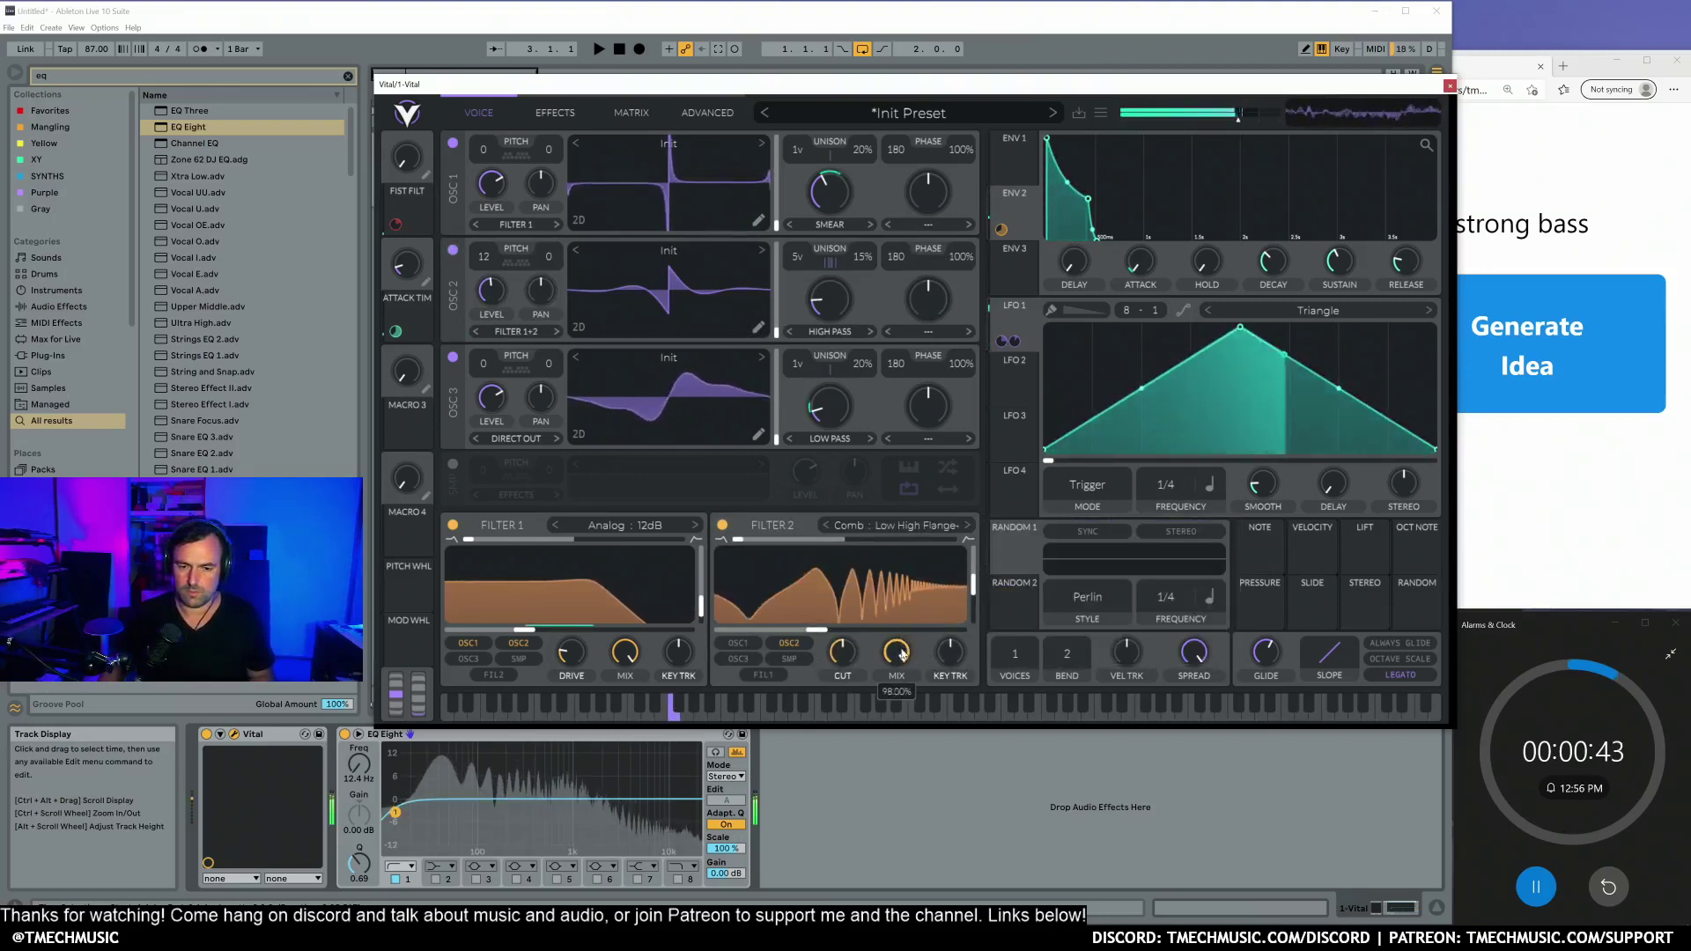
# Step: Try different mix, cutoff and Cut settings on the comb filter and compare the sound with Filter 2 bypassed
pyautogui.moveTo(902, 653); pyautogui.dragTo(904, 721)
pyautogui.moveTo(888, 634); pyautogui.dragTo(840, 634)
pyautogui.moveTo(839, 547); pyautogui.dragTo(853, 635)
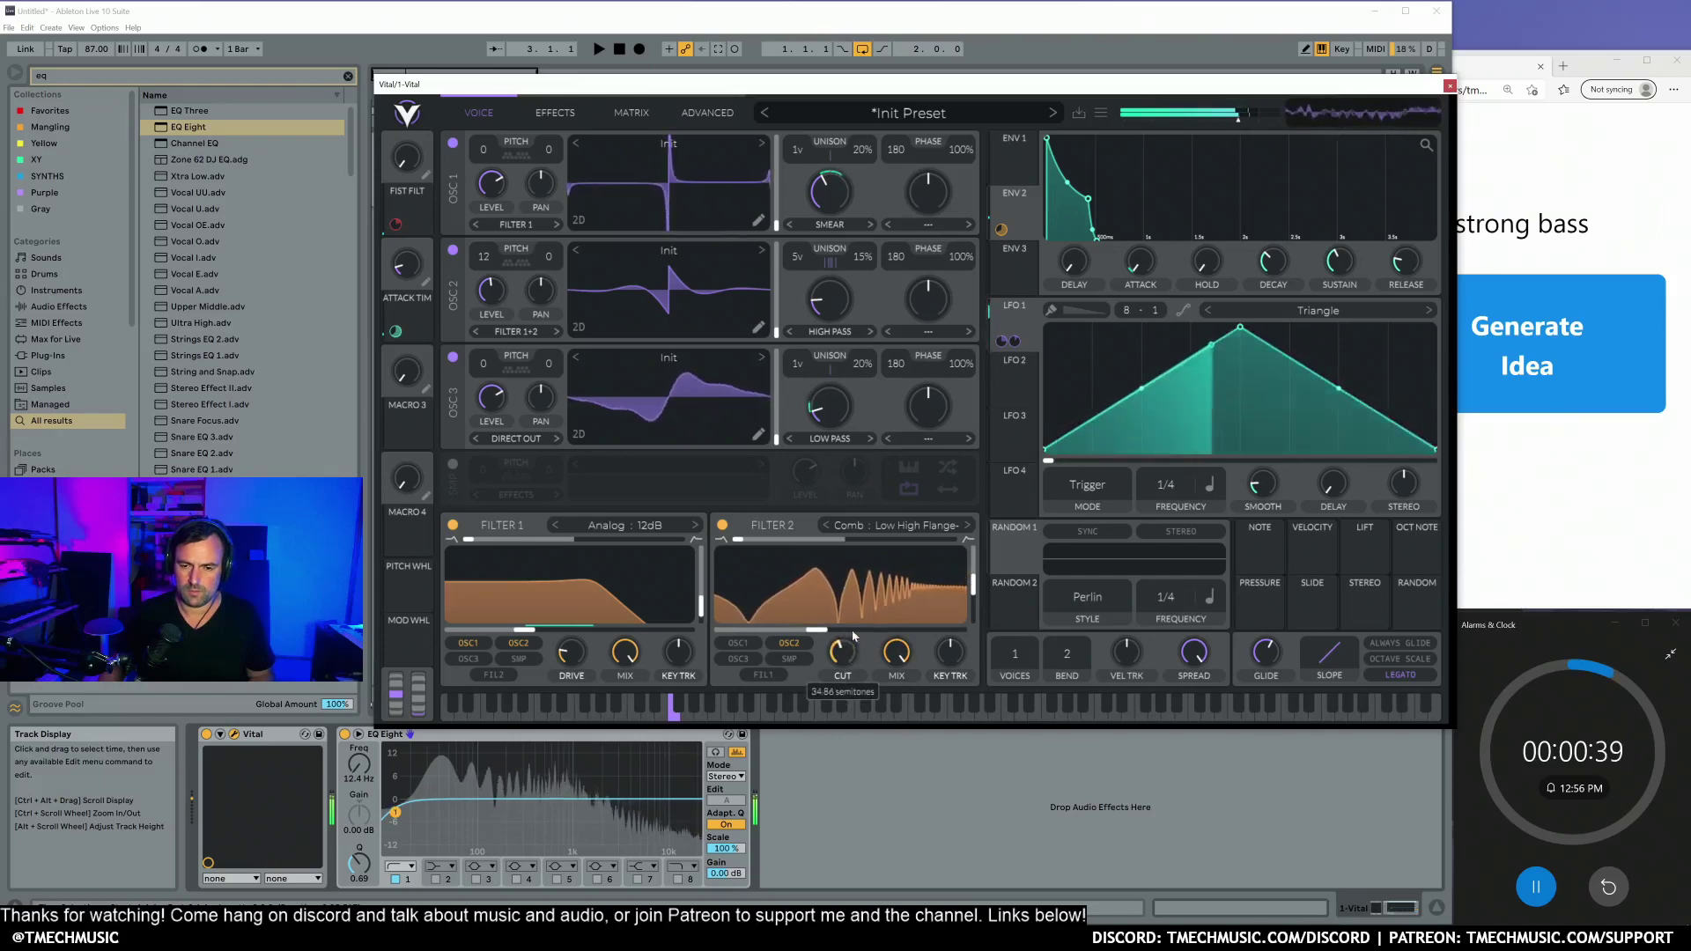
pyautogui.click(722, 525)
pyautogui.click(722, 525)
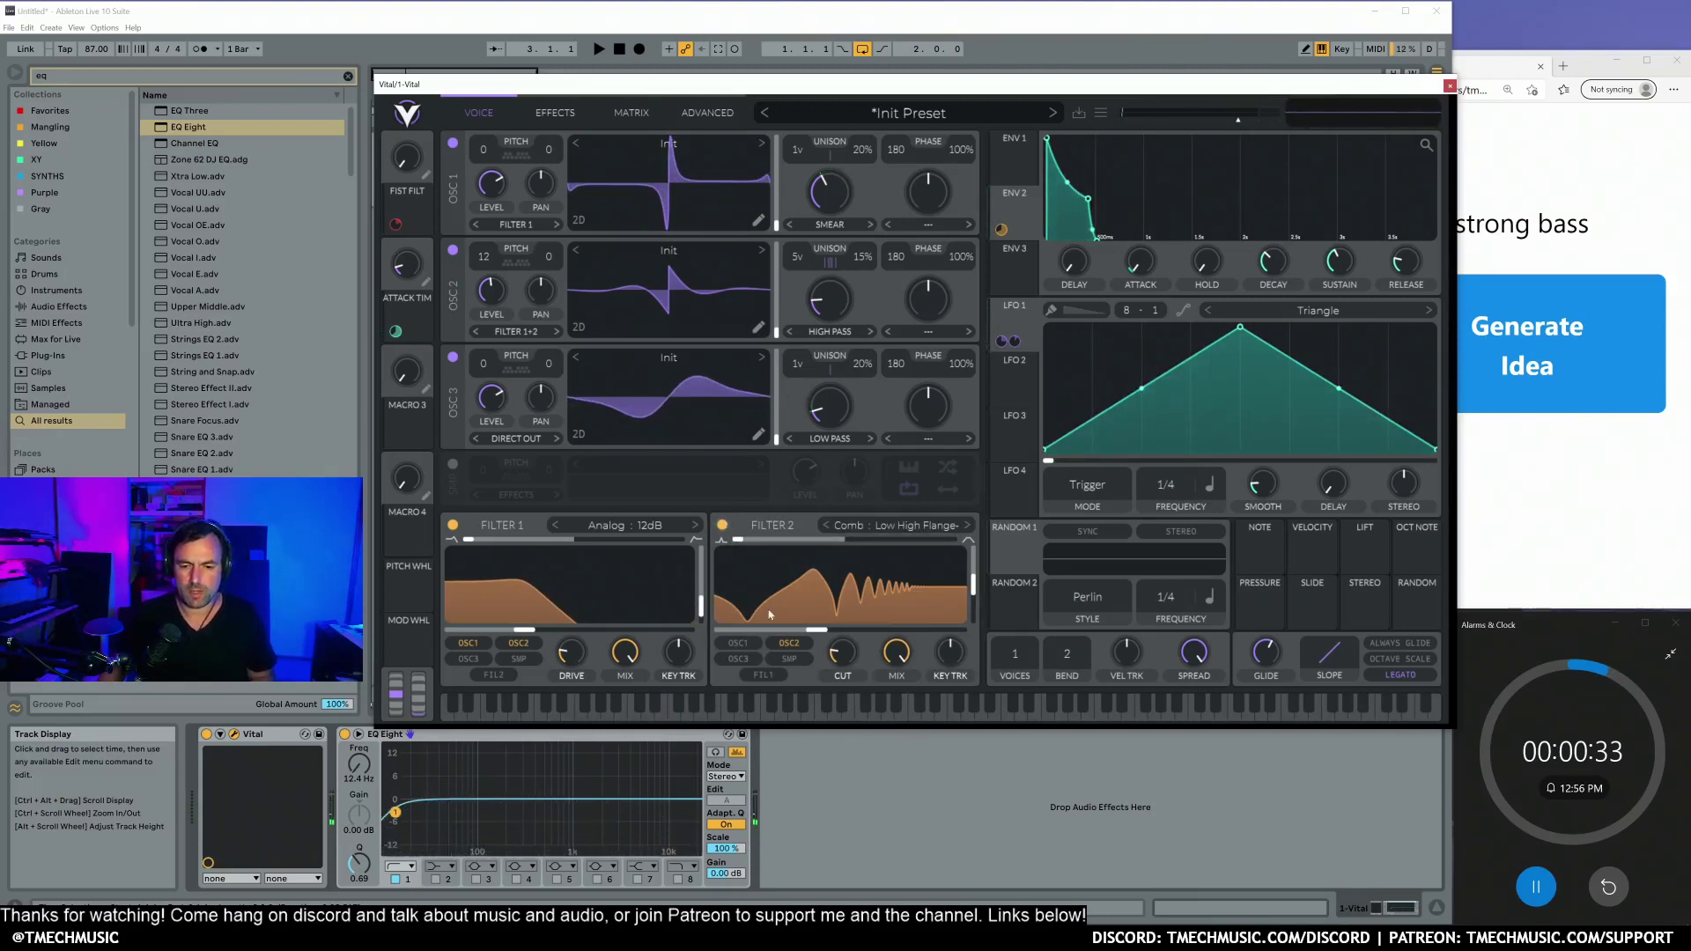
# Step: Feed Filter 2 from Filter 1 and lower the comb filter's cutoff
pyautogui.click(764, 676)
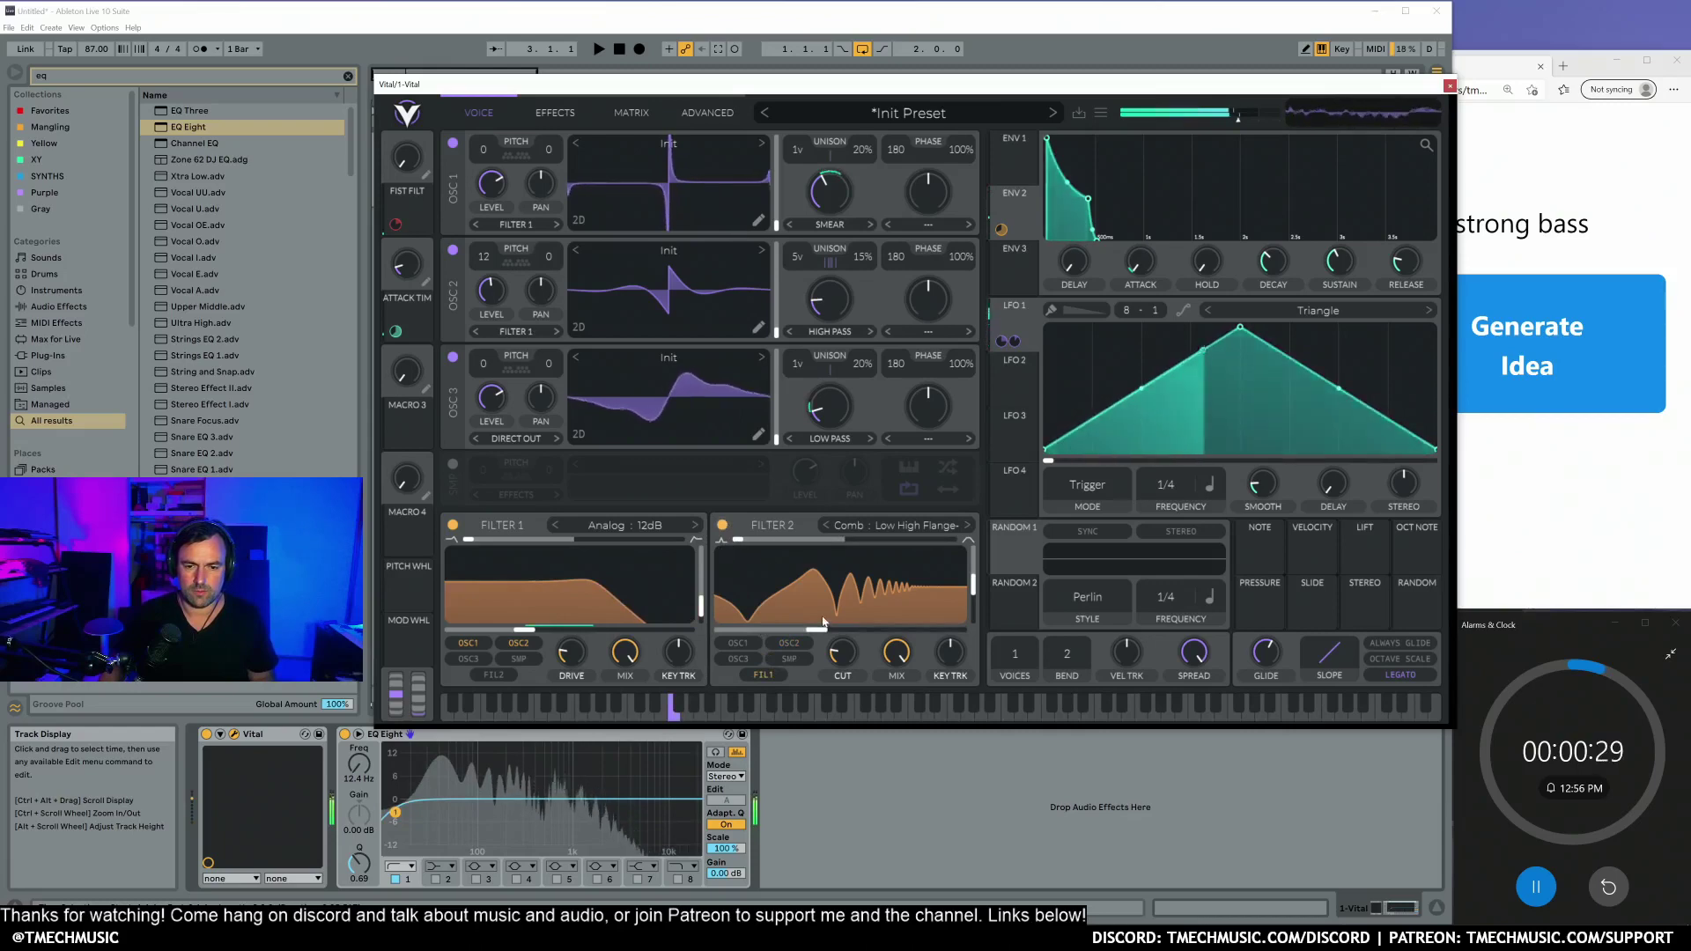
pyautogui.moveTo(819, 632)
pyautogui.mouseDown()
pyautogui.moveTo(903, 632)
pyautogui.moveTo(799, 631)
pyautogui.mouseUp()
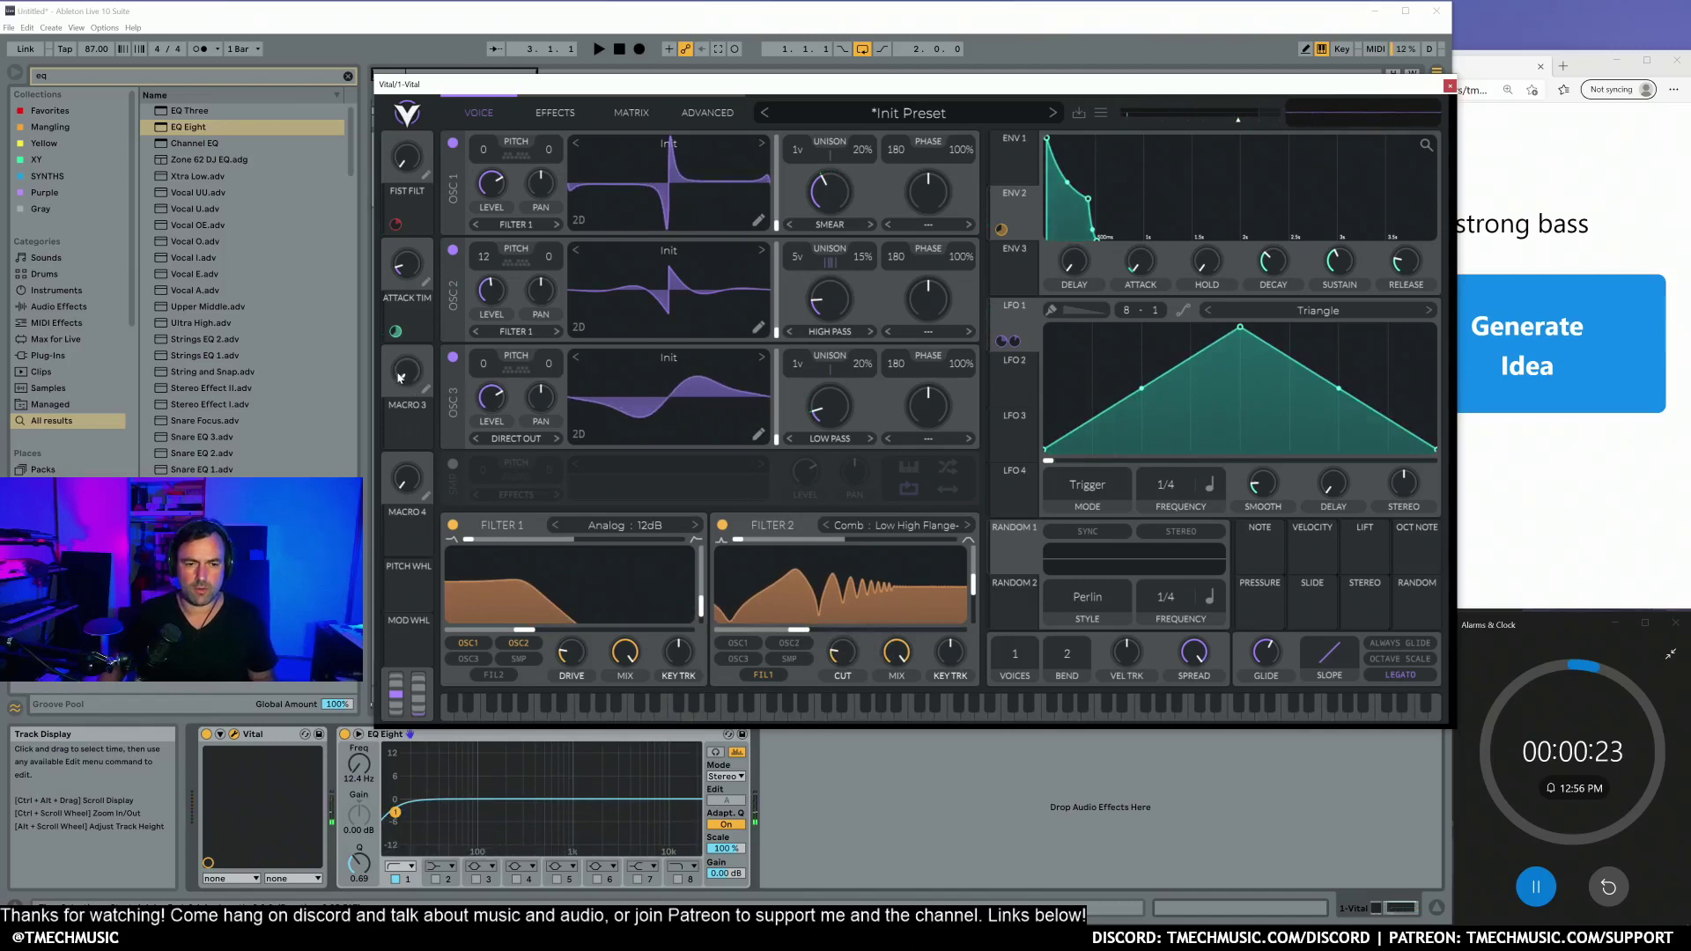
# Step: Assign Macro 3 to Filter 2's cutoff, rename it "COMBCUTO" and test its sweep
pyautogui.moveTo(407, 429); pyautogui.dragTo(840, 613)
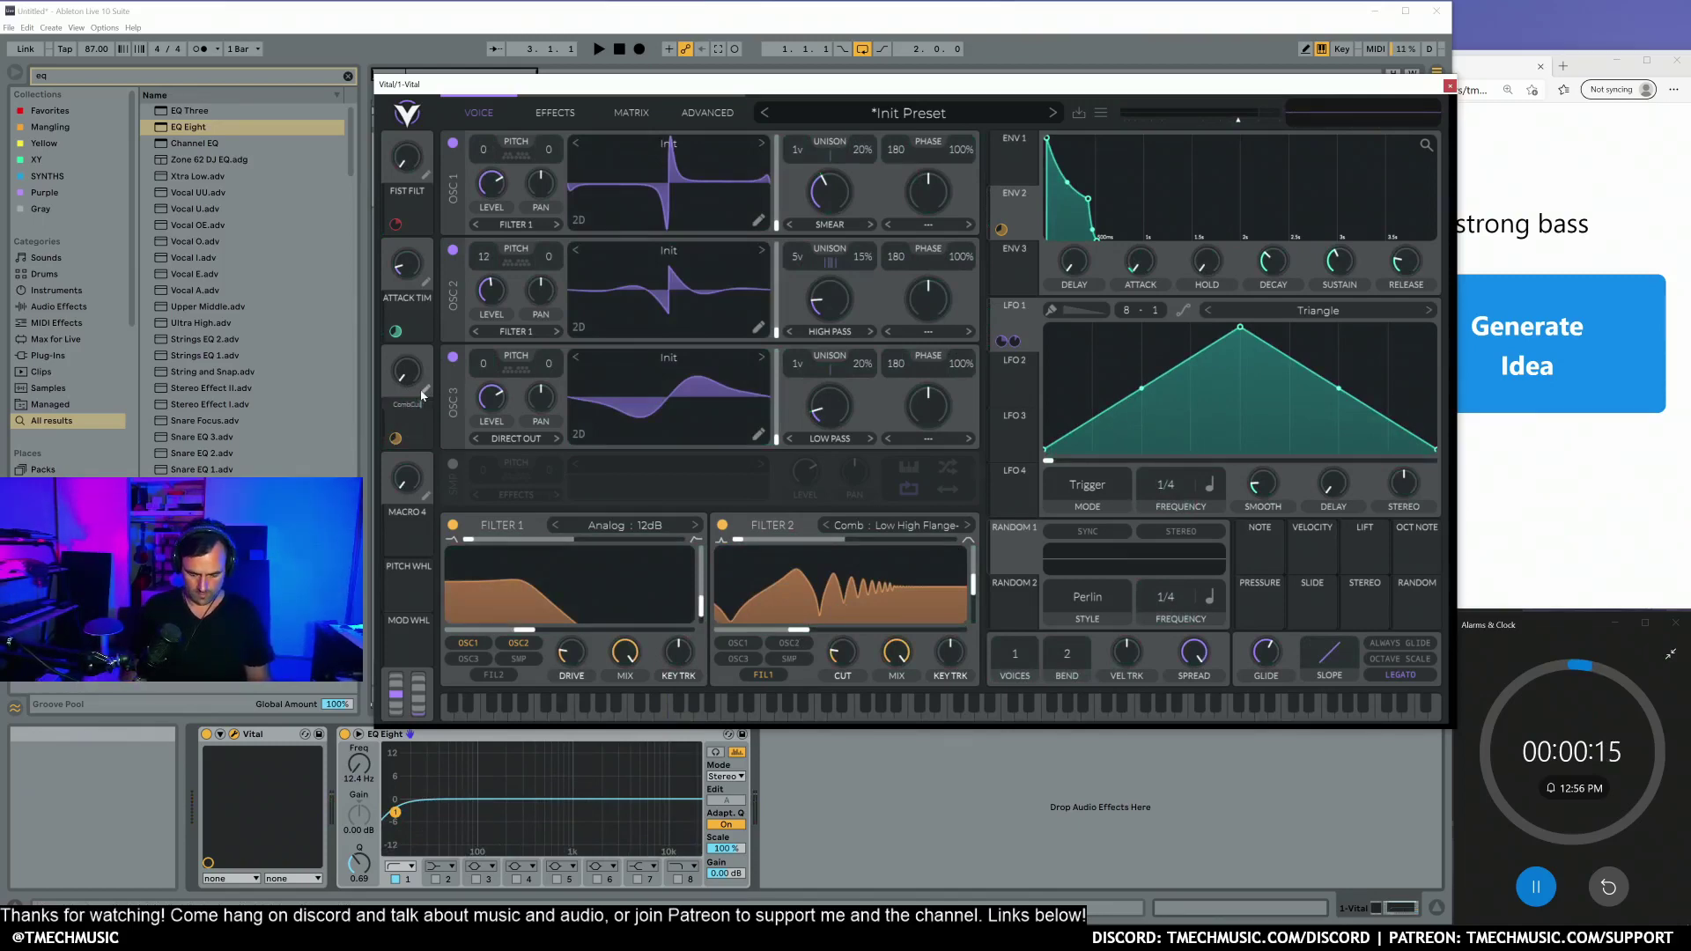
pyautogui.moveTo(416, 377); pyautogui.dragTo(414, 304)
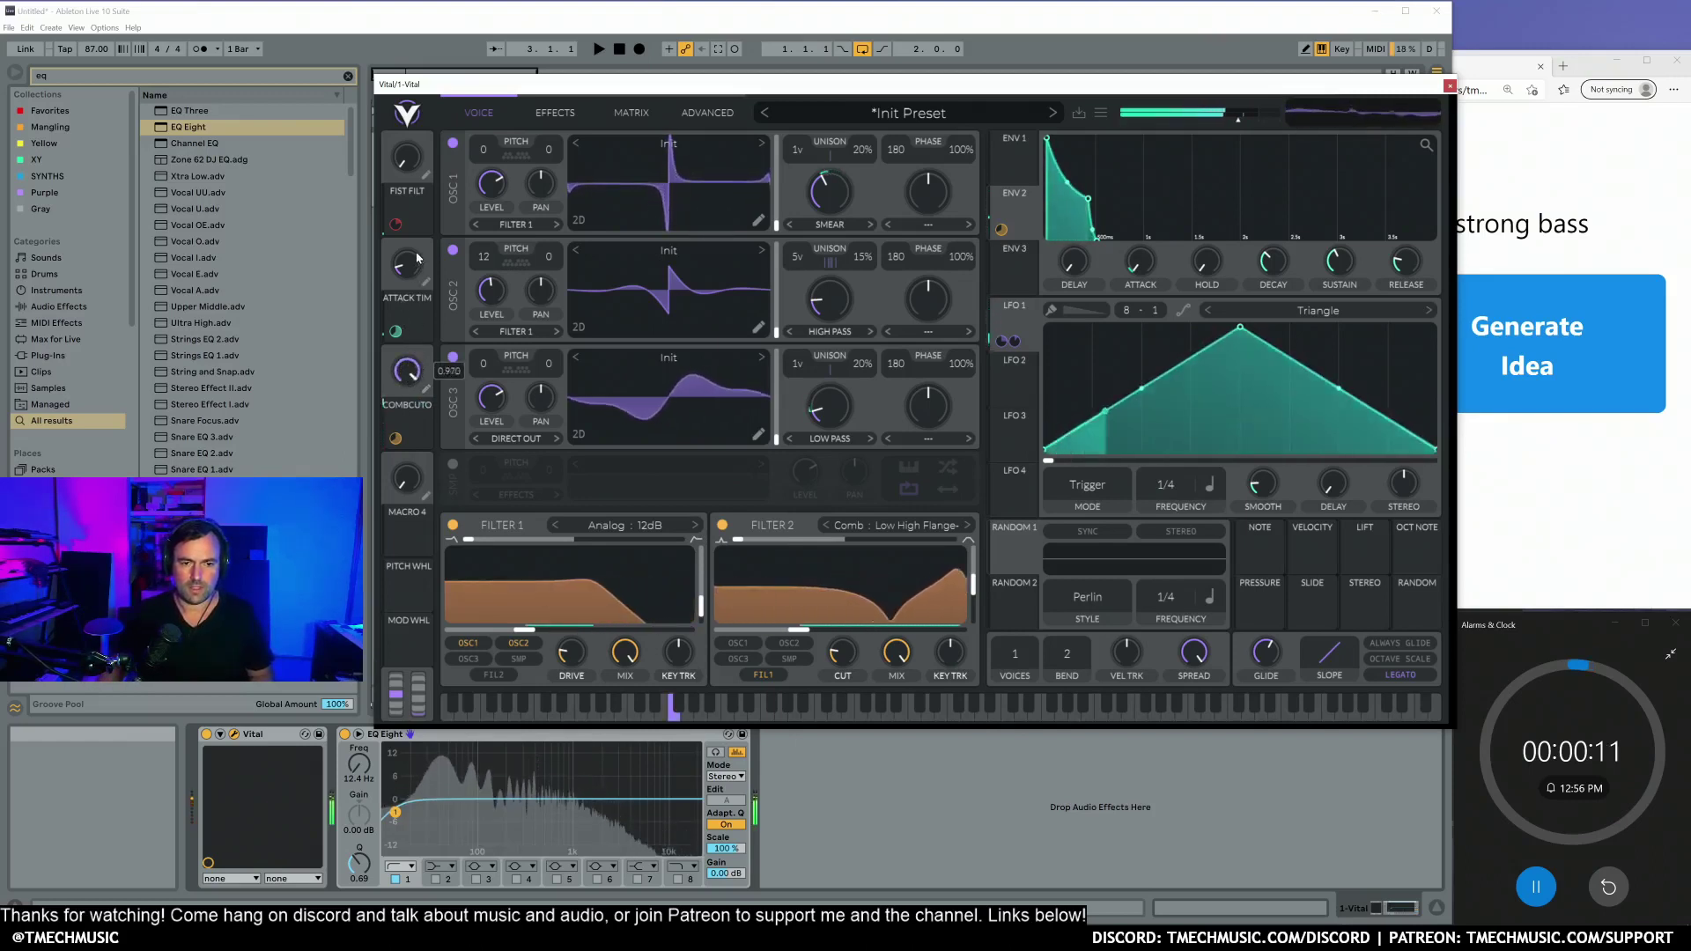
# Step: Fine-tune Macro 3's modulation amount on the comb filter cutoff while sweeping the macro
pyautogui.moveTo(842, 621)
pyautogui.moveTo(843, 621); pyautogui.dragTo(843, 652)
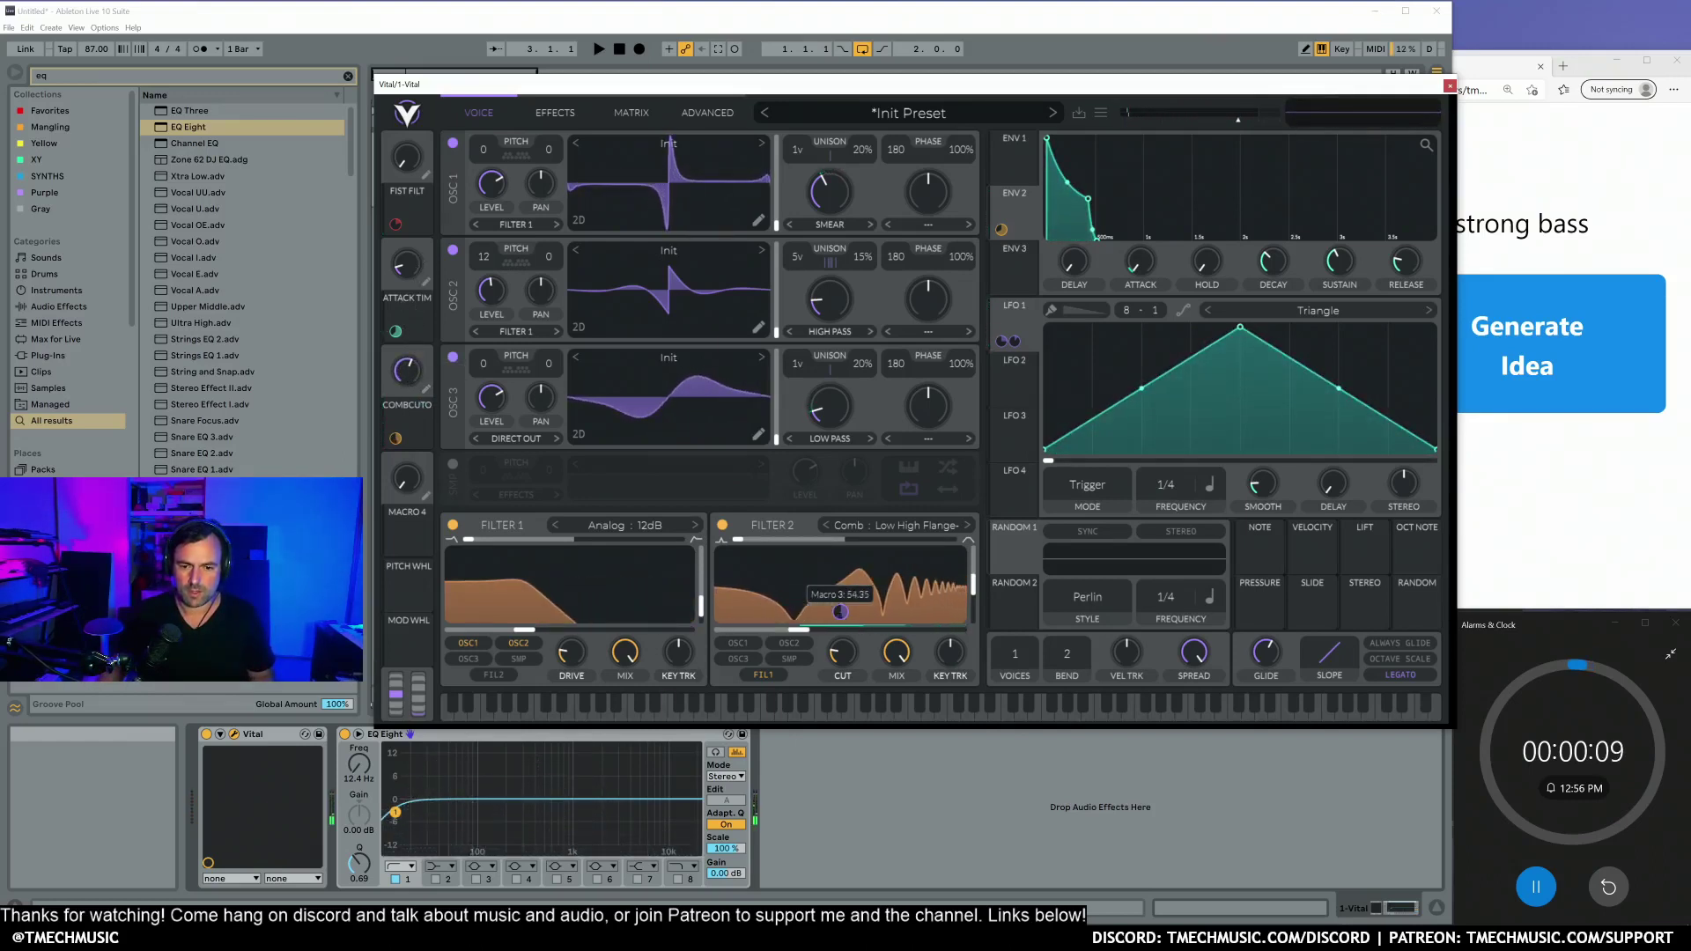
pyautogui.moveTo(409, 384); pyautogui.dragTo(395, 280)
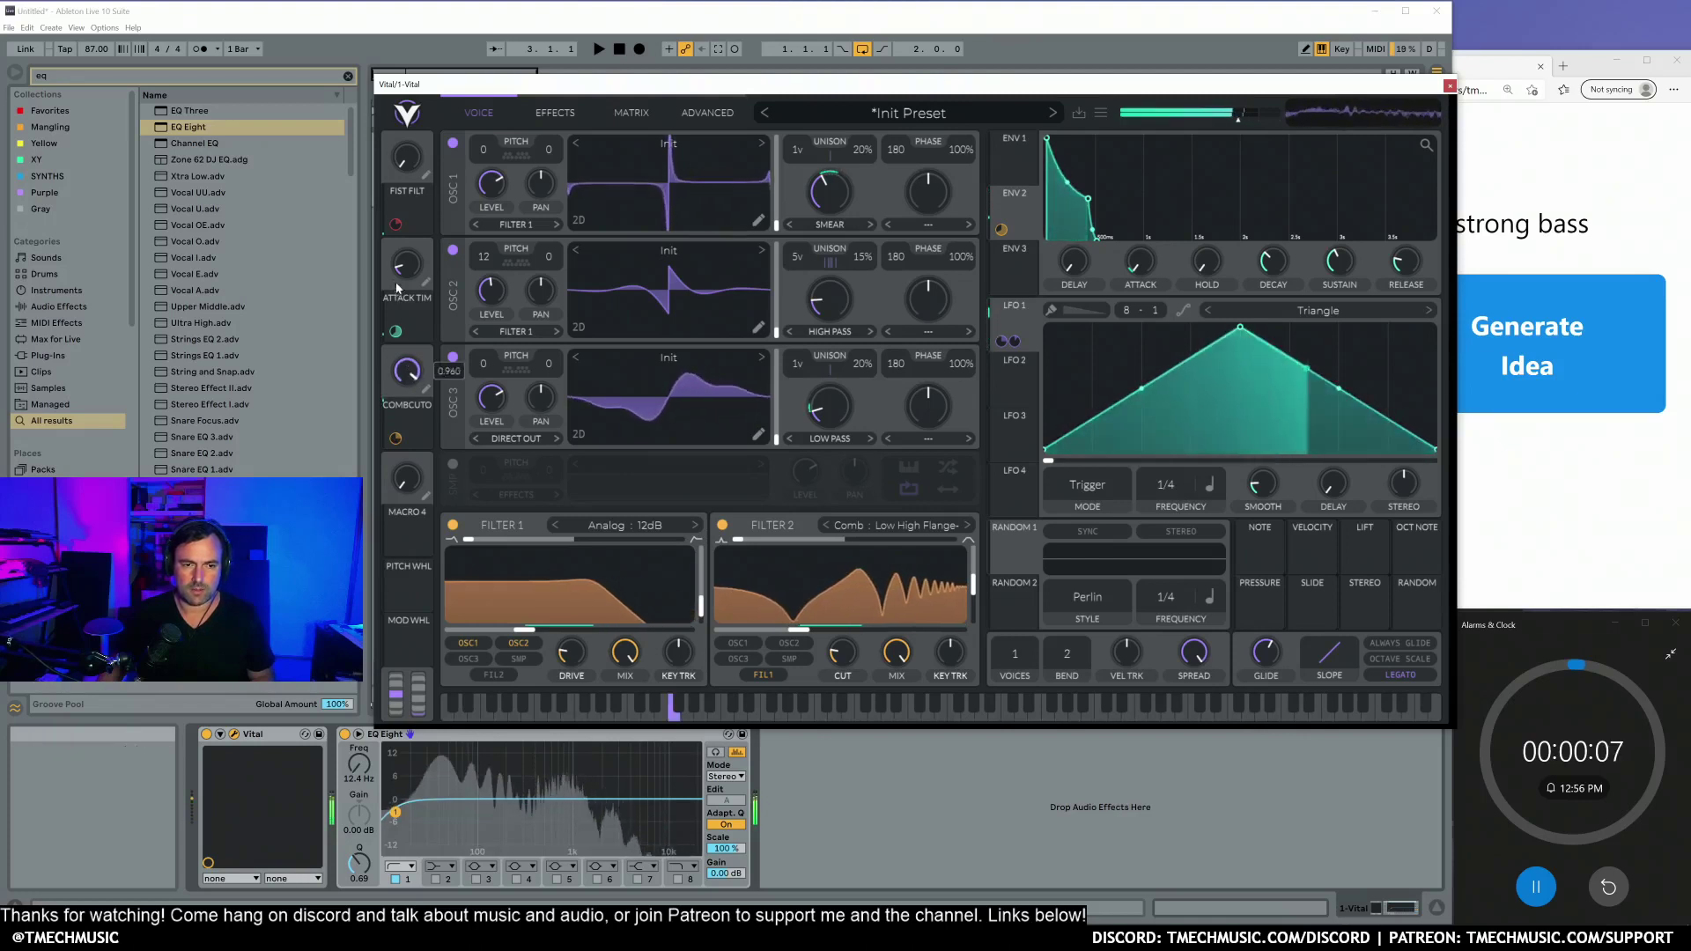
pyautogui.moveTo(842, 610)
pyautogui.moveTo(840, 610); pyautogui.dragTo(841, 607)
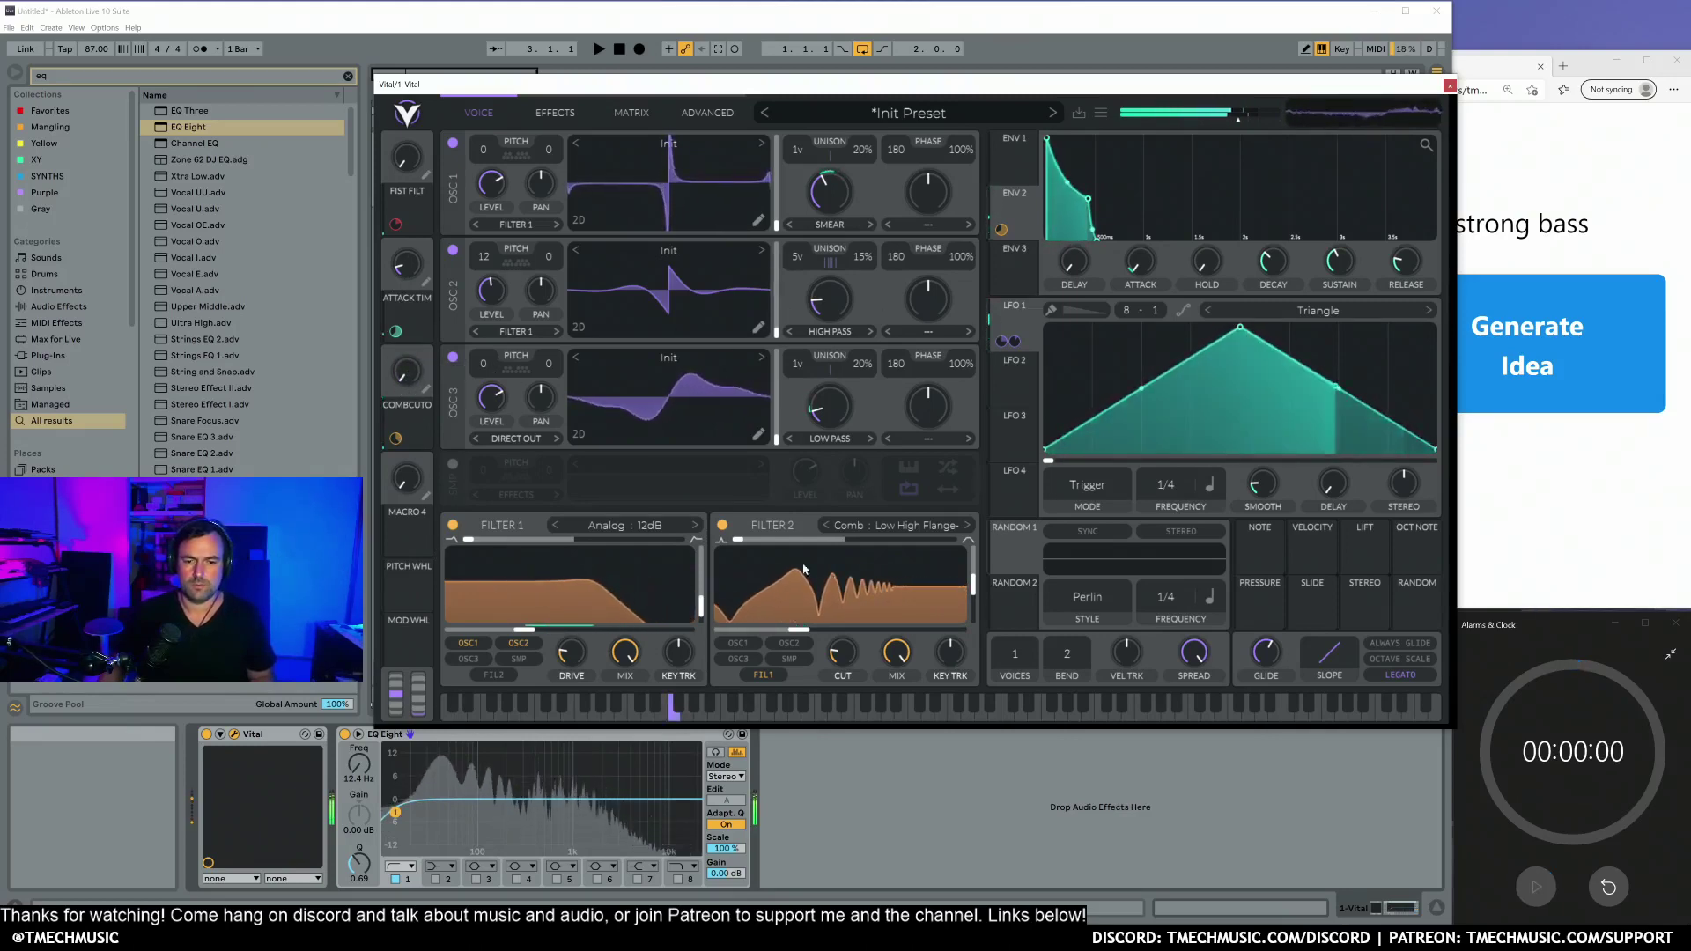
# Step: Assign Macro 4 to Filter 2's mix with a negative amount, test its sweep and rename it "COMB DEPT"
pyautogui.moveTo(897, 667); pyautogui.dragTo(845, 505)
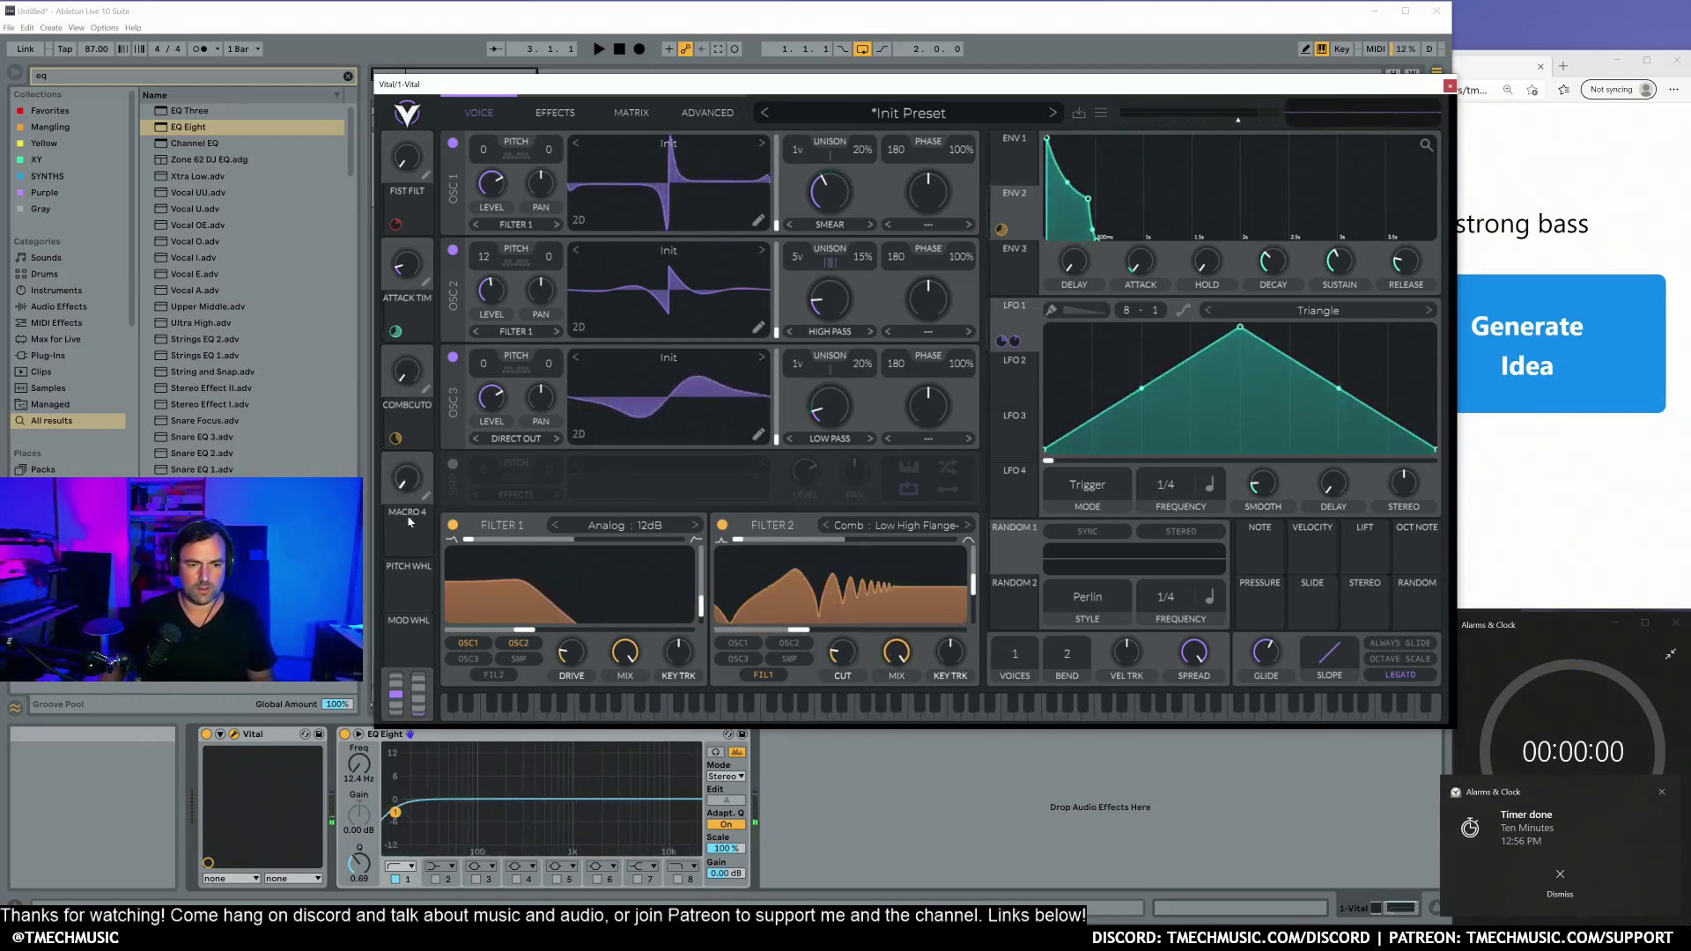
pyautogui.moveTo(395, 545); pyautogui.dragTo(895, 765)
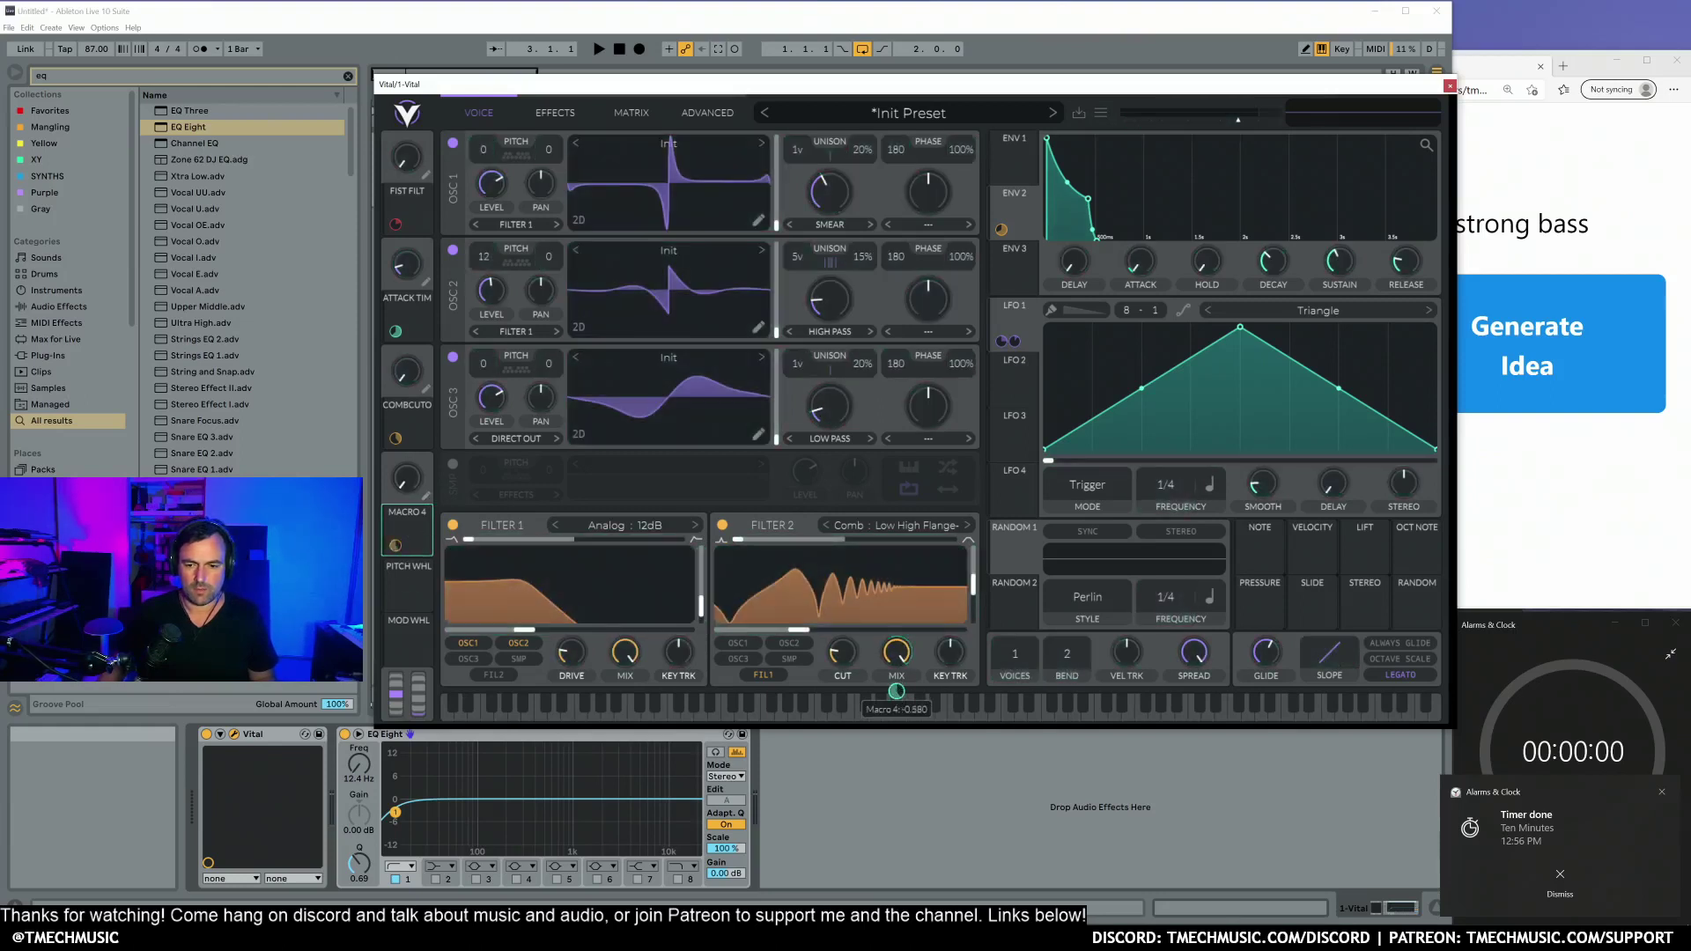
pyautogui.moveTo(414, 478)
pyautogui.mouseDown()
pyautogui.moveTo(417, 335)
pyautogui.moveTo(421, 447)
pyautogui.mouseUp()
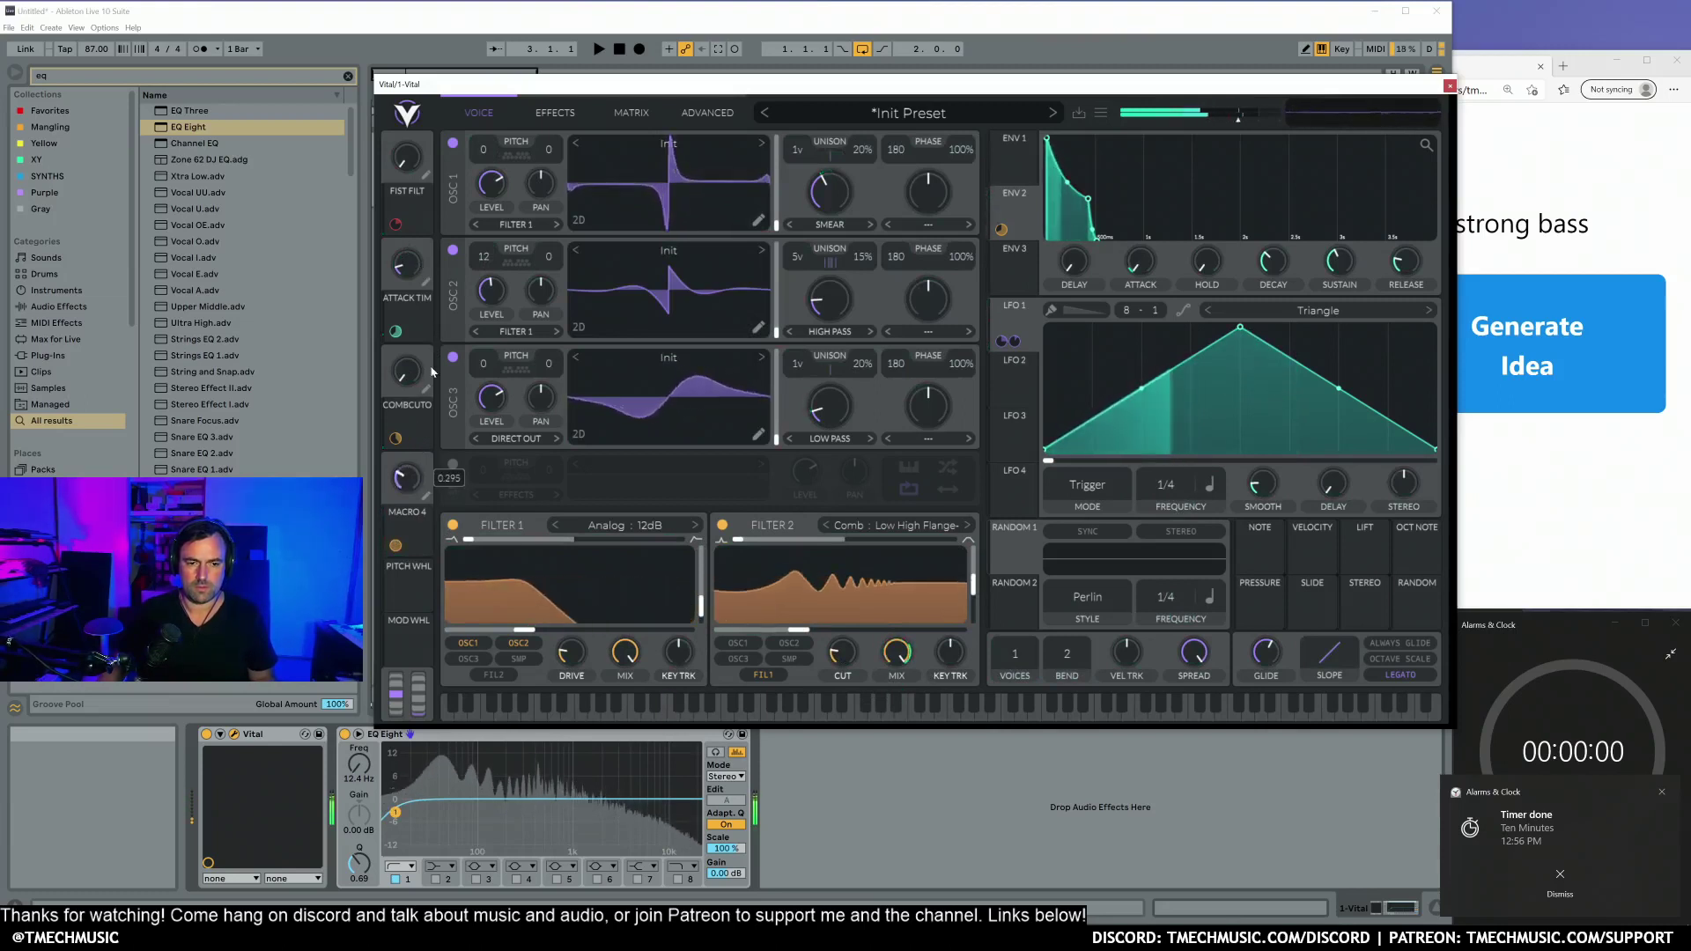
pyautogui.click(425, 500)
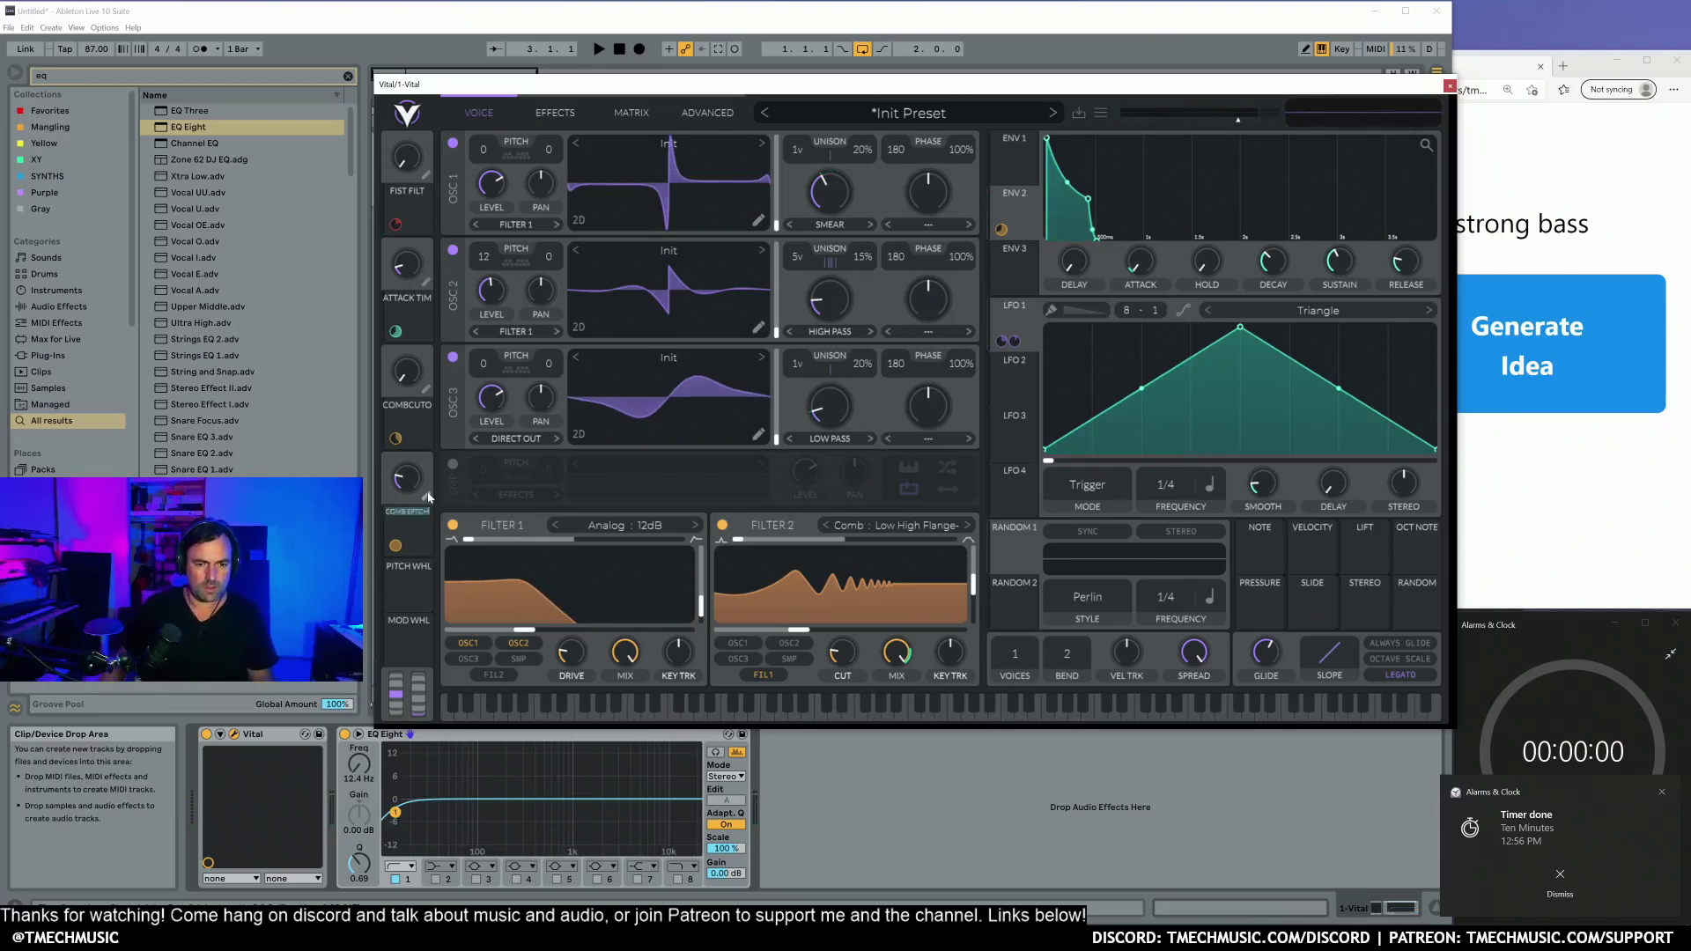
pyautogui.write('Comb Dept')
pyautogui.press('Return')
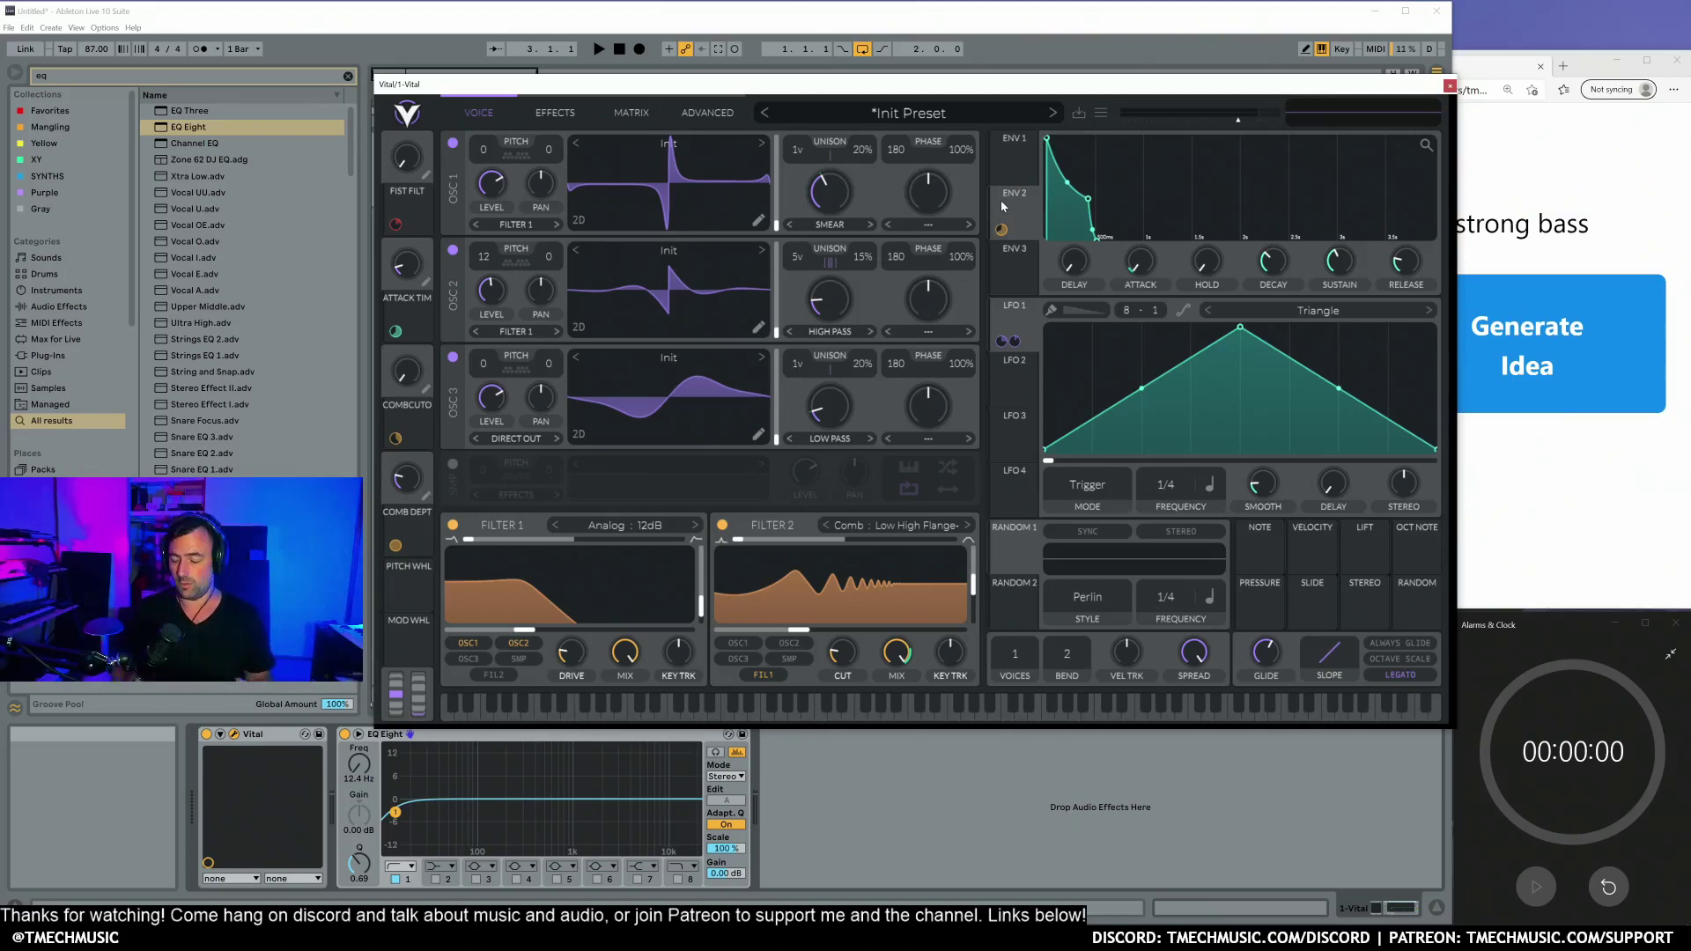
# Step: Review the effects chain, then audition Oscillator 1 and Oscillator 2 each on its own
pyautogui.click(546, 115)
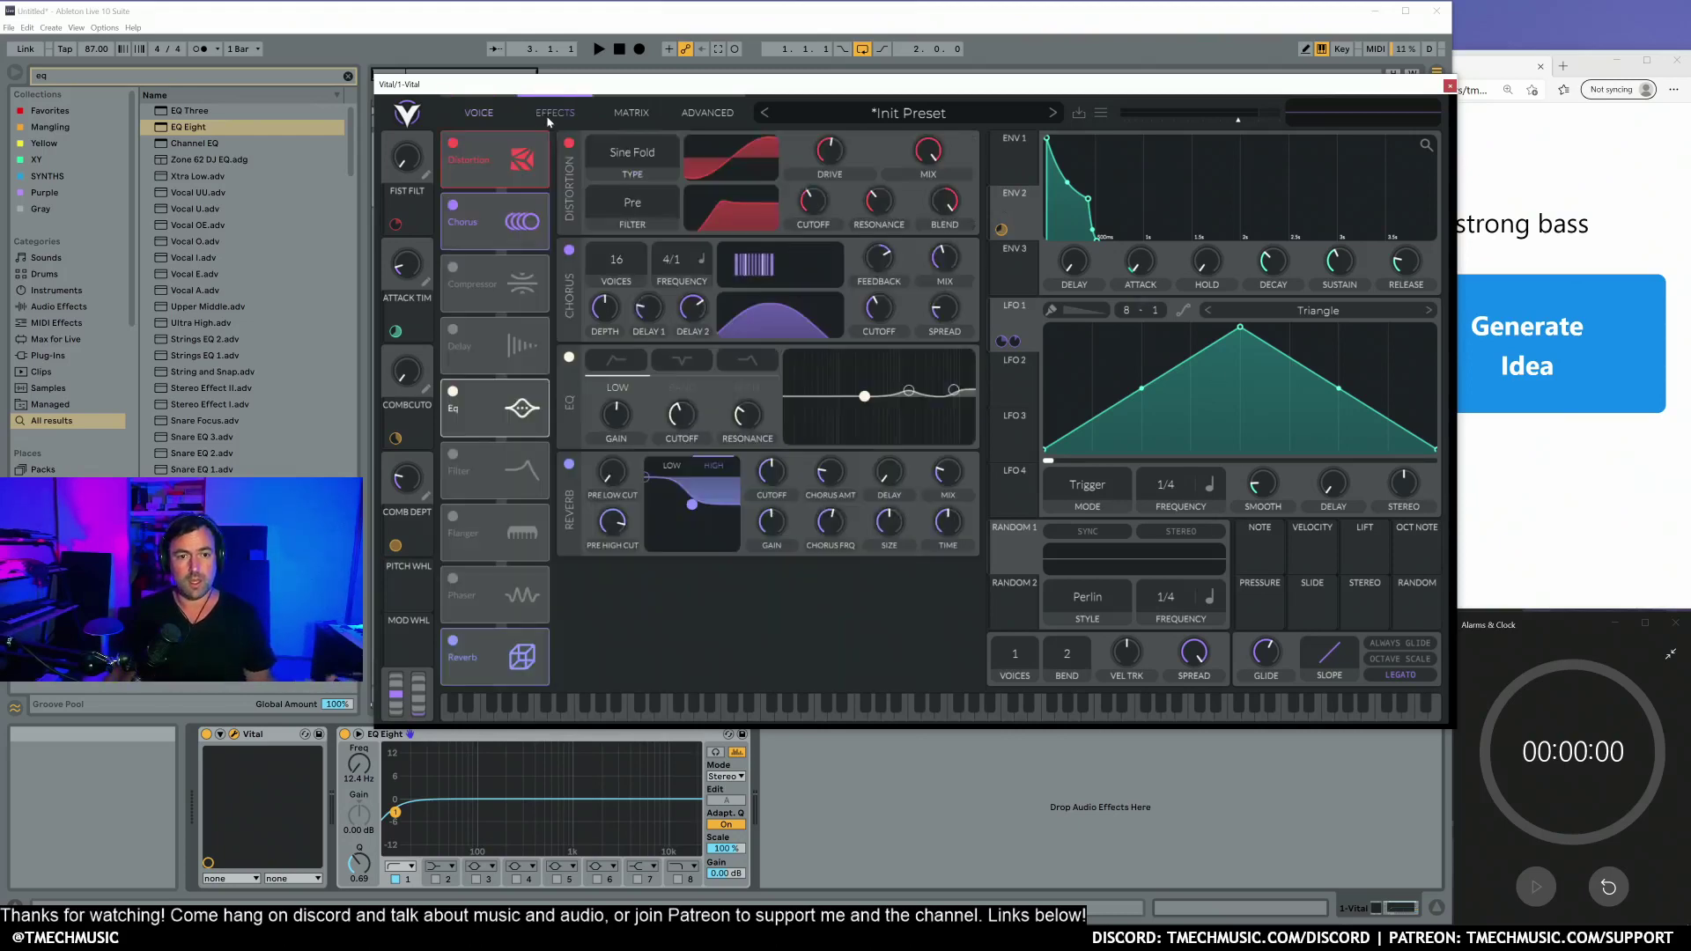
pyautogui.click(485, 115)
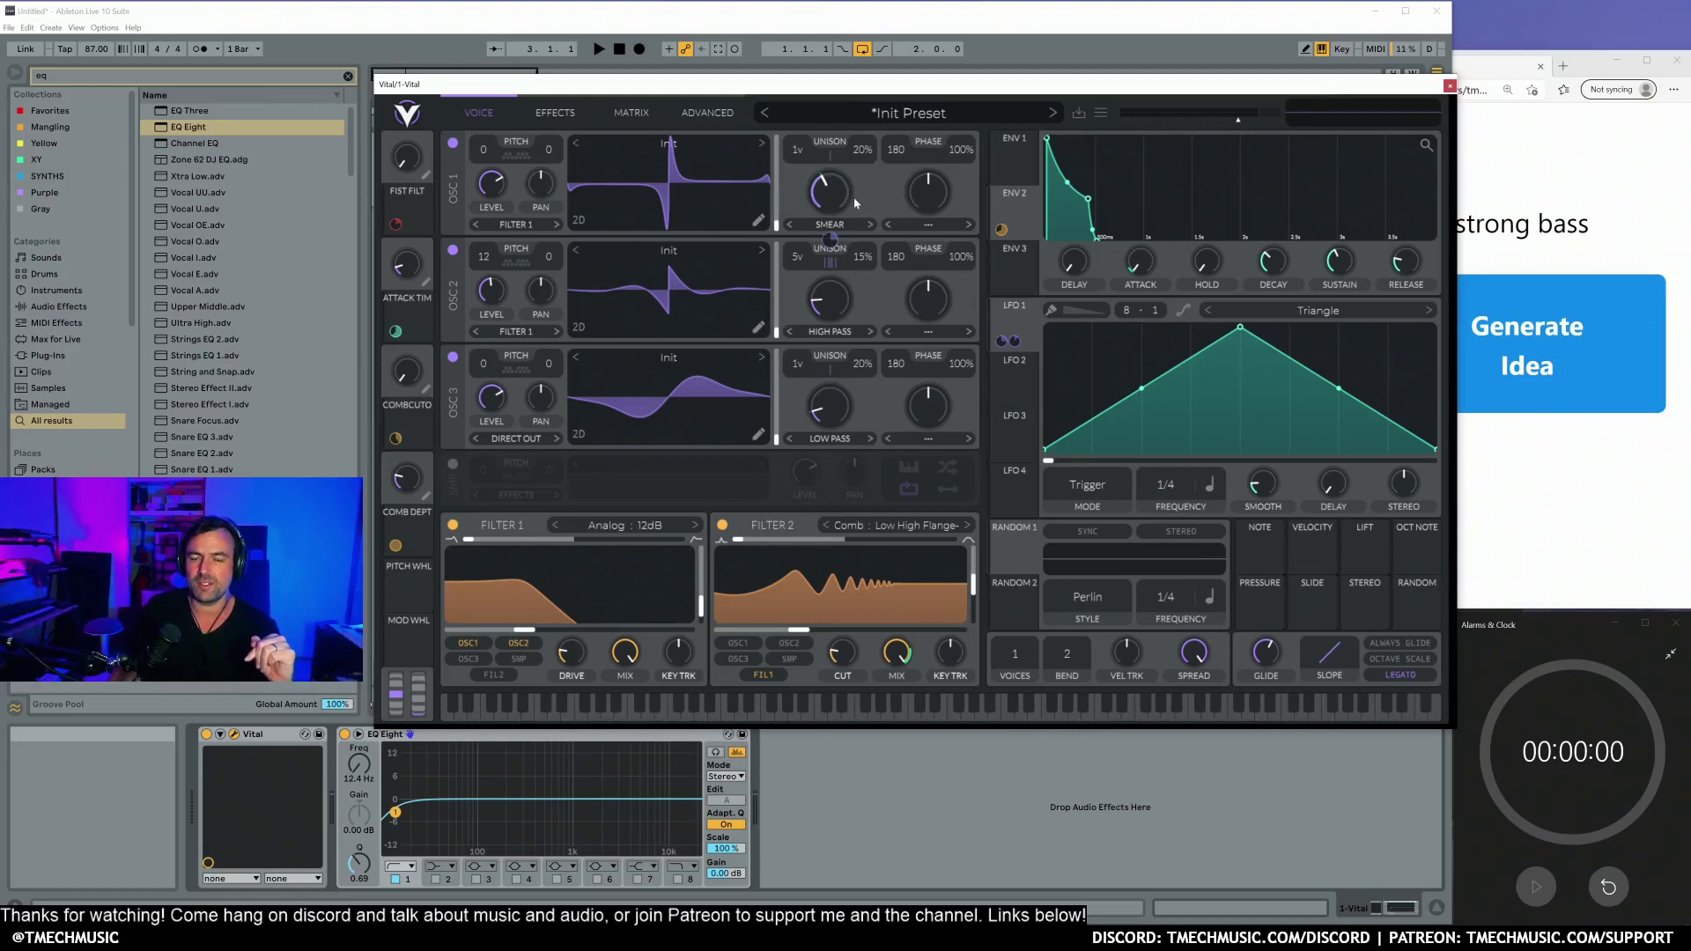
pyautogui.click(452, 249)
pyautogui.click(453, 358)
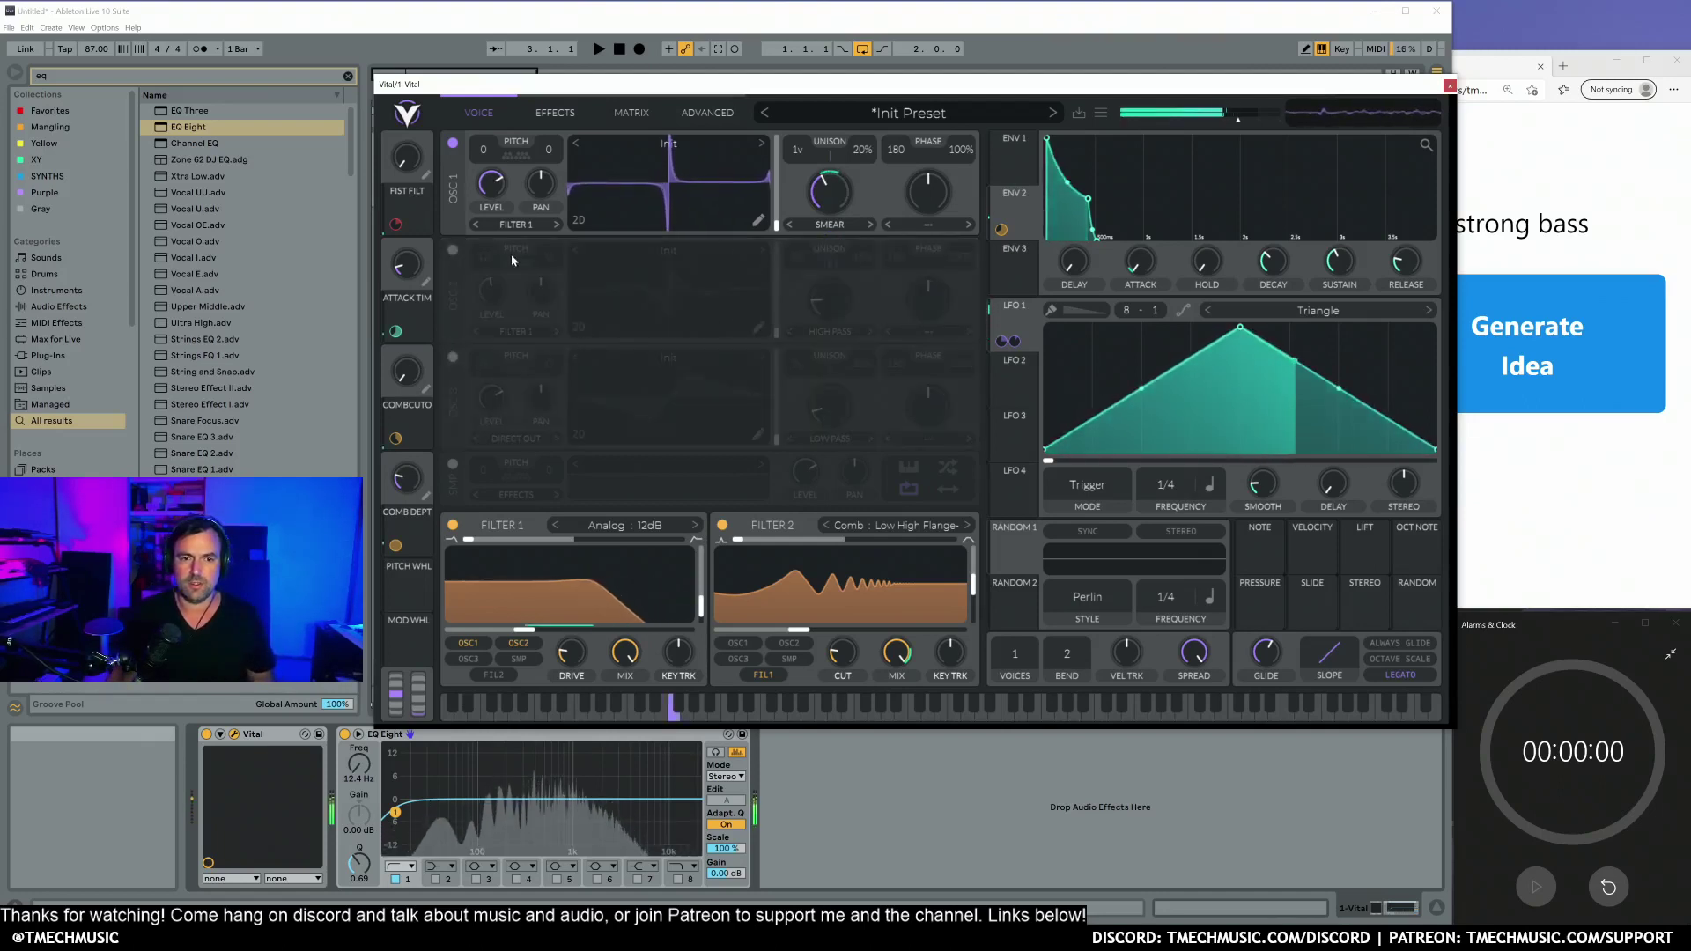
pyautogui.click(453, 251)
pyautogui.click(453, 142)
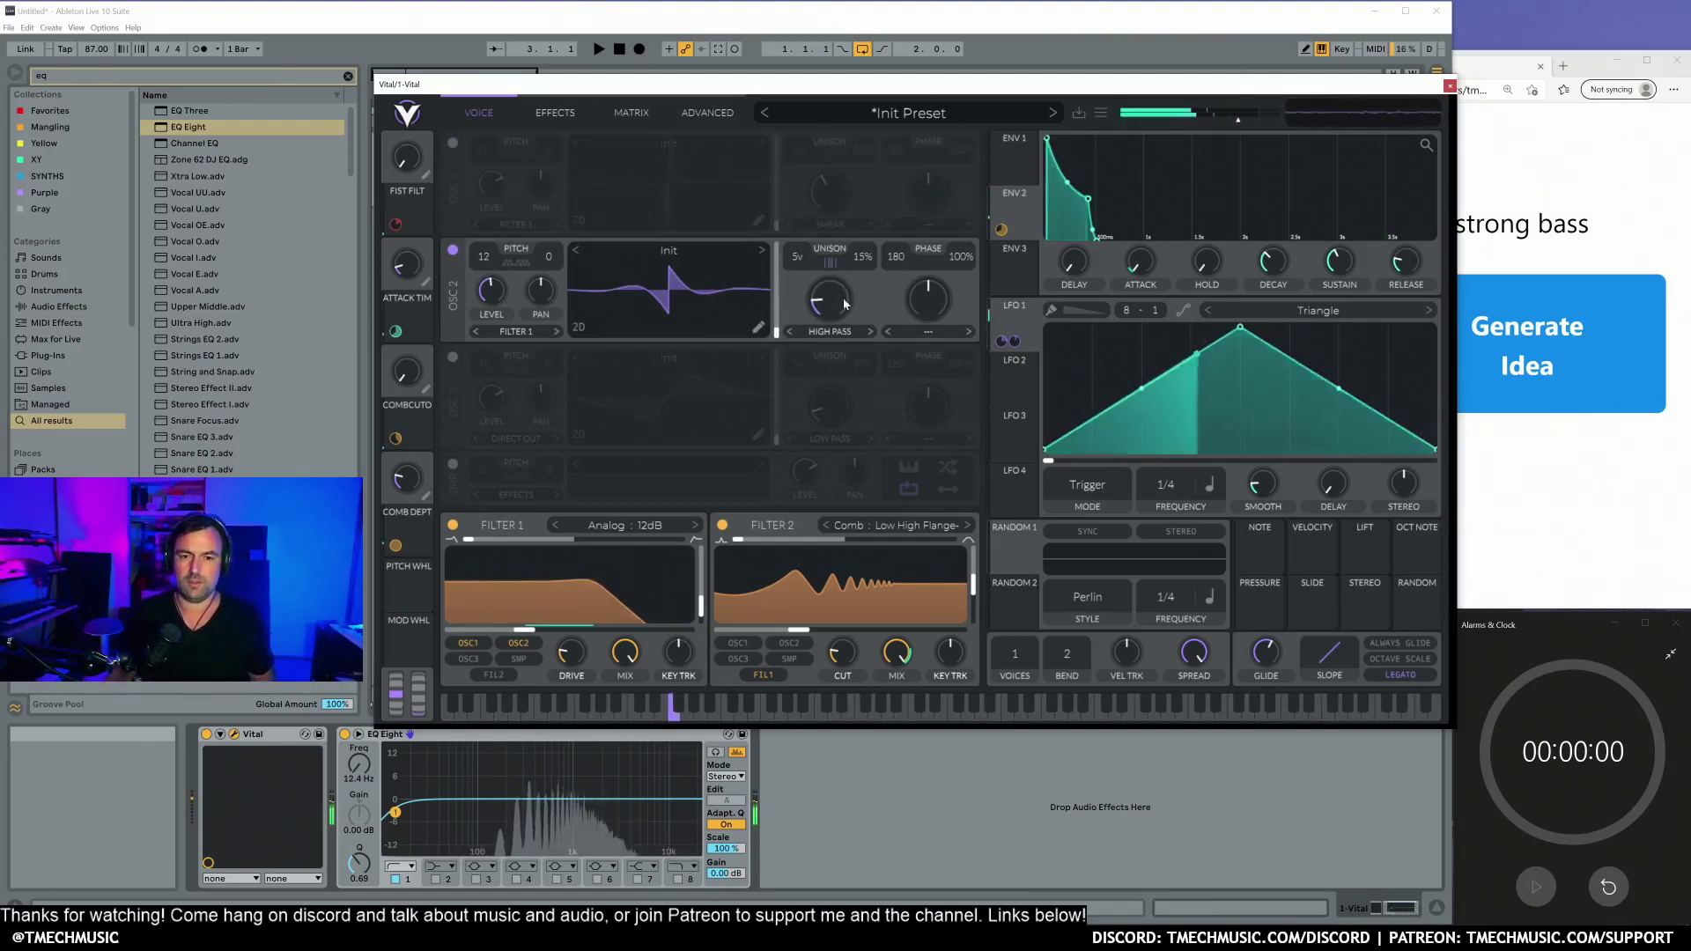
pyautogui.click(453, 251)
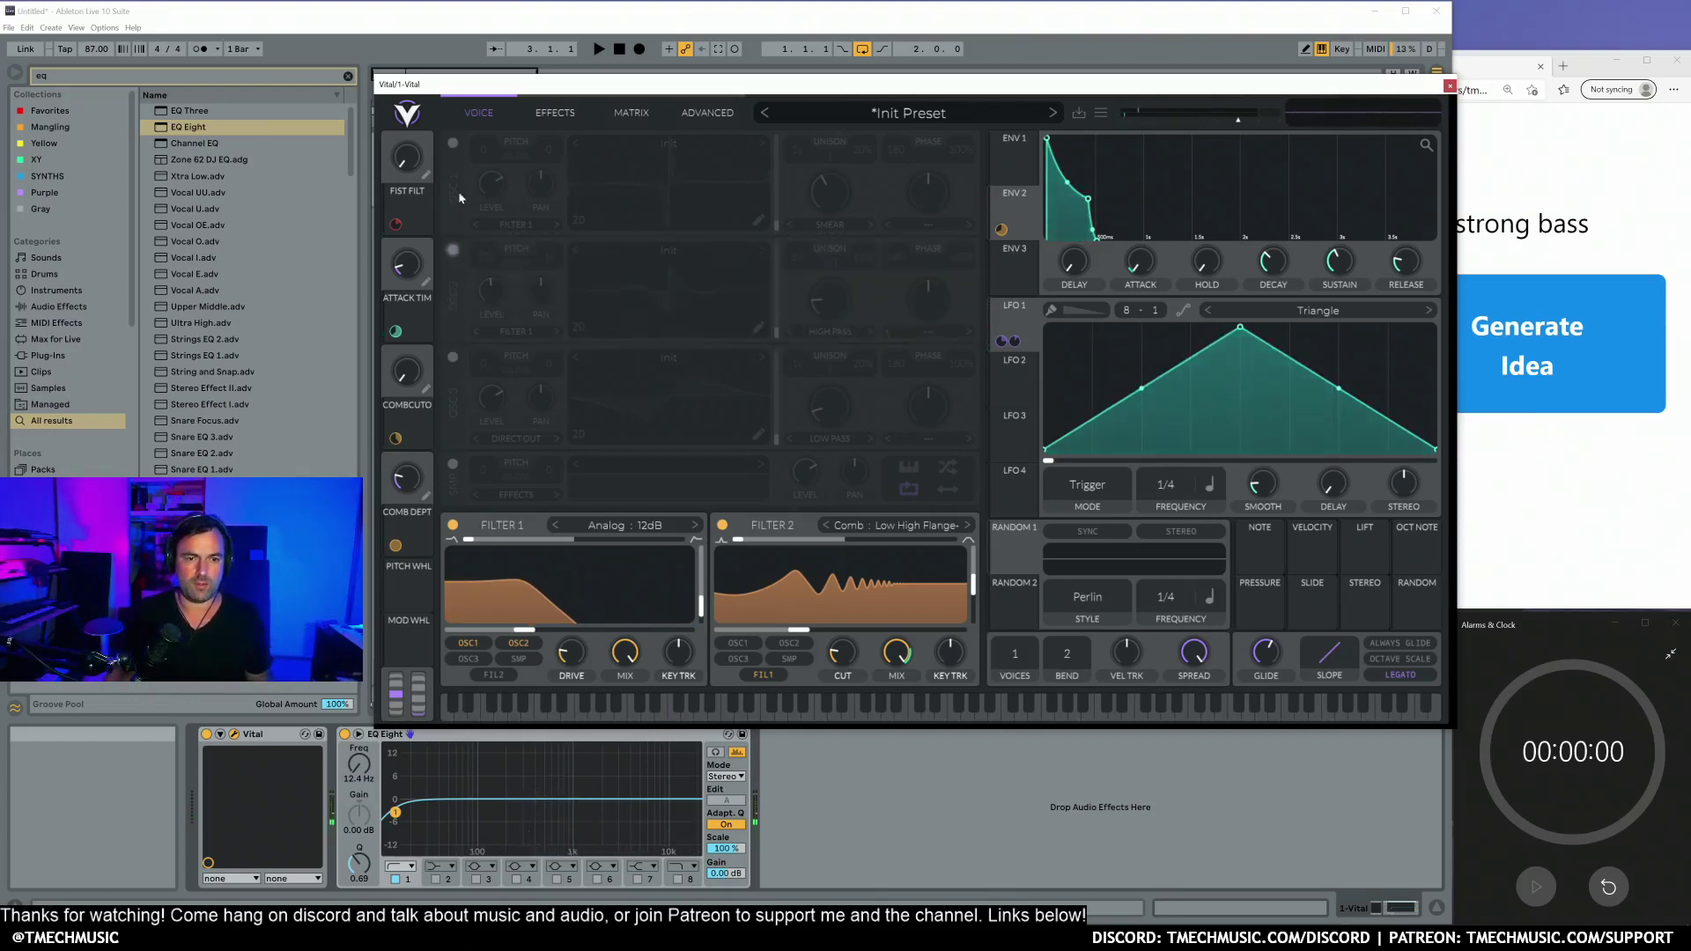
# Step: Compare Oscillators 1 and 2 playing together against each one alone, keeping Oscillator 3 off
pyautogui.click(452, 251)
pyautogui.click(452, 142)
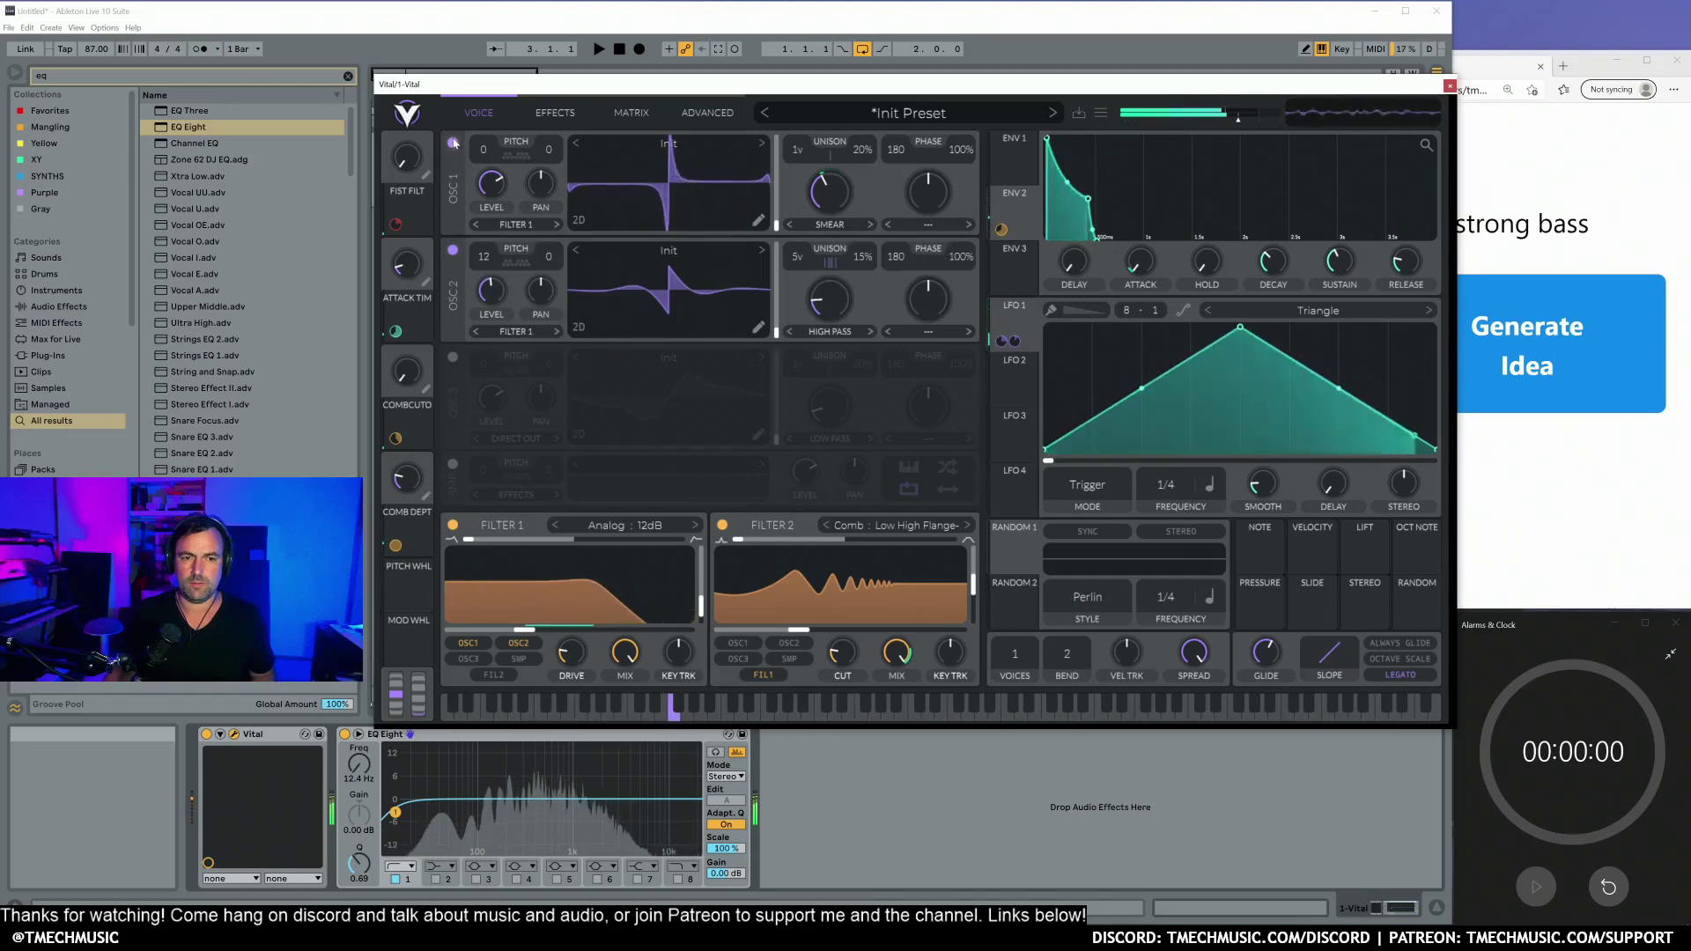
pyautogui.click(453, 142)
pyautogui.click(453, 251)
pyautogui.click(454, 143)
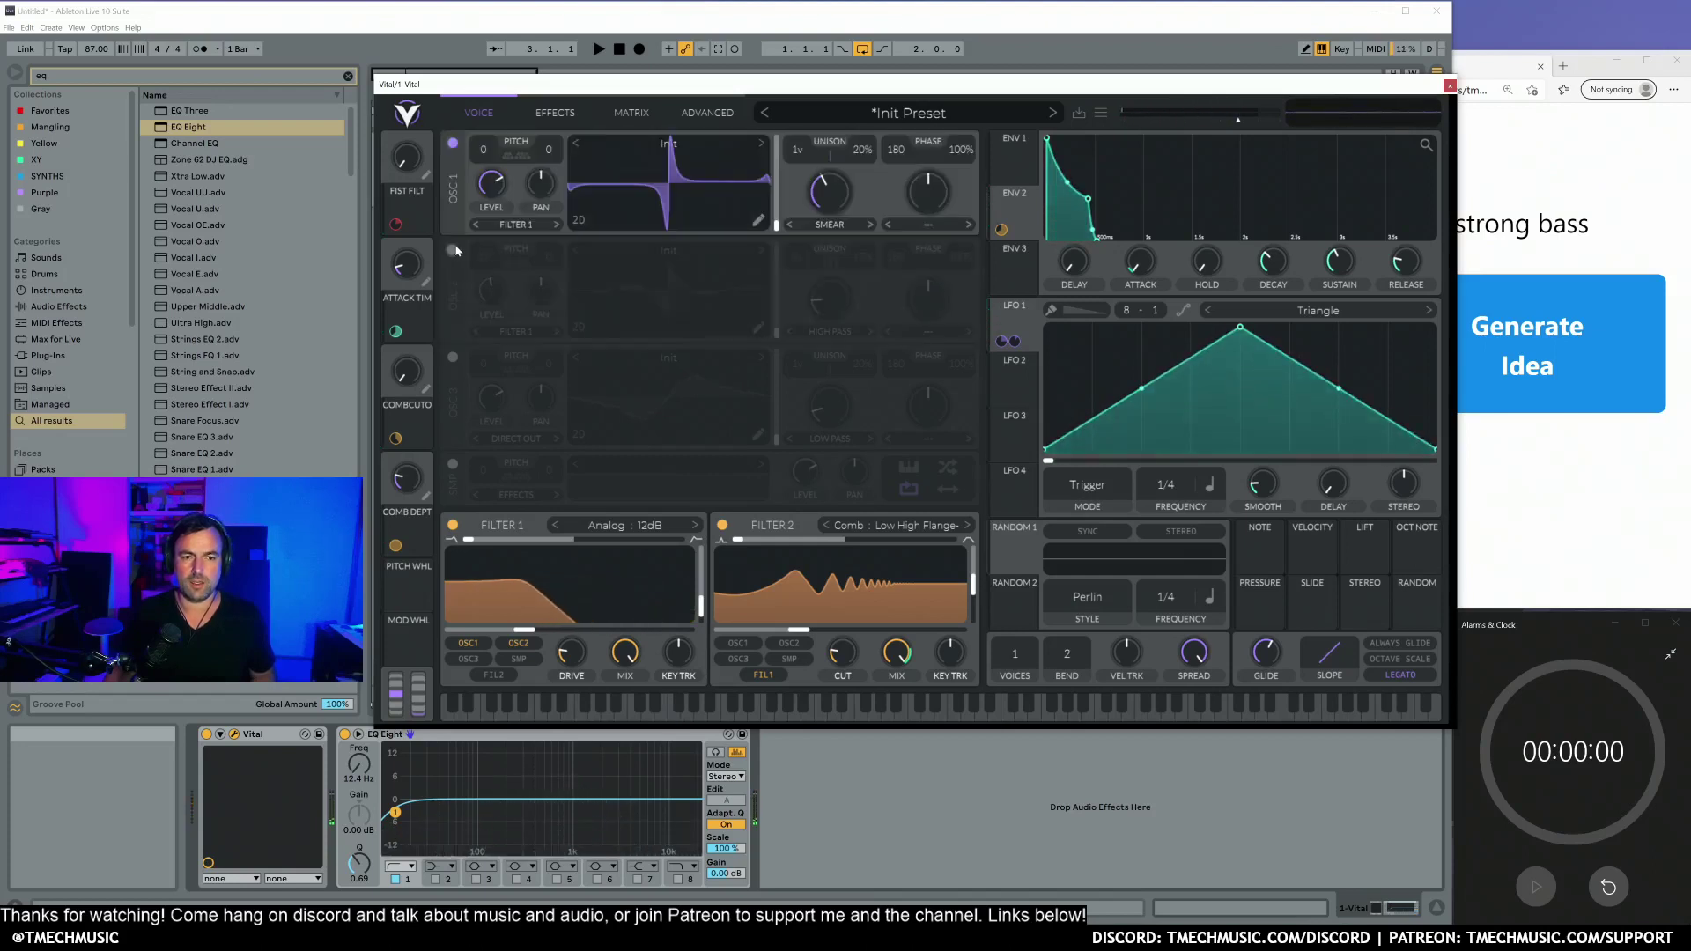
pyautogui.click(455, 251)
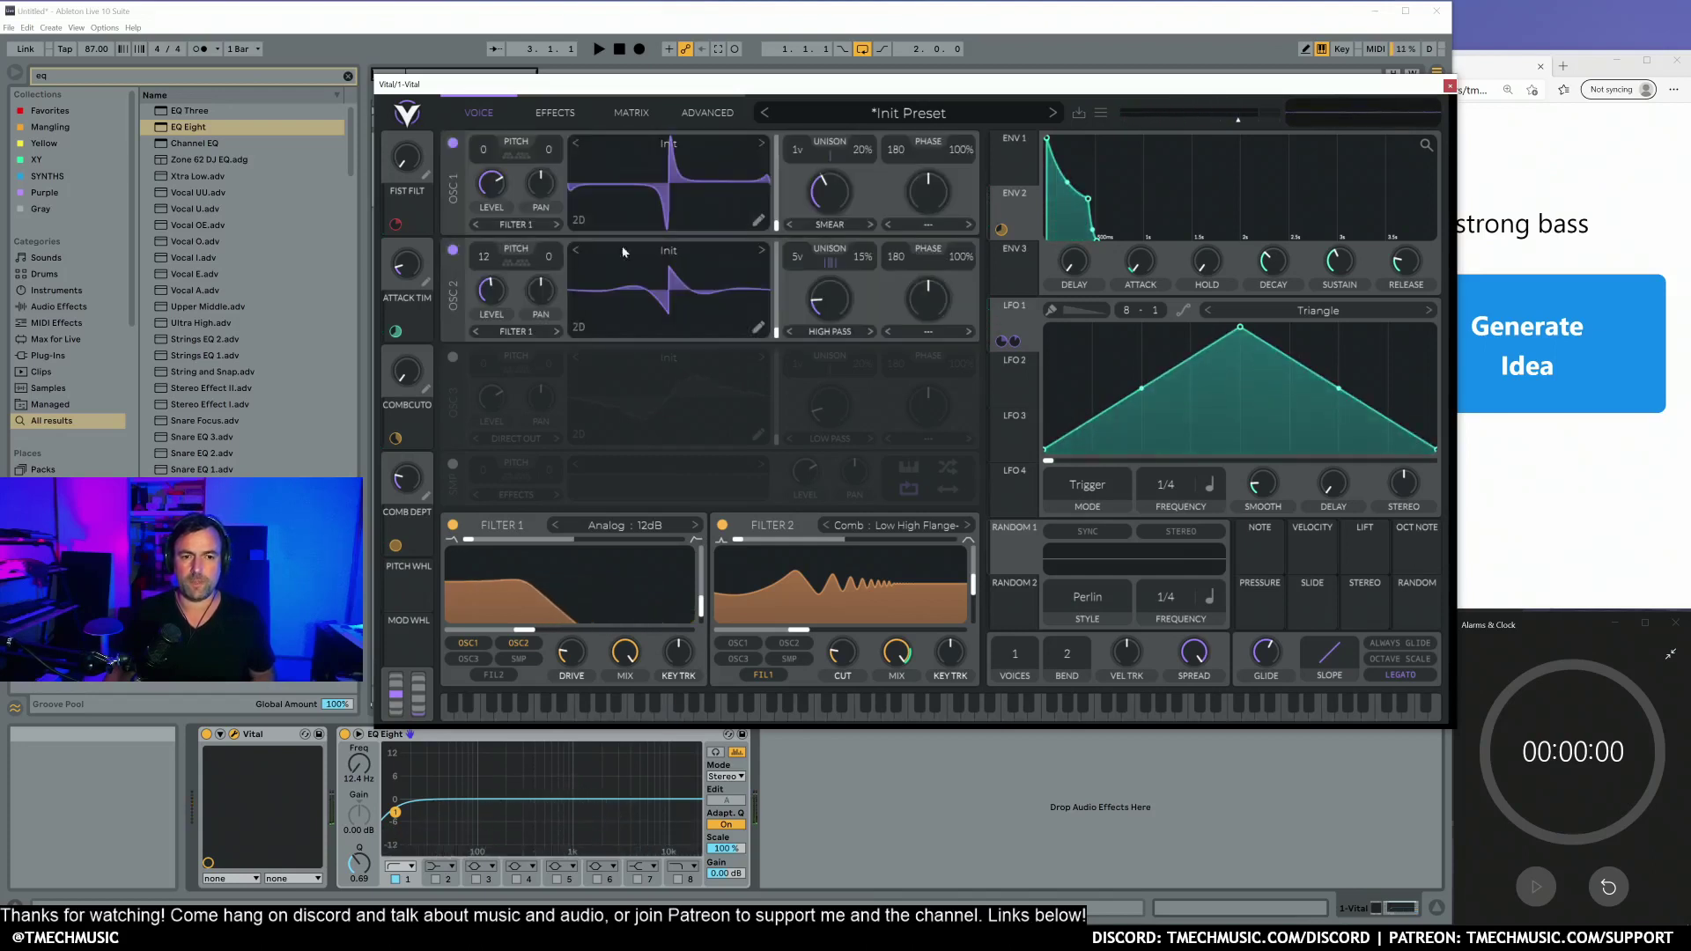
# Step: Audition Oscillator 3 on its own, then bring all three oscillators back on
pyautogui.click(453, 358)
pyautogui.click(452, 250)
pyautogui.click(453, 143)
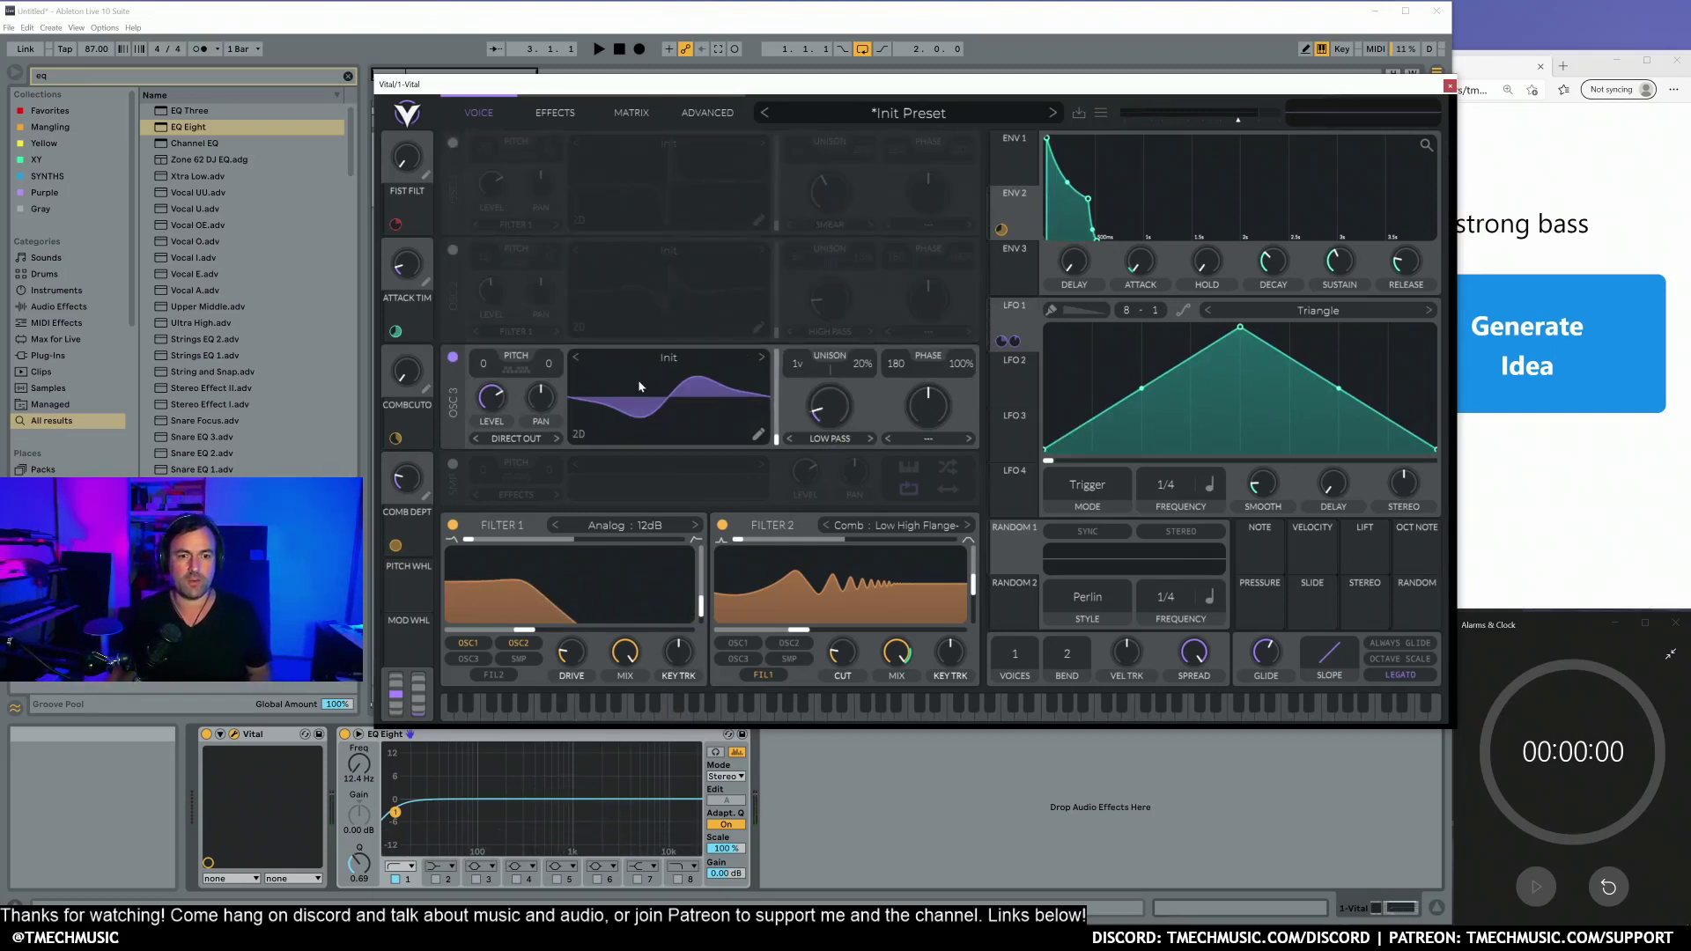
pyautogui.click(453, 359)
pyautogui.click(453, 250)
pyautogui.click(453, 357)
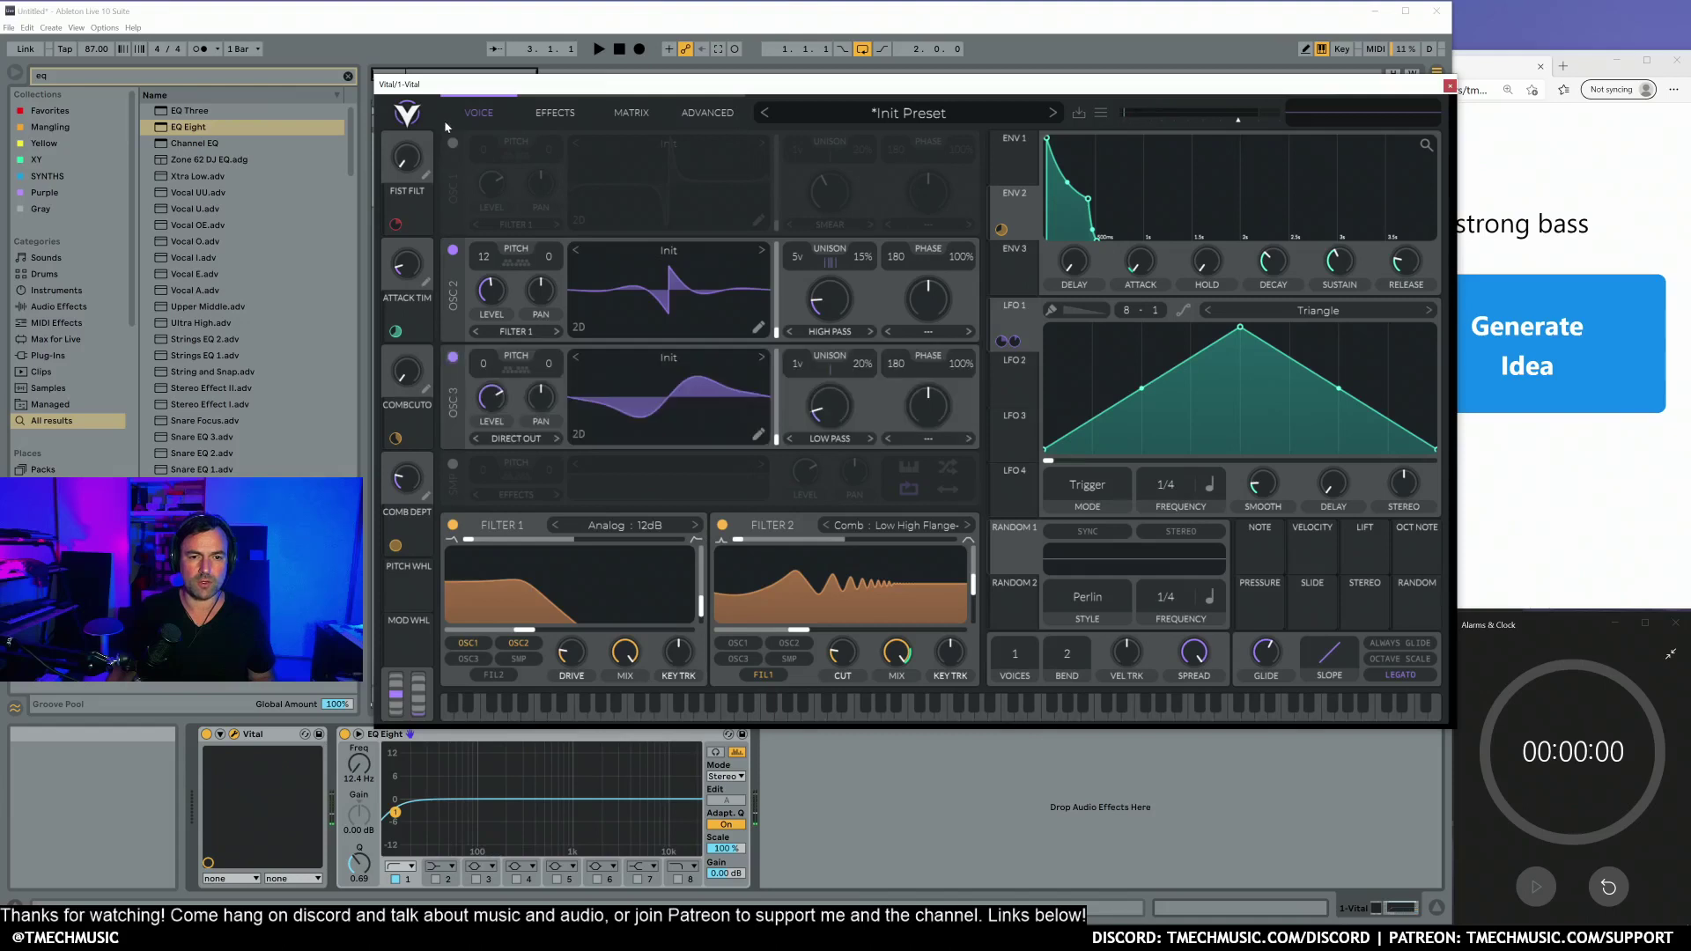
pyautogui.click(452, 143)
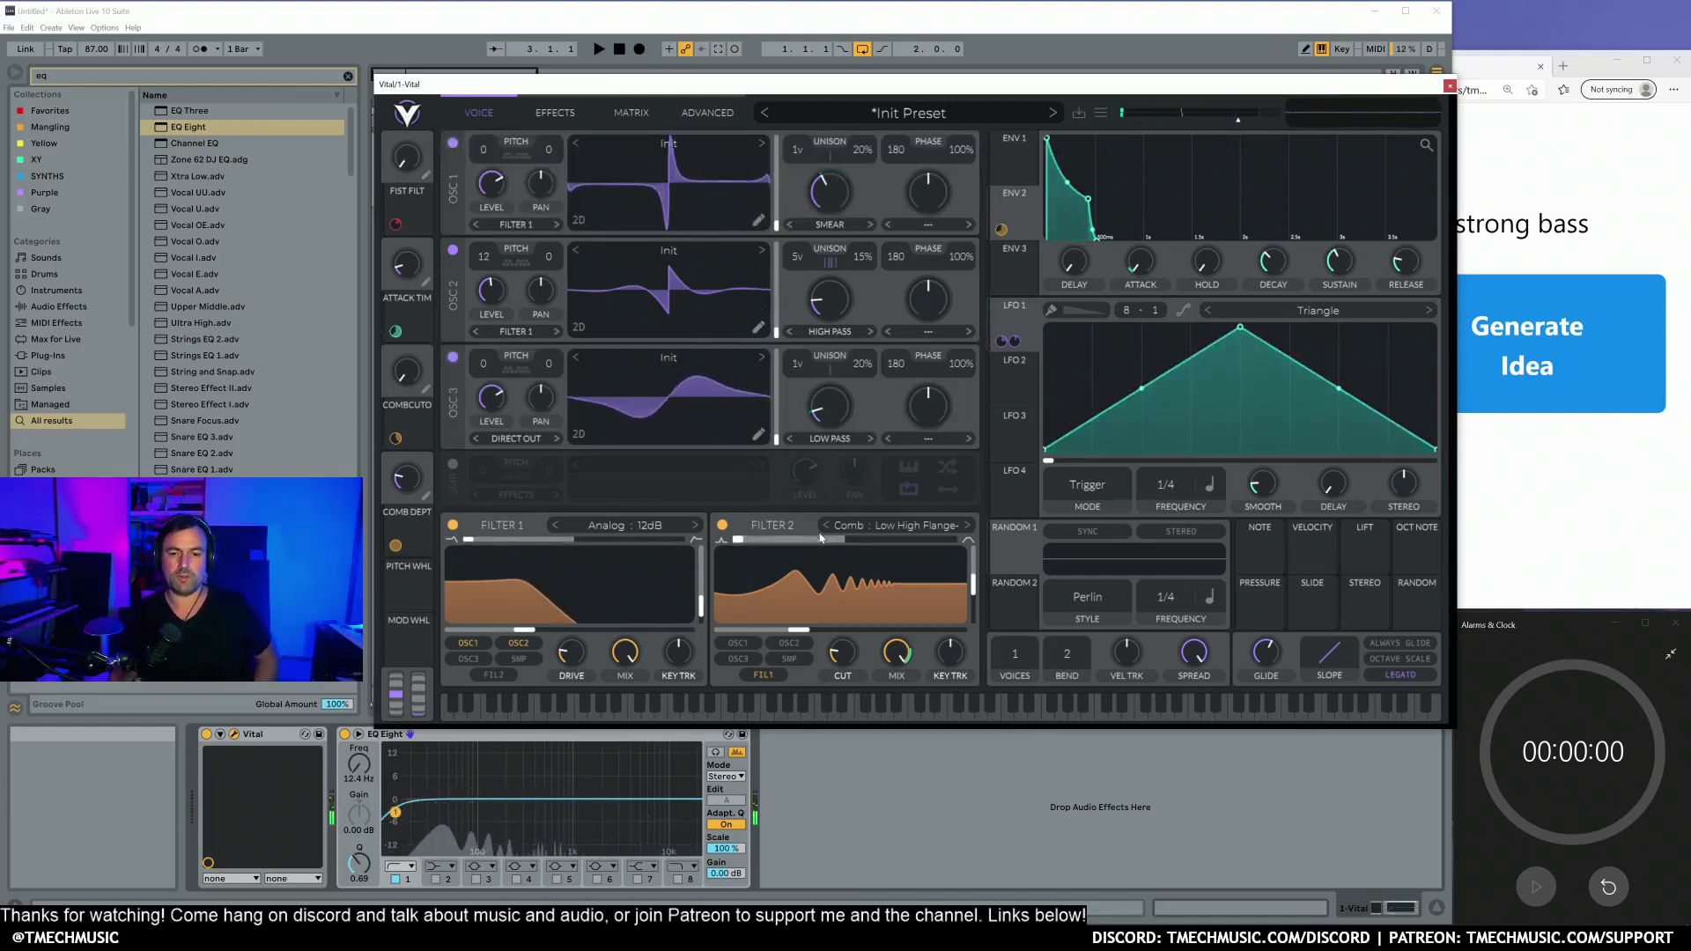
# Step: Sweep the COMBCUTO and COMB DEPT macros to test the comb filter and return both to their minimum
pyautogui.moveTo(406, 375); pyautogui.dragTo(443, 420)
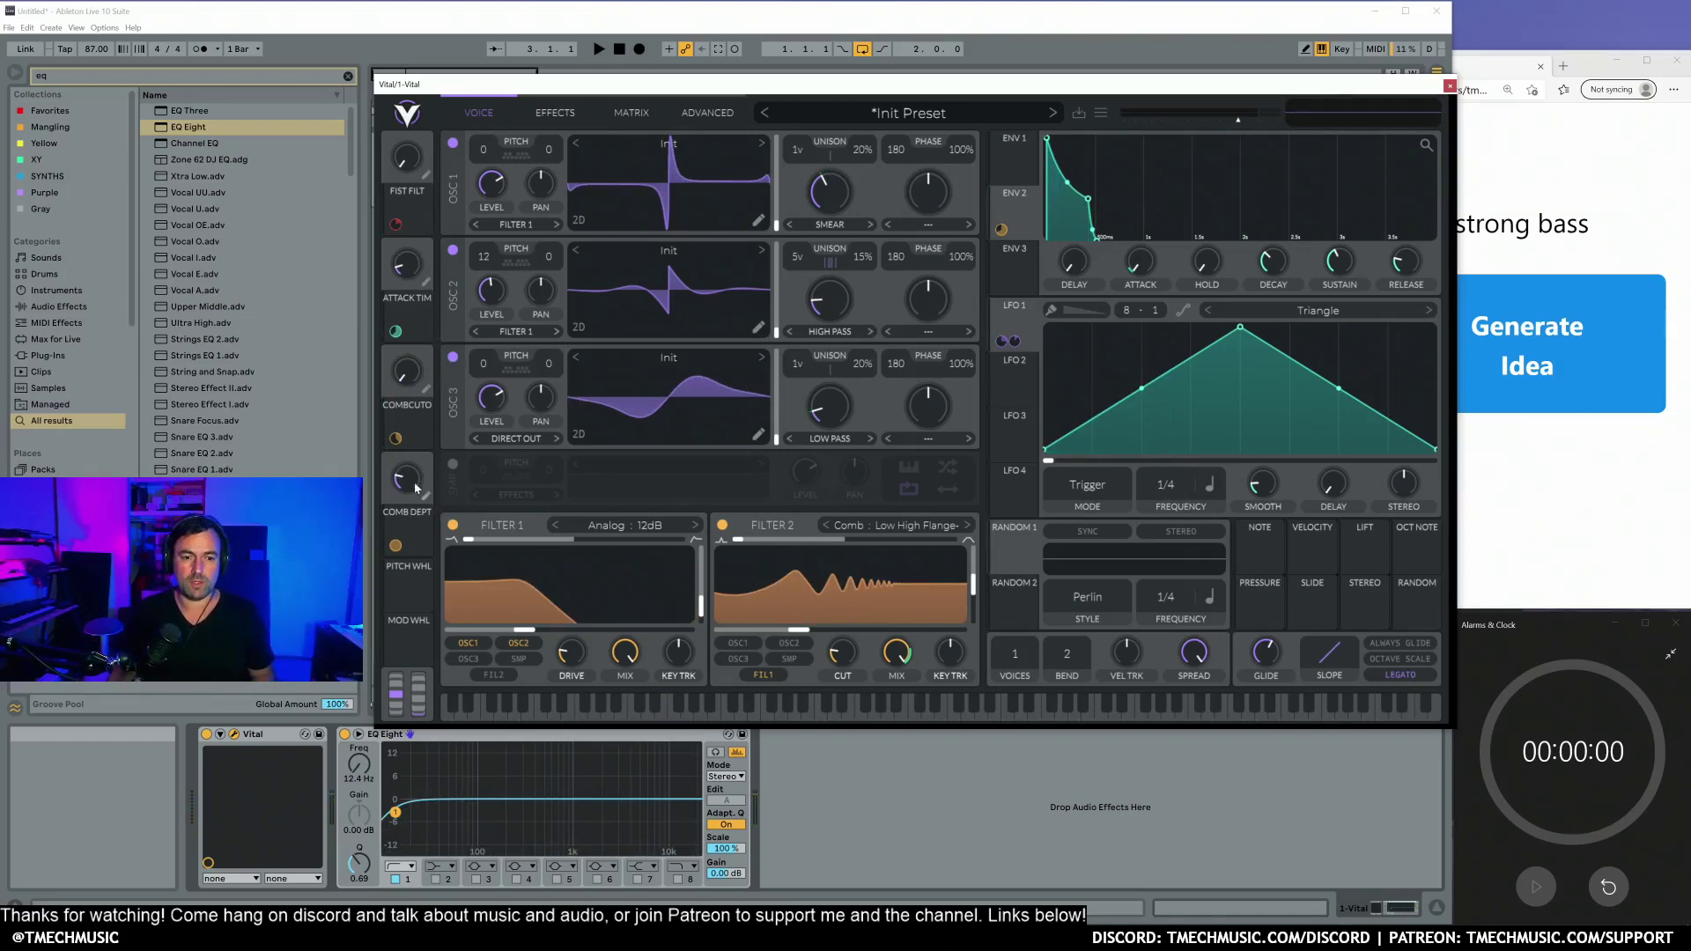
pyautogui.moveTo(416, 488); pyautogui.dragTo(410, 407)
pyautogui.moveTo(414, 464); pyautogui.dragTo(414, 546)
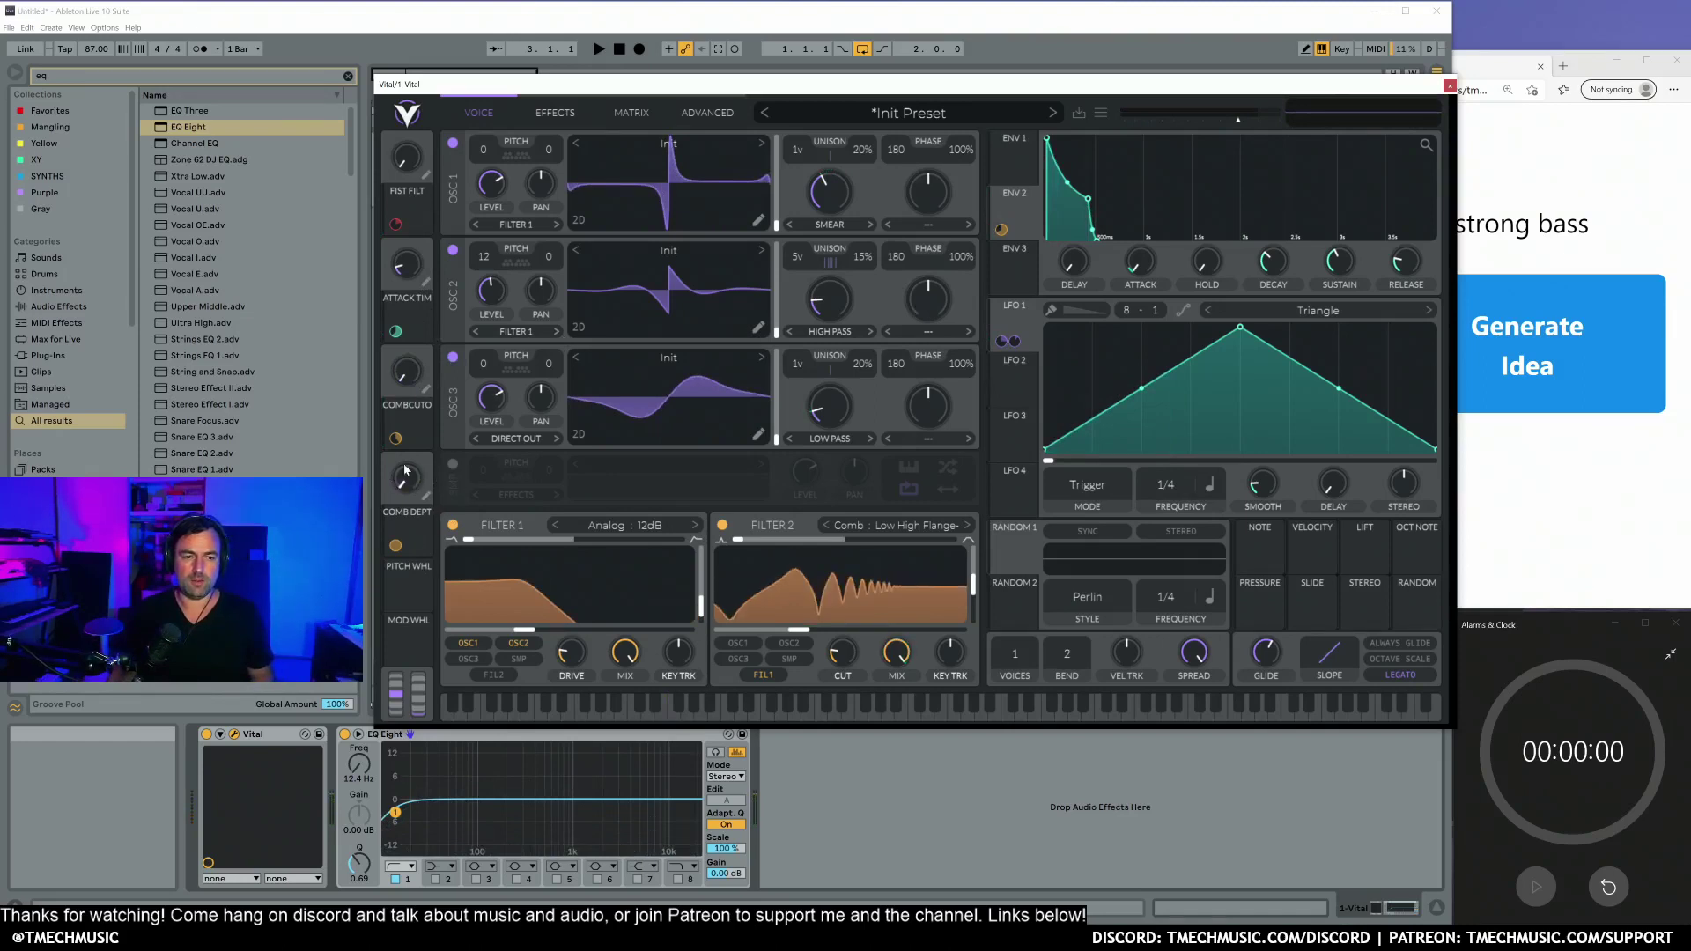
pyautogui.moveTo(408, 374); pyautogui.dragTo(404, 471)
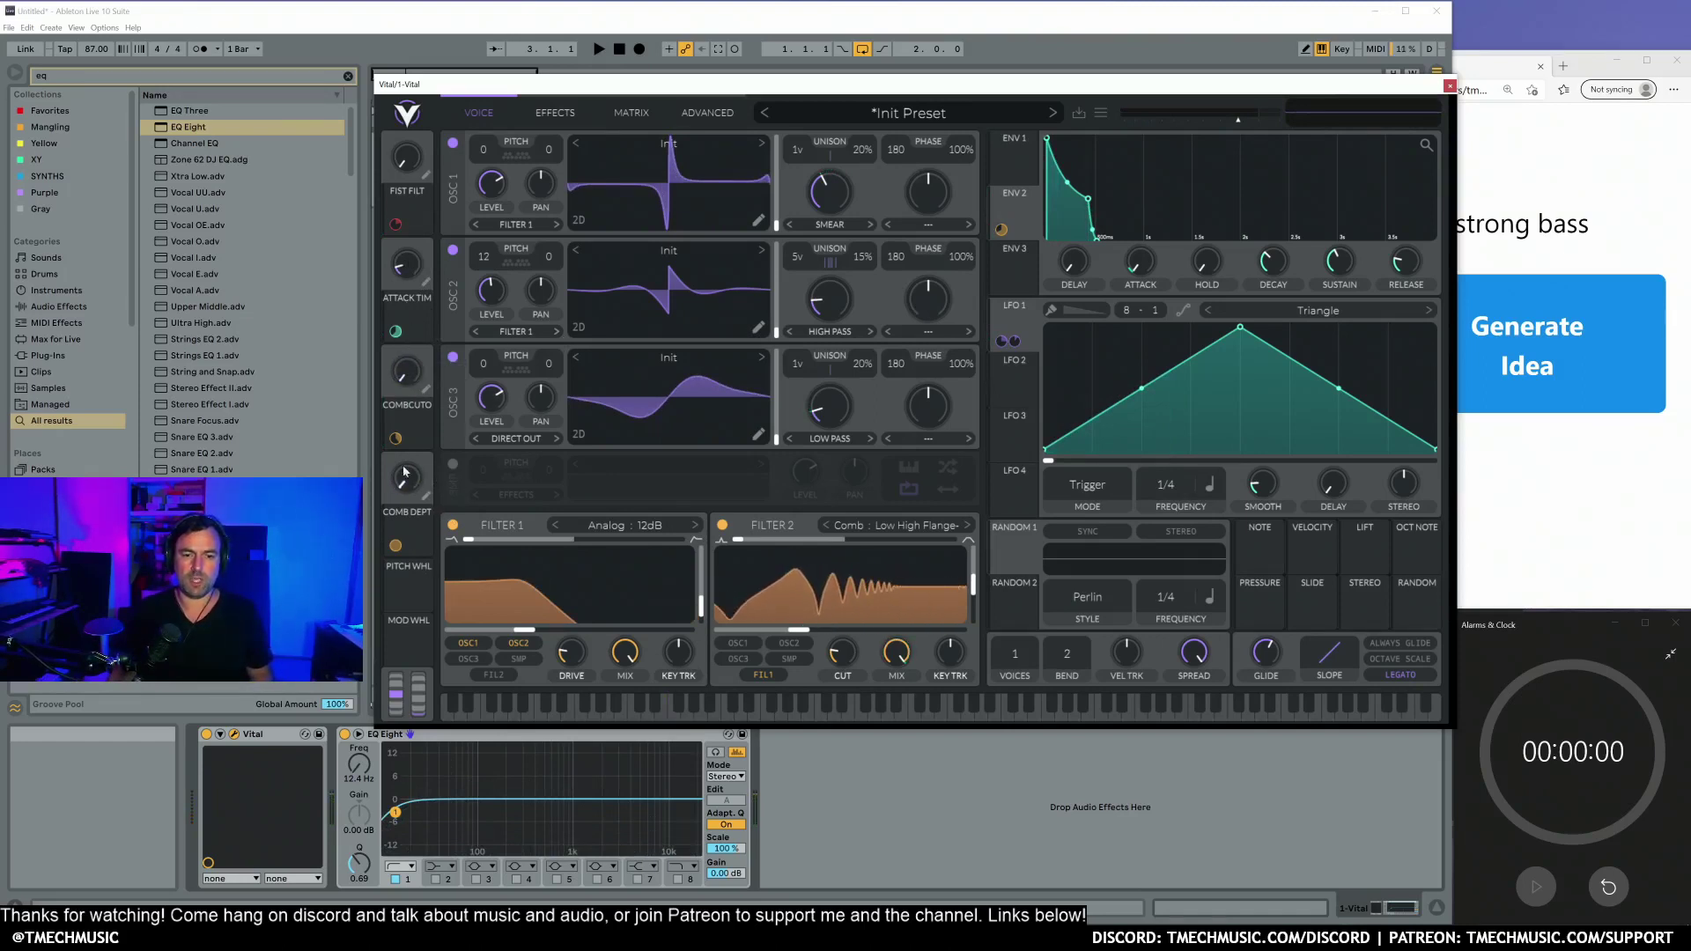